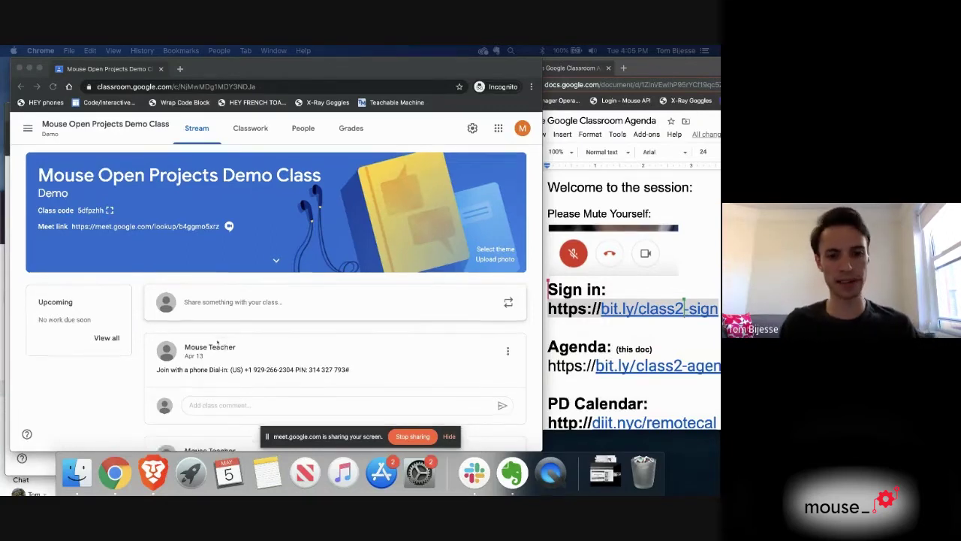
scroll(225, 315, "down", 3)
scroll(235, 291, "down", 10)
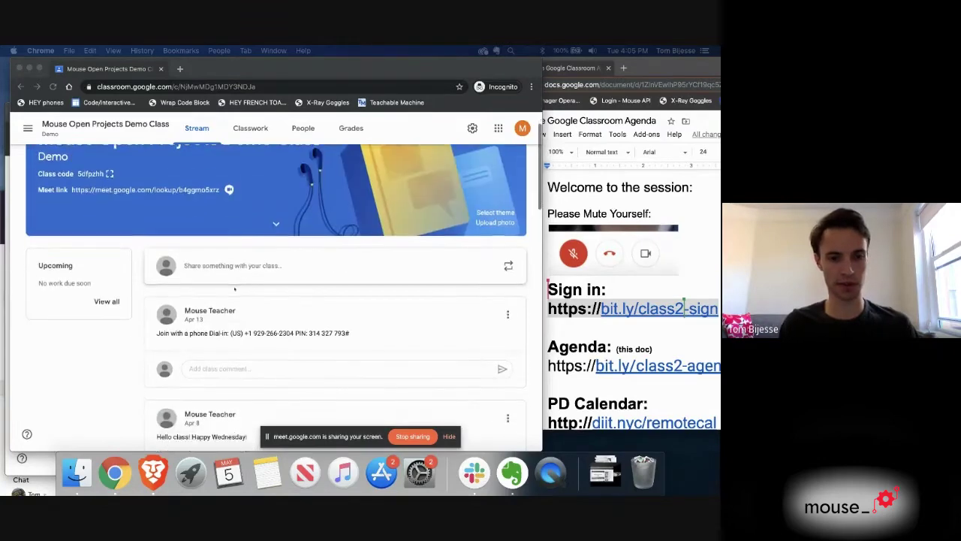
scroll(235, 288, "up", 15)
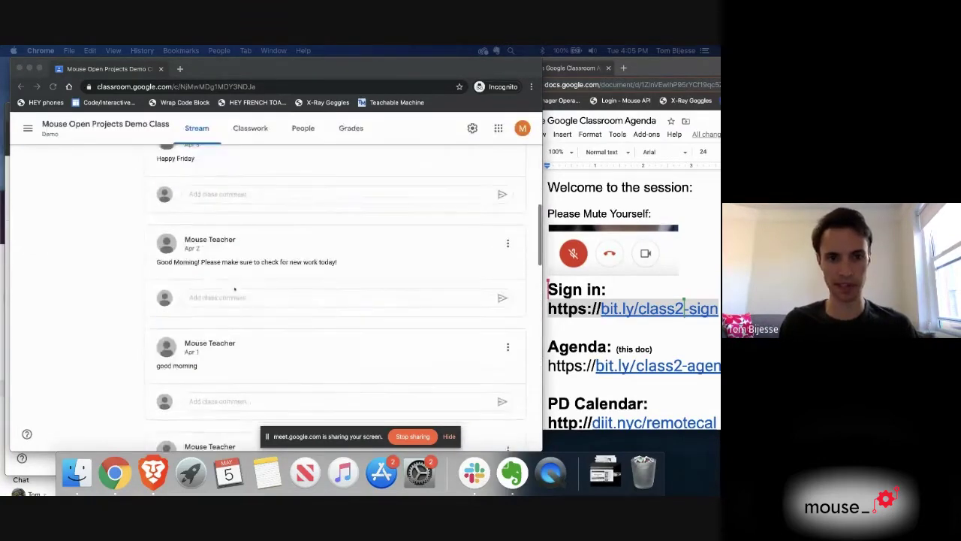
scroll(234, 288, "down", 1)
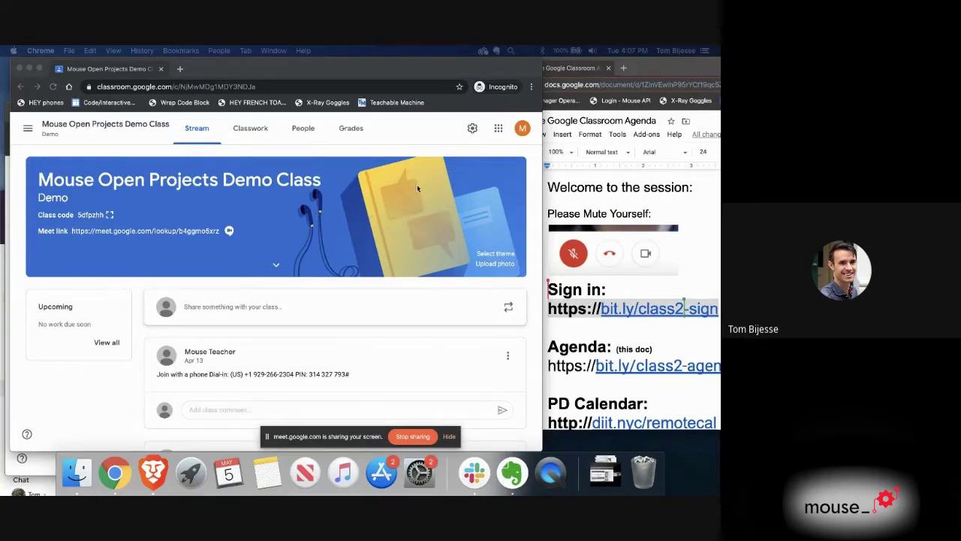
Step: Review the Meet link options and student visibility setting in the class settings, and leave by discarding the changes
left_click(472, 129)
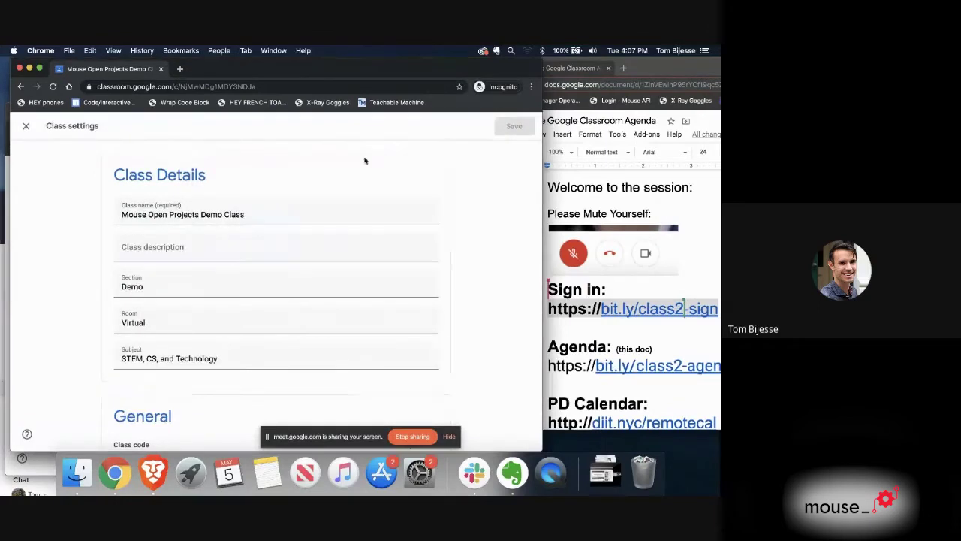
scroll(332, 150, "down", 5)
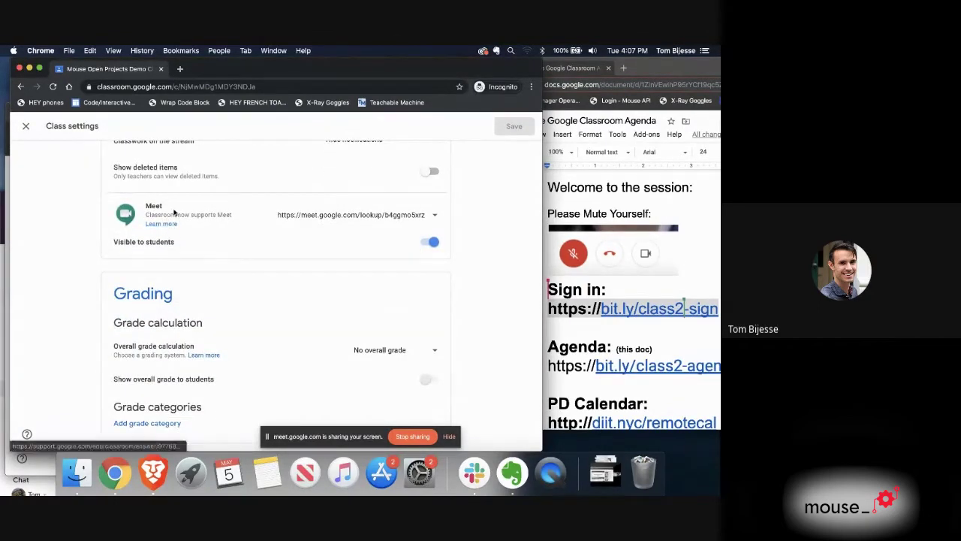
left_click(429, 244)
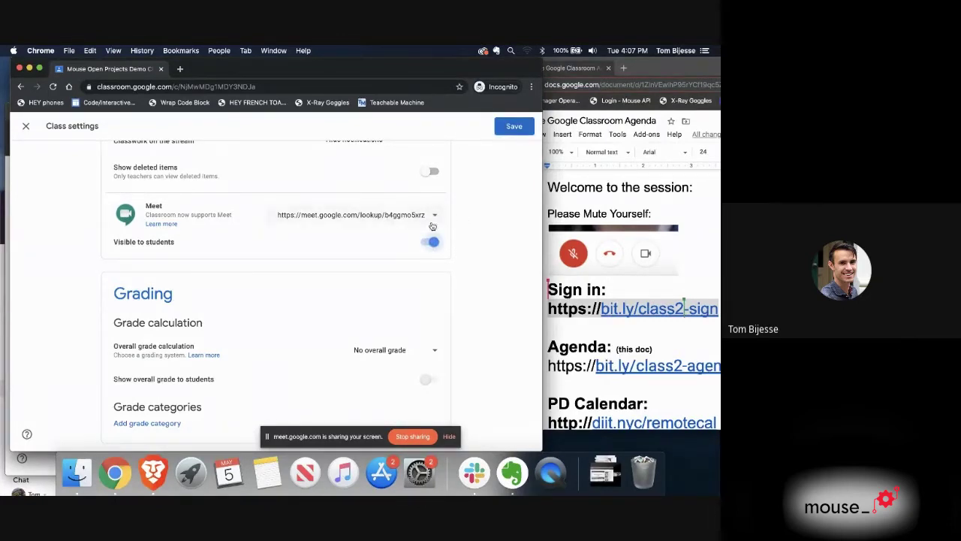
left_click(435, 217)
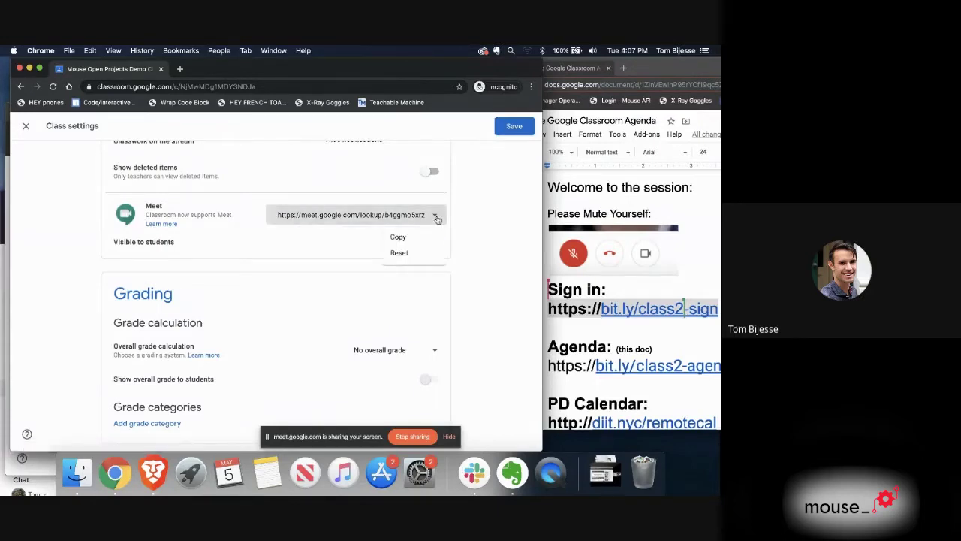
left_click(470, 214)
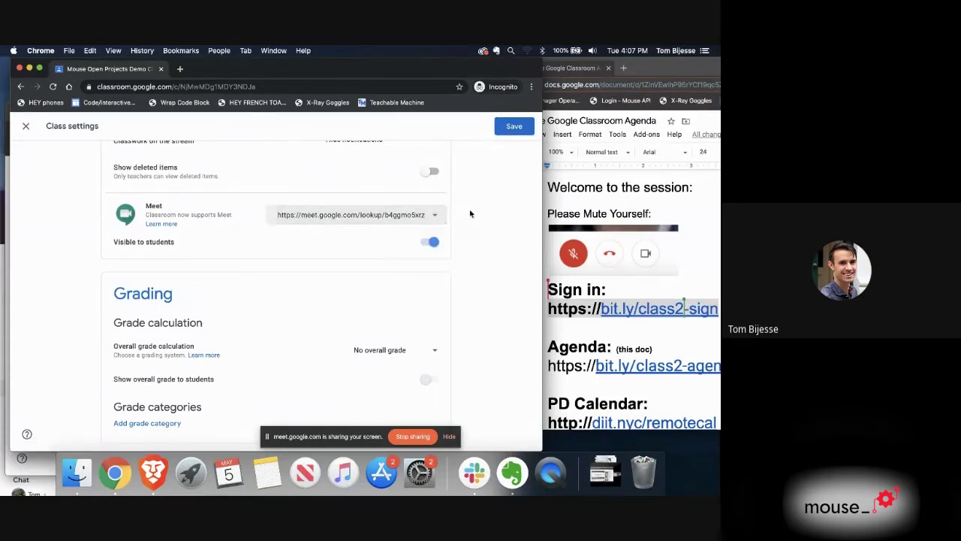
scroll(470, 214, "up", 10)
left_click(24, 126)
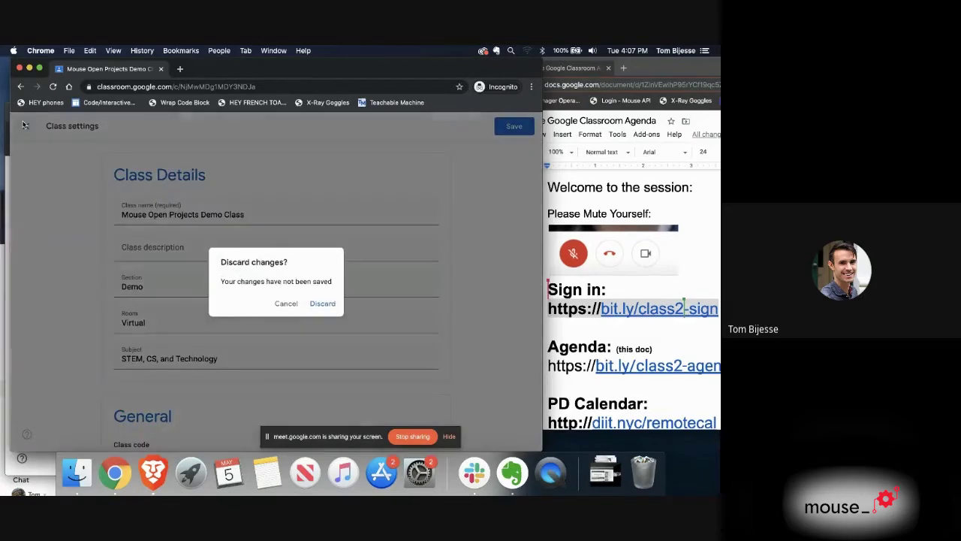
left_click(323, 303)
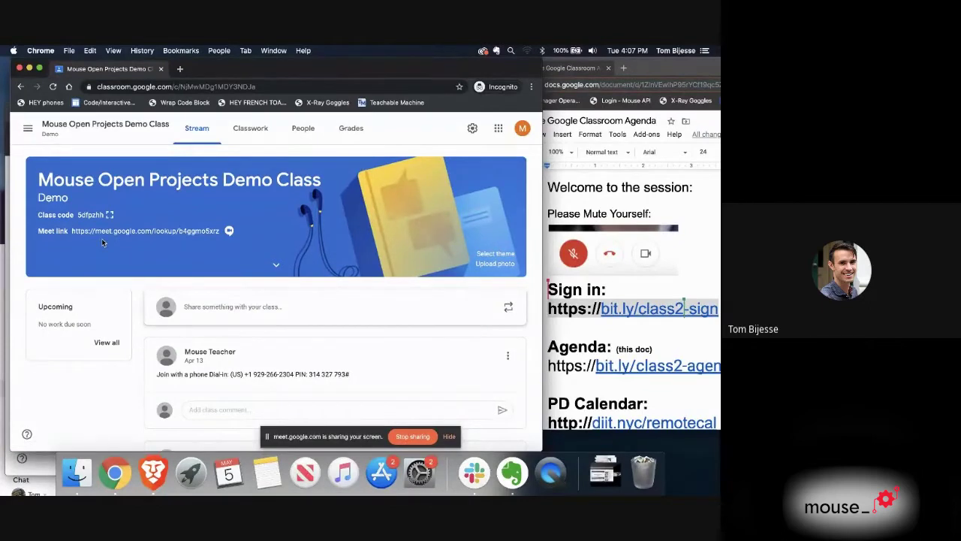
Step: Join the video meeting from the class's Meet link as the teacher with the microphone off, and dismiss the Add others dialog
left_click(150, 234)
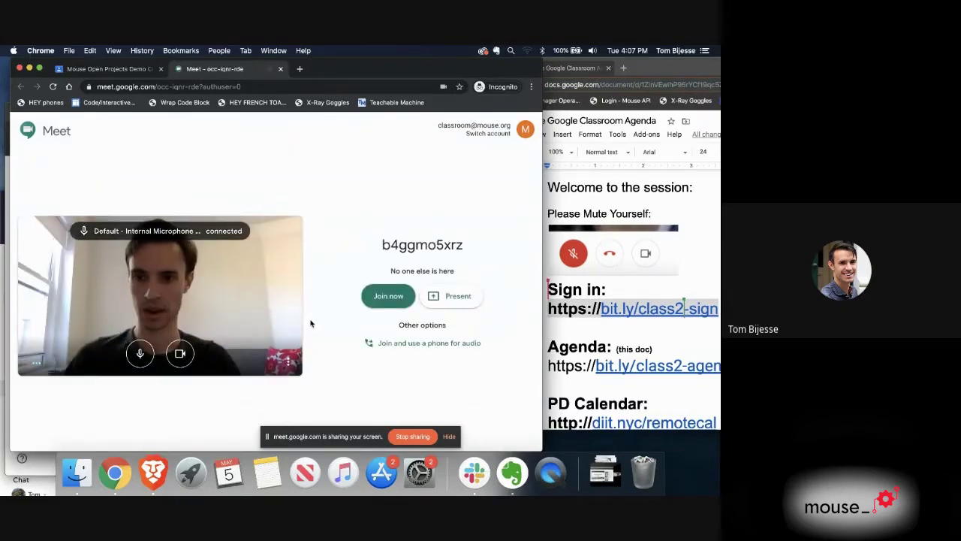
left_click(139, 353)
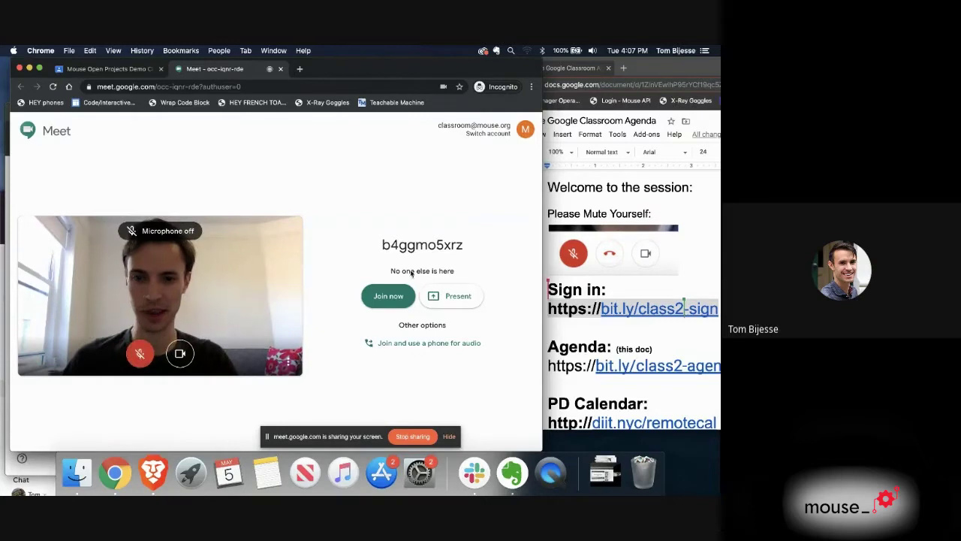
left_click(381, 297)
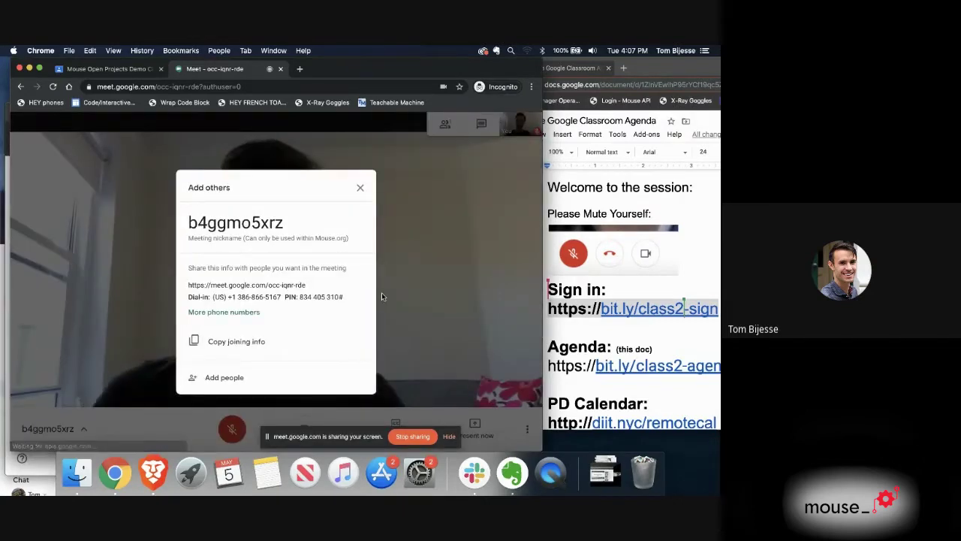
left_click(360, 187)
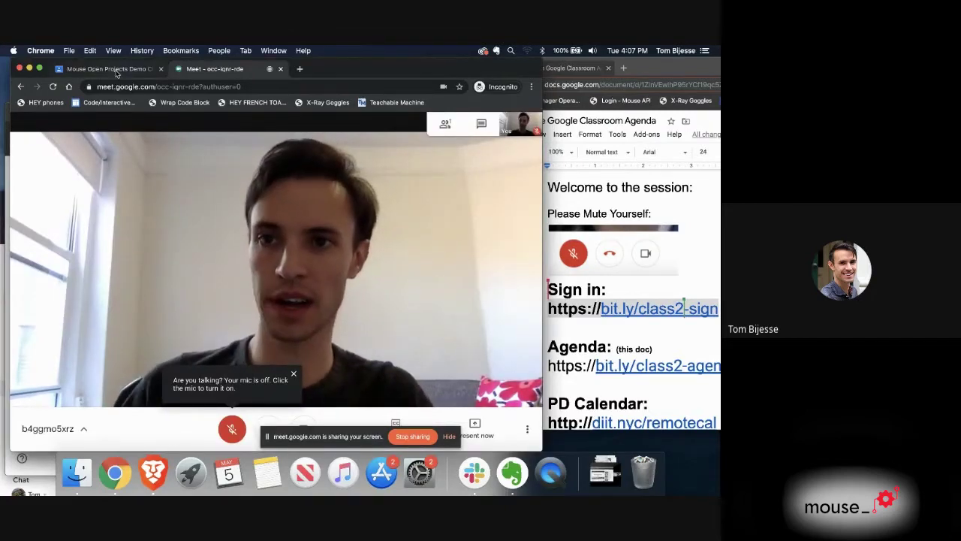
key("ctrl+shift+Tab")
left_click(194, 73)
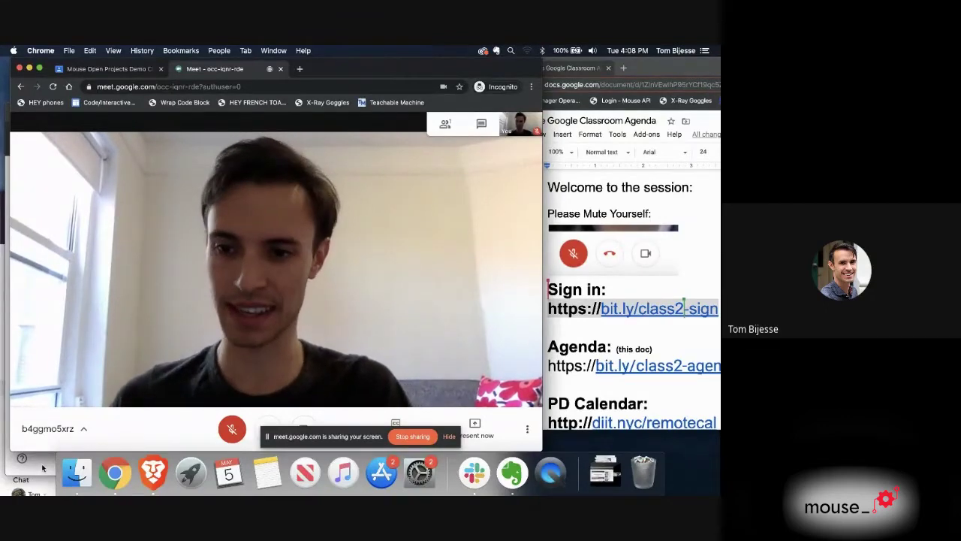
Step: Switch to the student's class page in Brave and join the class meeting from its Meet link with microphone and camera off
key("super+Tab")
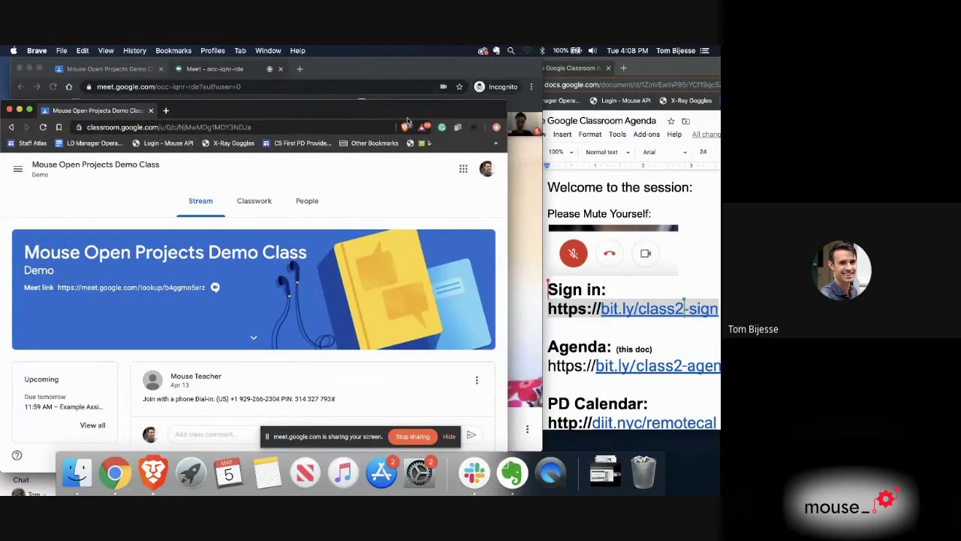
left_click(147, 289)
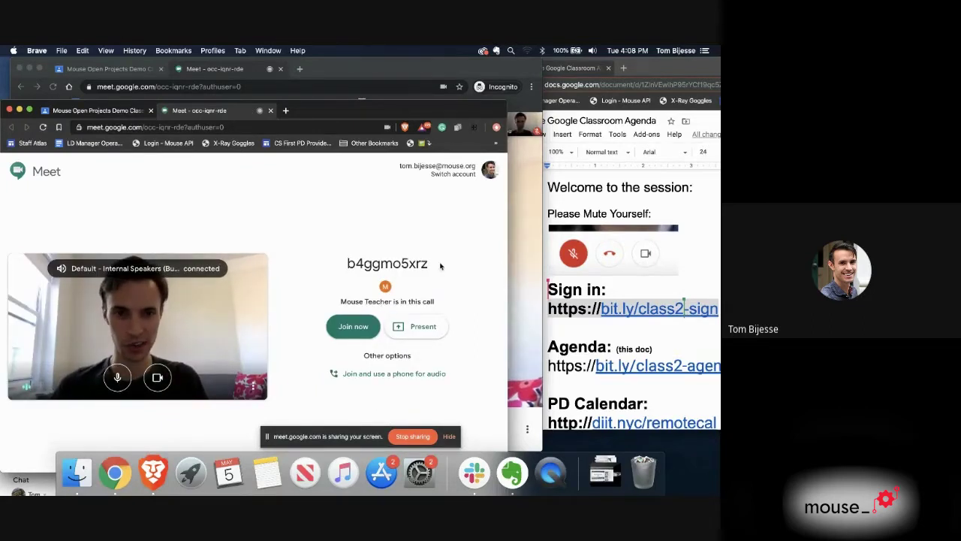
left_click(517, 221)
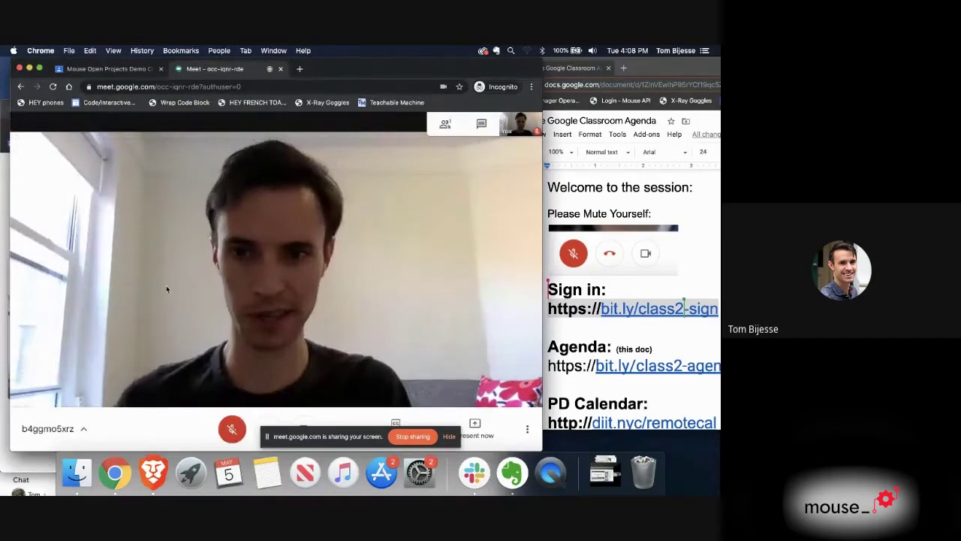
left_click(35, 460)
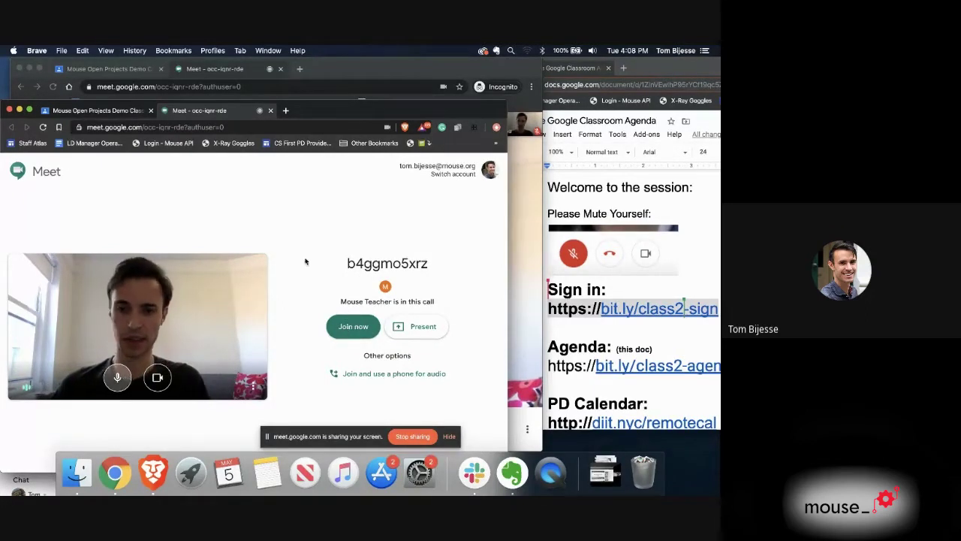
left_click(117, 377)
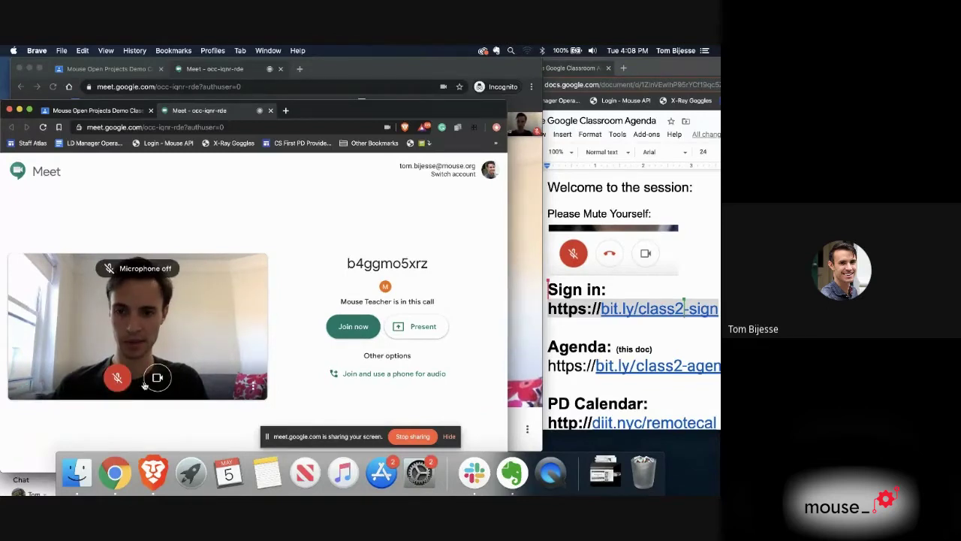
left_click(159, 378)
left_click(360, 325)
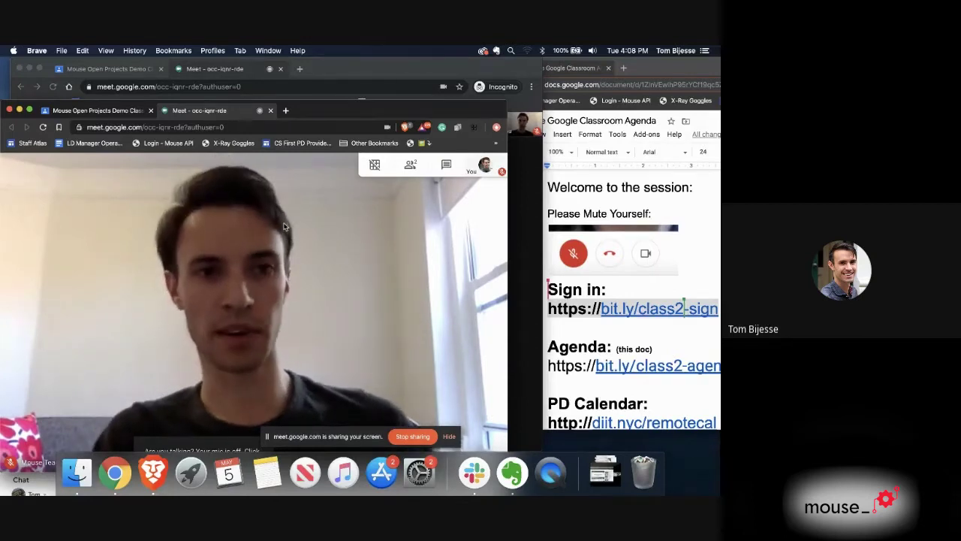
Step: Return to the student's class stream and copy the Meet link address from the class banner
left_click(113, 111)
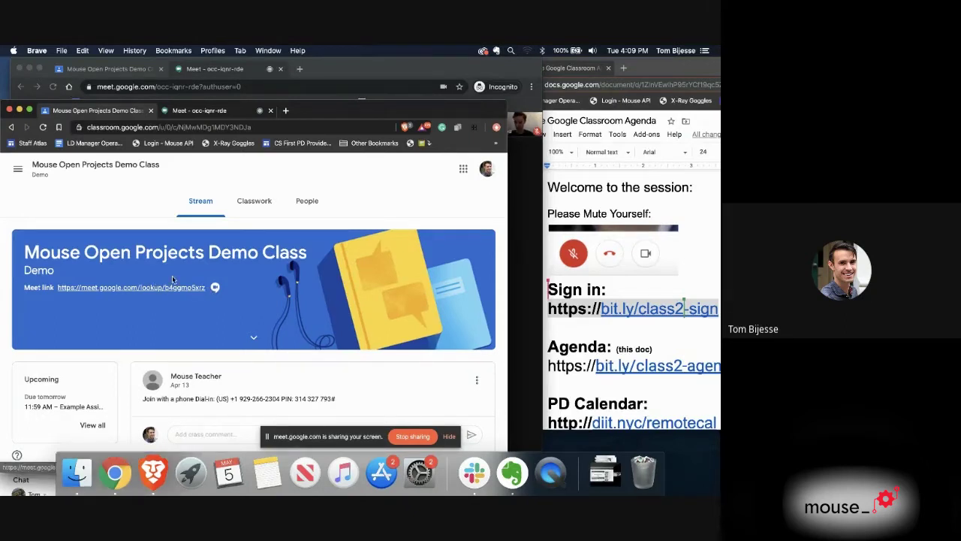
triple_click(55, 287)
key("super+c")
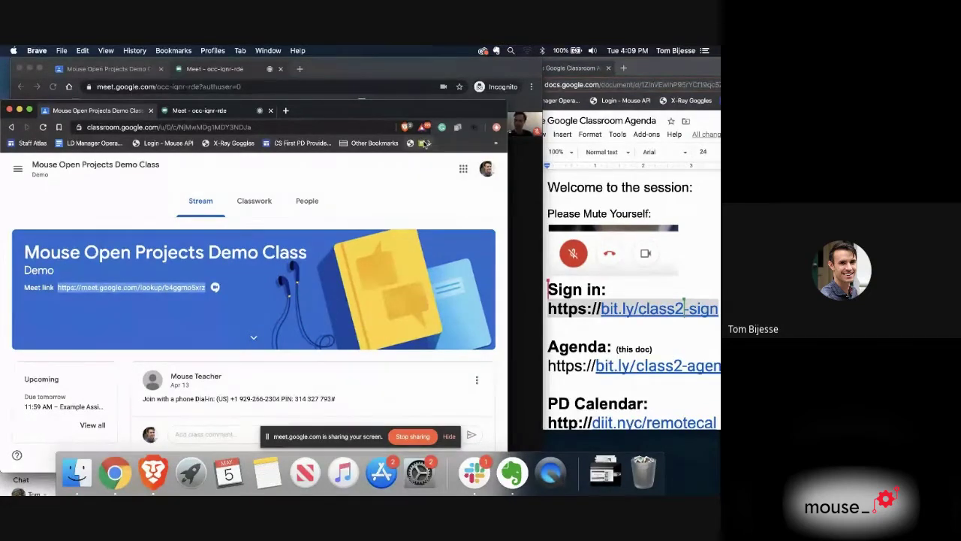
Step: Open the copied Meet link in a new tab of the private Brave window, join the meeting and dismiss the Add others dialog
key("super+grave")
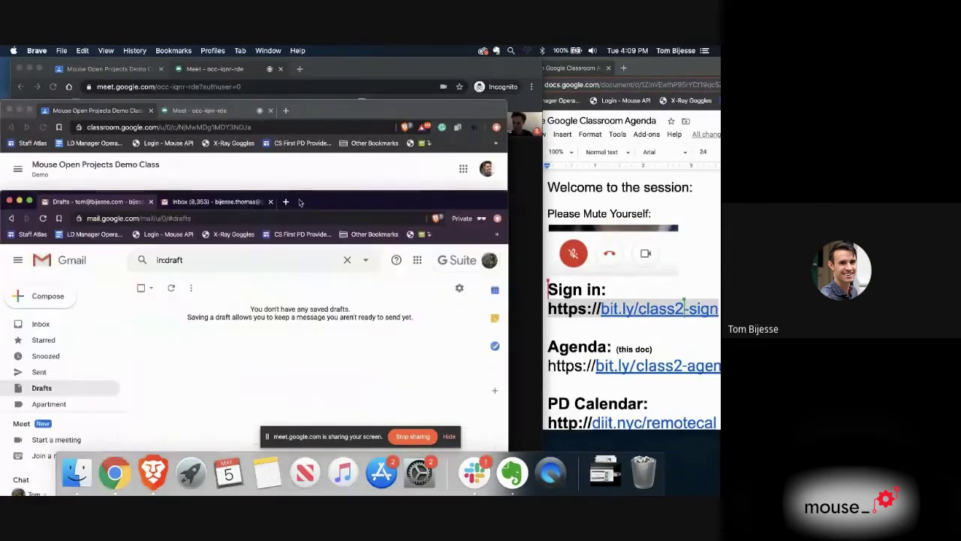
left_click_drag(374, 201, 396, 111)
left_click(313, 112)
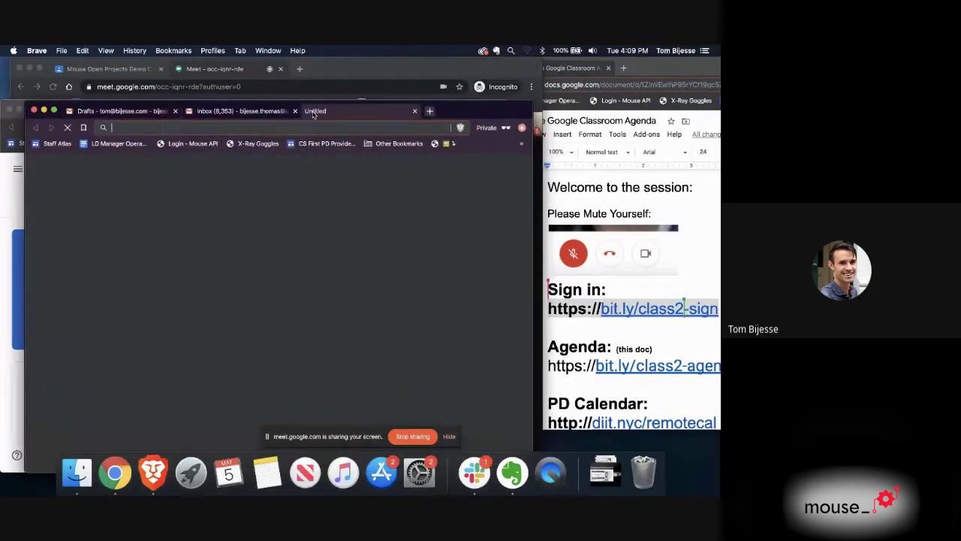
key("super+v")
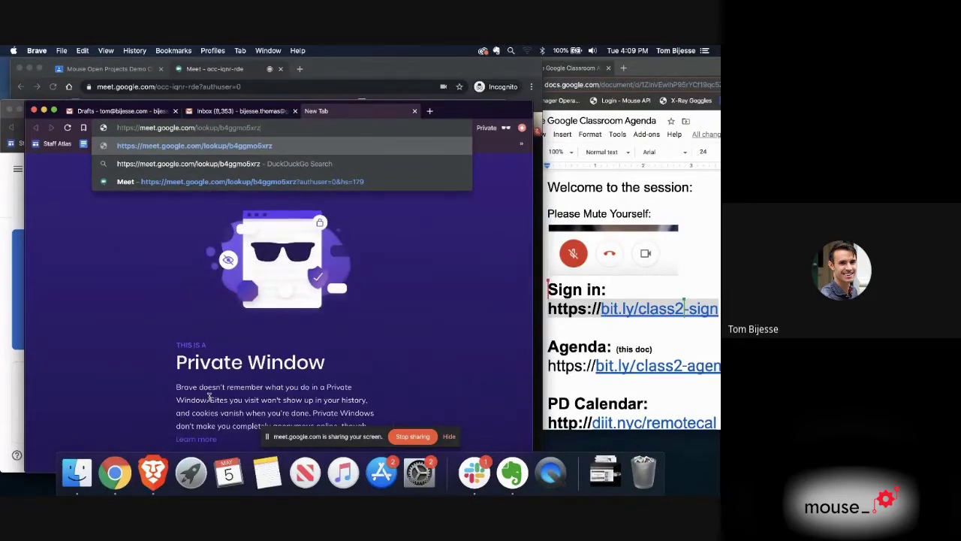
key("Return")
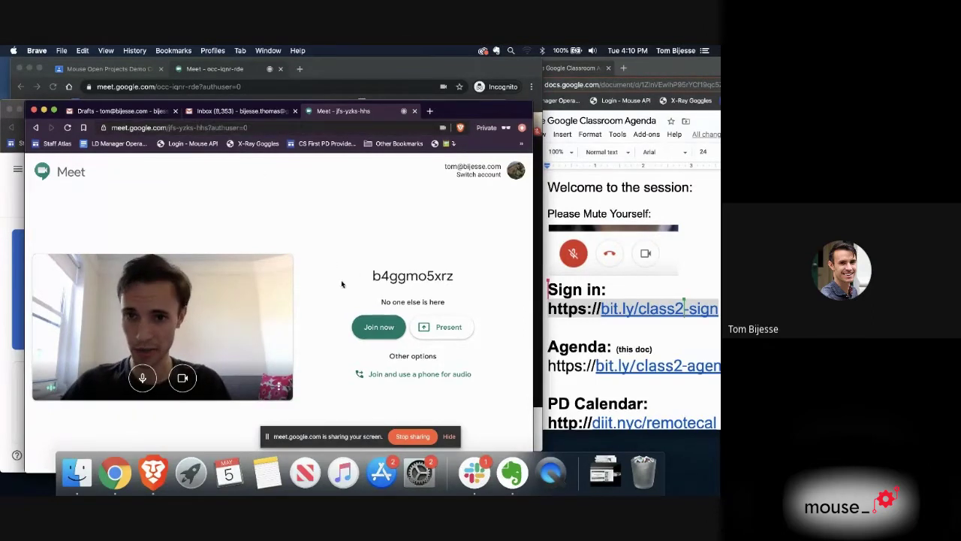
left_click(364, 324)
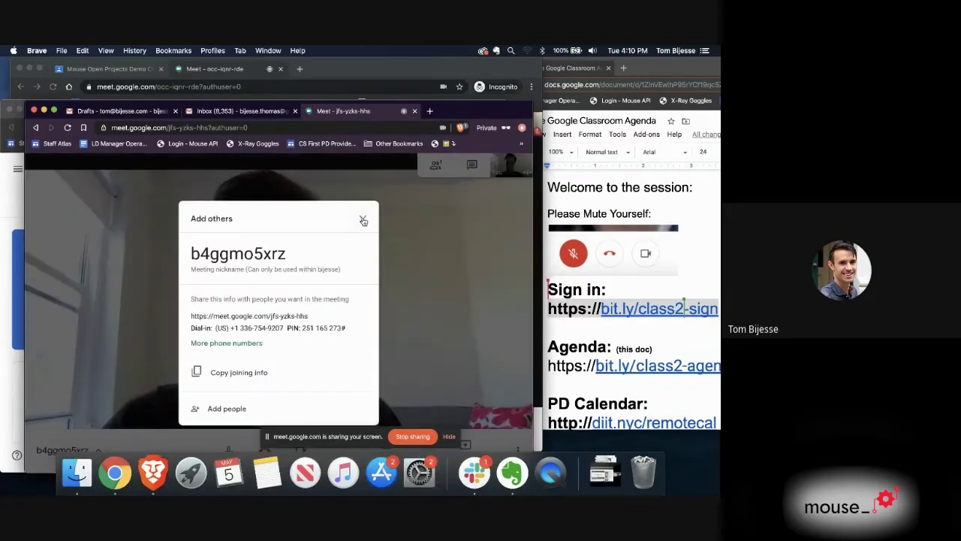
left_click(362, 220)
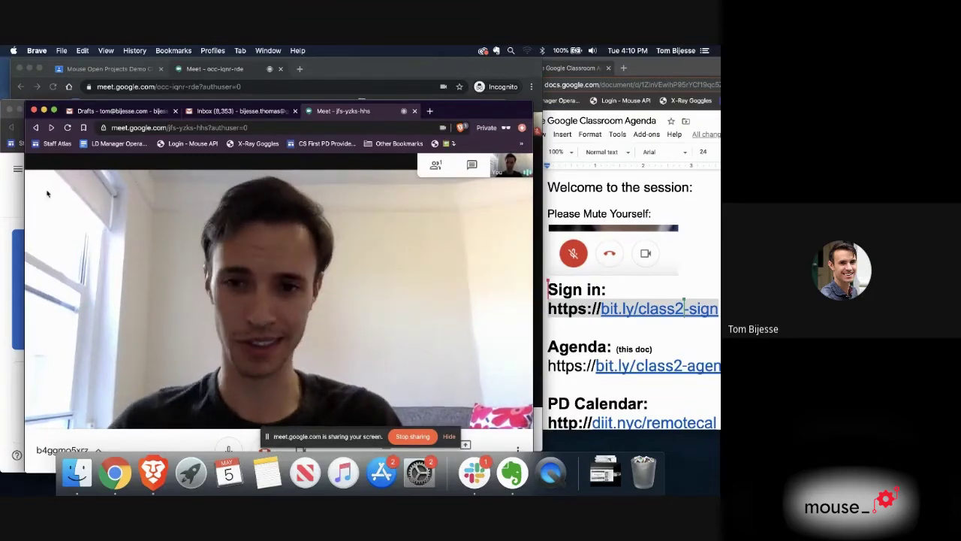
Step: Check the participant list in the student's class meeting and compare it with the meeting in the private window
left_click(15, 200)
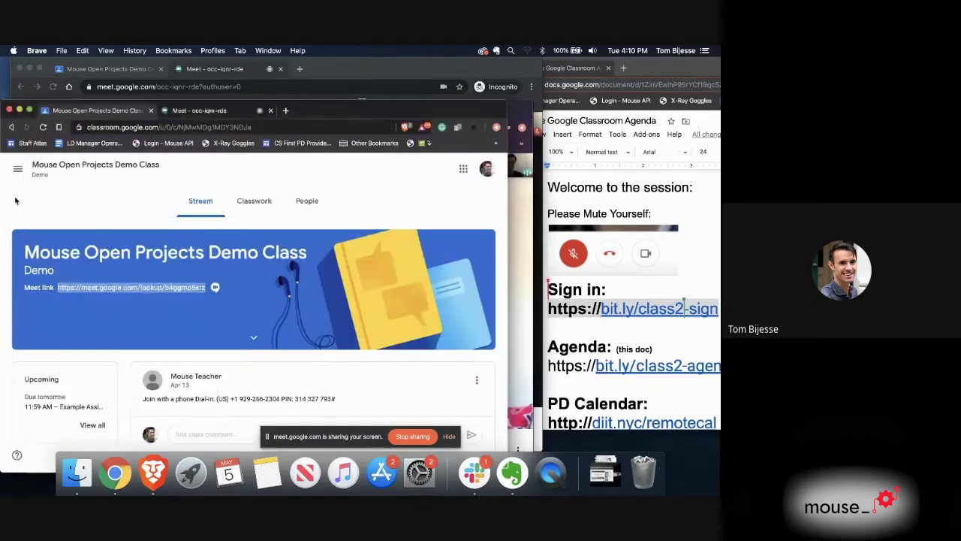
left_click(201, 111)
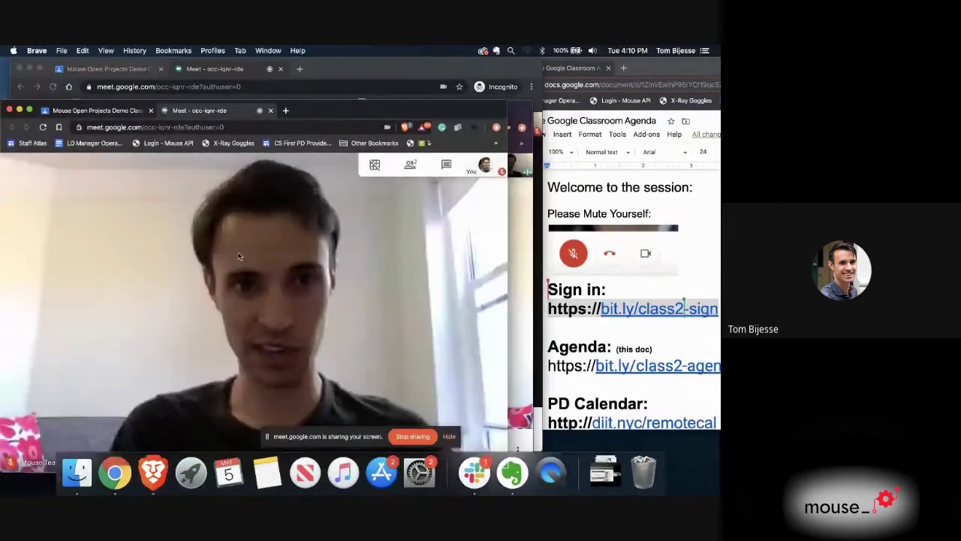
left_click(406, 168)
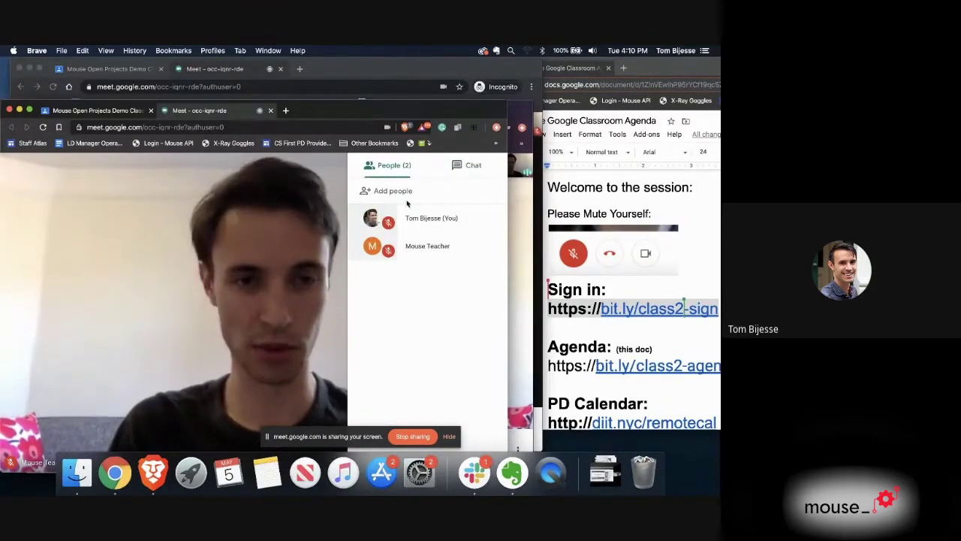
left_click(518, 113)
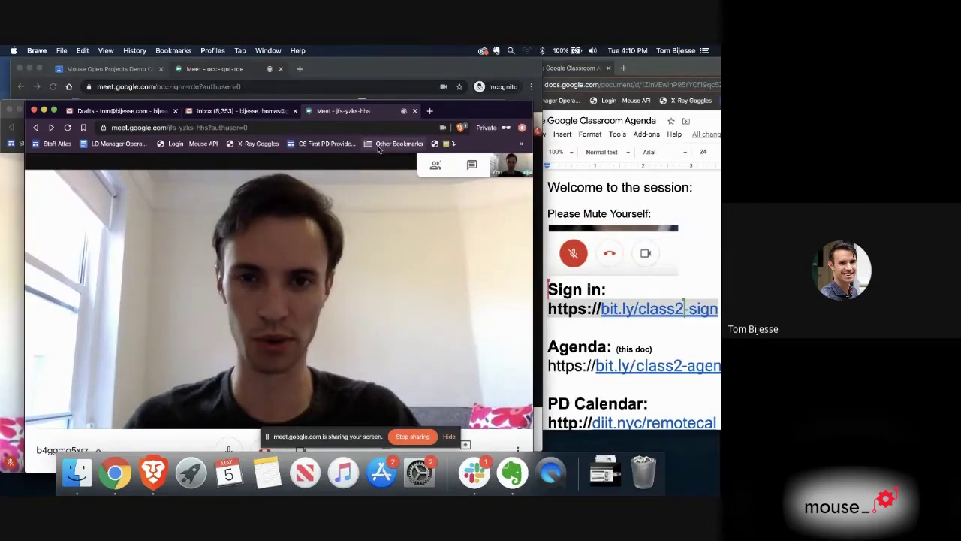
Step: Leave the meetings by closing the Meet tabs in the private window and in the student's Brave window
left_click(413, 112)
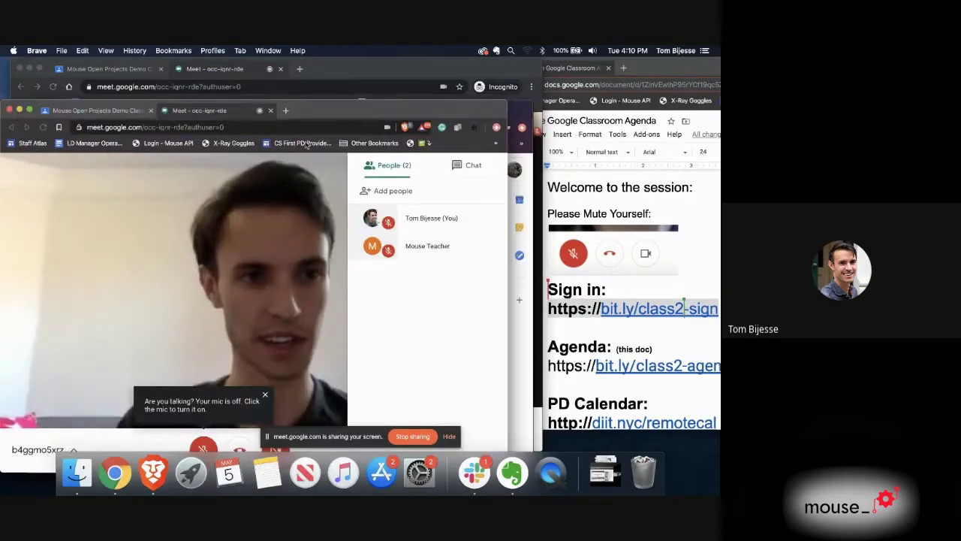
left_click(271, 110)
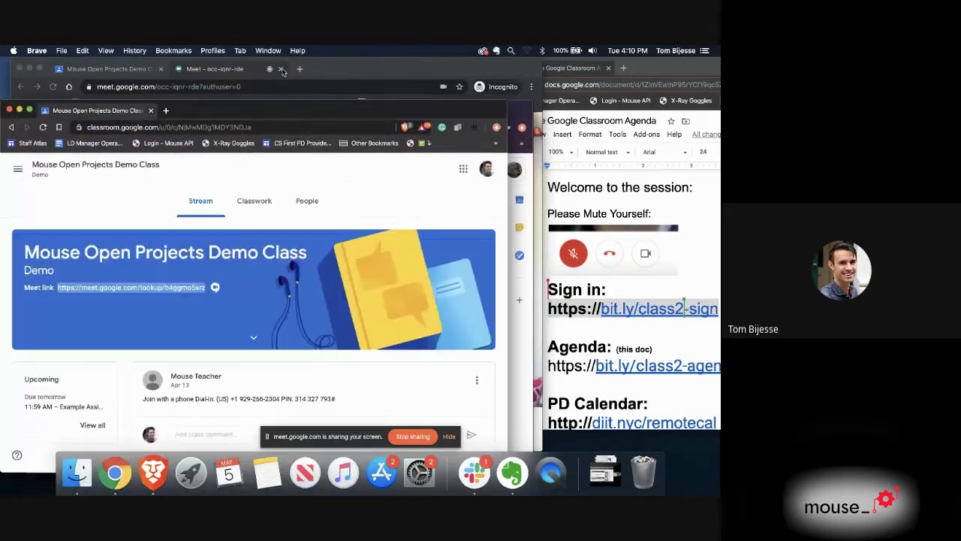
Step: Close the teacher's Meet tab in the incognito window and bring the student's class window to the front
left_click(280, 68)
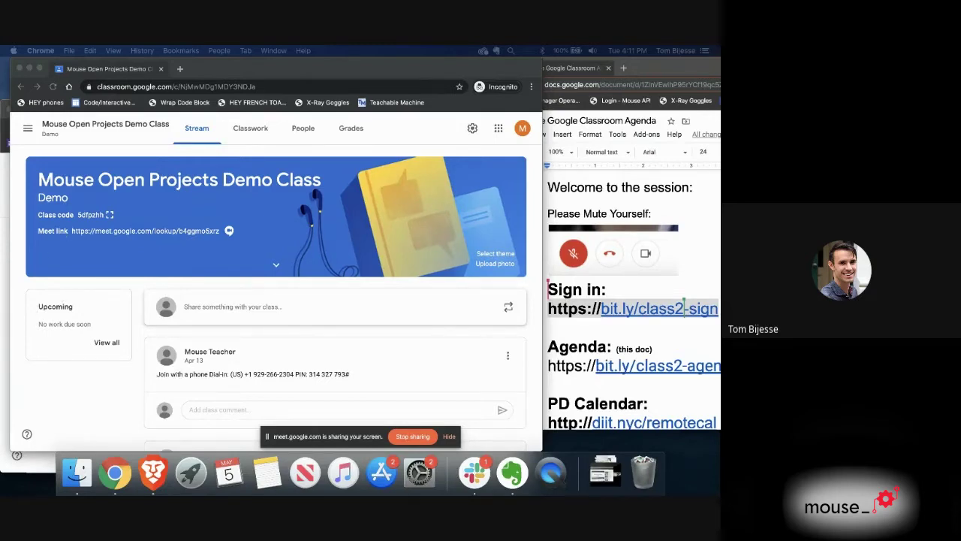
key("super+Tab")
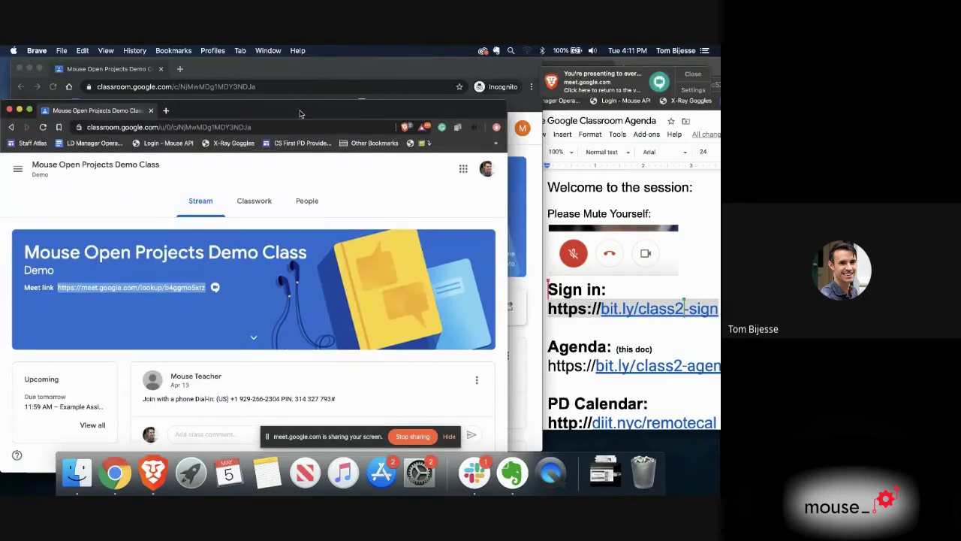
left_click_drag(308, 112, 314, 87)
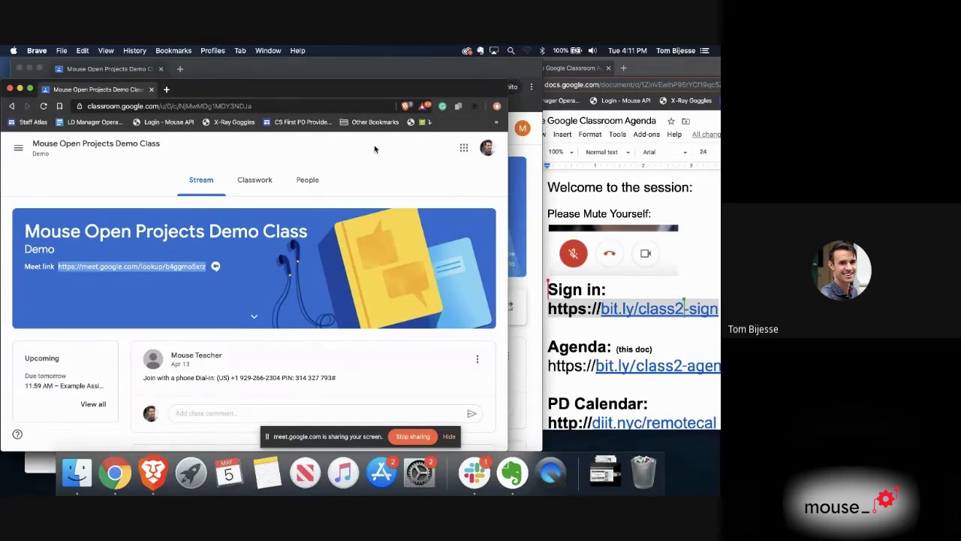
Step: In the teacher's class settings, turn off Visible to students for the Meet link and save the settings
left_click(465, 72)
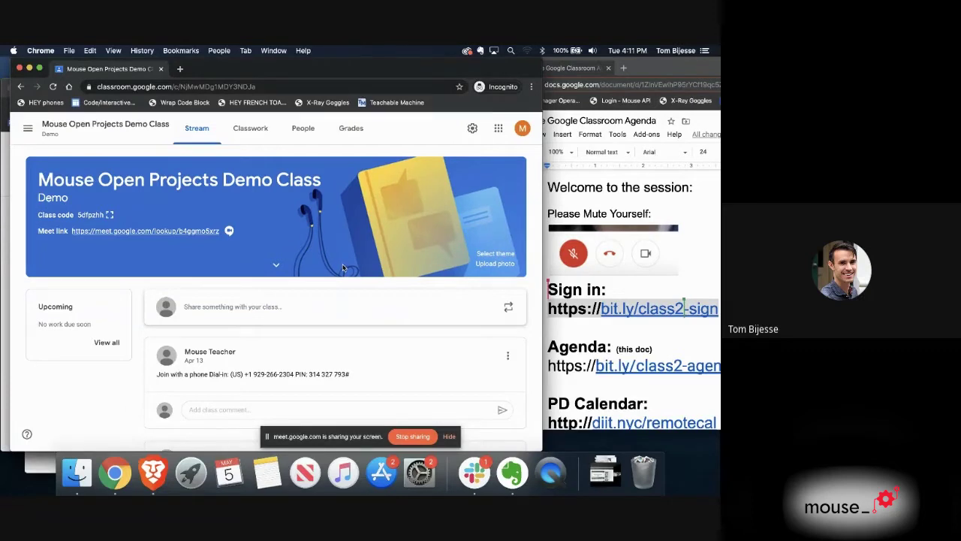
left_click(472, 130)
scroll(303, 264, "down", 5)
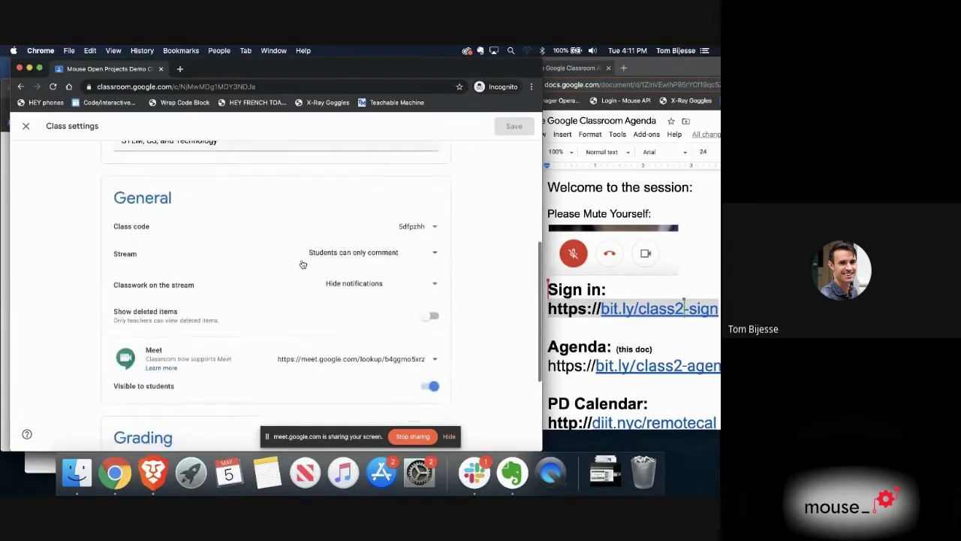
scroll(302, 264, "down", 3)
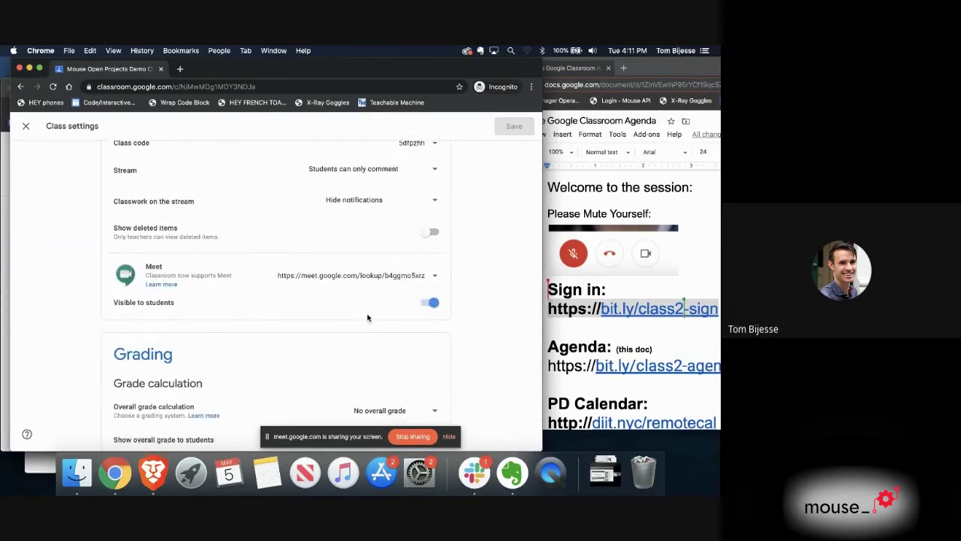
left_click(430, 303)
left_click(514, 128)
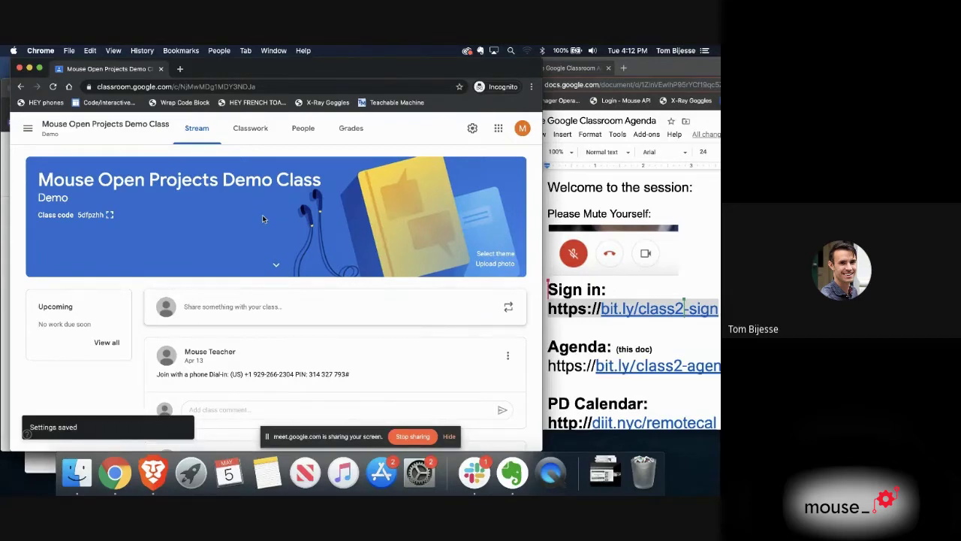
Step: Reset the Meet link in the class settings, turn Visible to students on and save
left_click(473, 129)
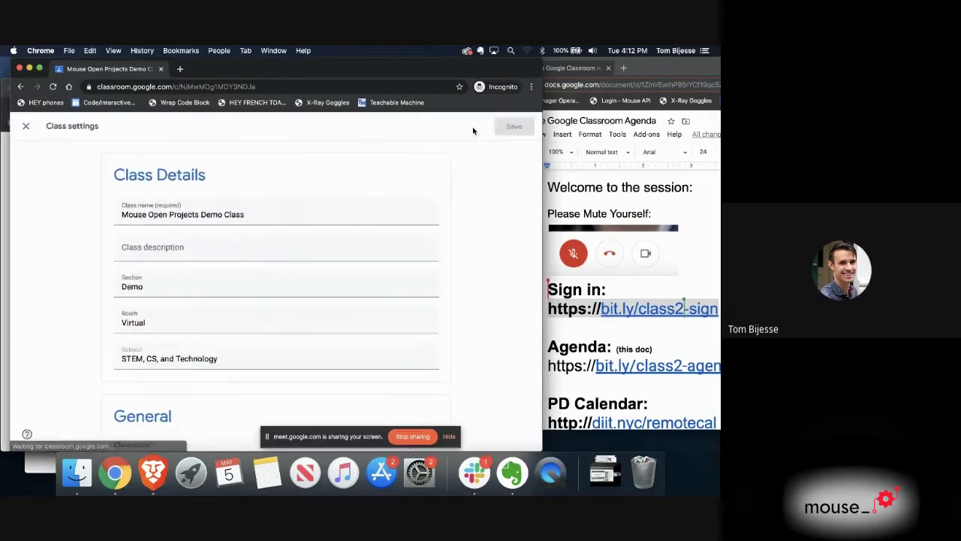
scroll(316, 251, "down", 10)
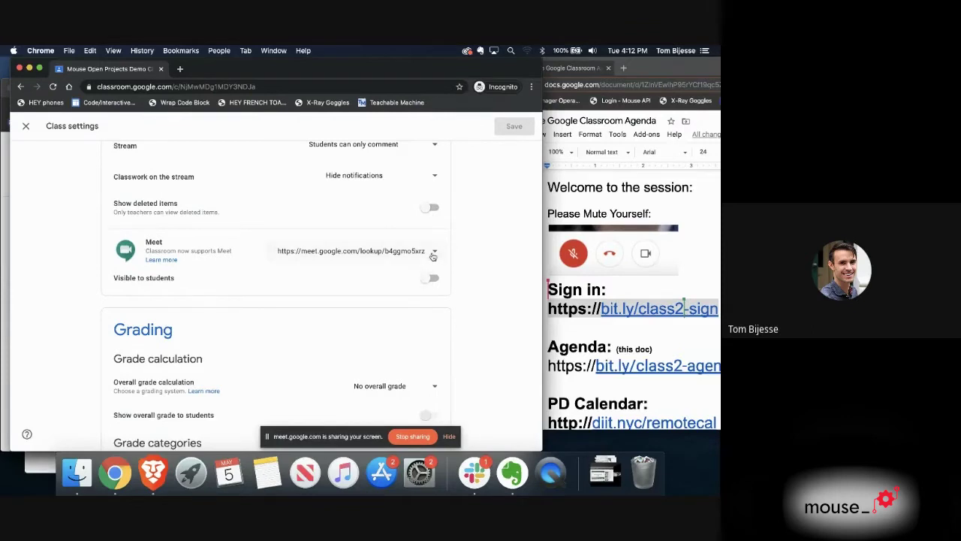
left_click(434, 256)
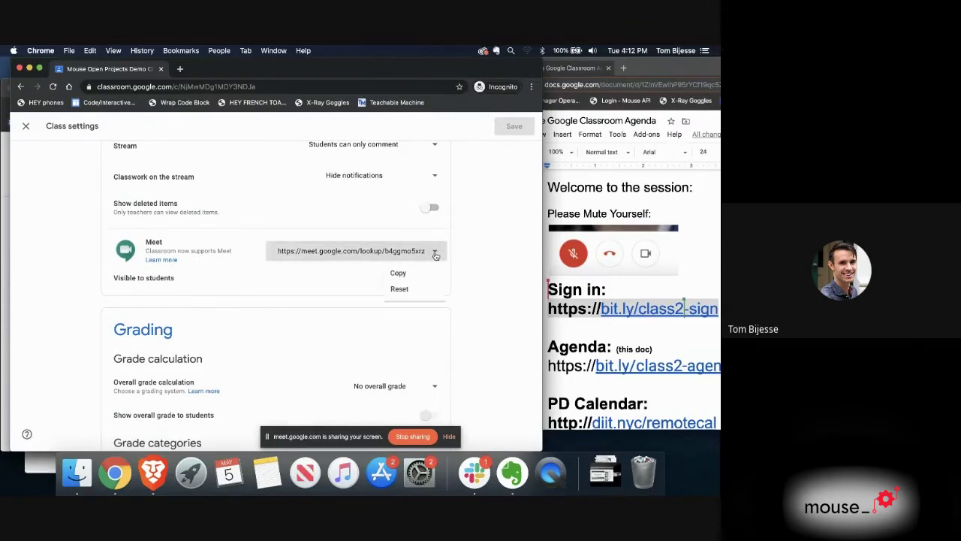
left_click(413, 289)
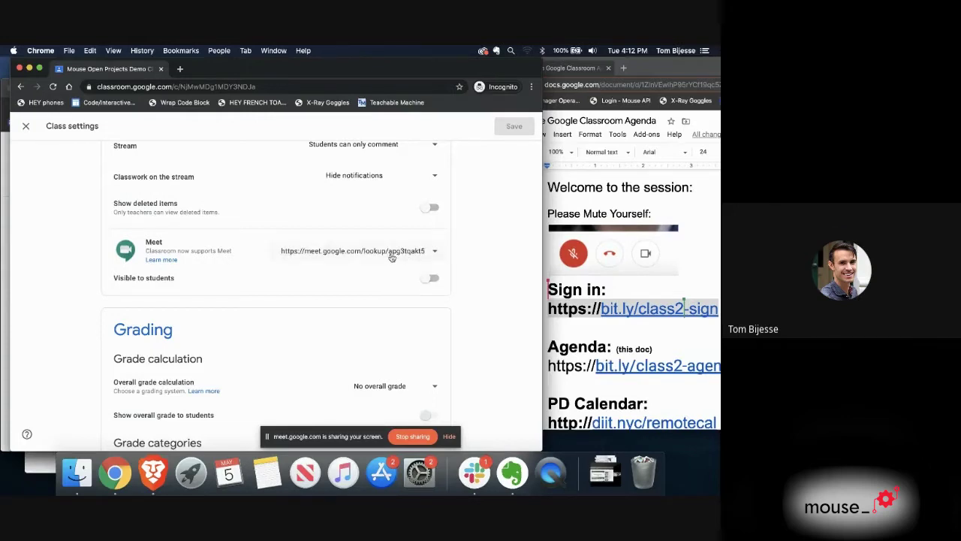
left_click(427, 279)
left_click(510, 128)
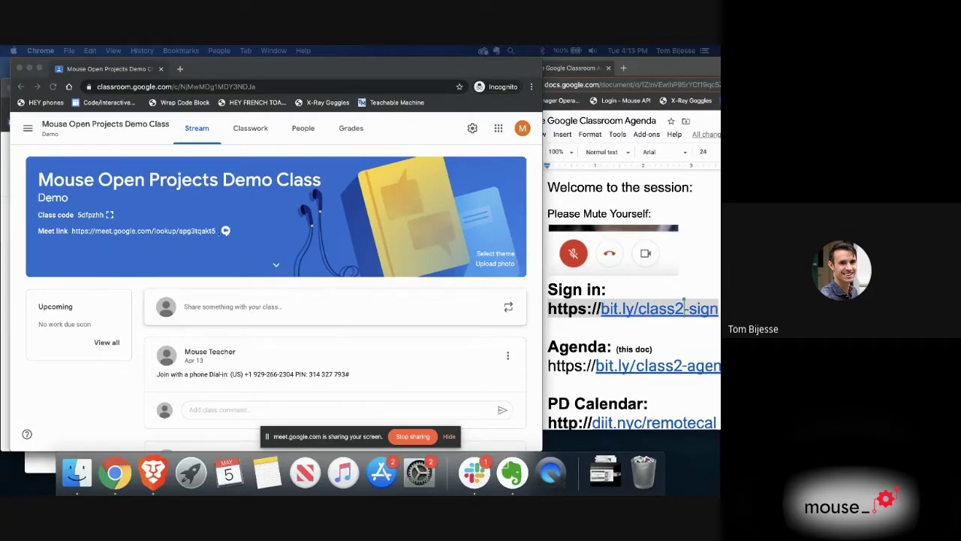
Step: Copy the new Meet link address from the teacher's class banner
left_click(216, 233)
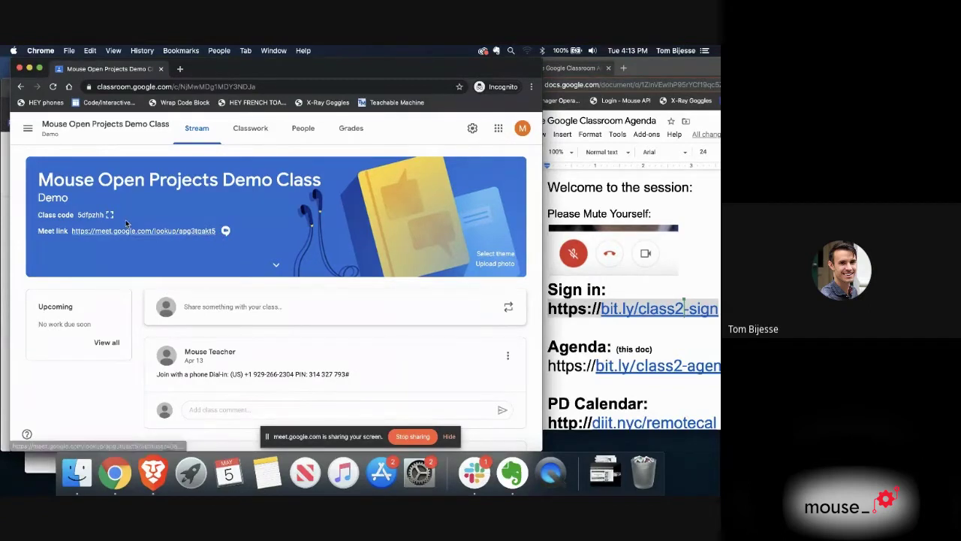
left_click_drag(71, 231, 204, 236)
key("cmd+c")
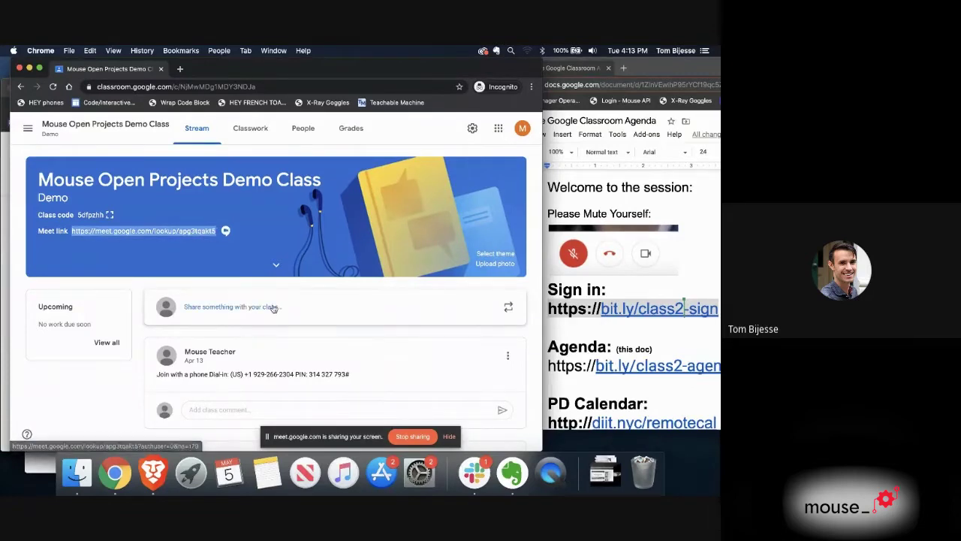
Step: Start a stream announcement for all students reading "Hi everyone join this call today at 10am"
scroll(286, 251, "down", 2)
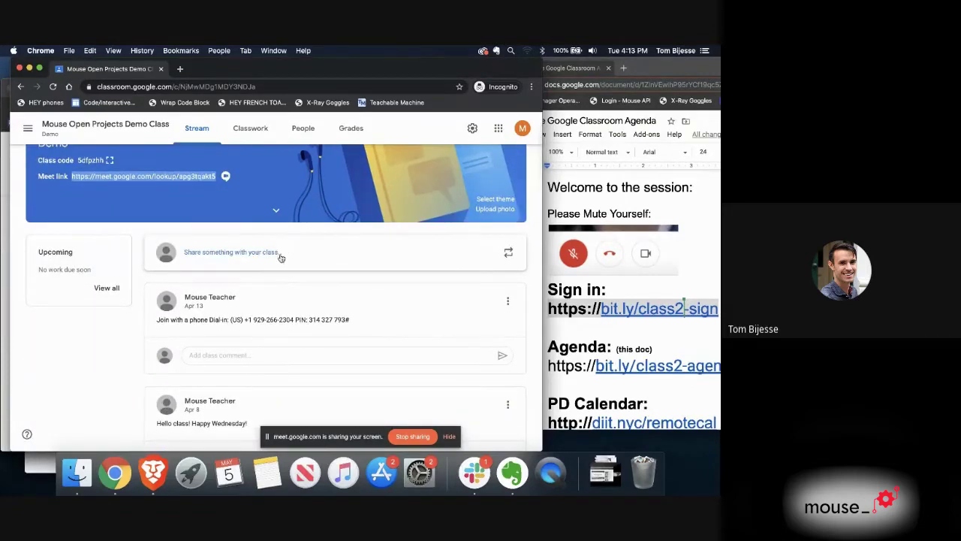
left_click(285, 250)
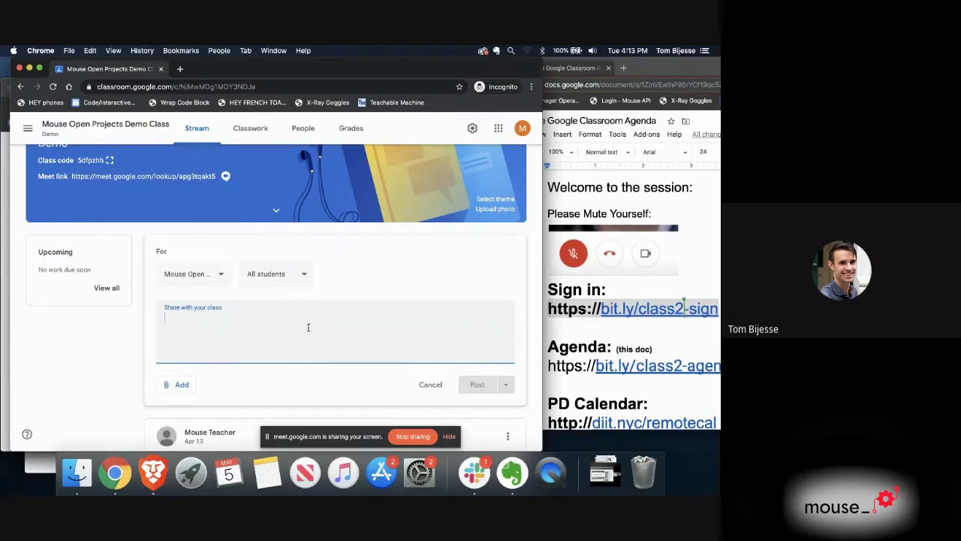
type("Hi everyone ")
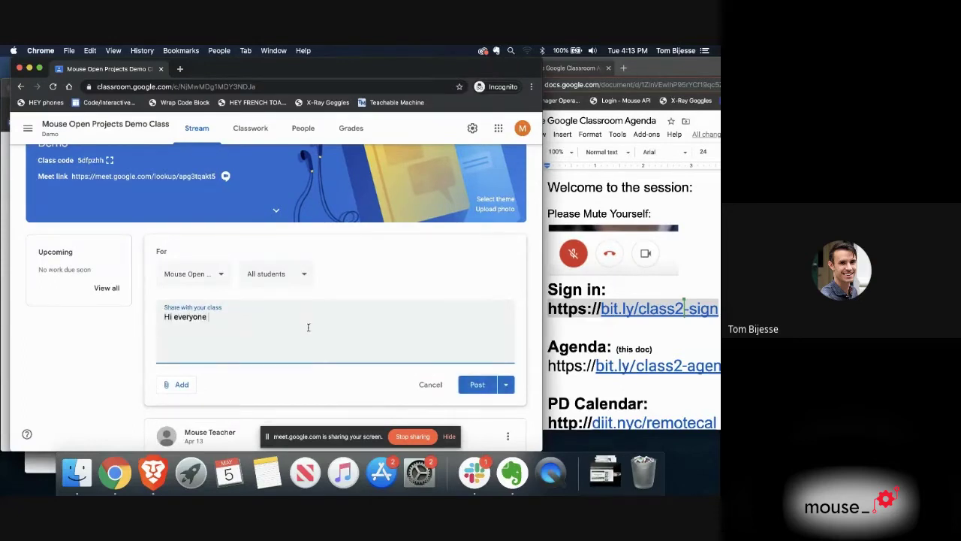
type("join this call today at 10am")
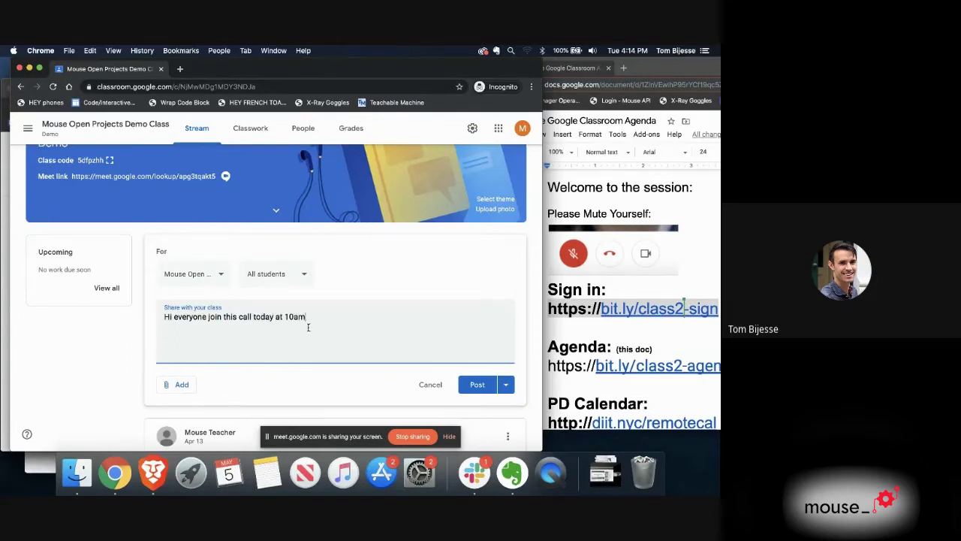
Step: Attach the copied Meet address to the announcement as a link, post it and review it in the stream
left_click(184, 386)
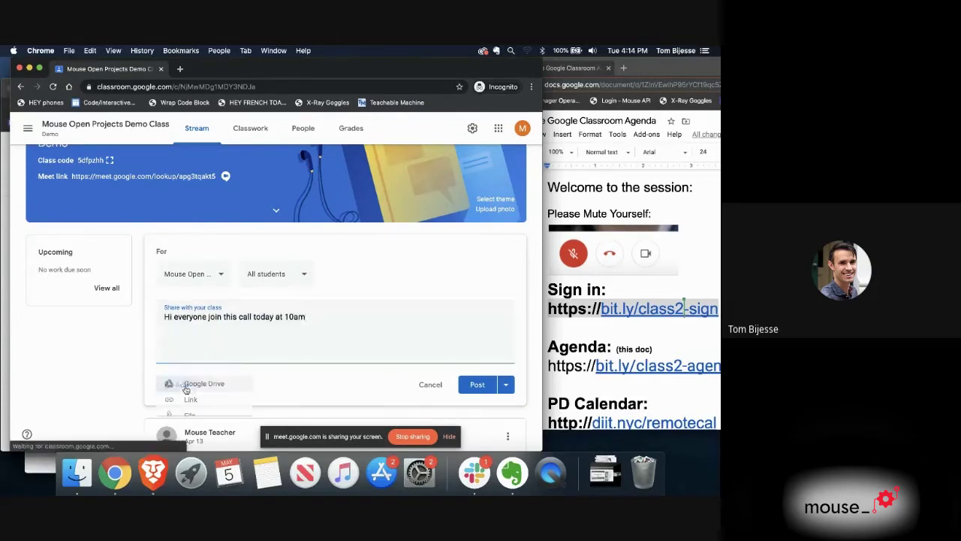
left_click(190, 399)
key("cmd+v")
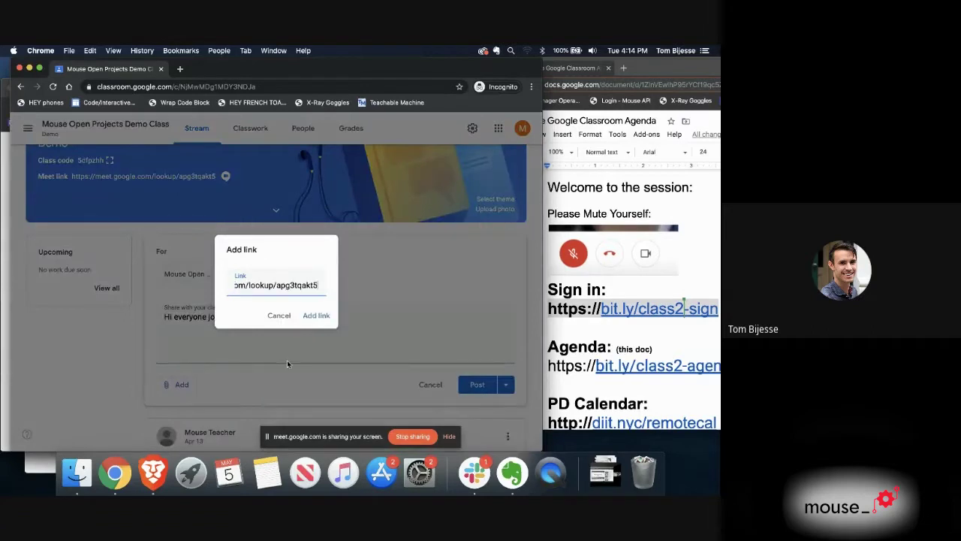
left_click(316, 315)
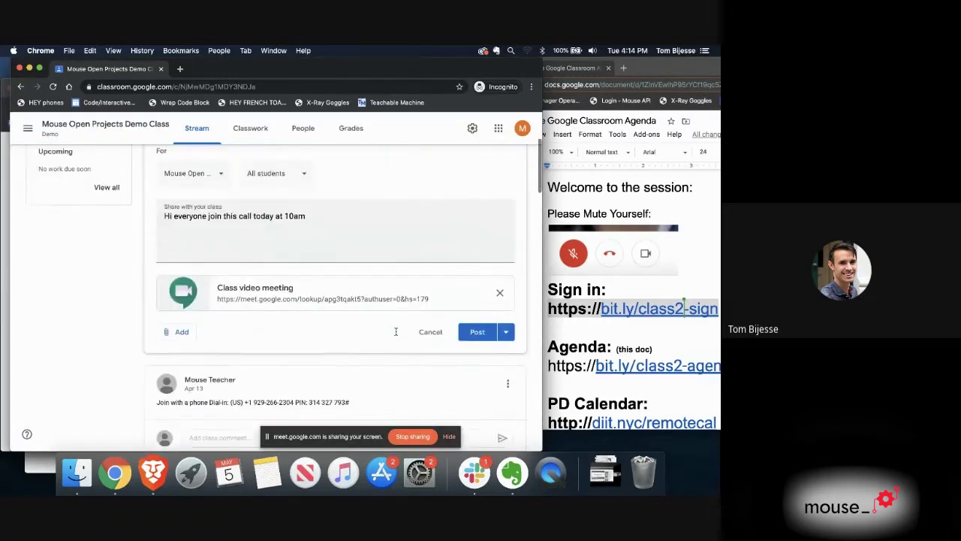
left_click(471, 332)
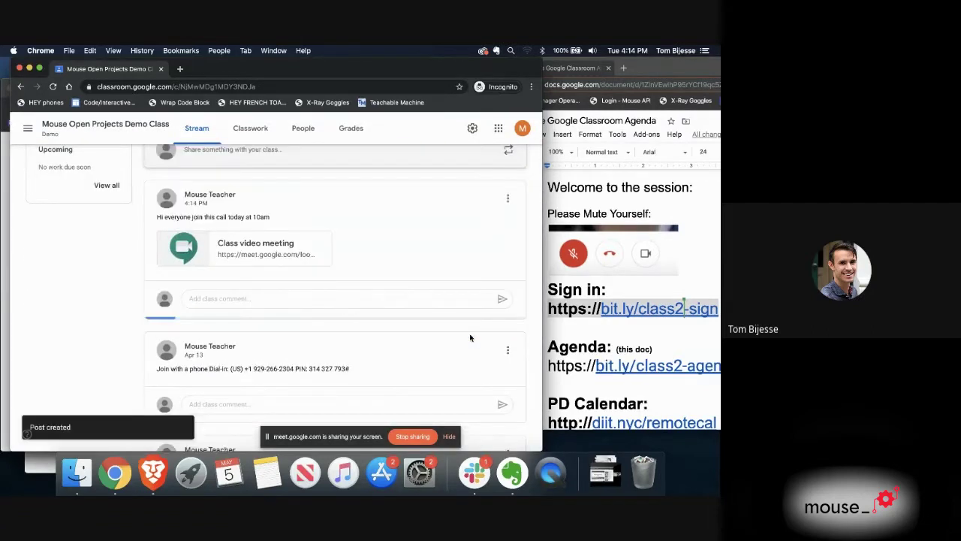
scroll(380, 293, "up", 3)
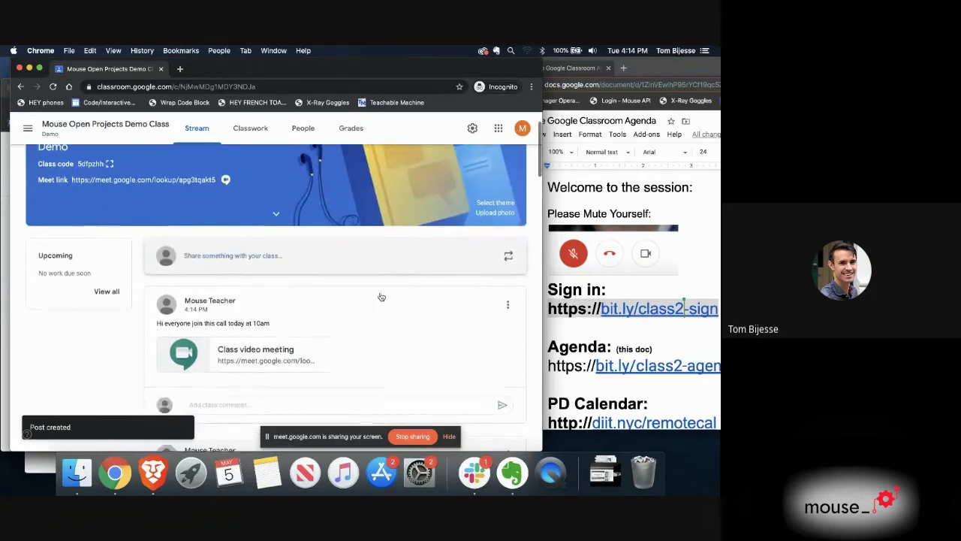
scroll(381, 294, "down", 4)
scroll(379, 263, "up", 2)
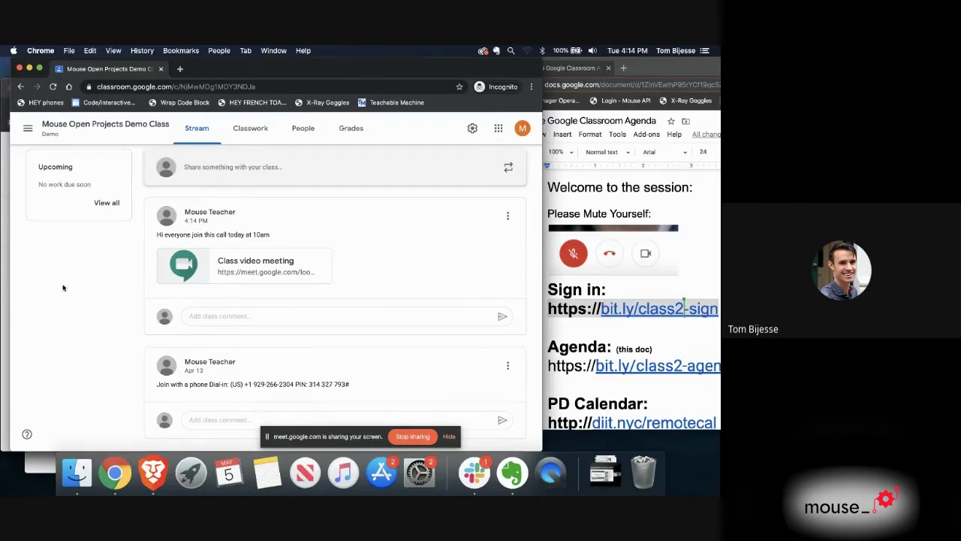
Step: Open the Classwork page of the Mouse Open Projects Demo Class
scroll(148, 359, "up", 4)
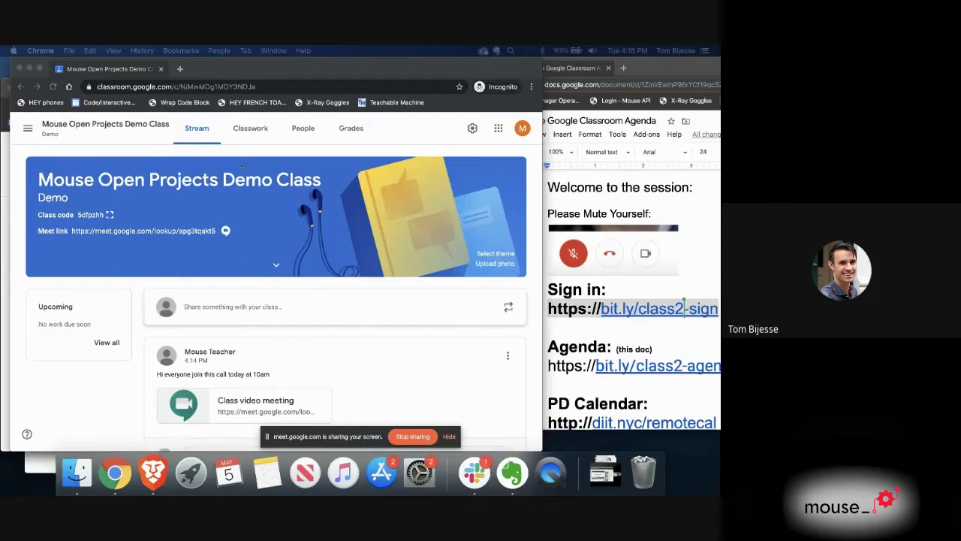
left_click(253, 129)
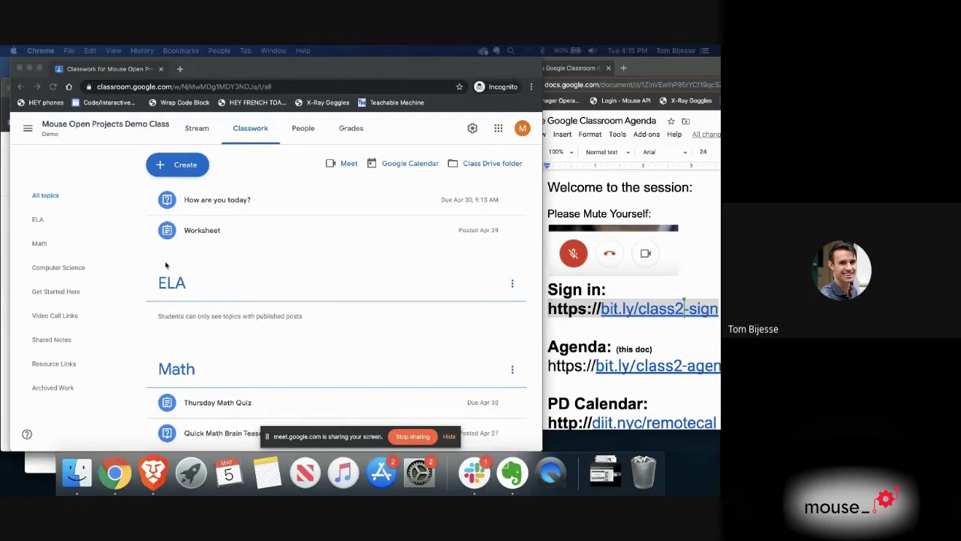
Step: Try to reuse the Worksheet post from the Mouse Open Projects Demo Class
left_click(177, 169)
left_click(178, 168)
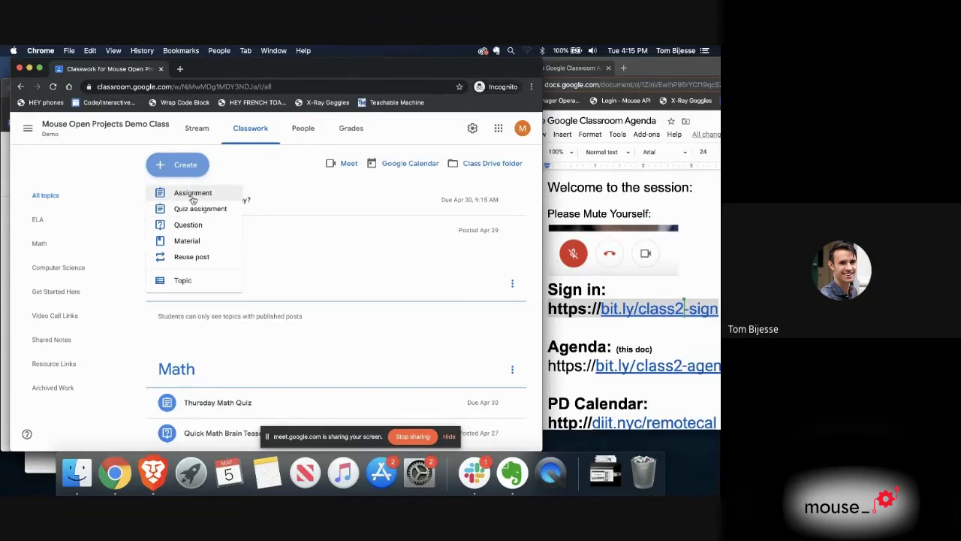
left_click(209, 259)
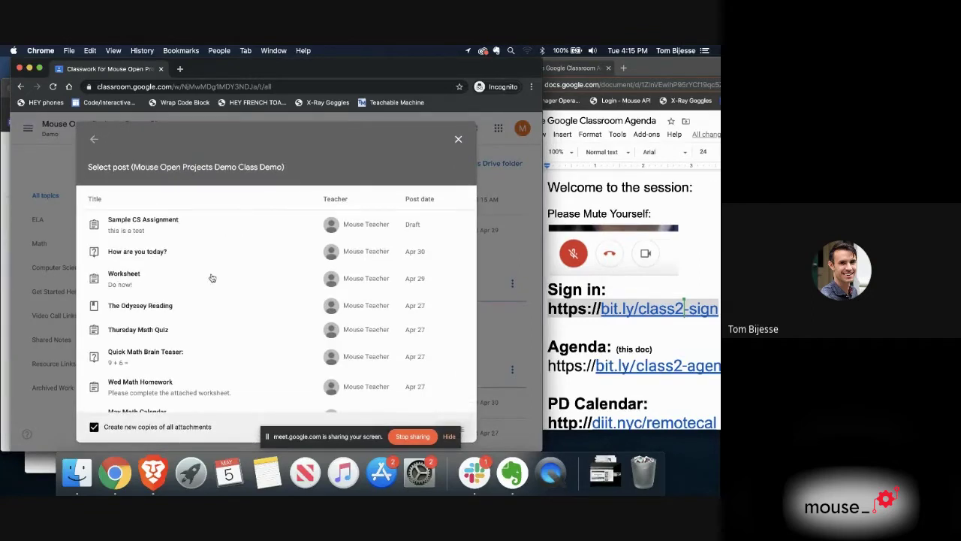
left_click(115, 278)
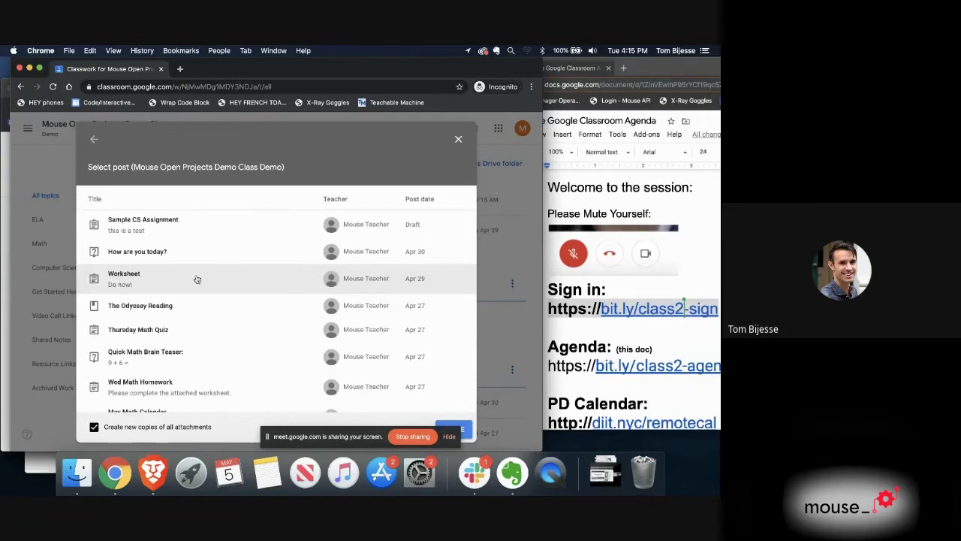
left_click(450, 436)
left_click(453, 431)
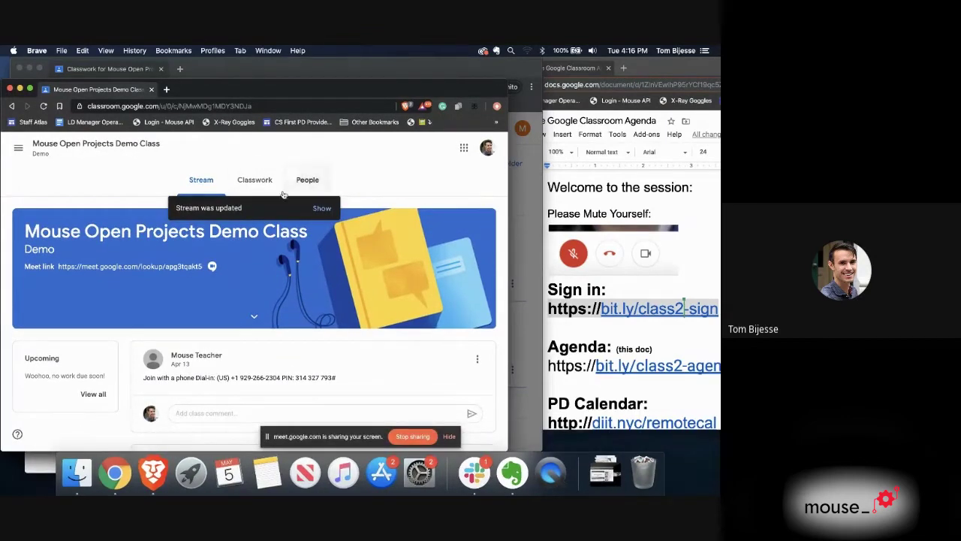
Step: Check Classwork in the student's Brave window, return to the teacher's Chrome window and close the reuse dialog
left_click(246, 180)
key("super+Tab")
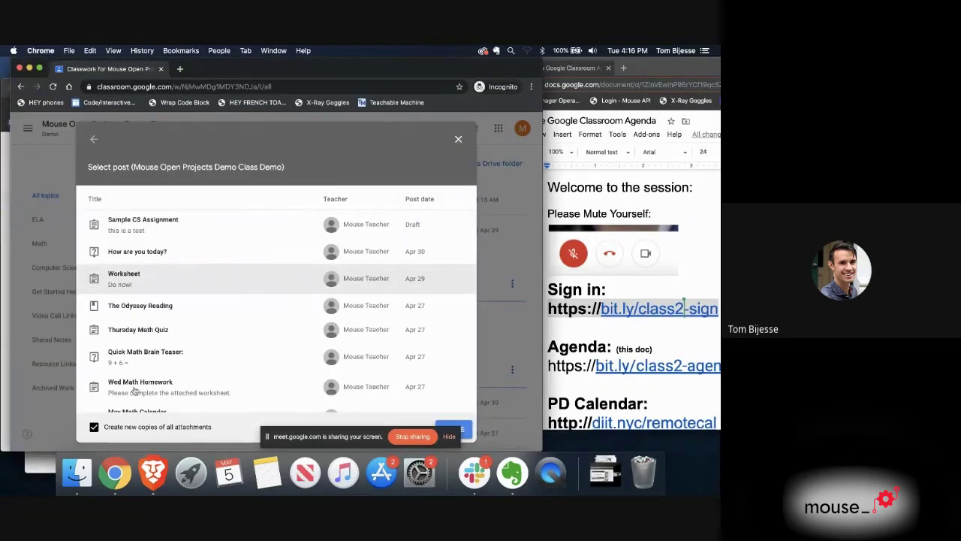
left_click(92, 141)
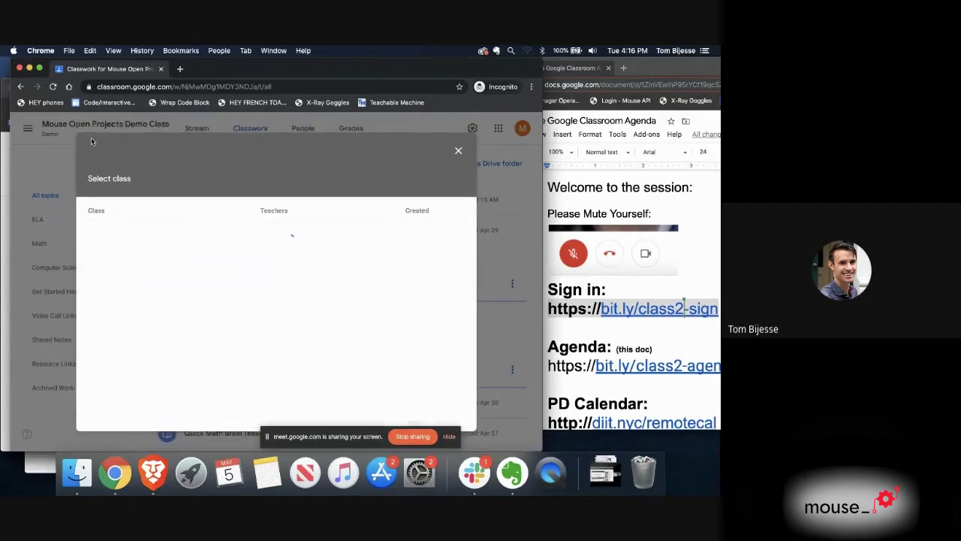
left_click(458, 138)
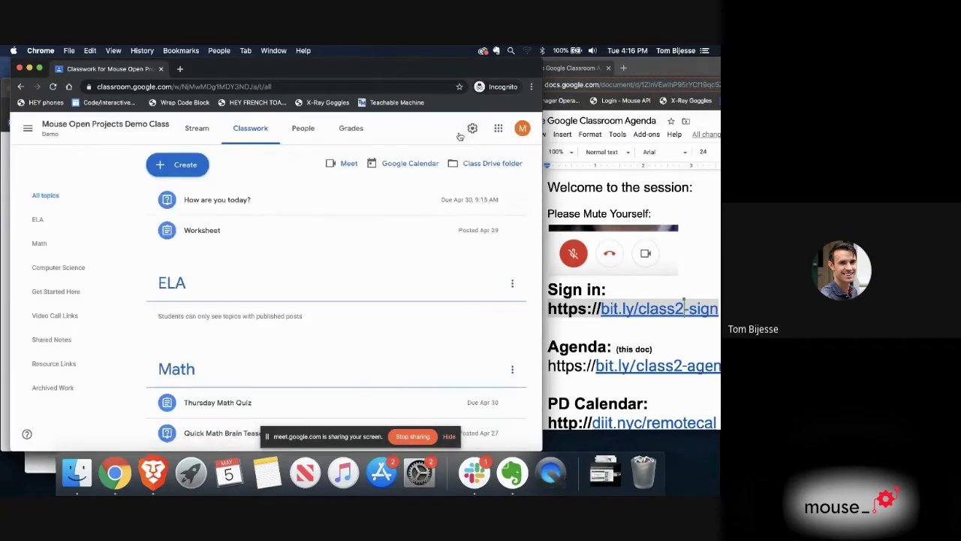
Step: Reuse the Worksheet post from the Mouse Open Projects Demo Class with new copies of all attachments
left_click(195, 174)
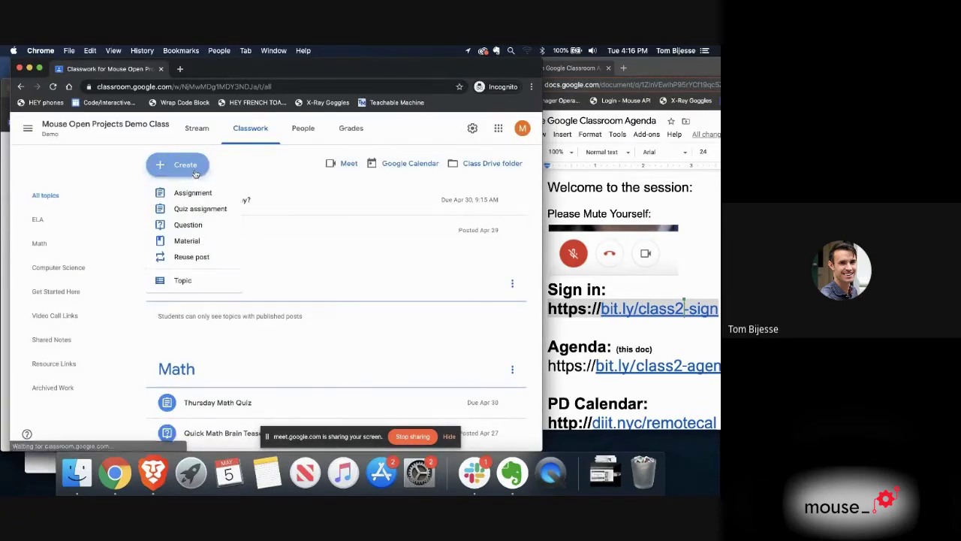
left_click(204, 256)
scroll(199, 283, "down", 2)
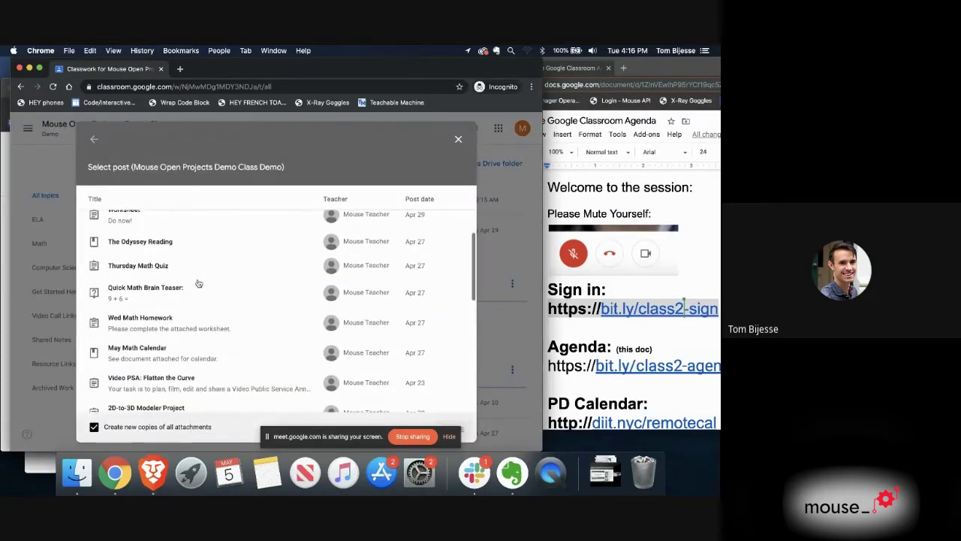
scroll(199, 283, "up", 3)
left_click(130, 273)
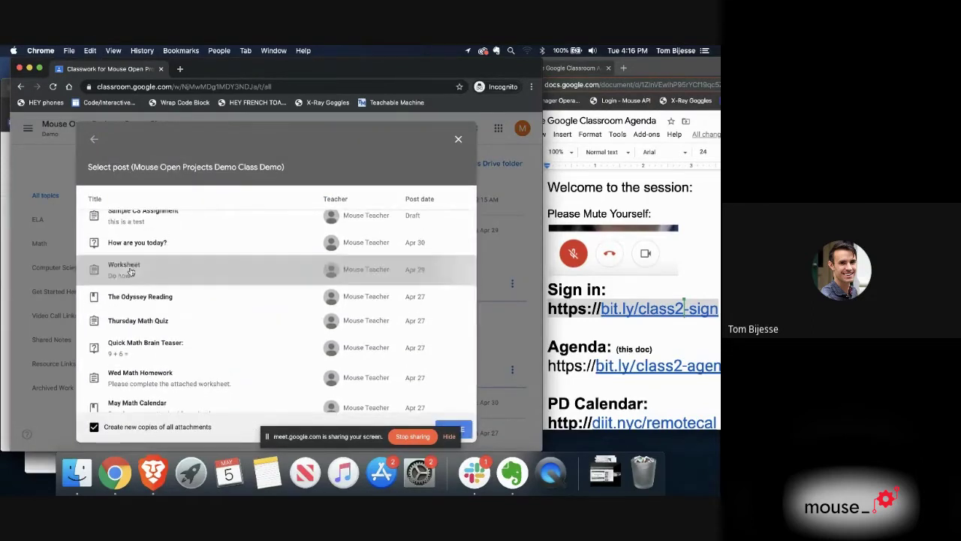
left_click(467, 429)
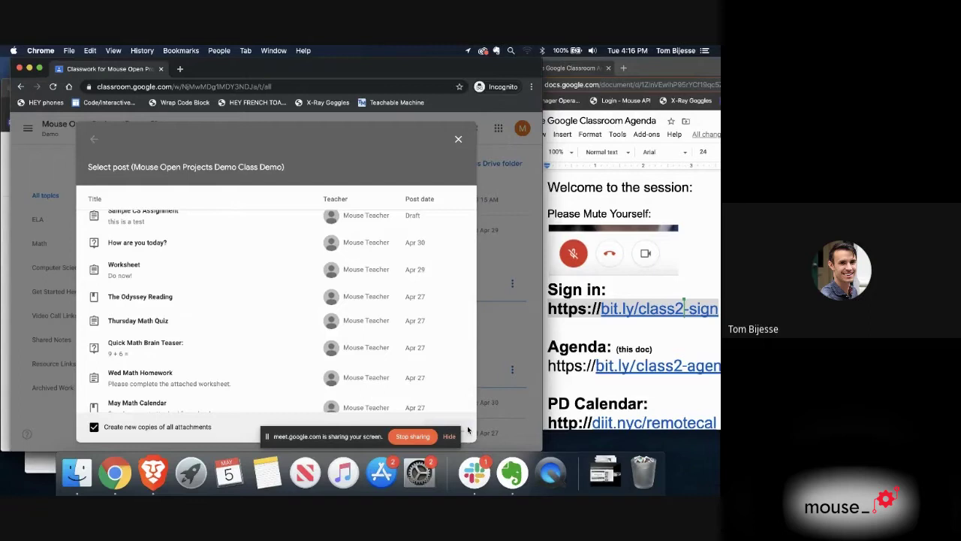
scroll(364, 361, "up", 1)
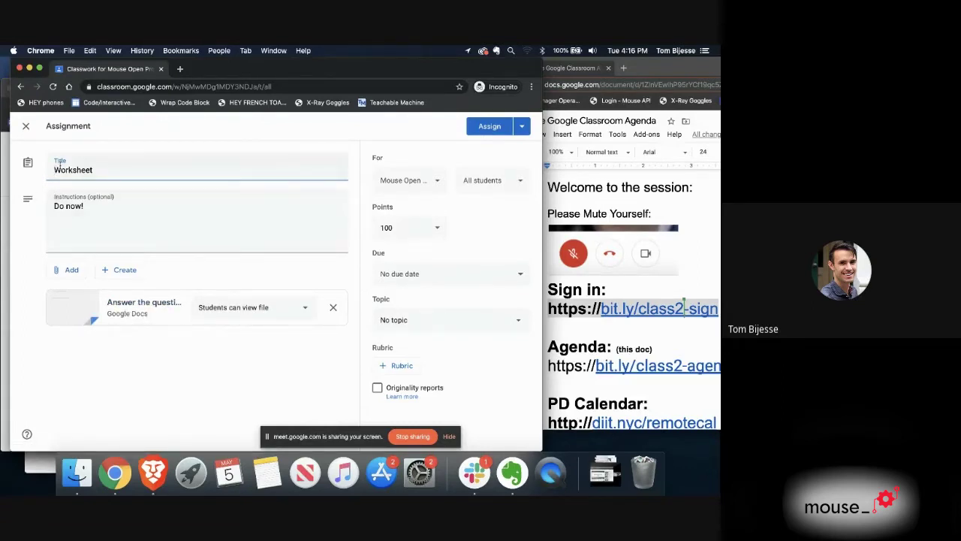
Step: Set the reused Worksheet's due date to May 7, 2020 and close the assignment without assigning it
left_click(440, 272)
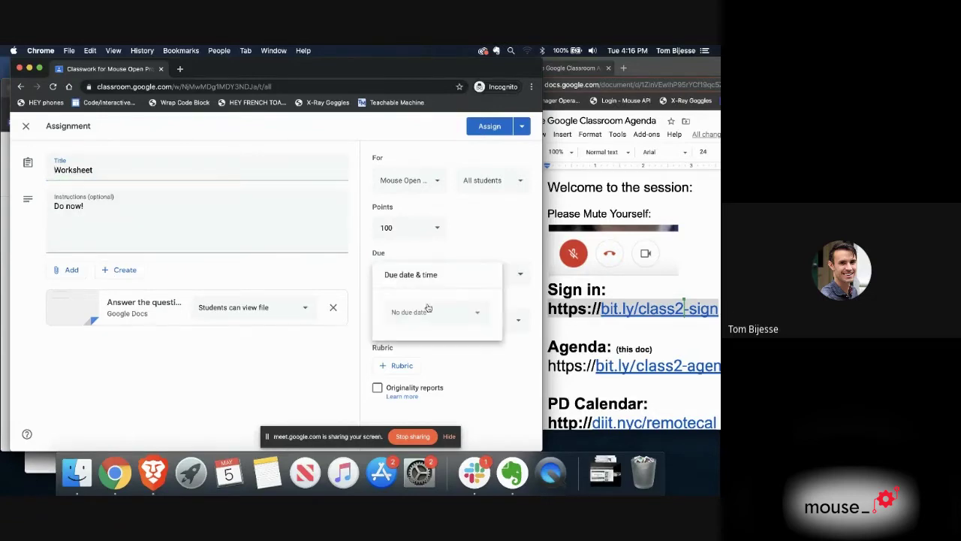
left_click(454, 316)
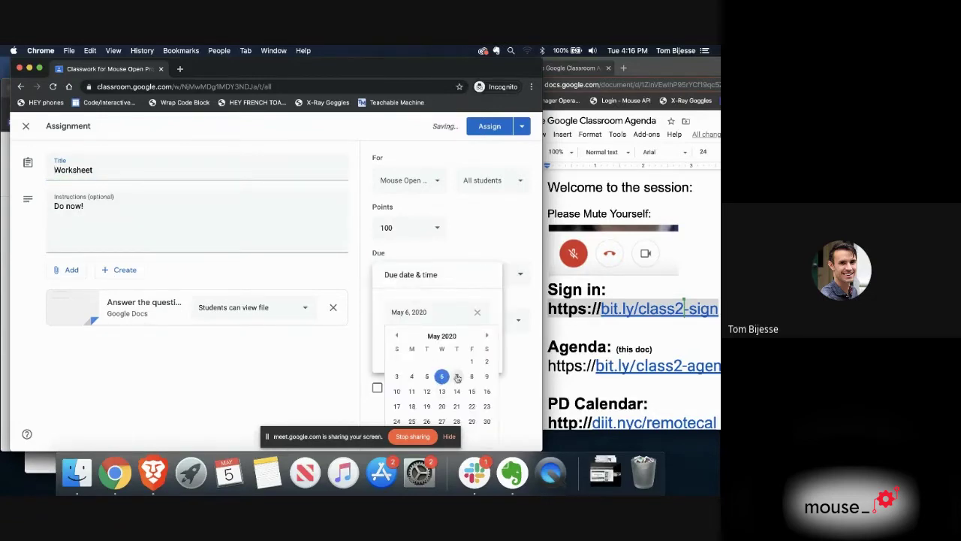
left_click(456, 376)
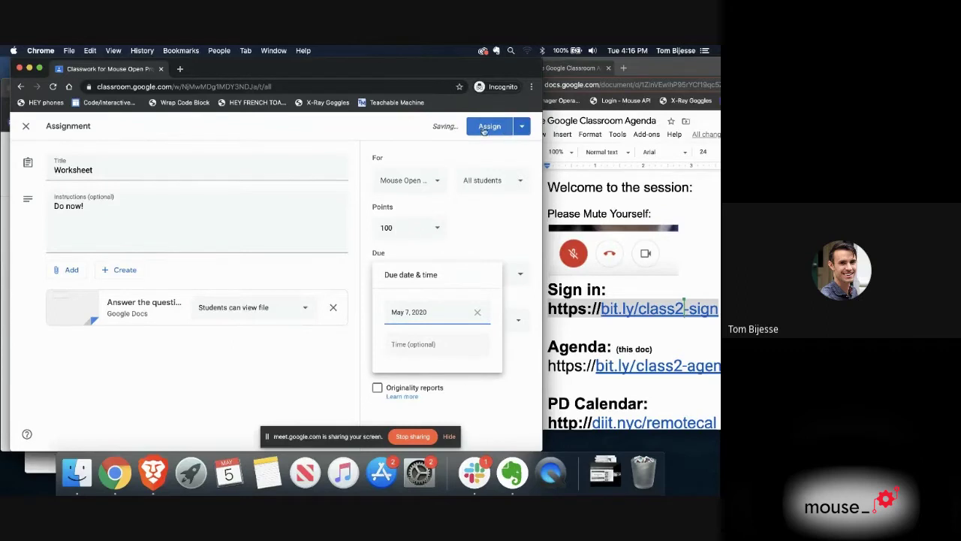
left_click(26, 128)
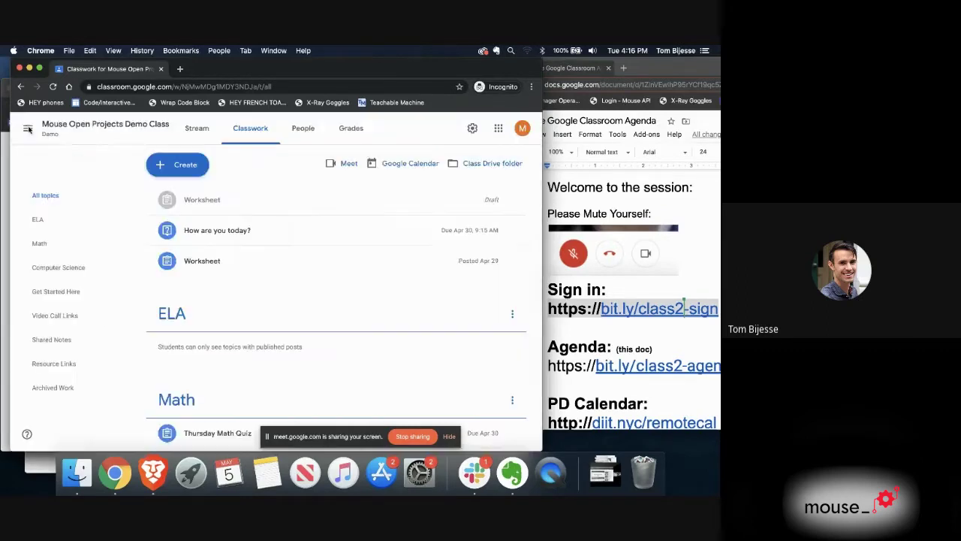
left_click(177, 164)
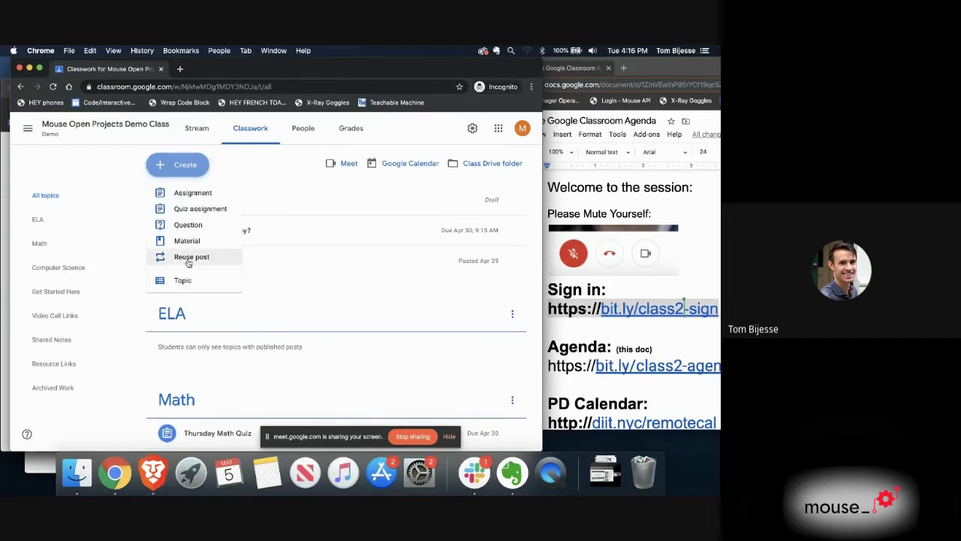
left_click(125, 303)
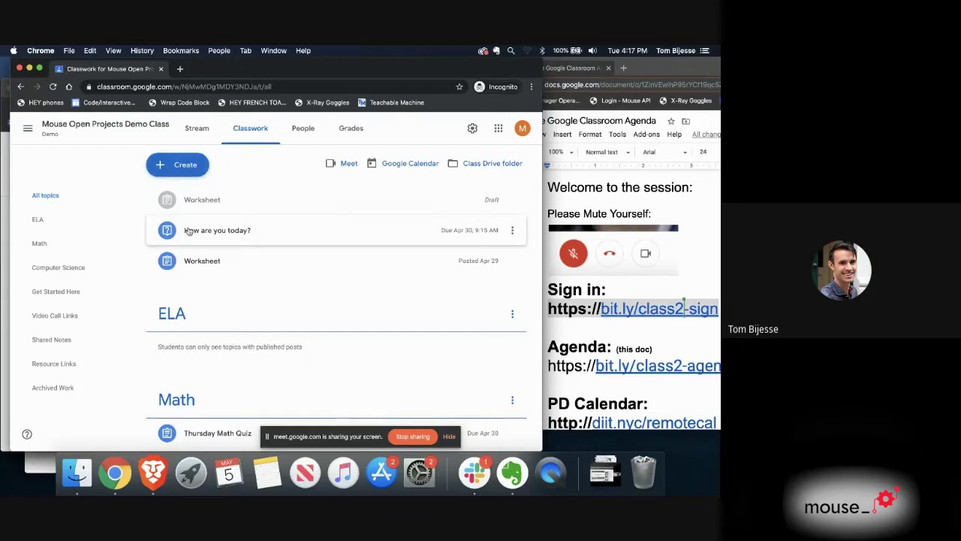
Step: Create an assignment titled "Weekly Journal" with the instructions "Write a journal entry every monday"
left_click(184, 170)
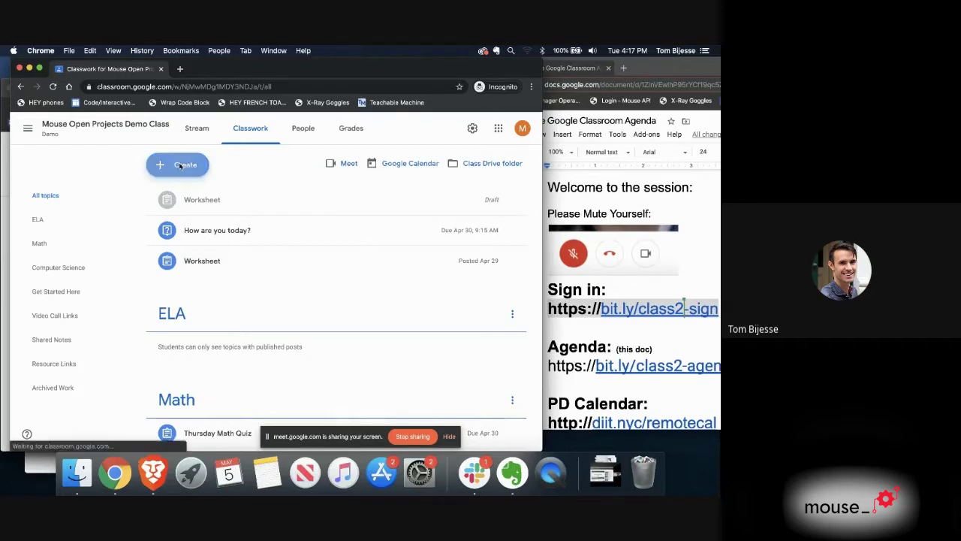
left_click(181, 194)
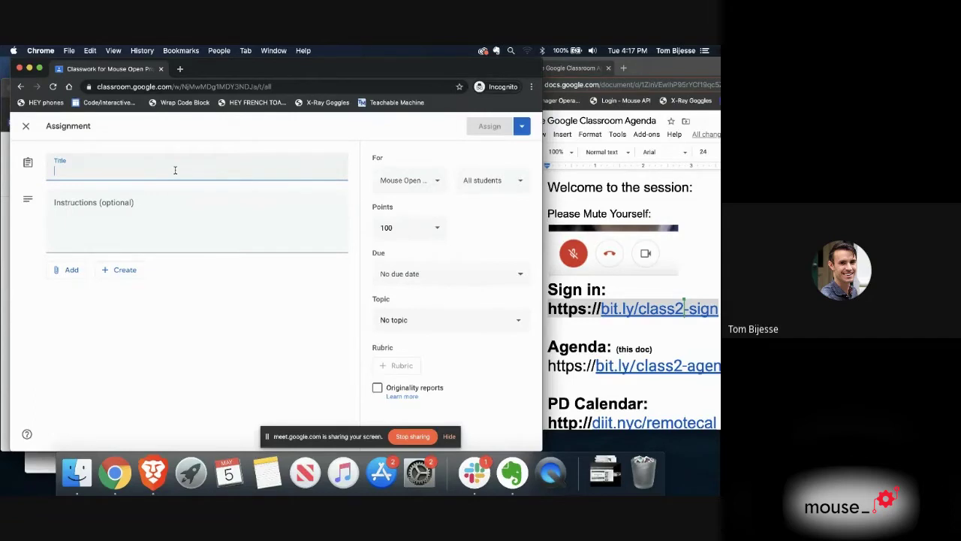
type("Weekly Jou")
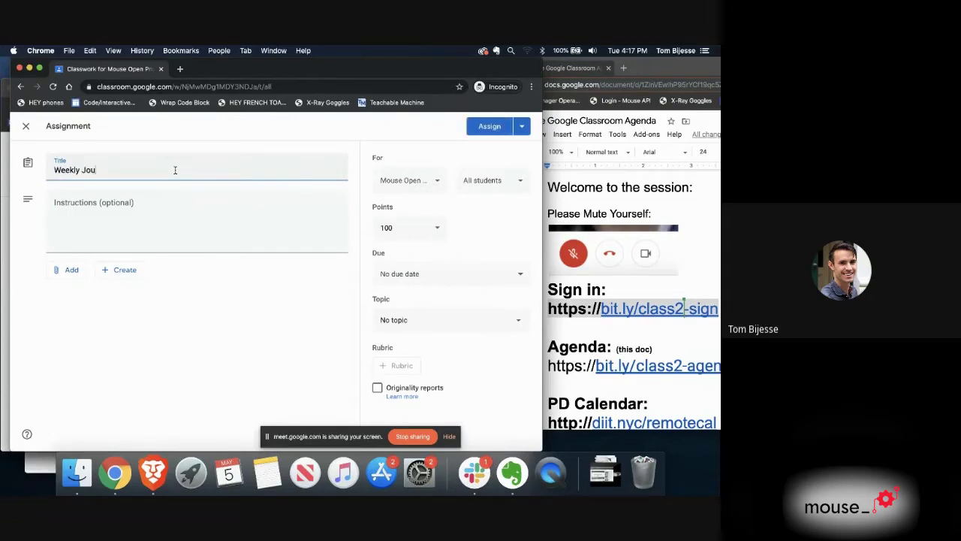
type("nral")
left_click(117, 203)
type("Writ")
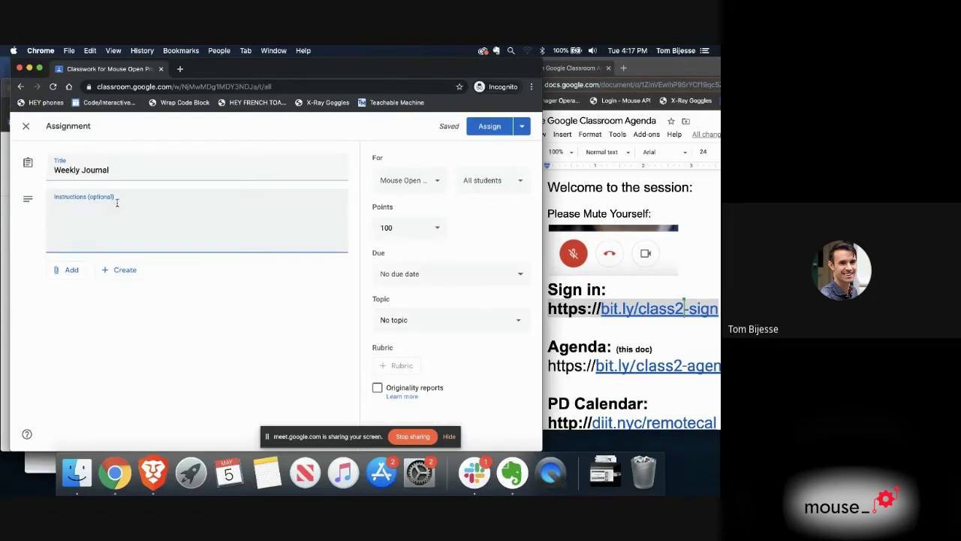
type("e a journal entry every monday")
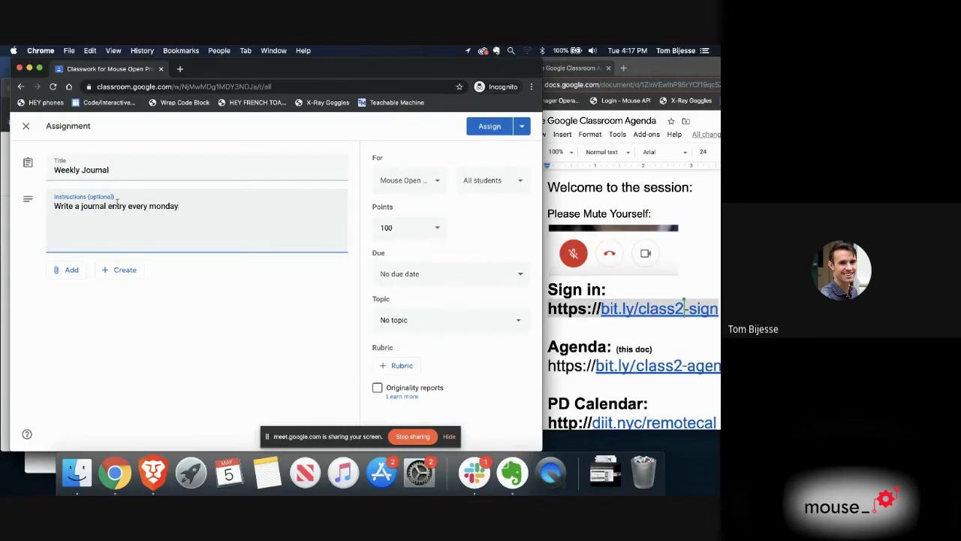
Step: Create a Google Slides attachment for the assignment, apply the Shift theme and start editing the first slide's title
left_click(106, 270)
left_click(127, 309)
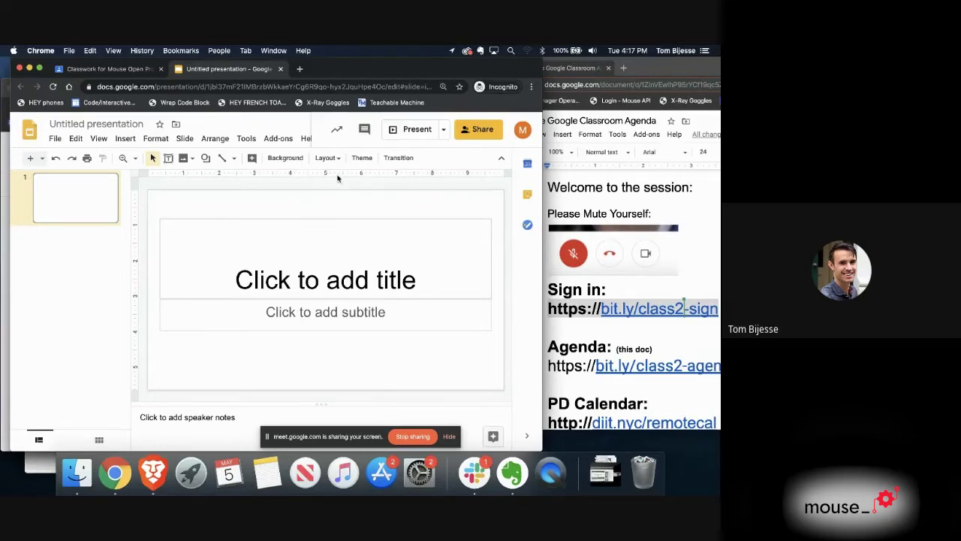
left_click(361, 158)
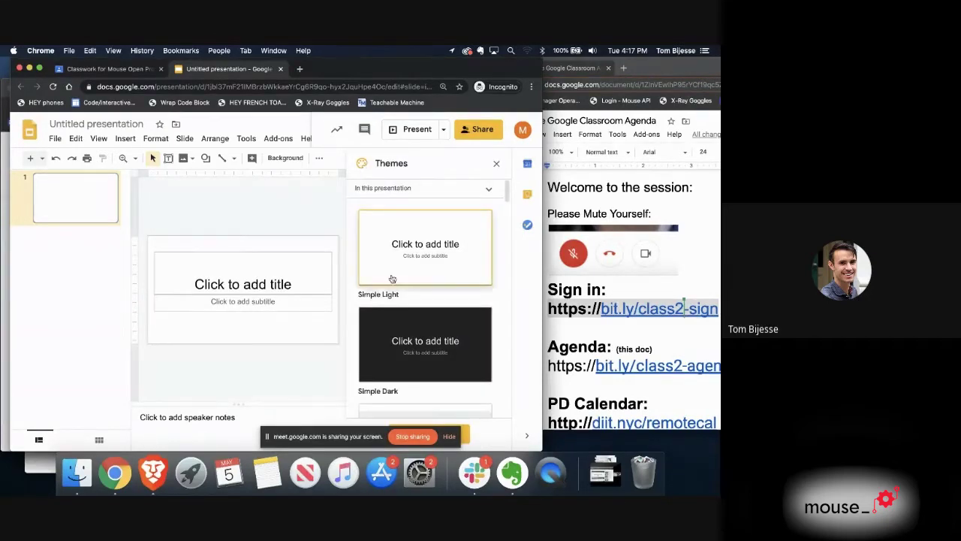
scroll(391, 299, "down", 5)
left_click(391, 299)
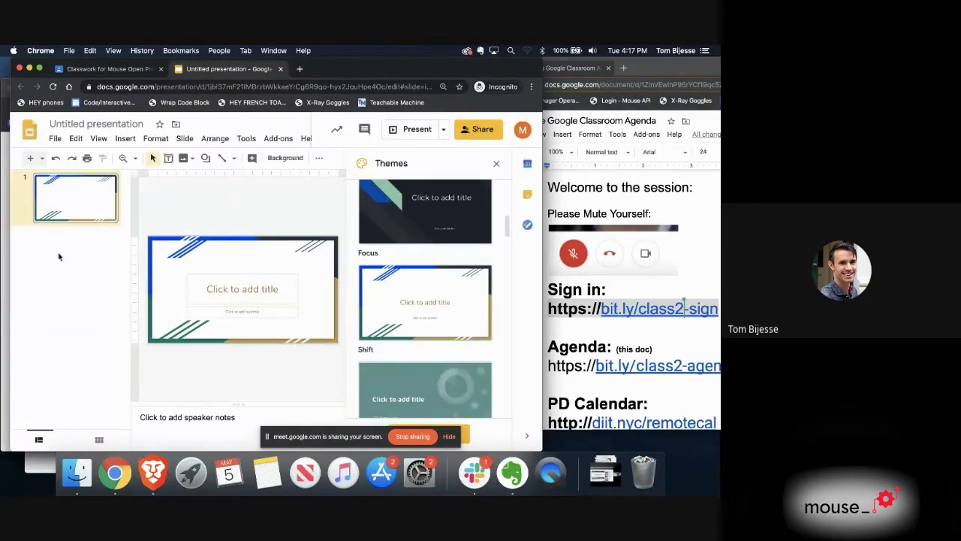
left_click(496, 162)
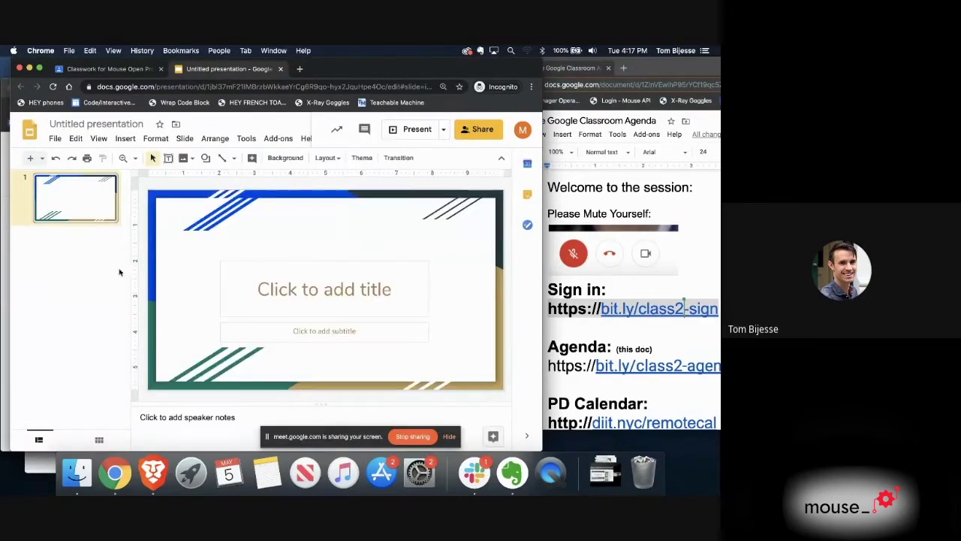
left_click(298, 274)
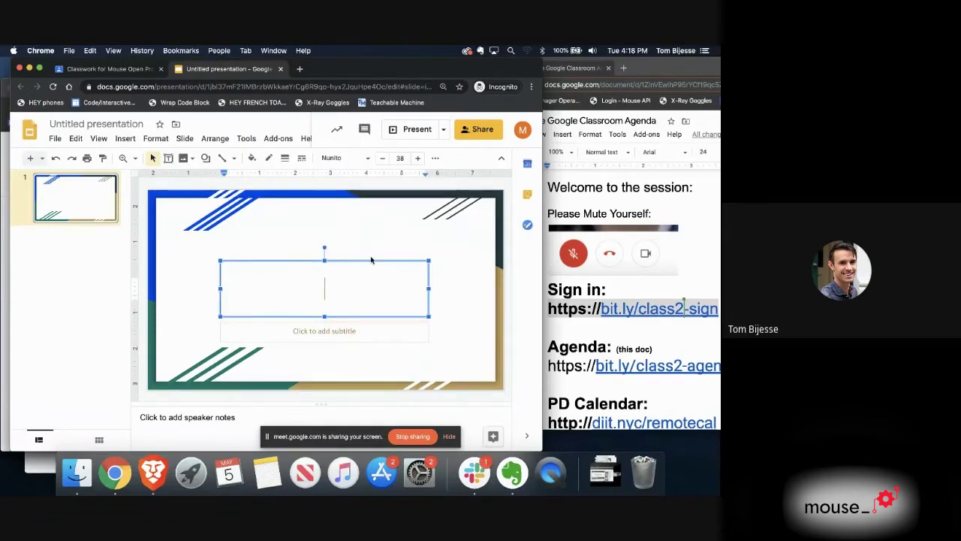
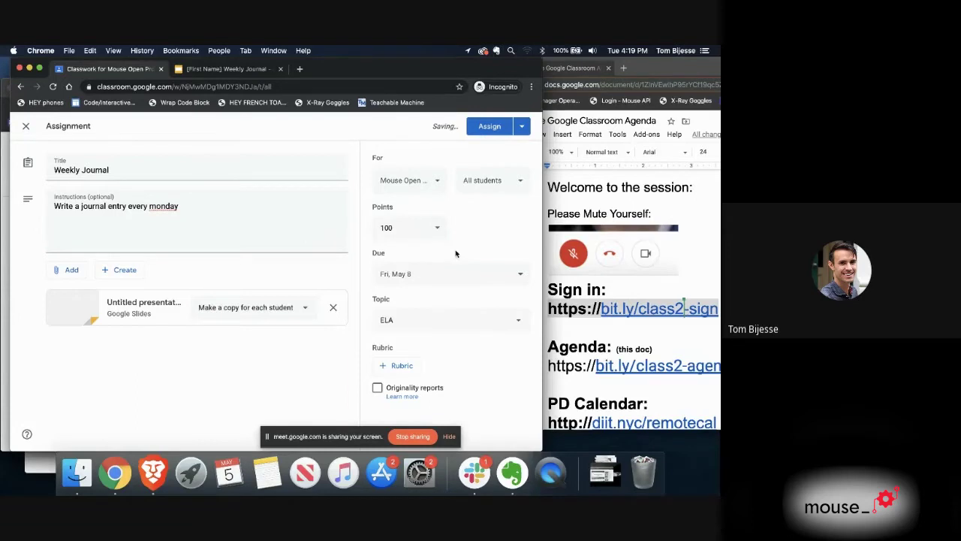
Step: Assign the Weekly Journal to the students and review its expanded post under the ELA topic
left_click(490, 126)
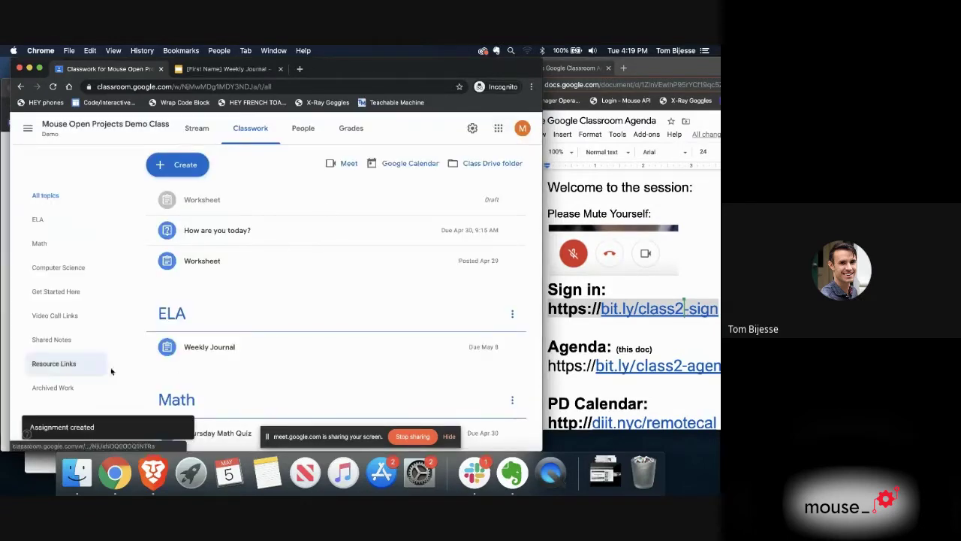
left_click(216, 357)
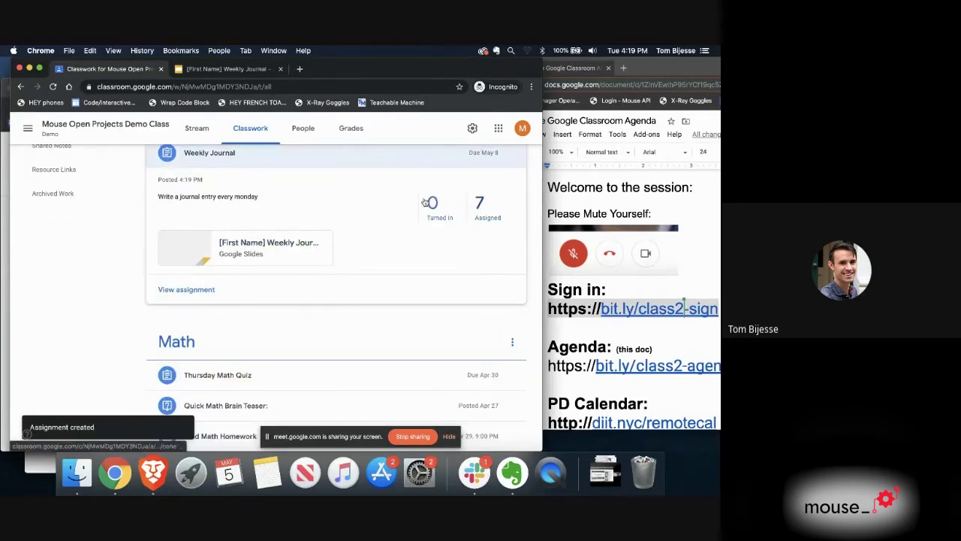
scroll(331, 278, "up", 2)
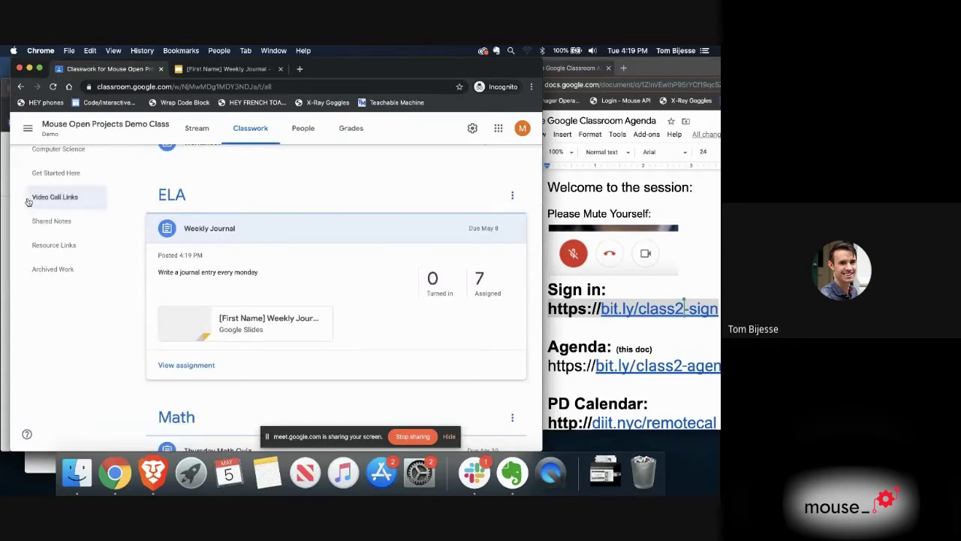
Step: Switch to the student's Brave window, reposition it and hide the screen-sharing notice
key("super+Tab")
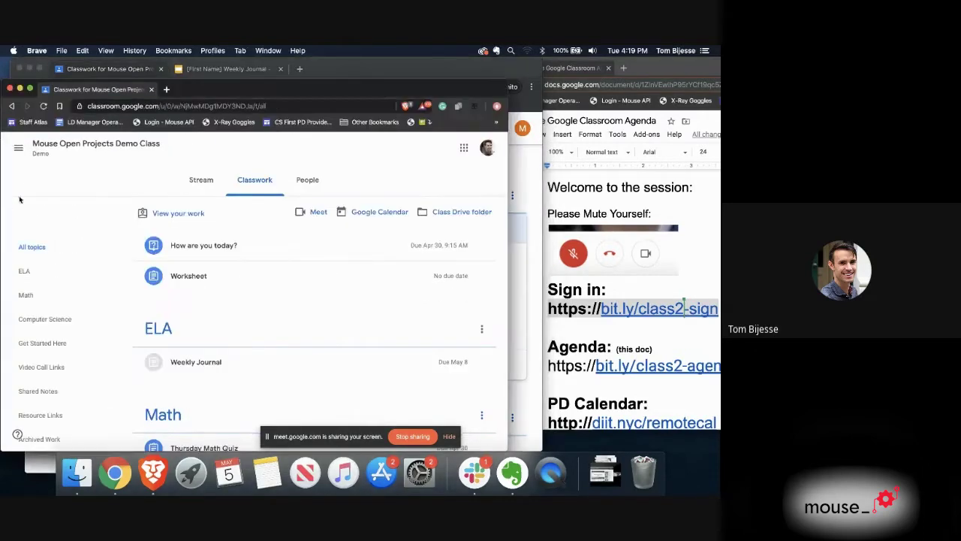
left_click_drag(291, 77, 312, 103)
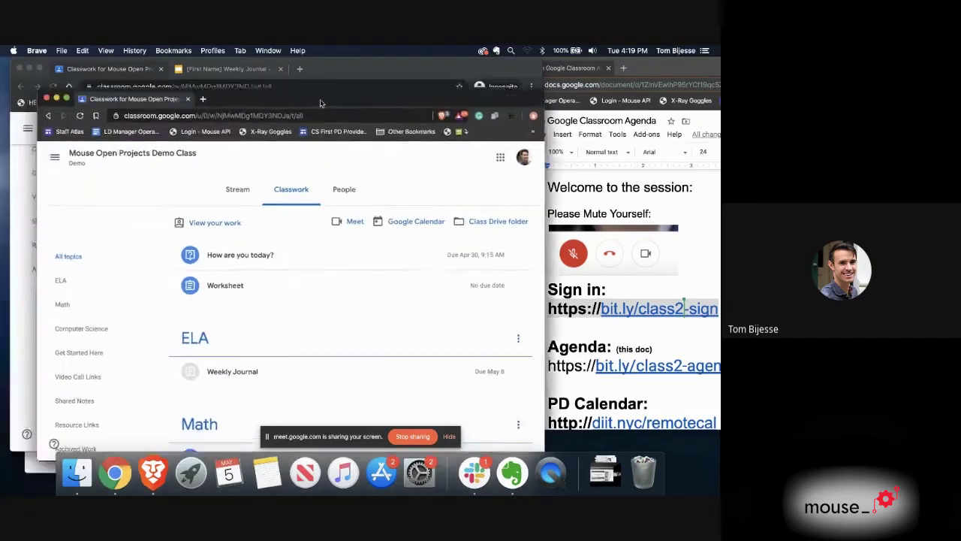
left_click(449, 437)
mouse_move(412, 94)
left_mouse_down()
mouse_move(381, 88)
mouse_move(396, 91)
left_mouse_up()
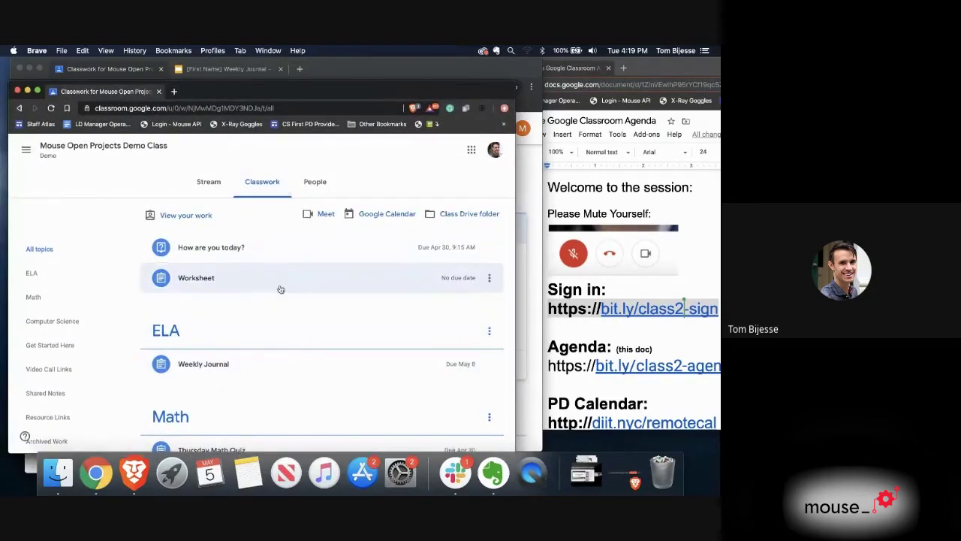
Step: View the Weekly Journal assignment as the student and open the student's own copy of the presentation
left_click(197, 364)
scroll(200, 366, "down", 3)
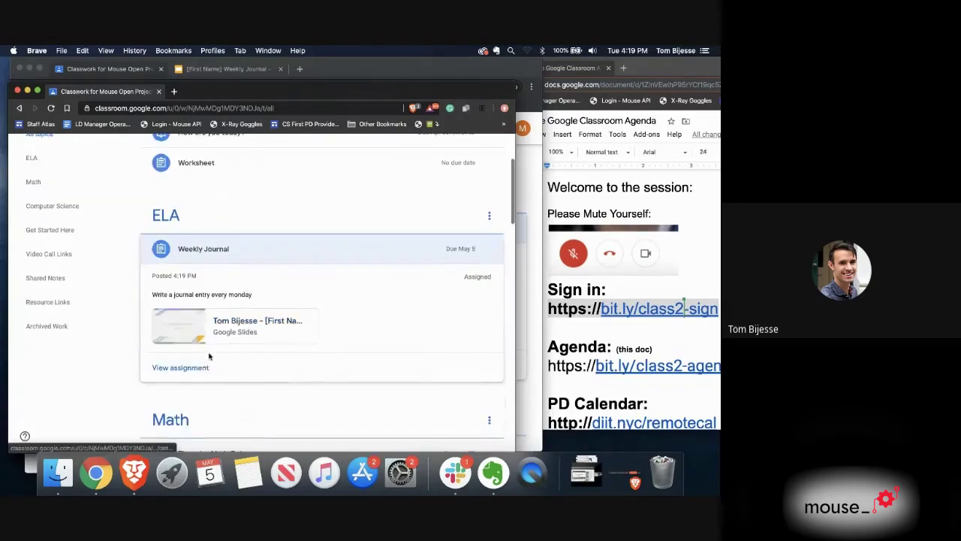
left_click(180, 367)
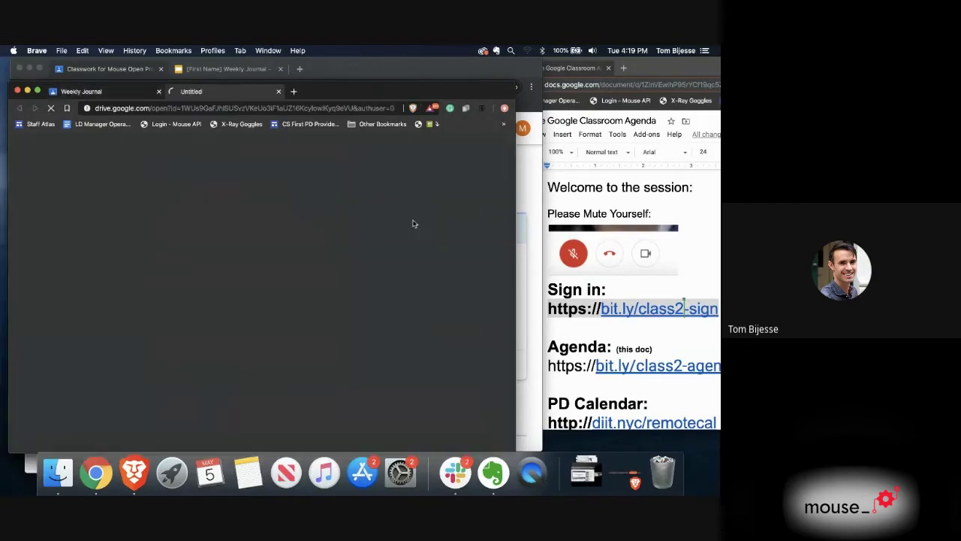
left_click(413, 223)
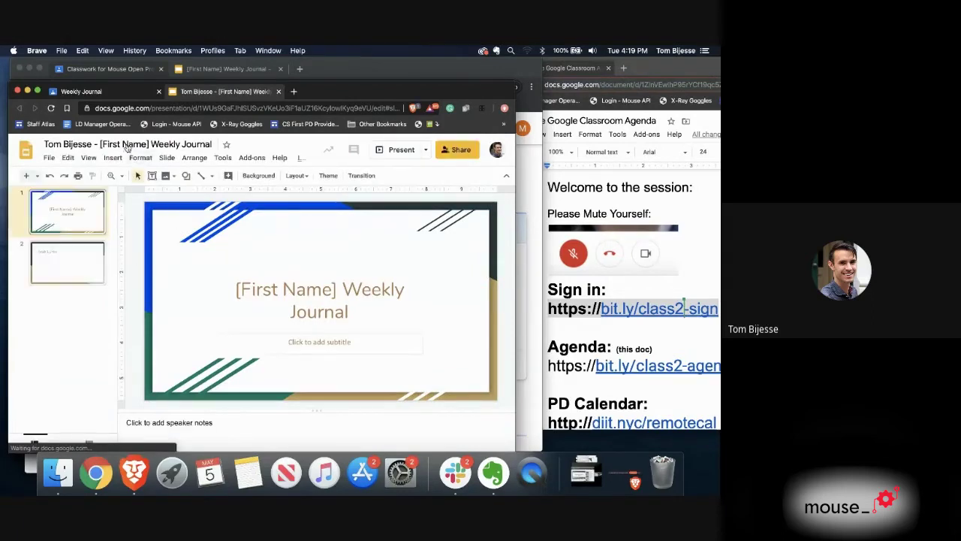
Step: Remove the "[First Name]" placeholder from the file name of the student's presentation
left_click(152, 144)
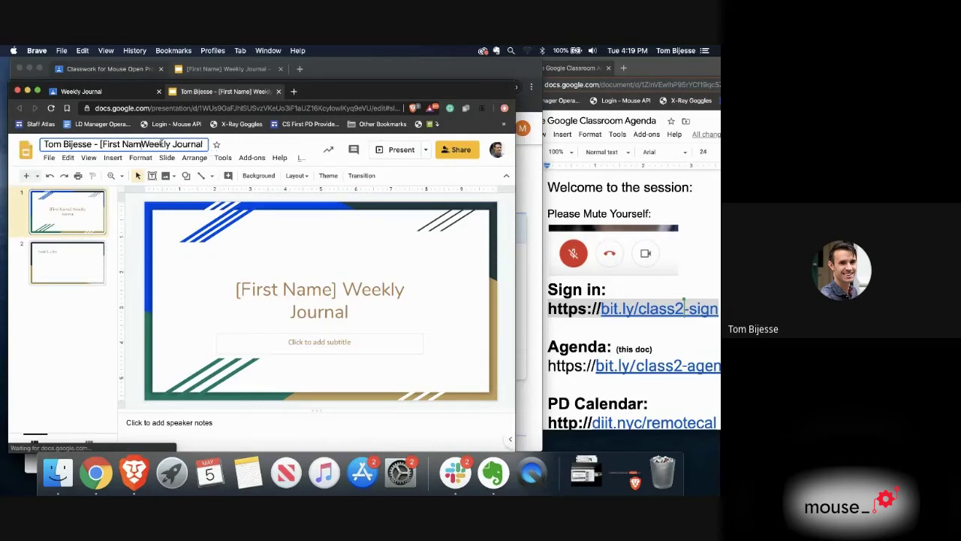
key("BackSpace")
key("BackSpace")
key("BackSpace")
key("BackSpace")
key("BackSpace")
key("BackSpace")
key("BackSpace")
key("BackSpace")
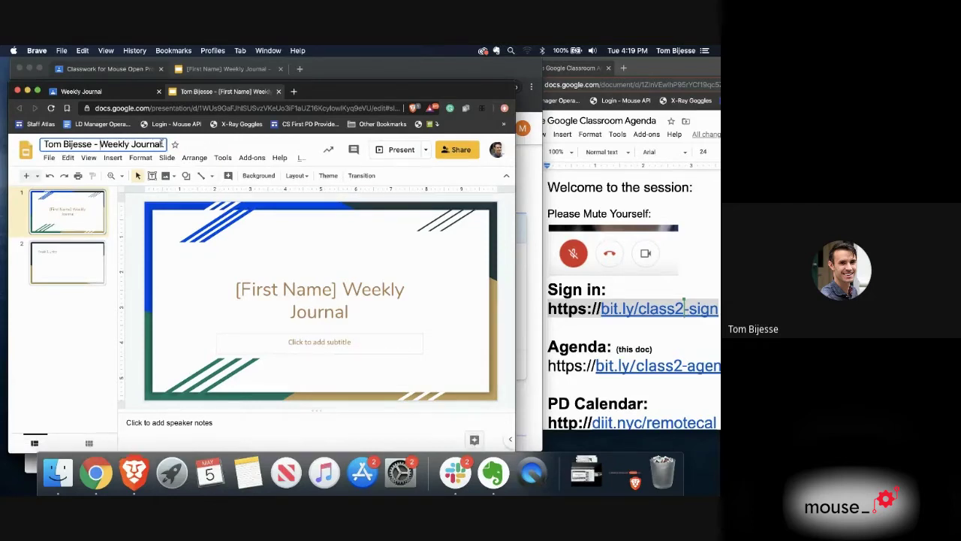
Step: Replace "[First Name]" in the first slide's title with the student's first name in possessive form
left_click(337, 290)
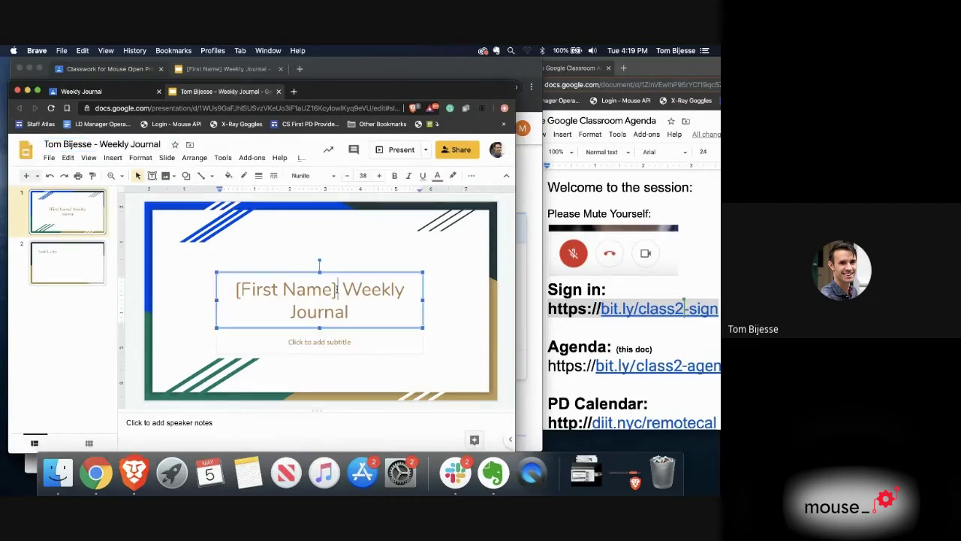
left_click_drag(337, 290, 230, 289)
type("Tom's")
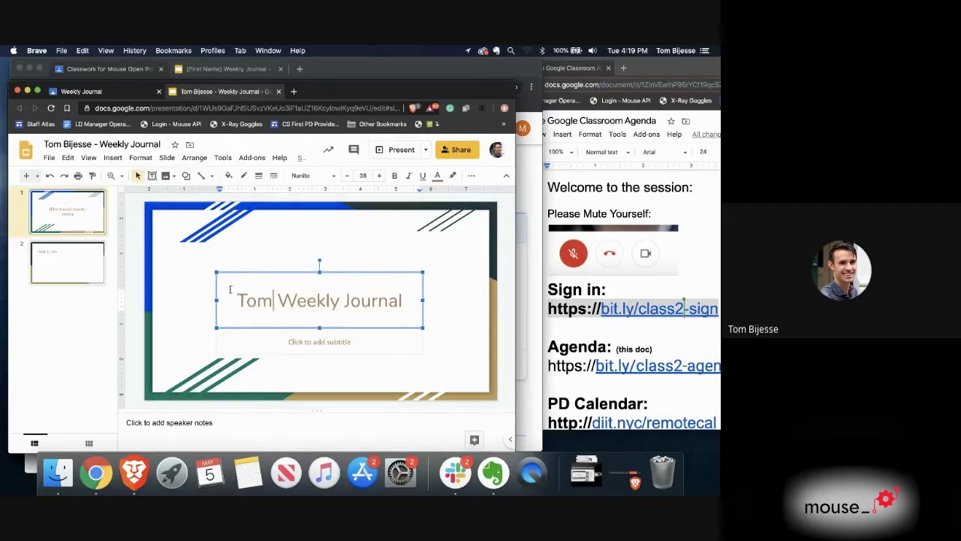
Step: Enter "hello!" as the body text of the Week 1 Entry slide in the student's presentation
left_click(83, 262)
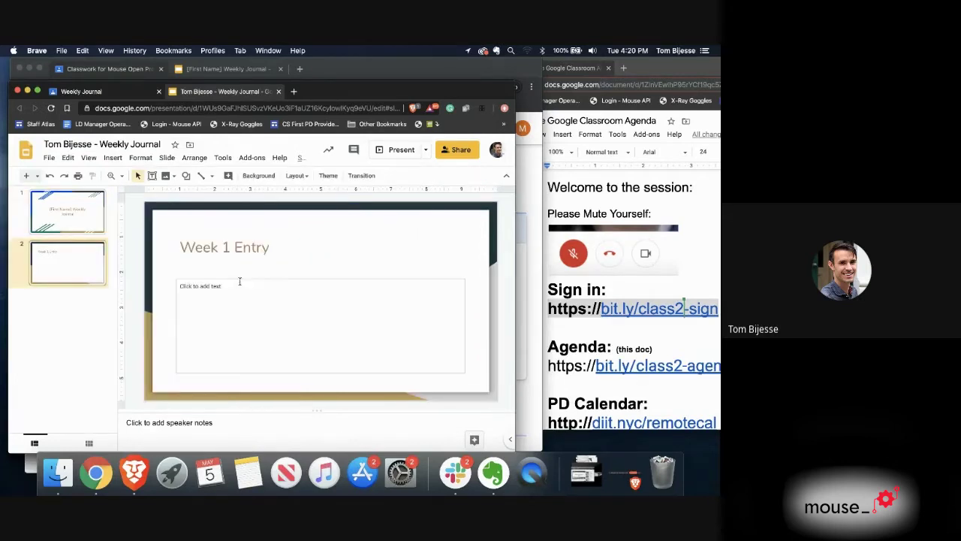
left_click(243, 283)
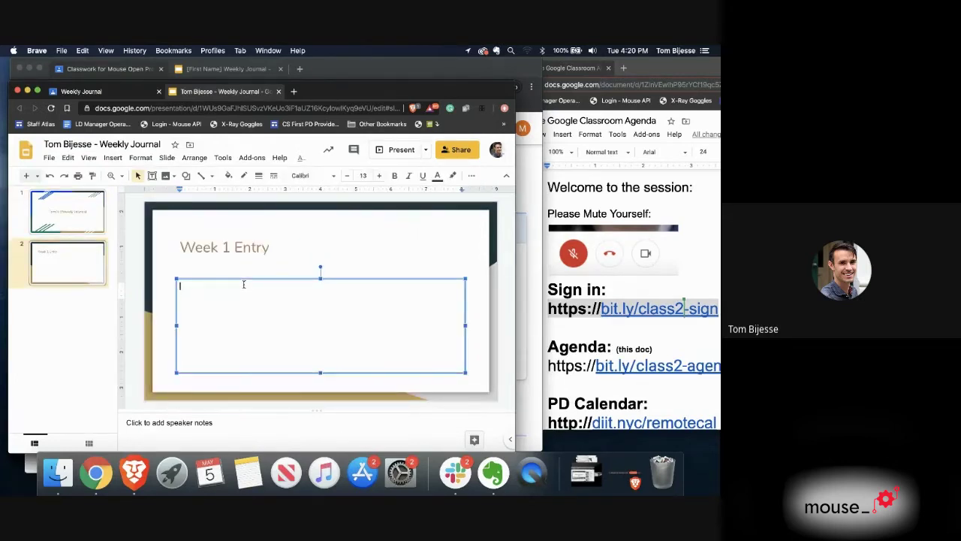
left_click(431, 242)
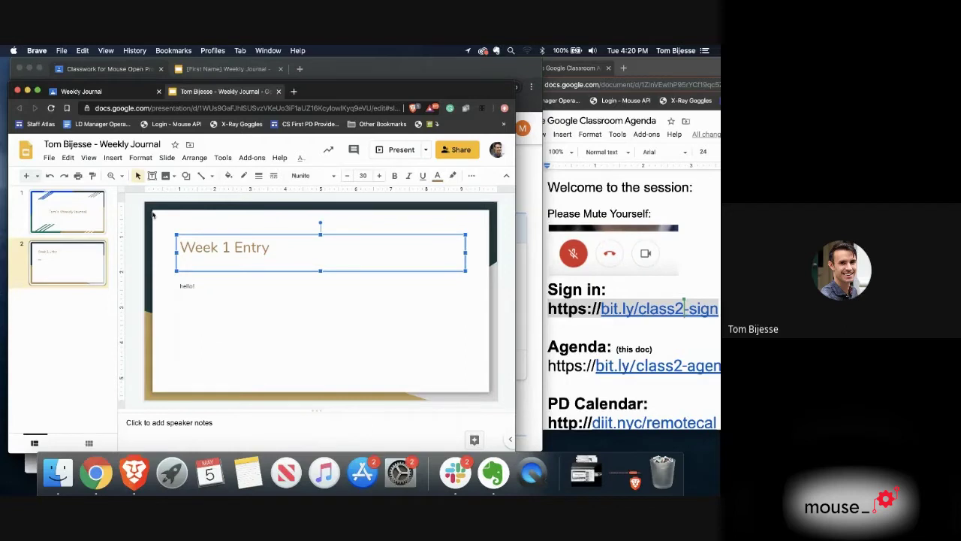
Step: Turn in the student's presentation for the Weekly Journal assignment and confirm the submission
left_click(124, 91)
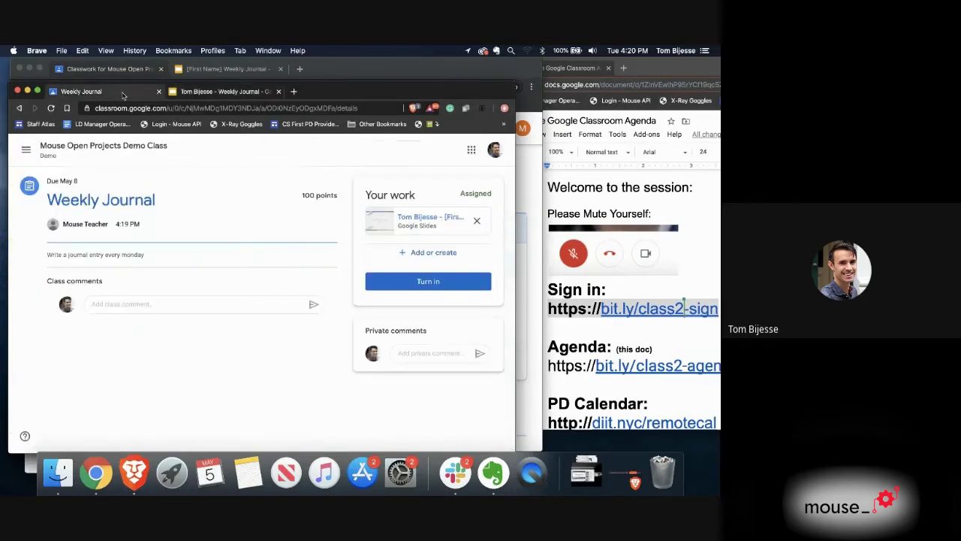
left_click(422, 283)
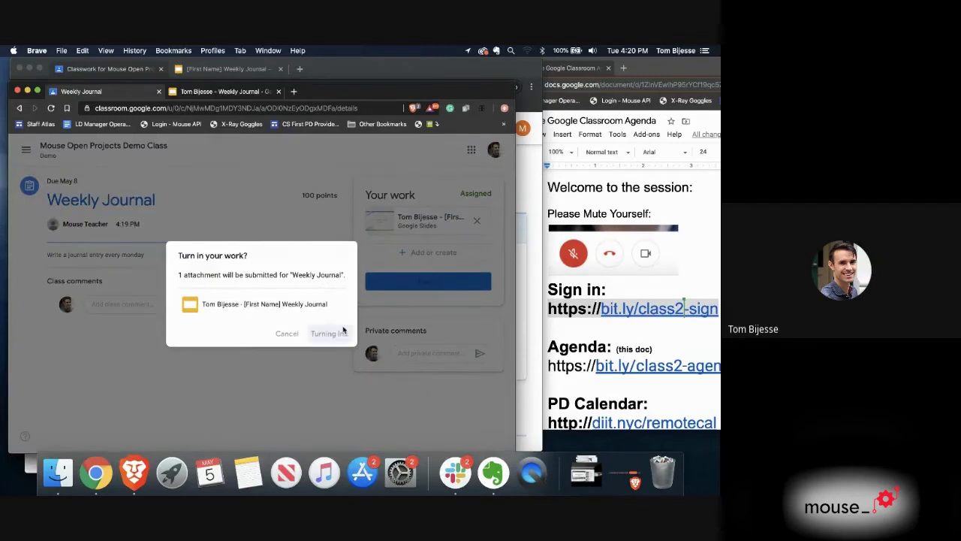
left_click(337, 333)
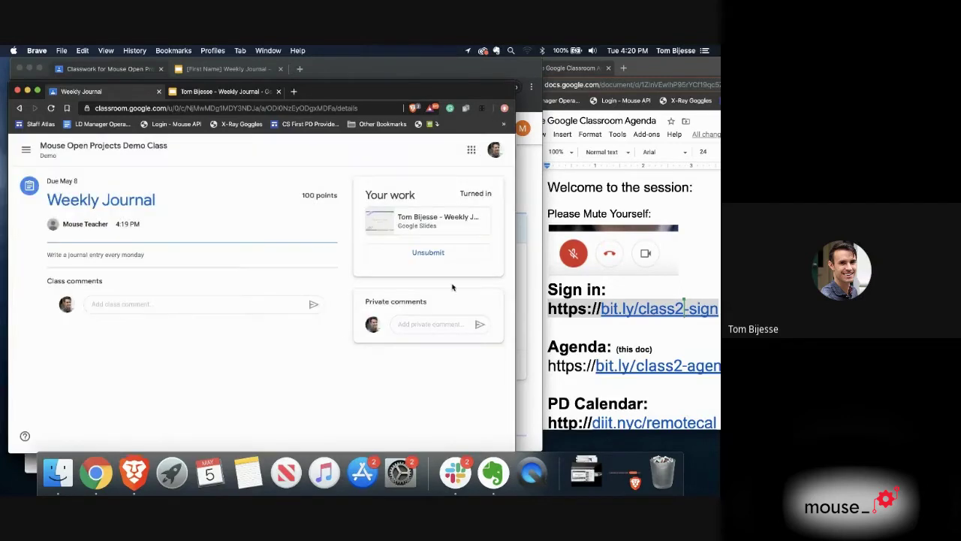
Step: Switch to the teacher's Chrome window, reload the Classwork page and expand the Weekly Journal assignment
left_click(527, 170)
left_click_drag(504, 64, 540, 54)
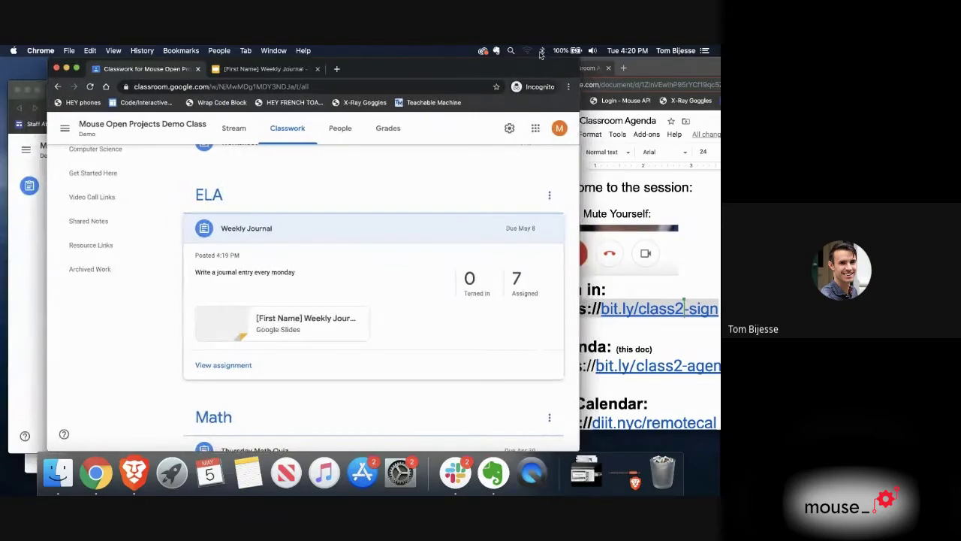
key("super+r")
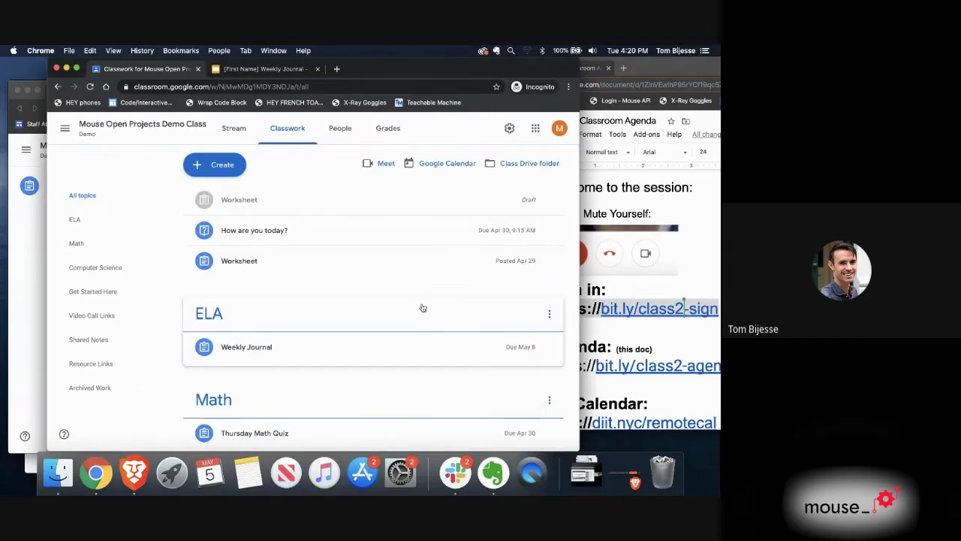
left_click(425, 347)
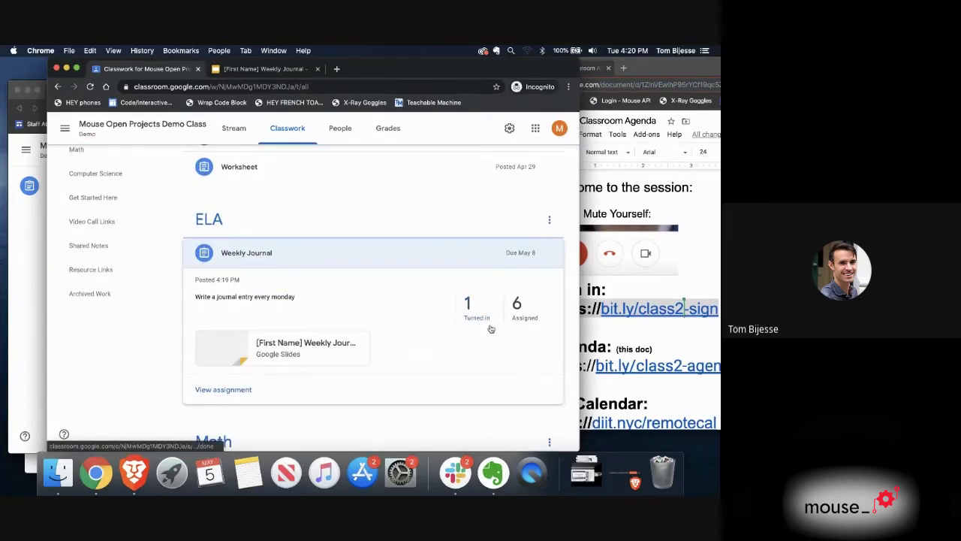
Step: View the Weekly Journal's student work, briefly opening the copy of a student who has not submitted
left_click(221, 388)
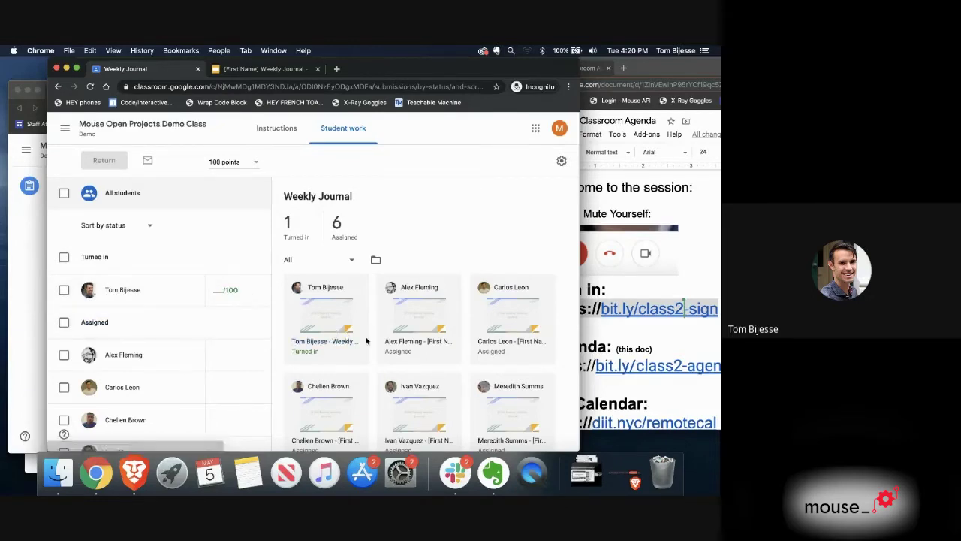
left_click(418, 330)
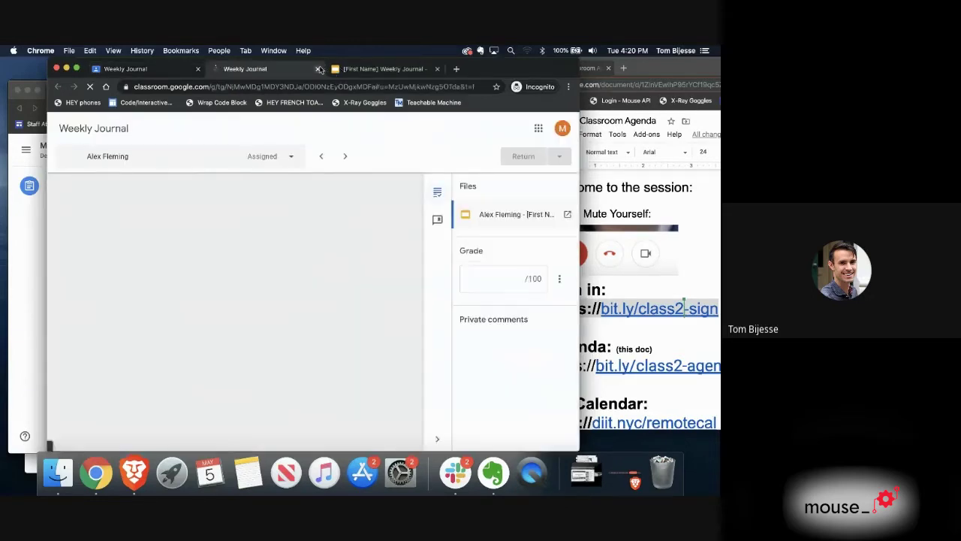
left_click(317, 69)
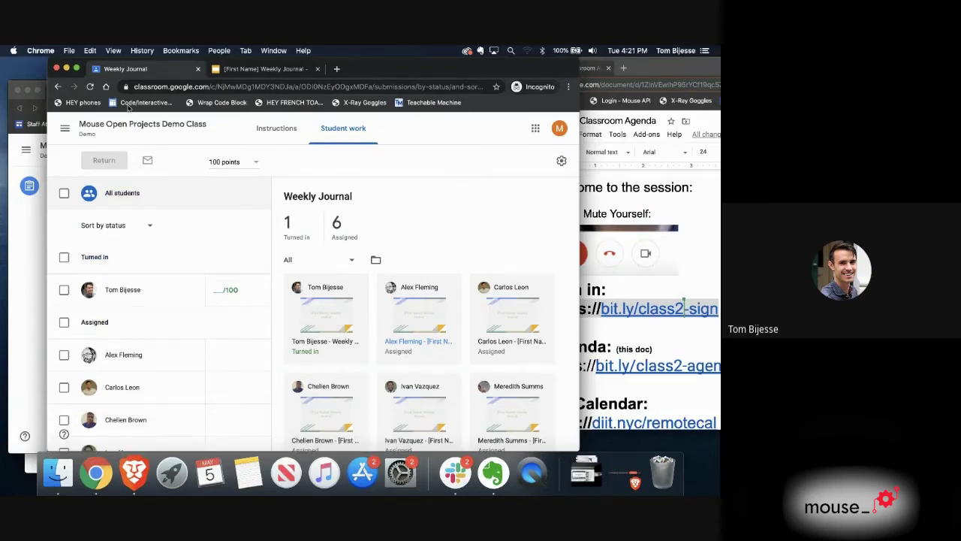
Step: Edit the Weekly Journal assignment from the Classwork page, setting its due date to May 15, 2020, and save it
left_click(135, 125)
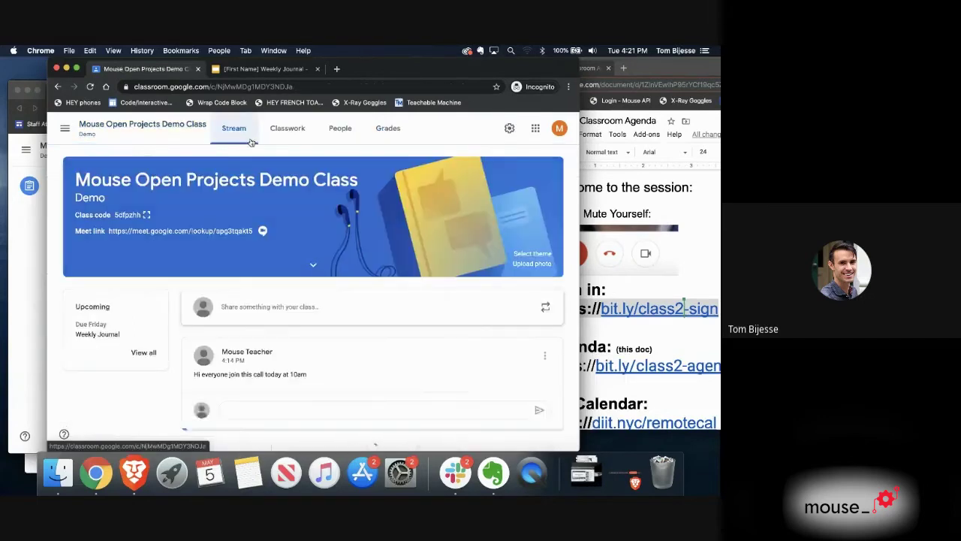
left_click(287, 131)
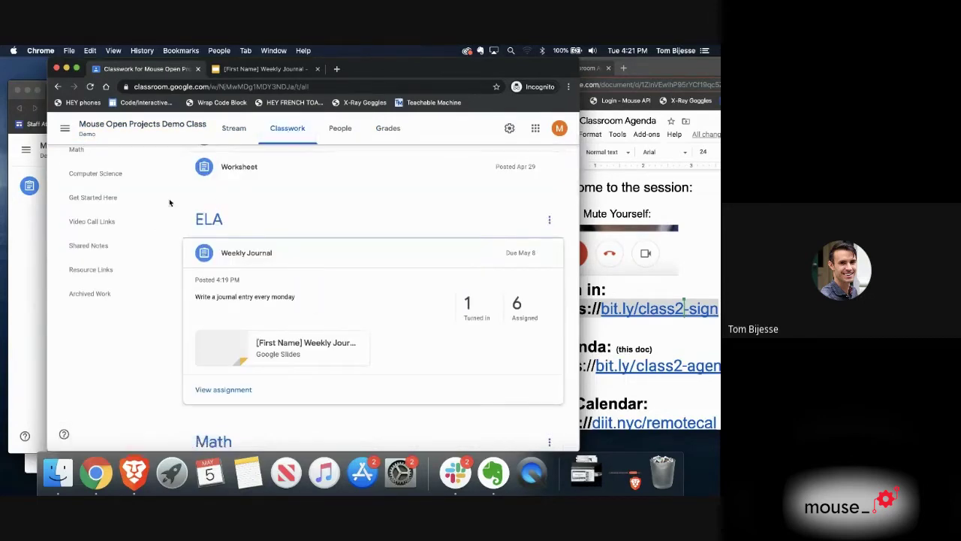
scroll(170, 203, "down", 1)
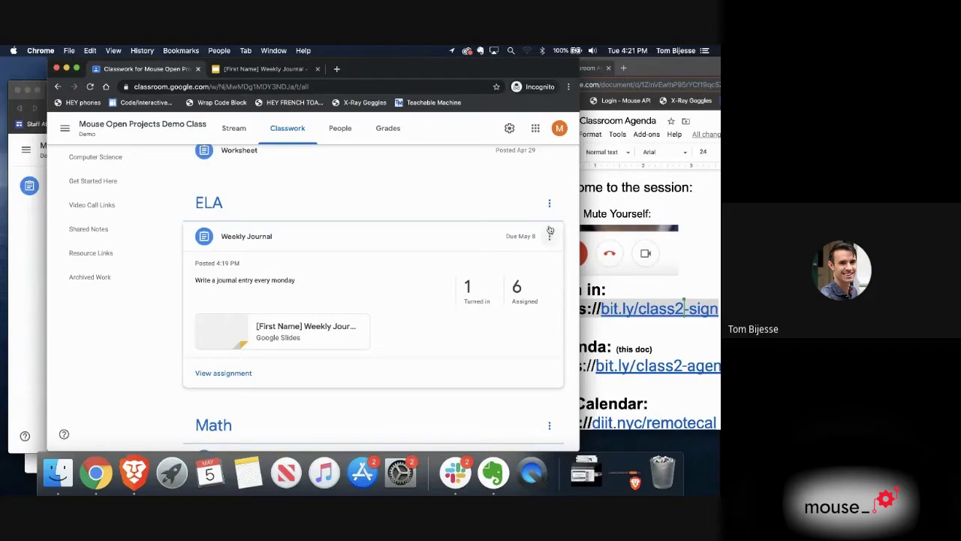
left_click(550, 238)
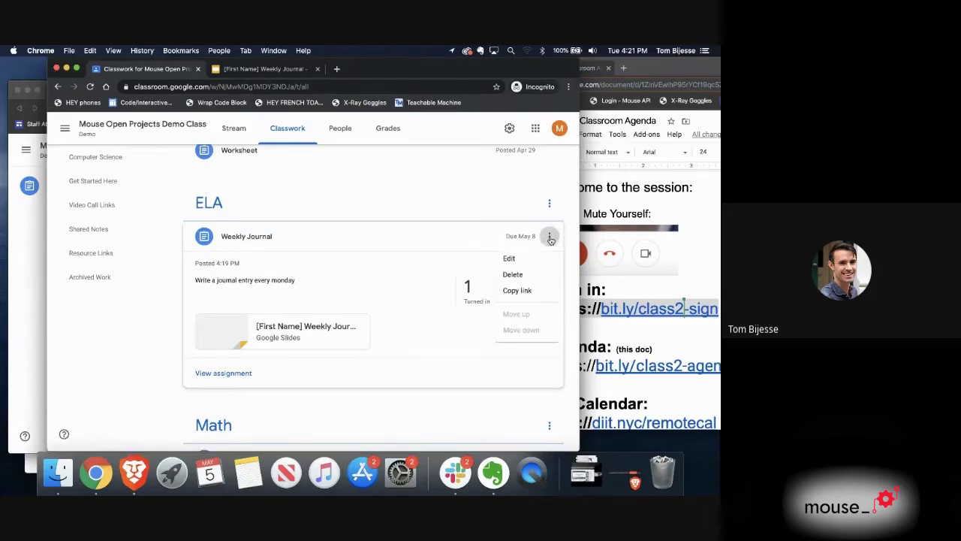
left_click(522, 260)
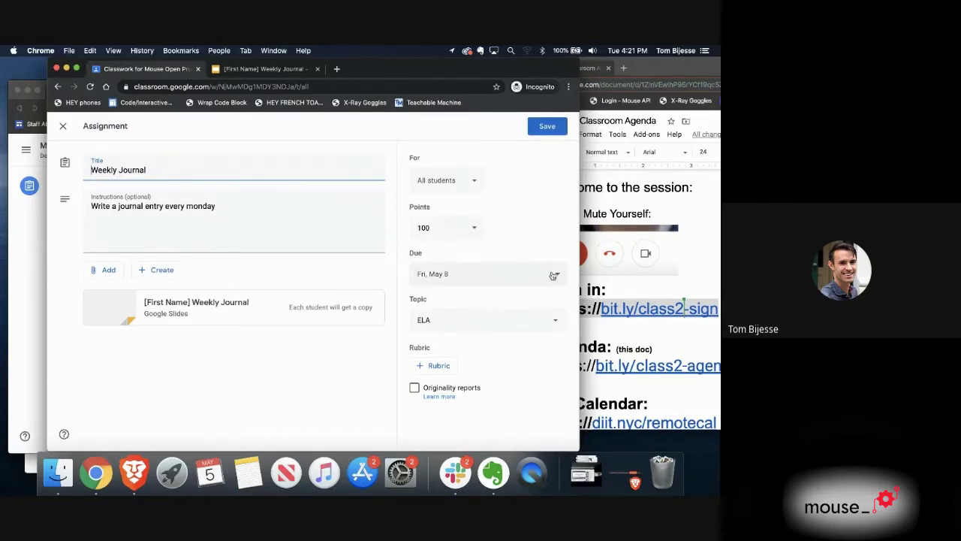
left_click(553, 275)
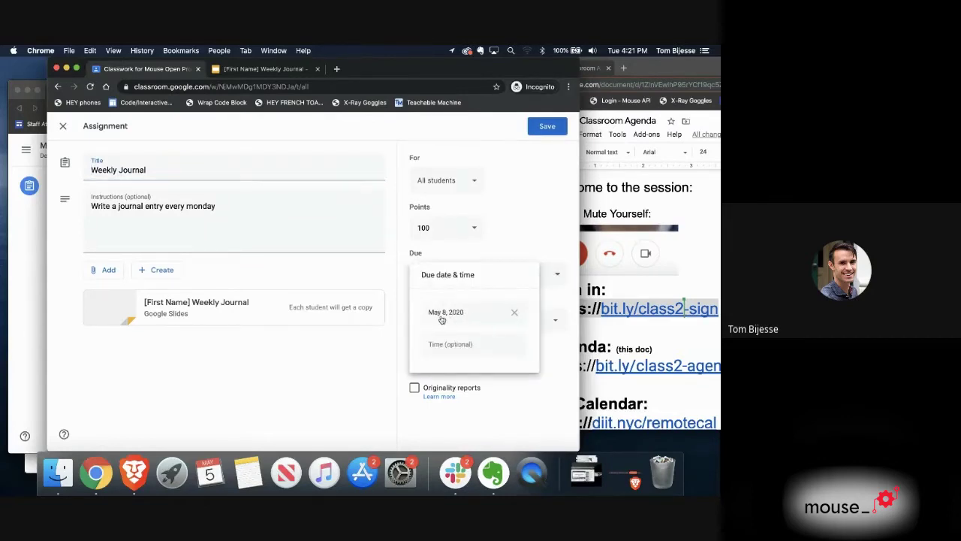
left_click(513, 312)
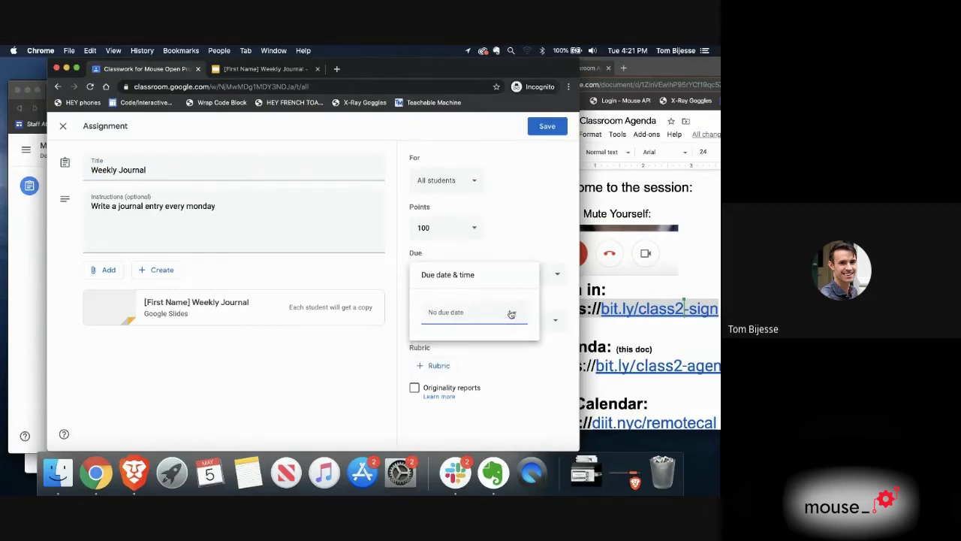
left_click(508, 316)
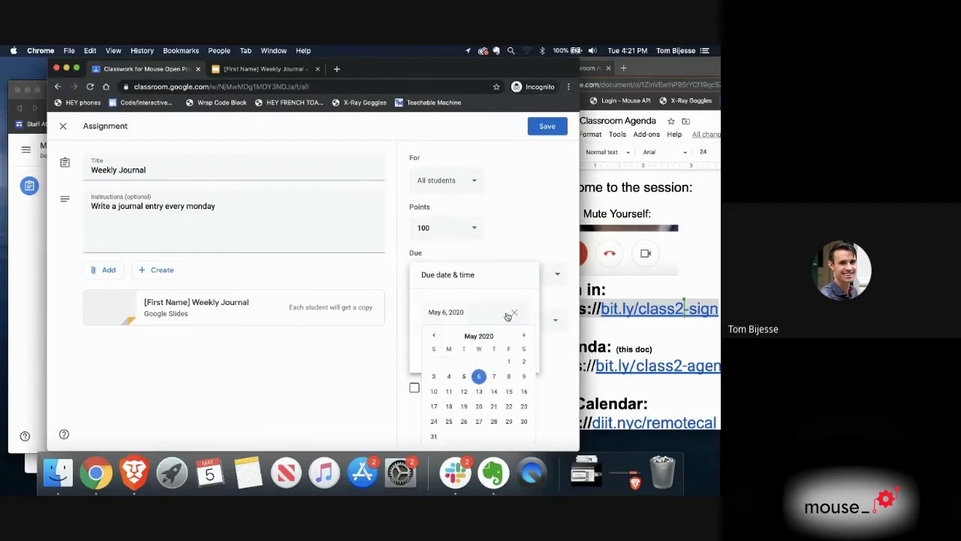
left_click(509, 392)
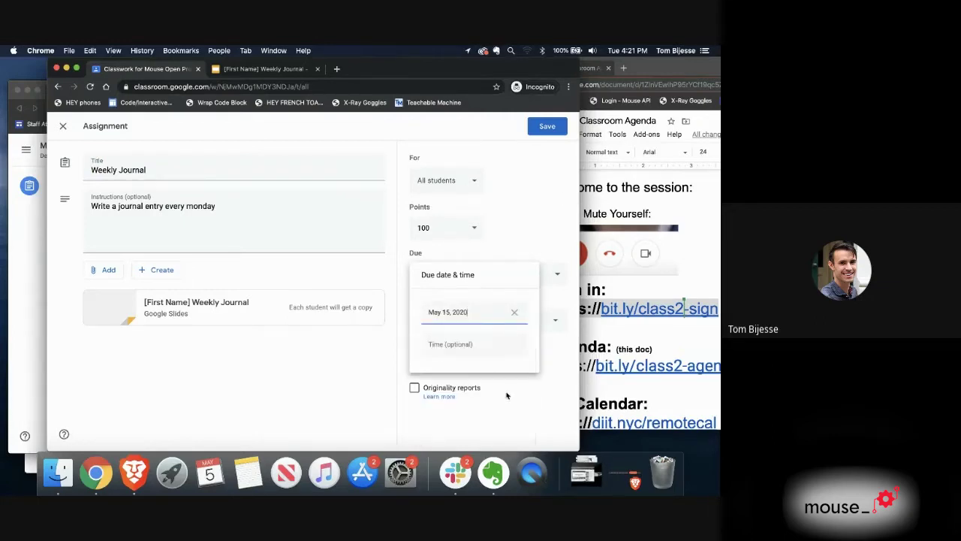
left_click(548, 126)
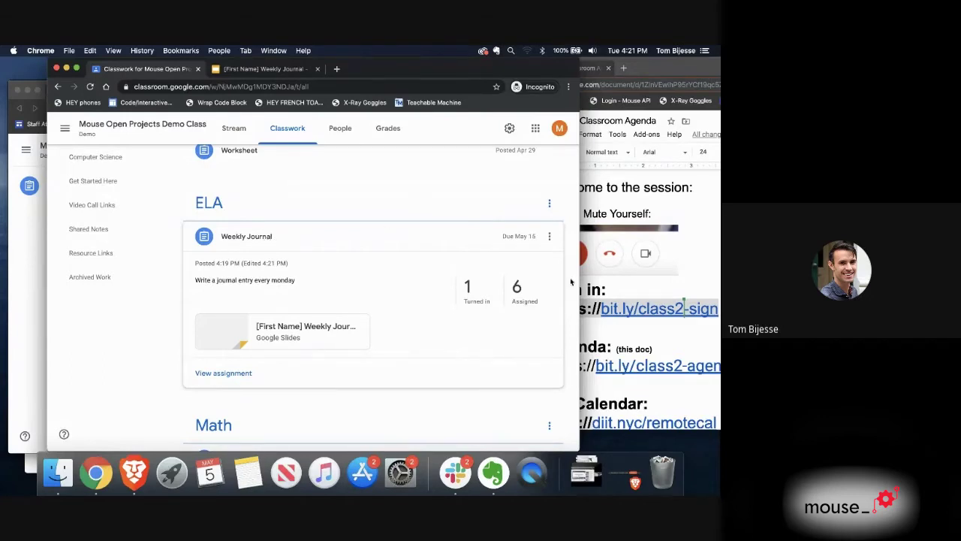
Step: Review the Weekly Journal submissions and check the student's access to the turned-in presentation in the Brave window by reloading it
left_click(240, 372)
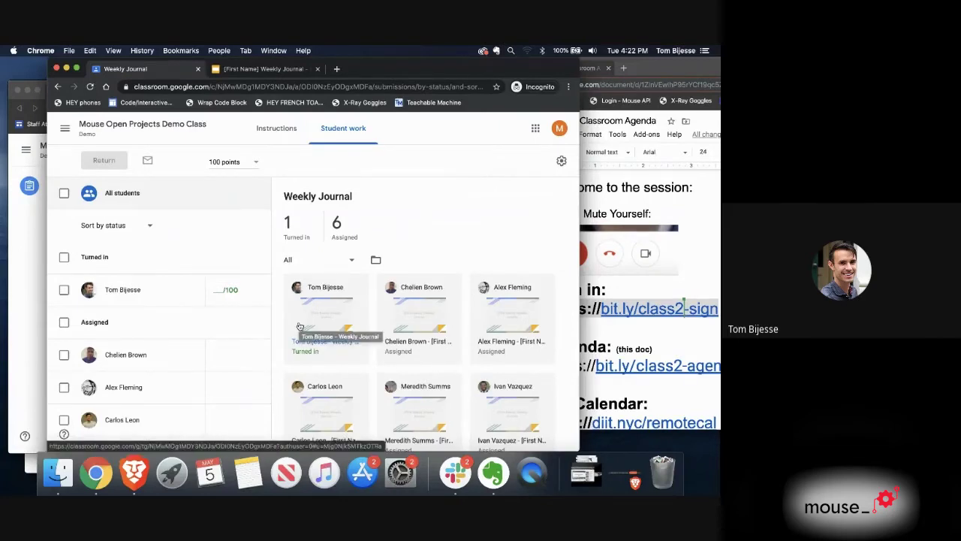
left_click(299, 326)
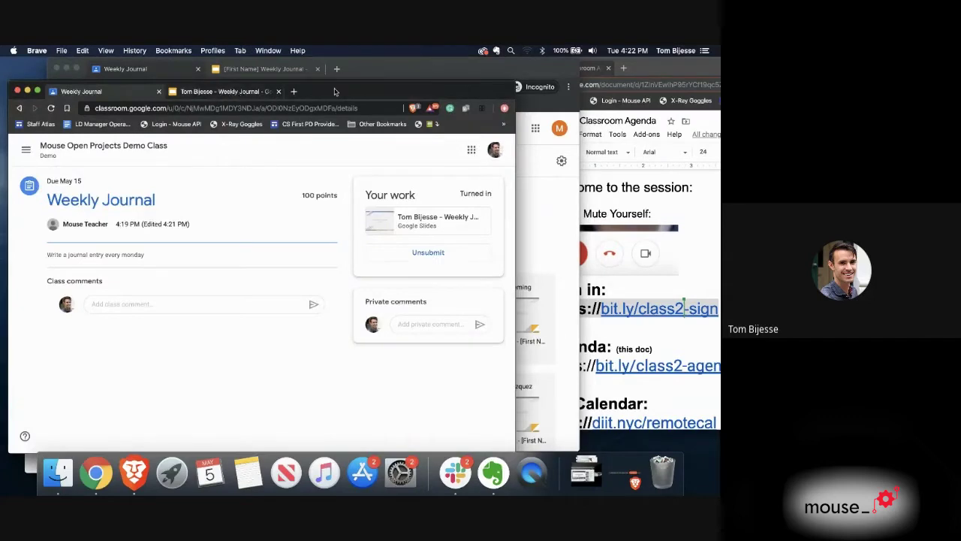
left_click_drag(332, 91, 352, 87)
left_click(254, 89)
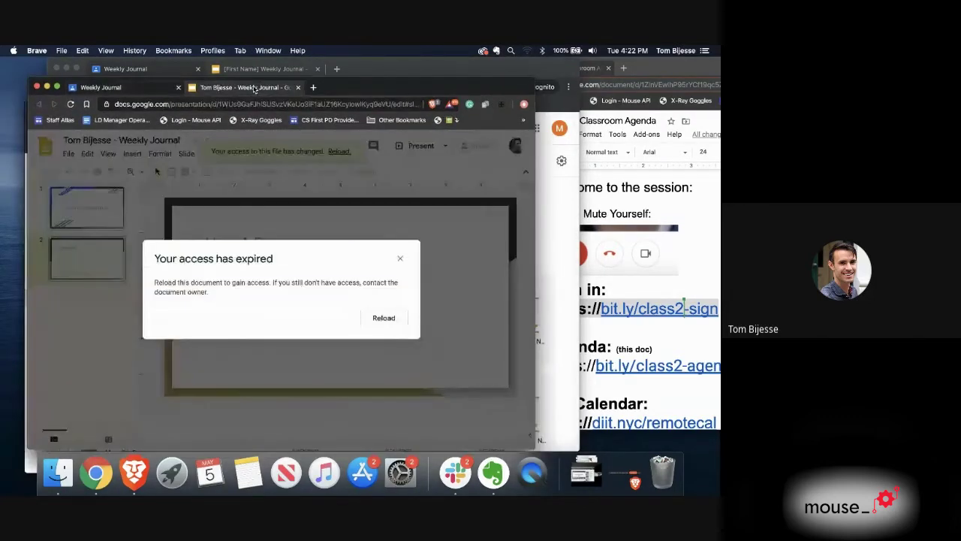
left_click(383, 318)
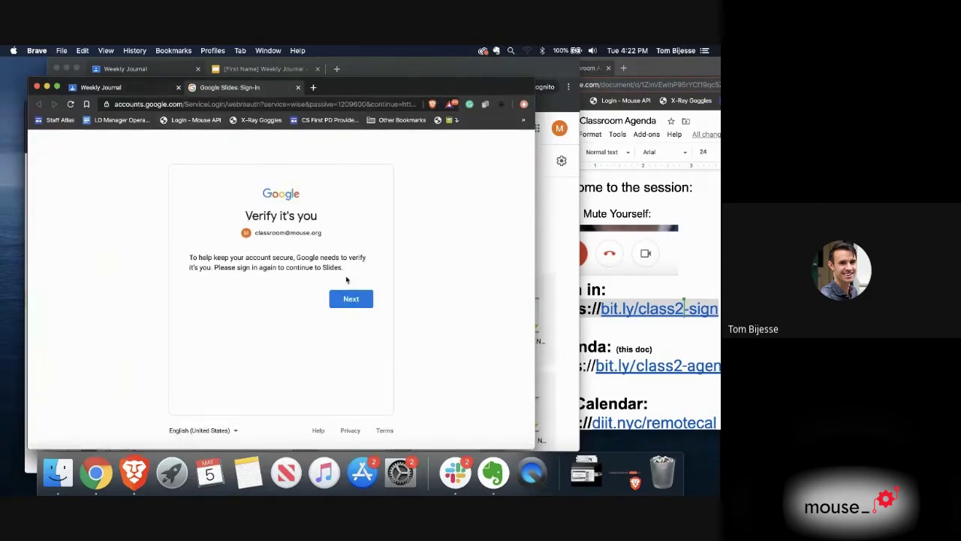
left_click(127, 87)
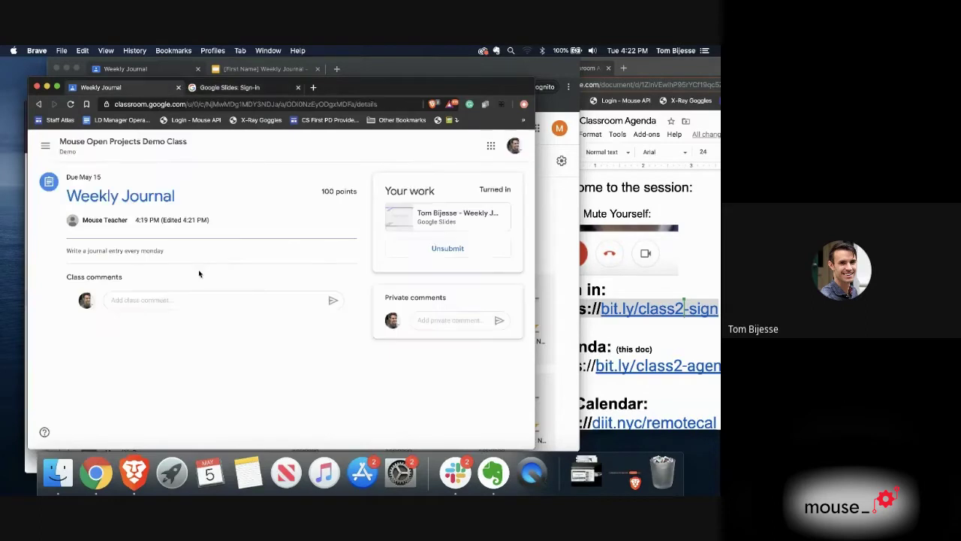
Step: Switch back to the teacher's Chrome window, select all students and return the turned-in Weekly Journal work without a grade or comment
left_click_drag(510, 89, 492, 89)
left_click(507, 71)
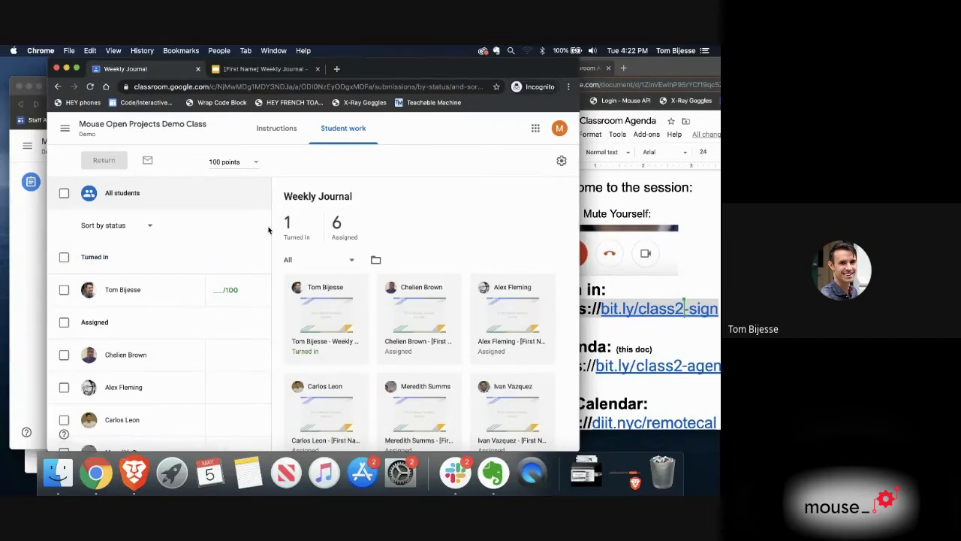
scroll(180, 225, "down", 1)
scroll(151, 226, "up", 1)
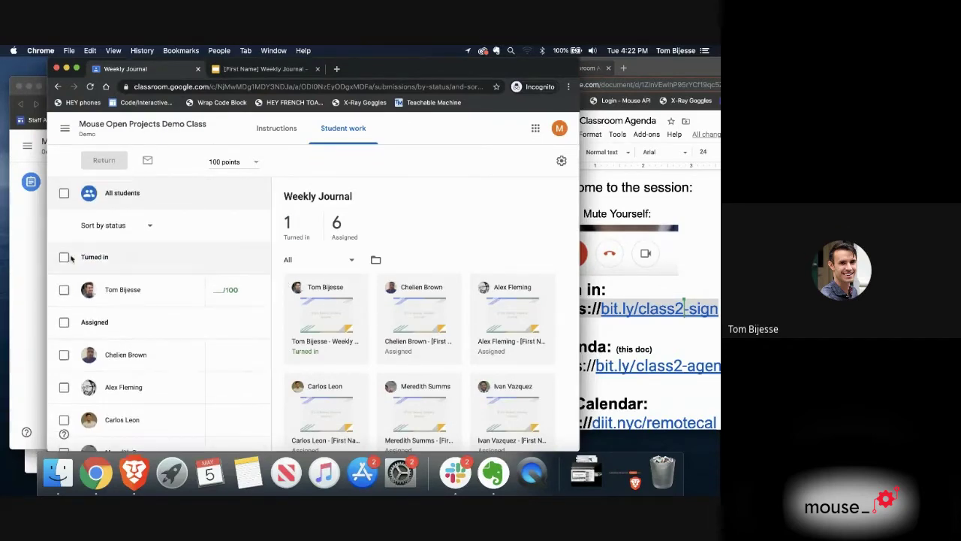
left_click(65, 292)
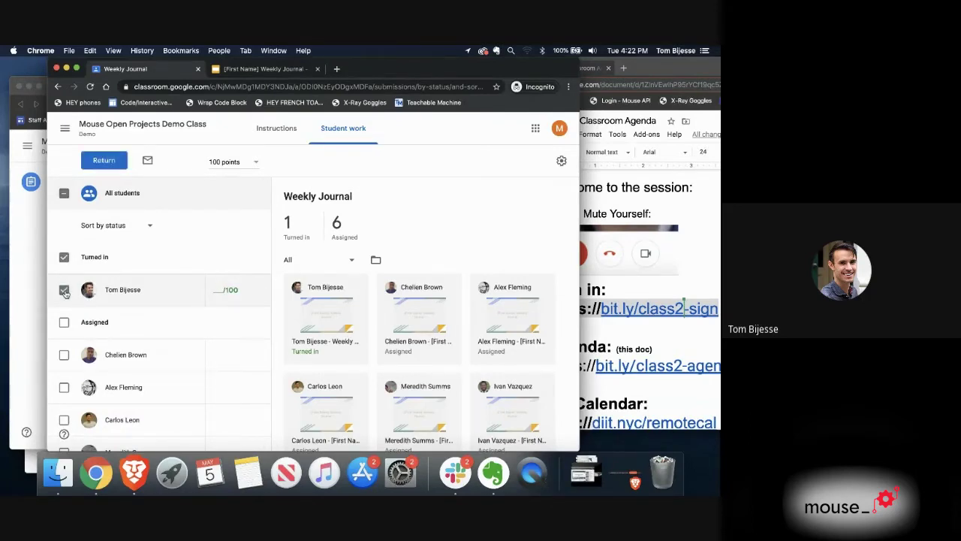
left_click(65, 197)
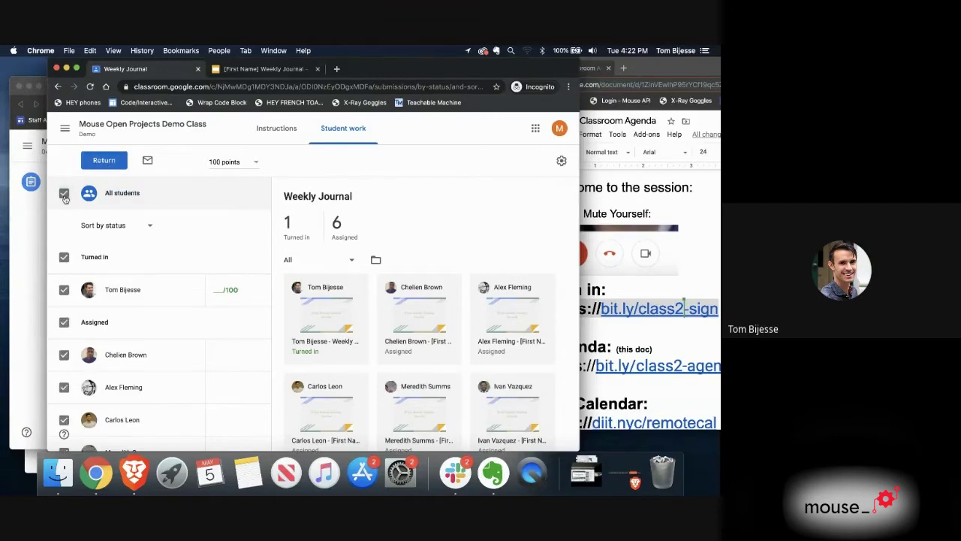
left_click(106, 163)
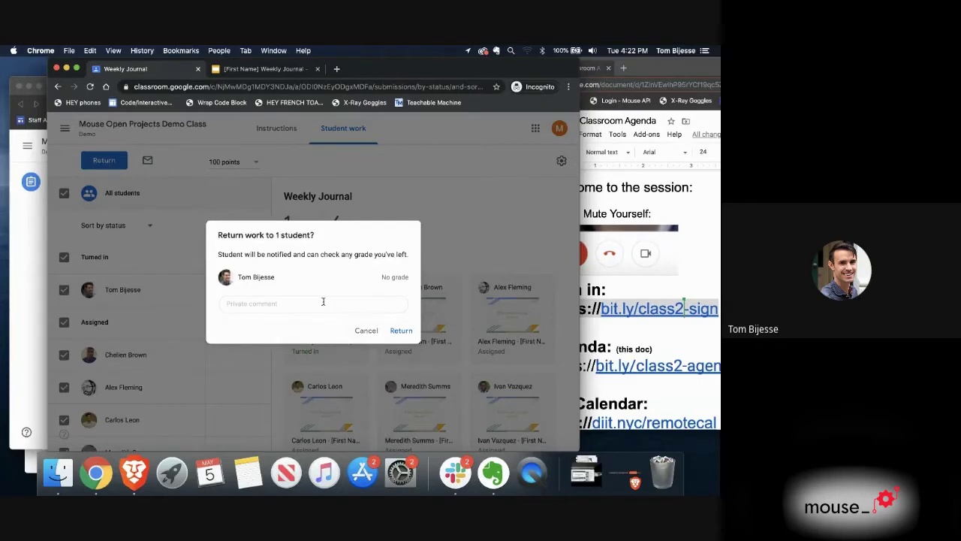
left_click(392, 331)
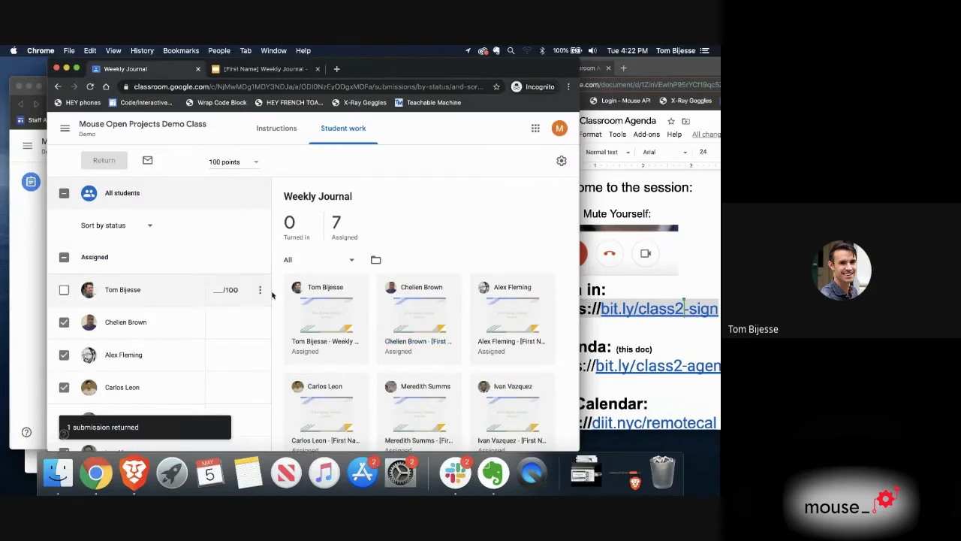
Step: Go back to the class's Classwork page and view the Weekly Journal assignment under ELA
left_click(143, 124)
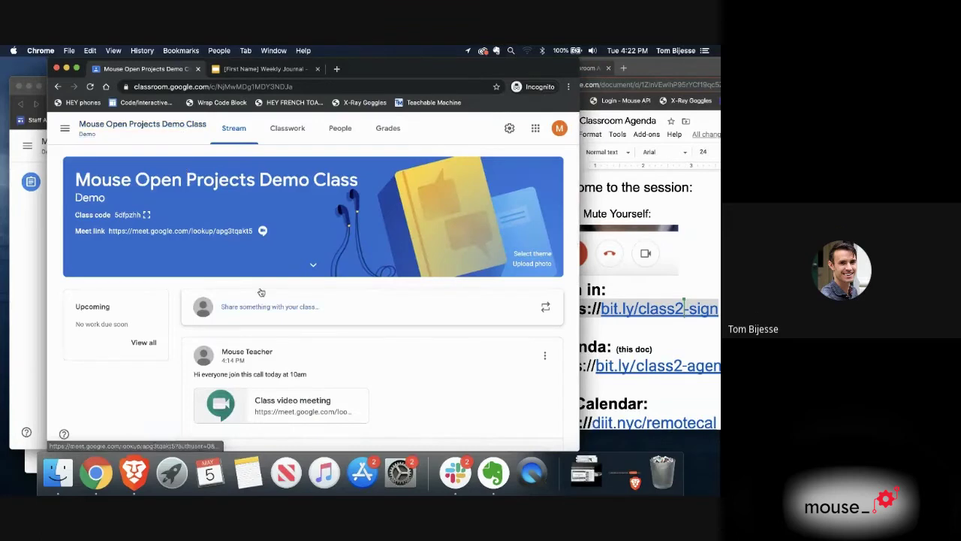
left_click(288, 129)
scroll(287, 210, "down", 2)
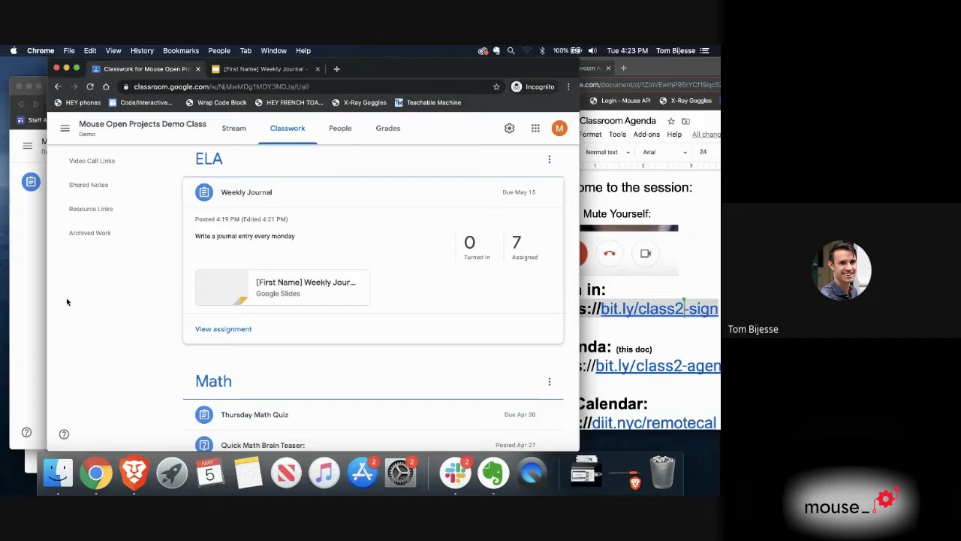
Step: Look over the post types that can be created on the Classwork page, including Reuse post
scroll(173, 157, "up", 3)
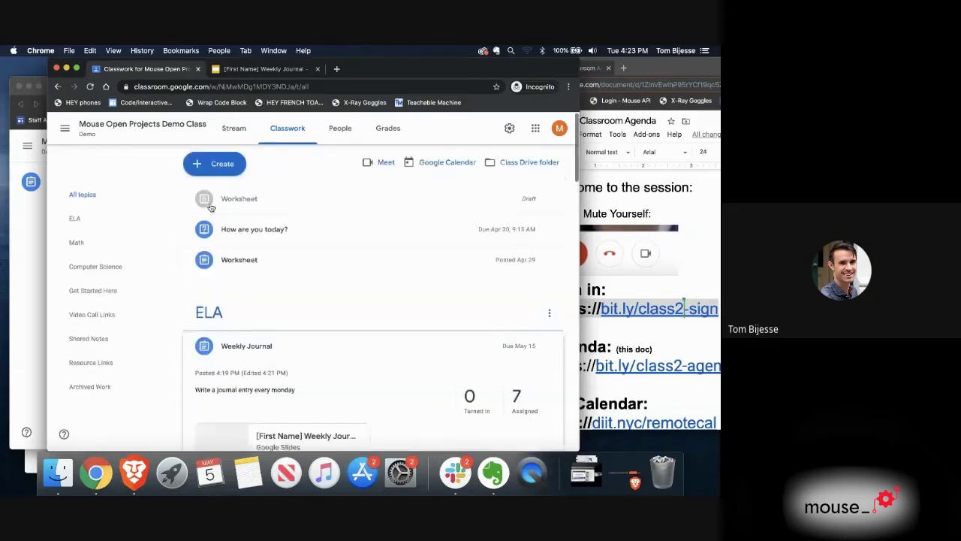
left_click(215, 162)
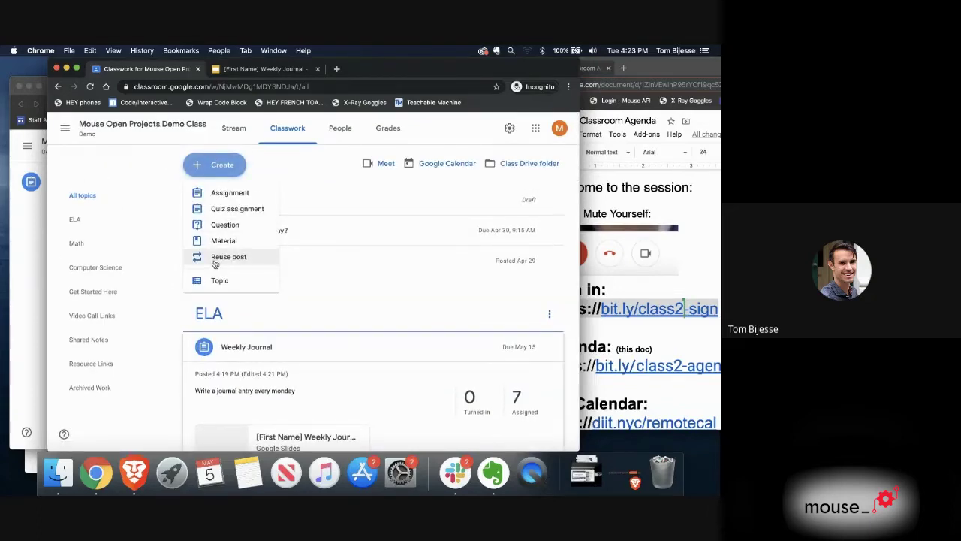
left_click(339, 305)
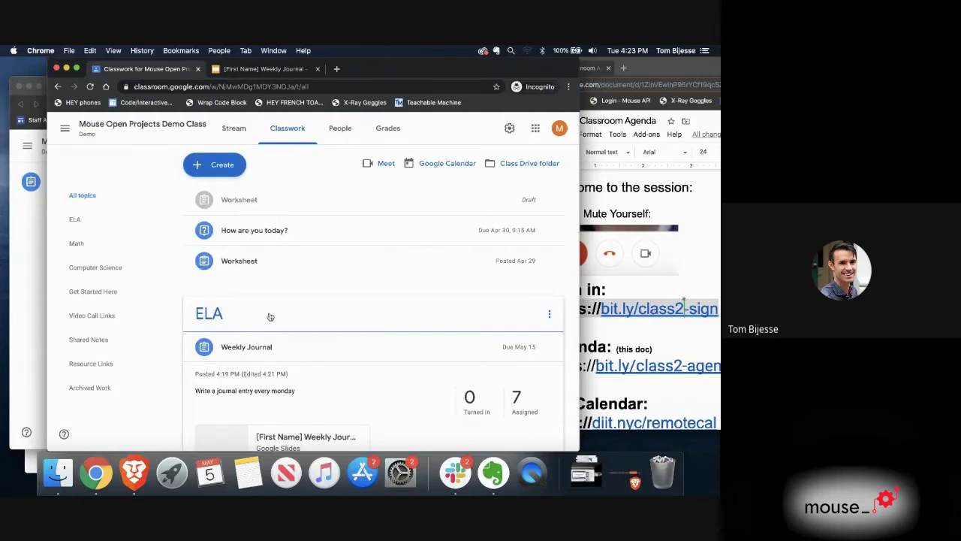
Step: Open the Weekly Journal assignment's student work and have all assigned students selected
scroll(270, 316, "down", 2)
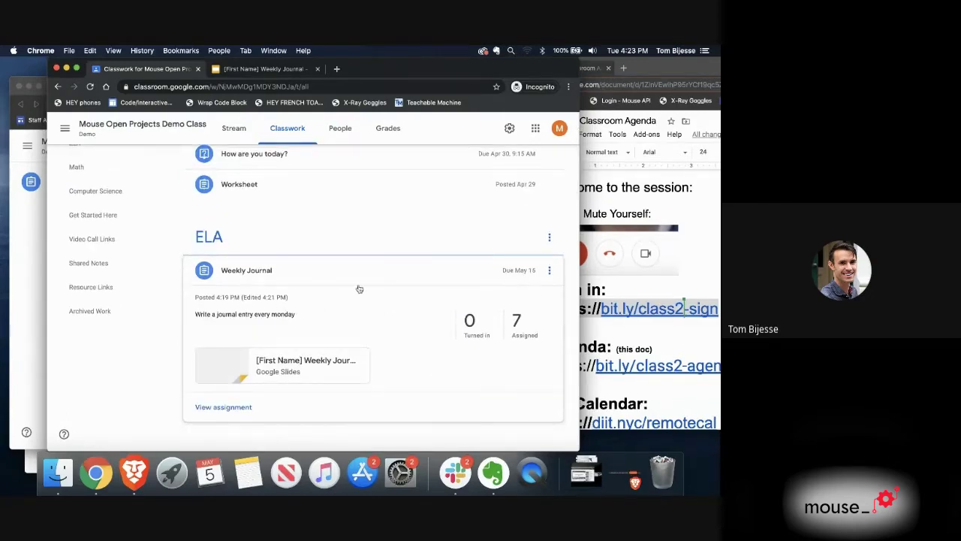
left_click(223, 407)
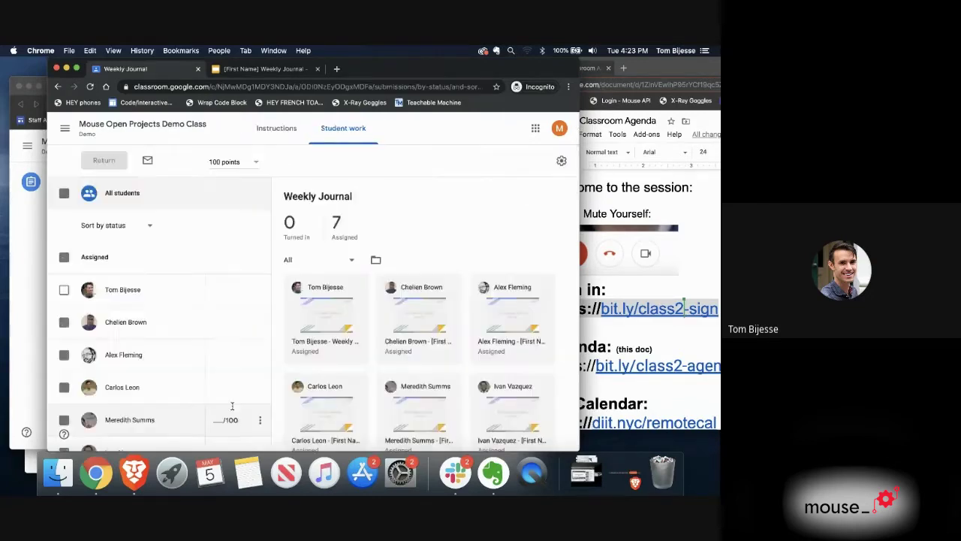
left_click(63, 289)
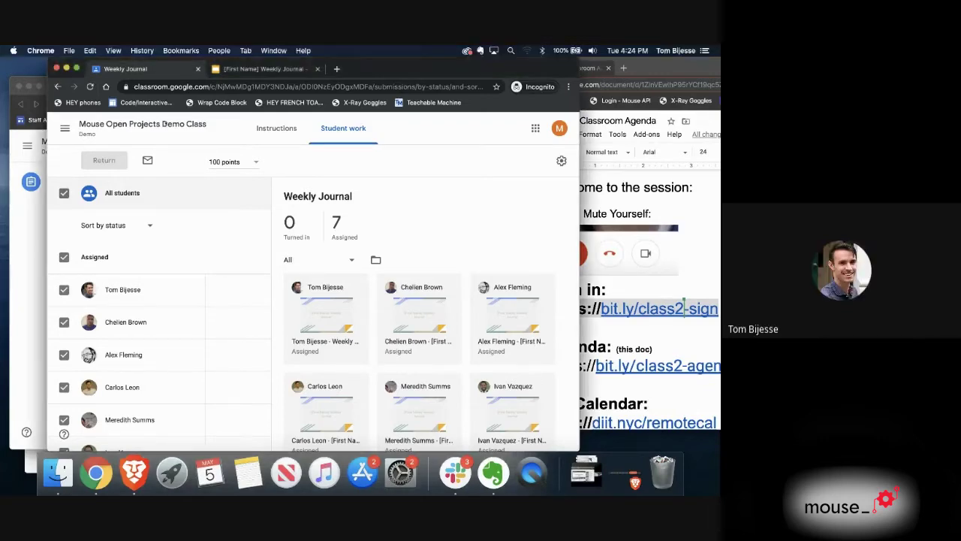
Step: Return to the class's Classwork page and review the Weekly Journal under ELA among the surrounding topics
left_click(165, 126)
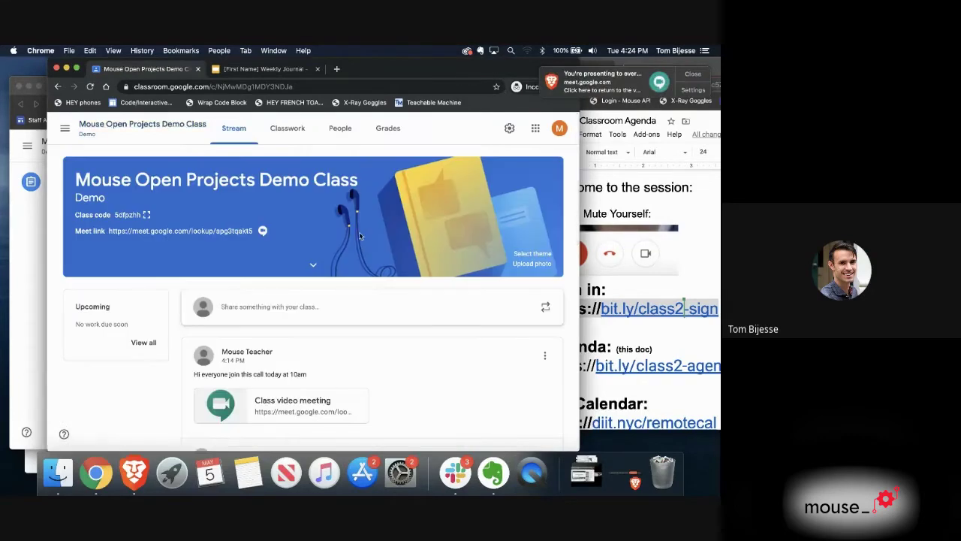
left_click(287, 129)
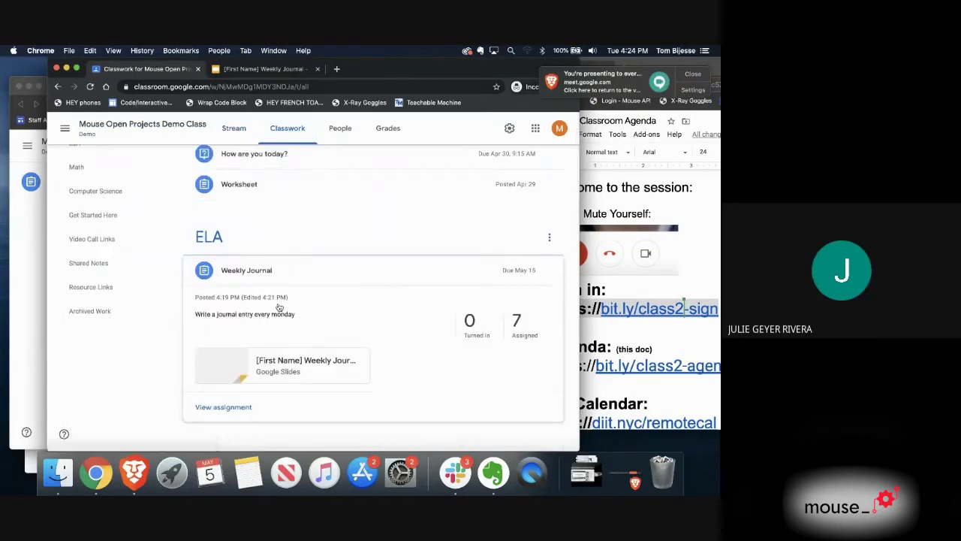
scroll(279, 308, "up", 1)
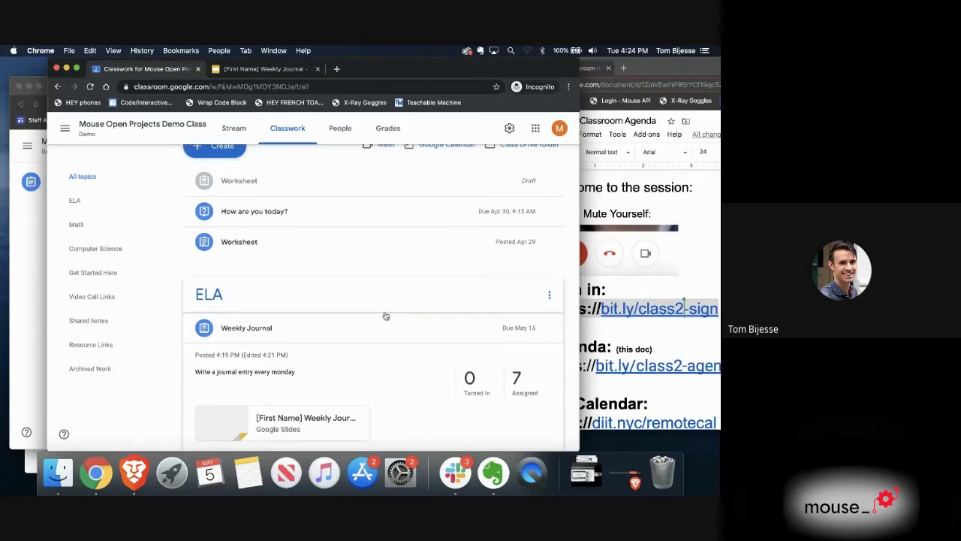
scroll(380, 286, "up", 1)
scroll(382, 286, "down", 15)
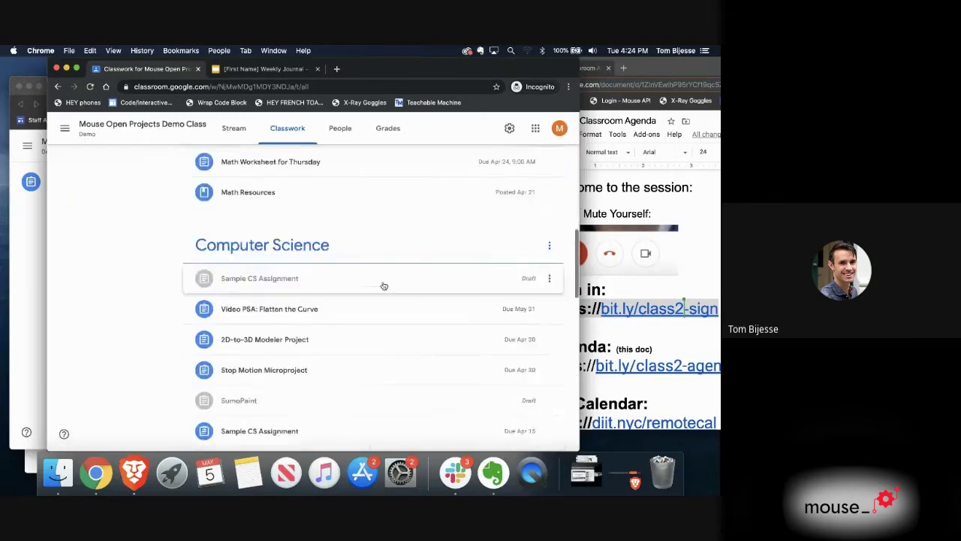
scroll(383, 286, "up", 15)
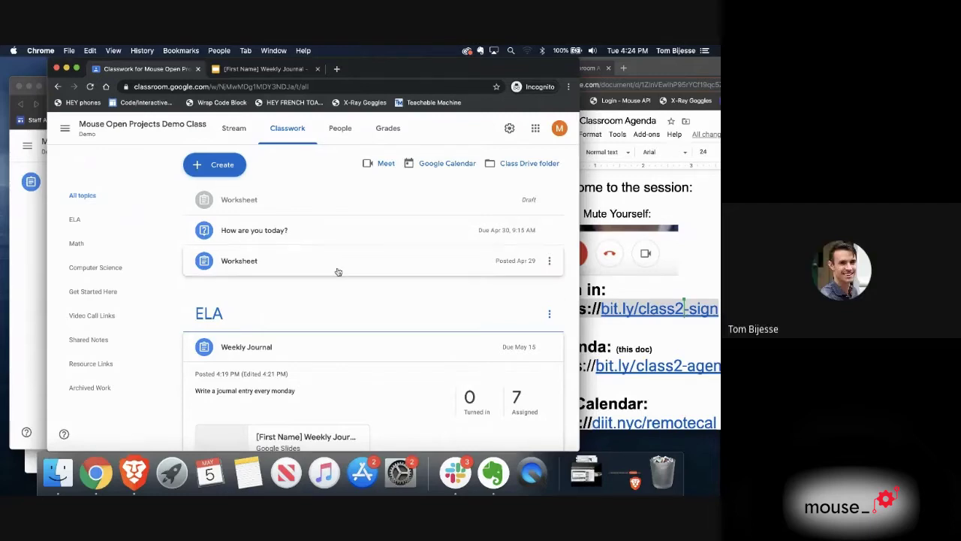
scroll(325, 293, "down", 2)
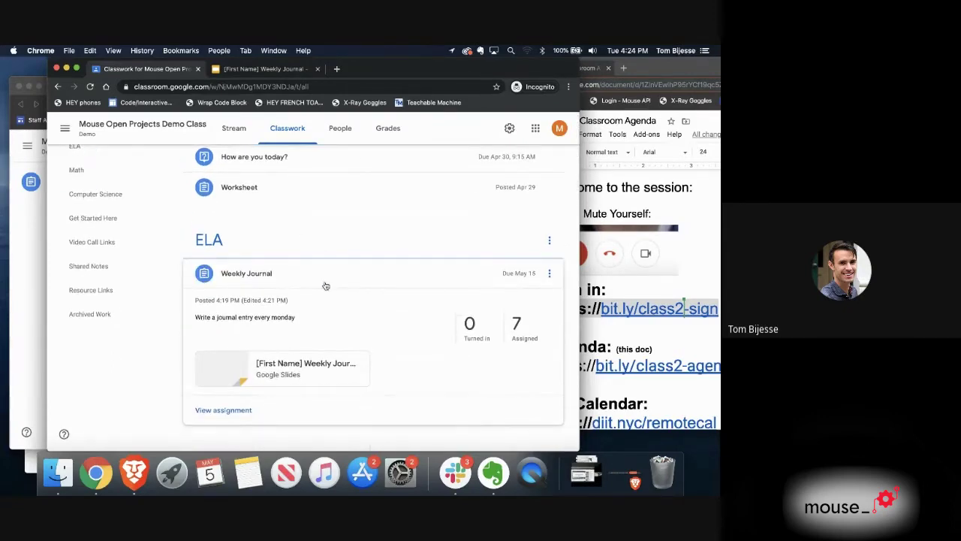
scroll(358, 250, "up", 2)
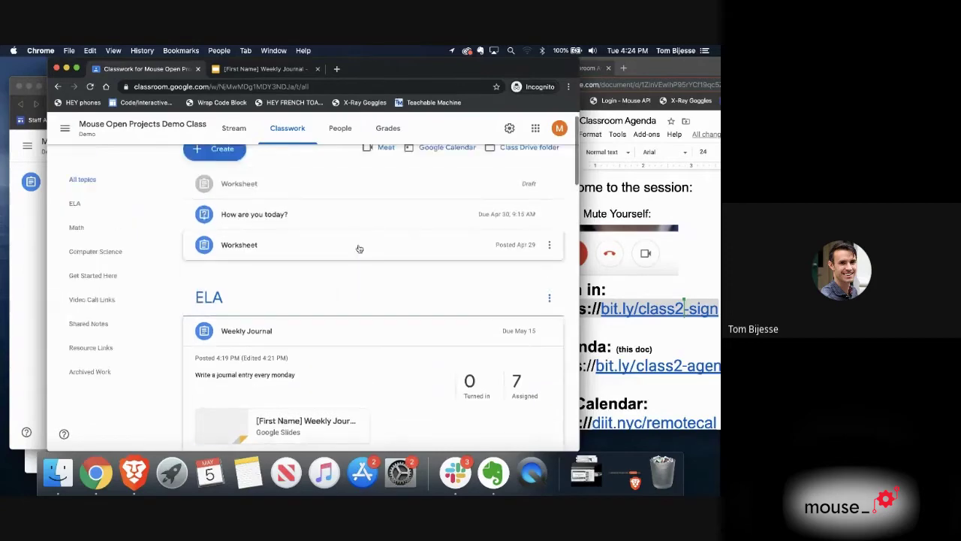
Step: Examine how the Classwork page is organised by topic, from ELA and Math through Computer Science to Shared Notes
scroll(359, 249, "down", 14)
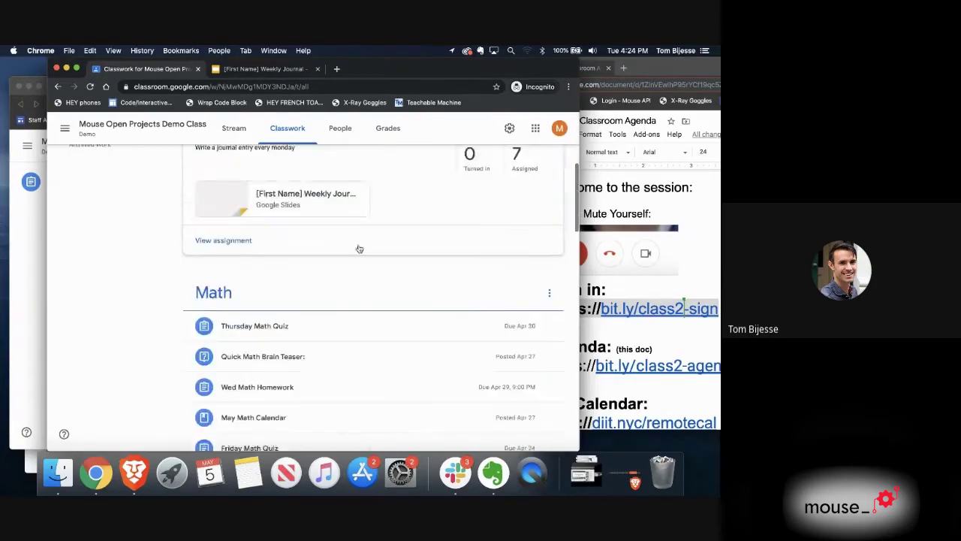
scroll(359, 249, "down", 15)
scroll(359, 249, "up", 20)
scroll(358, 248, "up", 10)
scroll(359, 248, "down", 16)
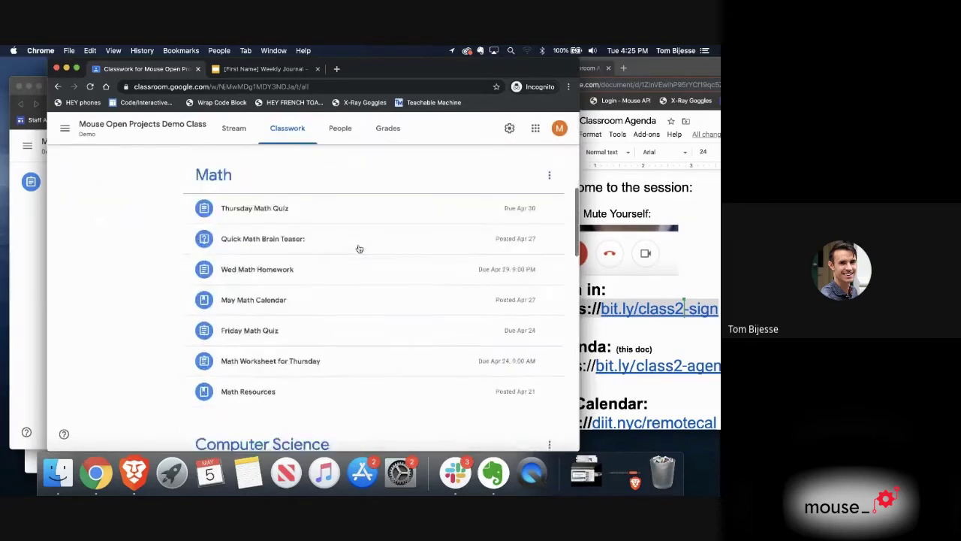
scroll(359, 248, "down", 7)
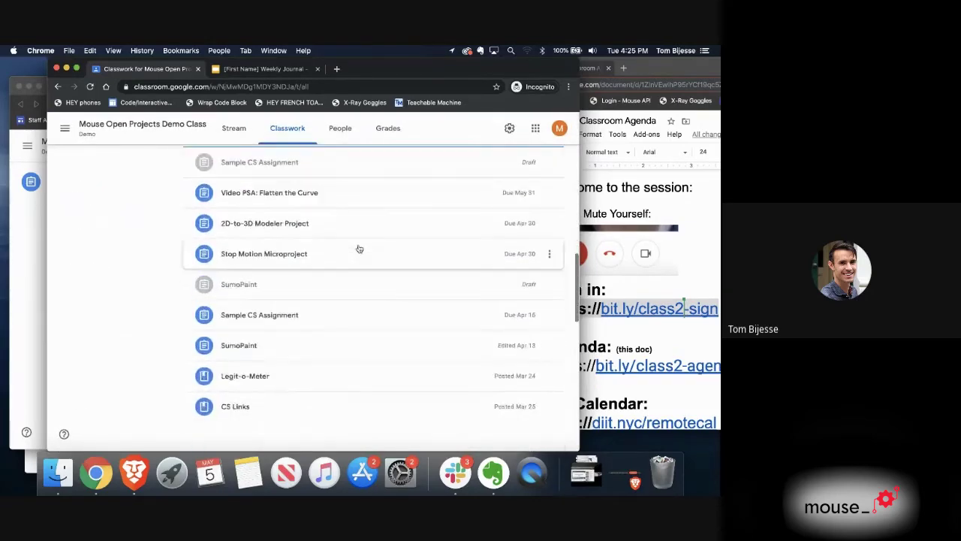
scroll(359, 249, "down", 4)
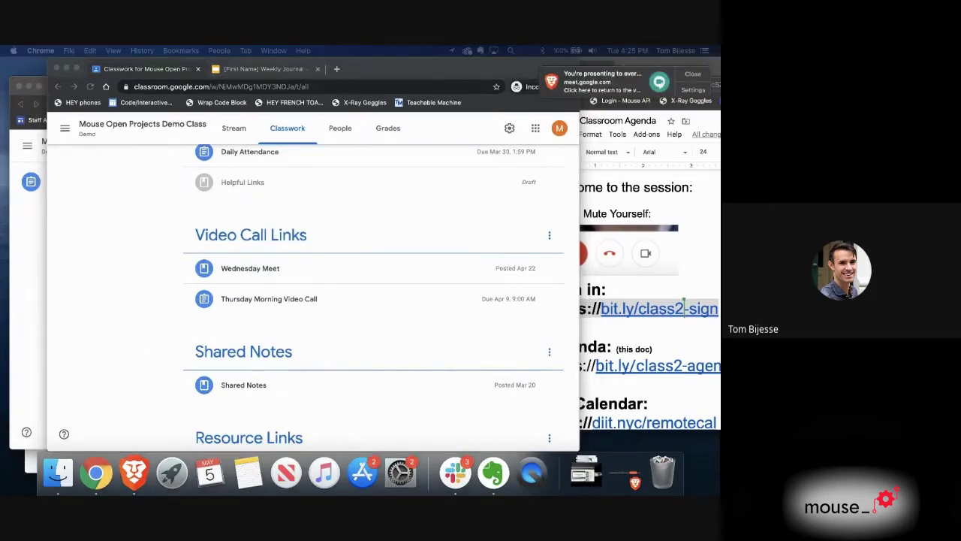
scroll(194, 330, "up", 15)
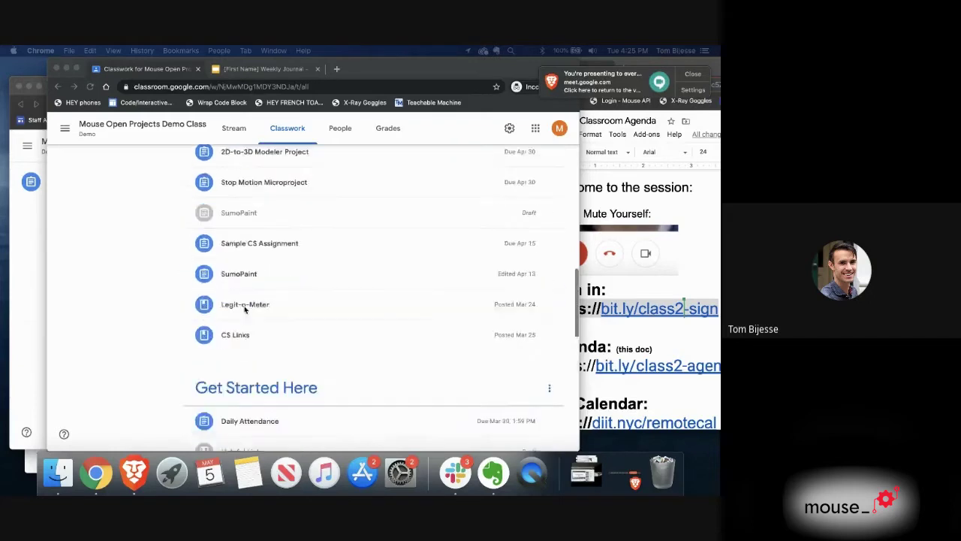
scroll(244, 310, "down", 3)
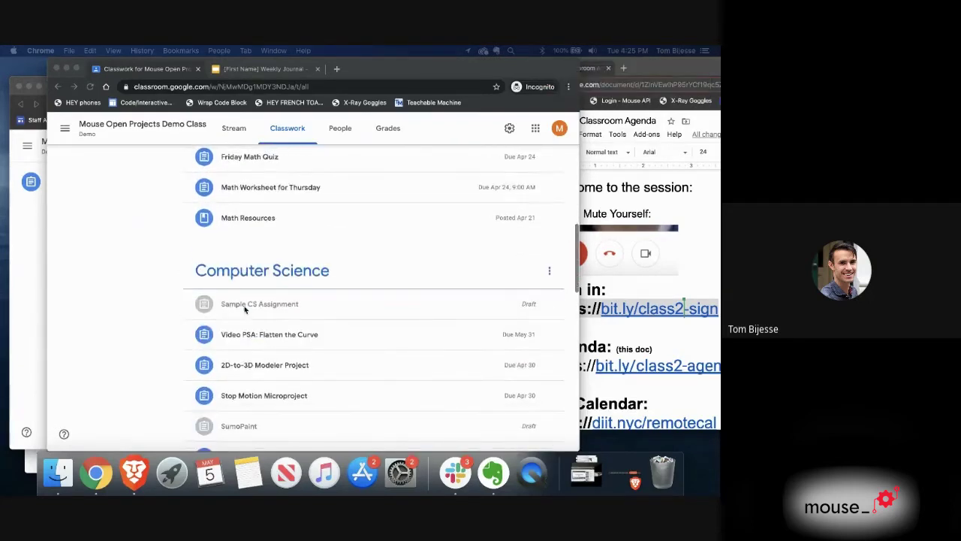
scroll(244, 309, "up", 5)
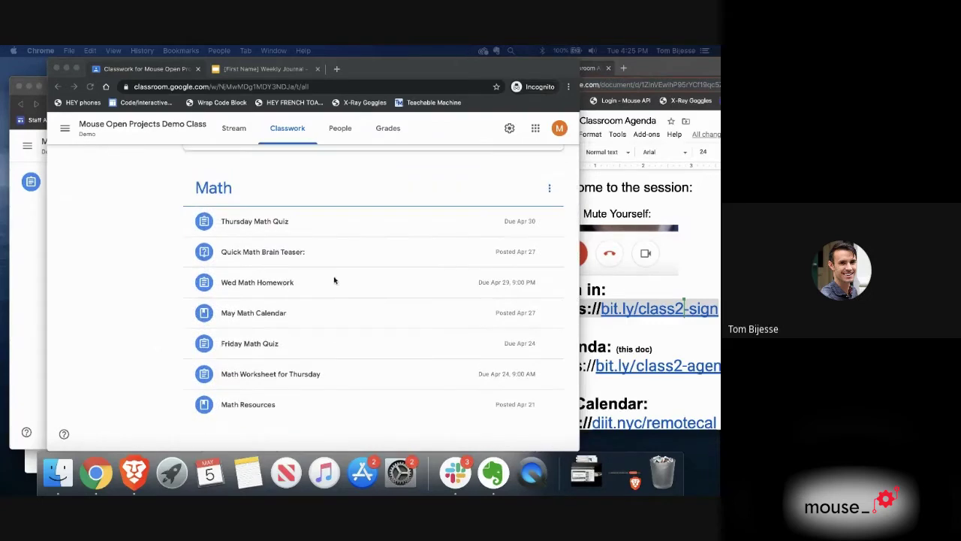
Step: Expand the Quick Math Brain Teaser question under Math and view its responses and available post options
left_click(451, 255)
scroll(483, 231, "down", 3)
scroll(484, 232, "up", 3)
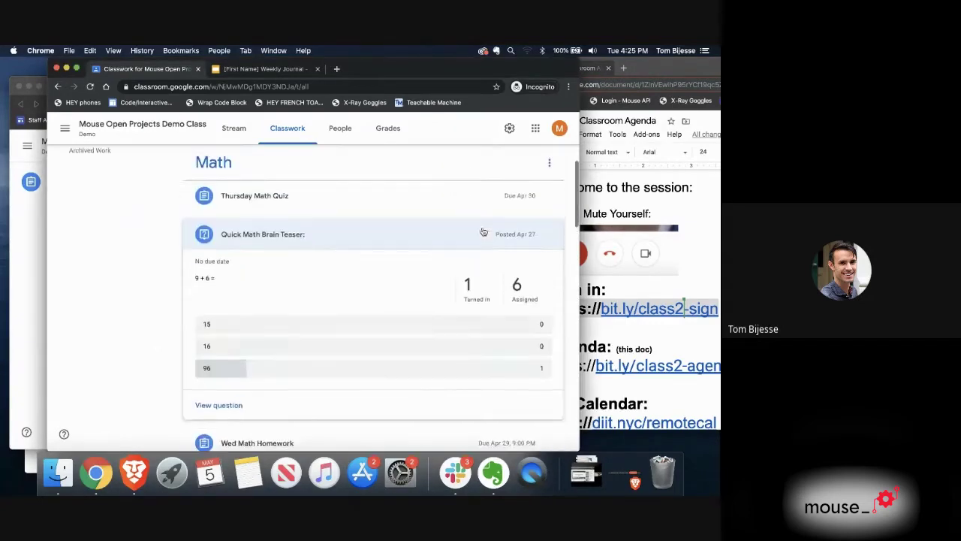
left_click(549, 234)
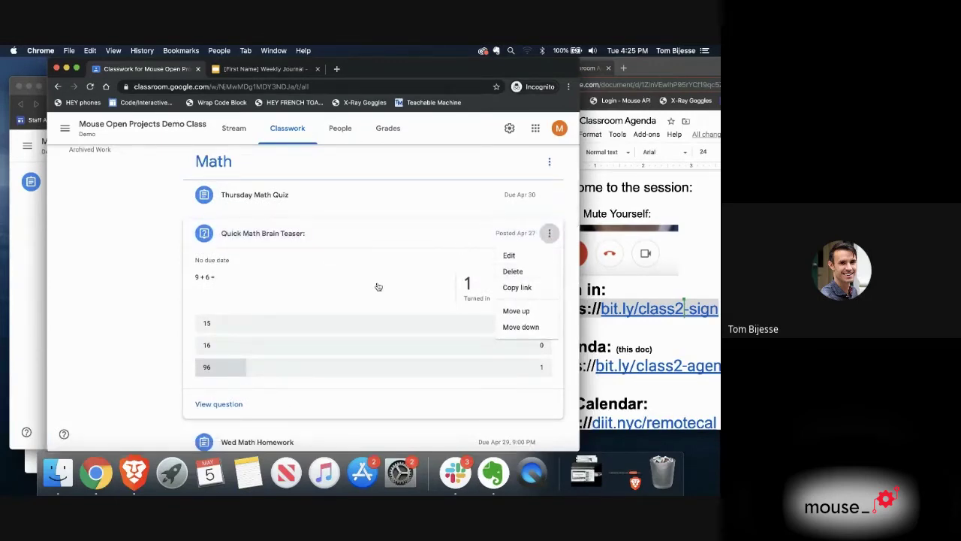
left_click(171, 359)
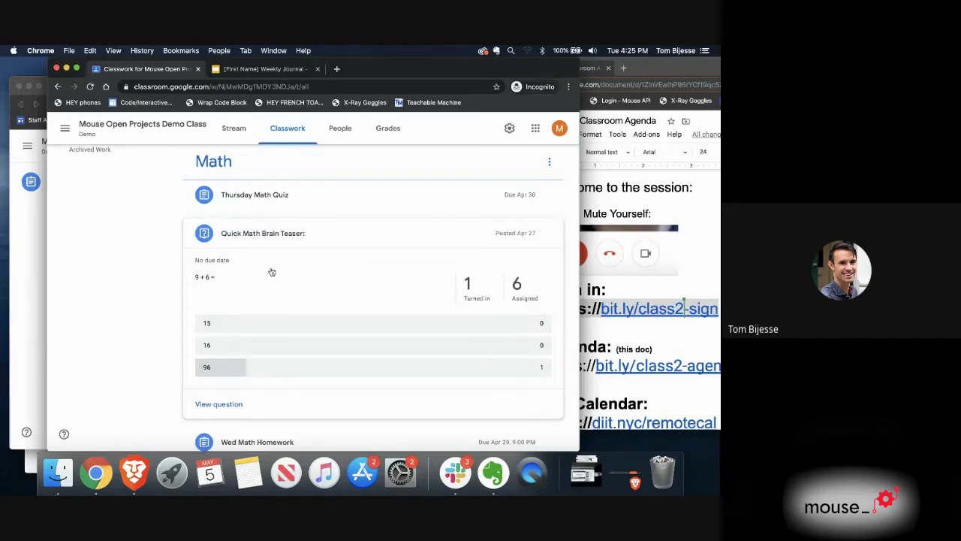
Step: Check the class gradebook, including the Quick Math question's column, and go back to the Classwork page
left_click(388, 127)
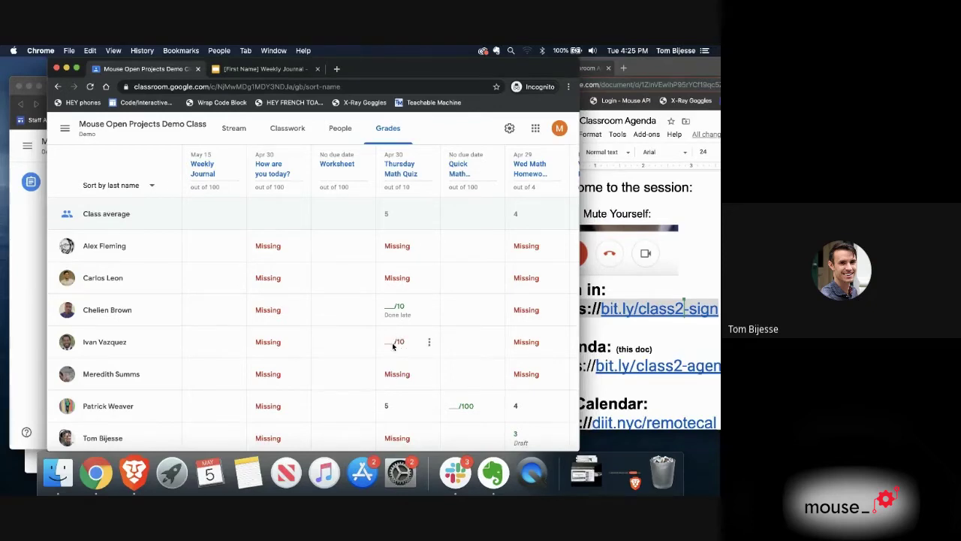
left_click(271, 132)
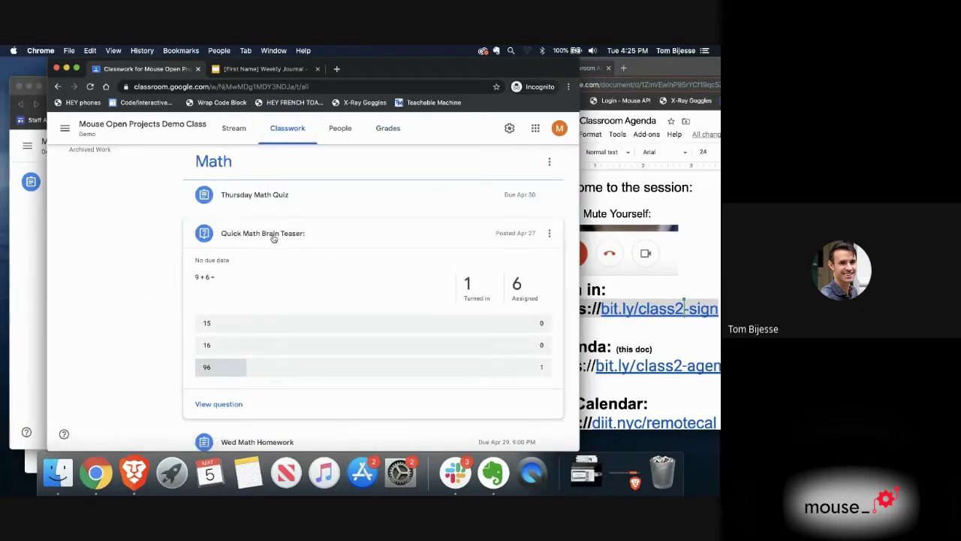
scroll(273, 237, "up", 2)
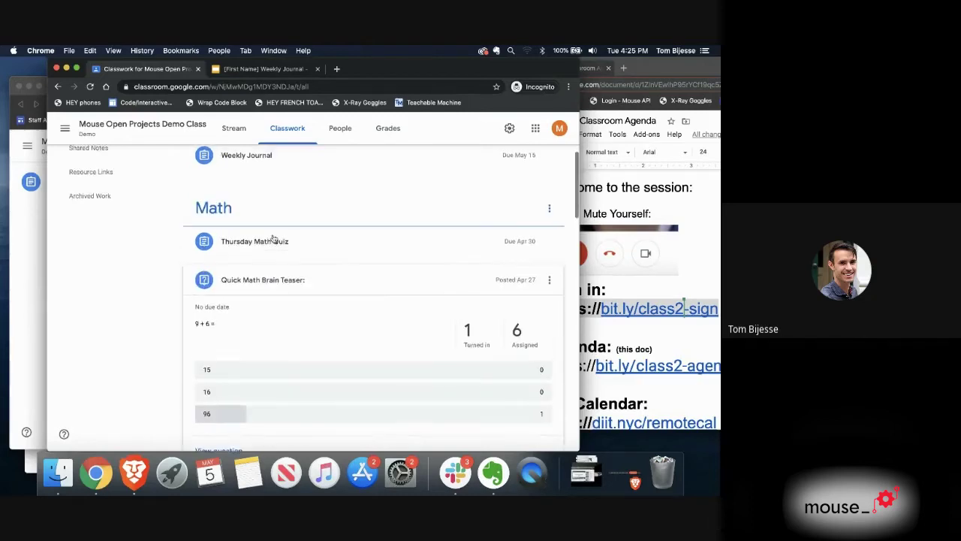
Step: Examine the posts kept in the Archived Work topic and return to the Math topic
scroll(273, 237, "down", 15)
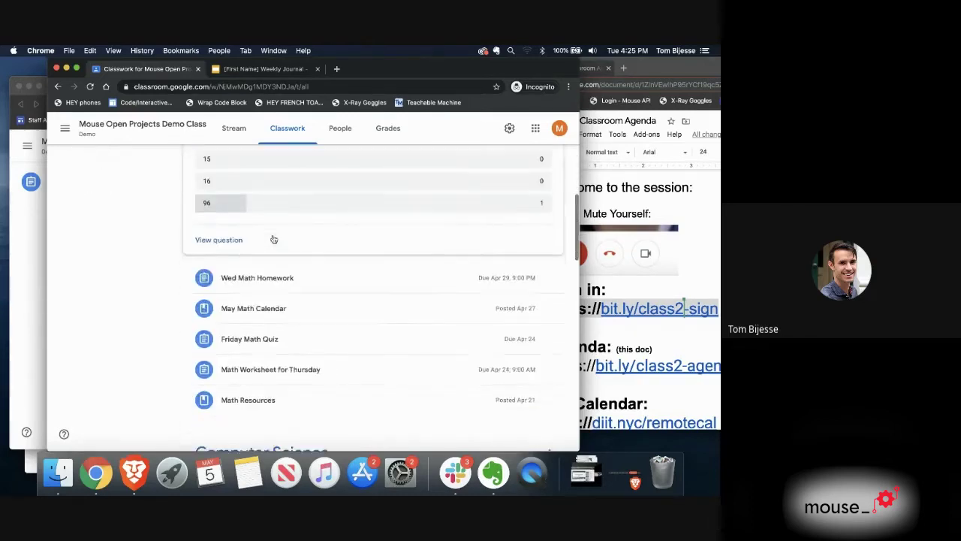
scroll(273, 239, "down", 2)
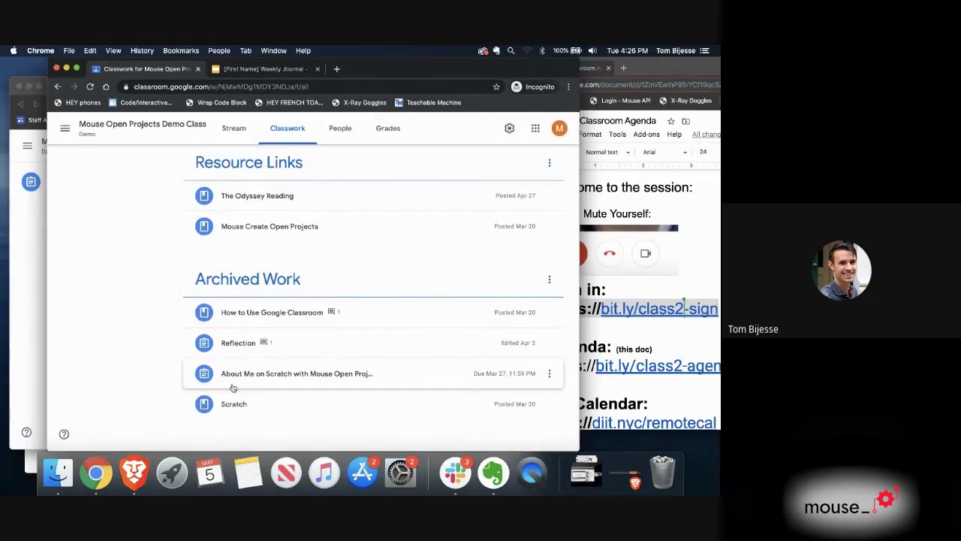
scroll(232, 387, "up", 1)
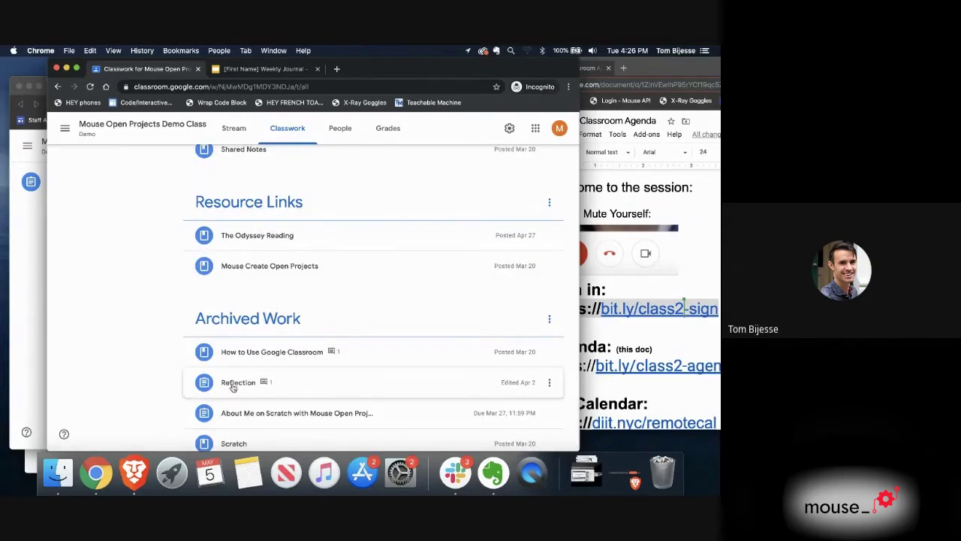
scroll(233, 387, "down", 1)
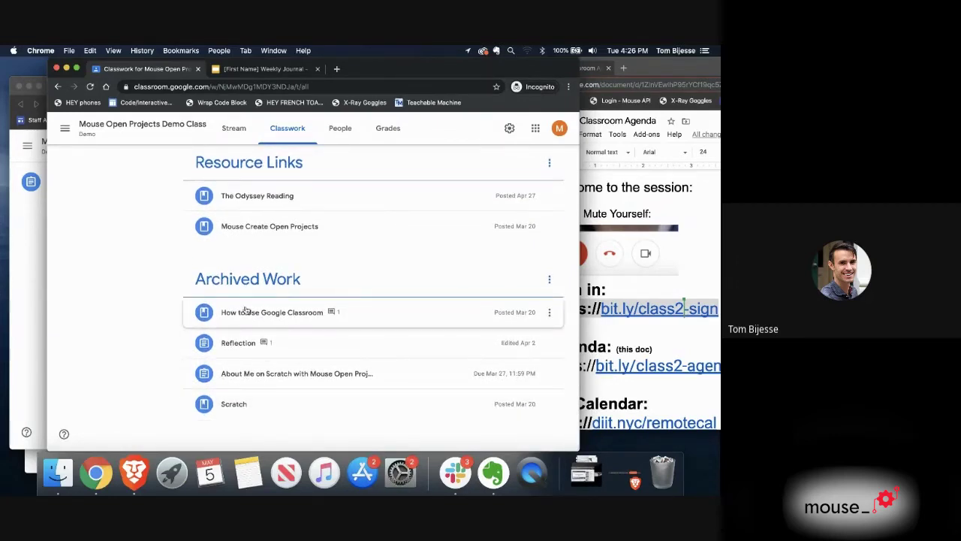
scroll(310, 304, "up", 15)
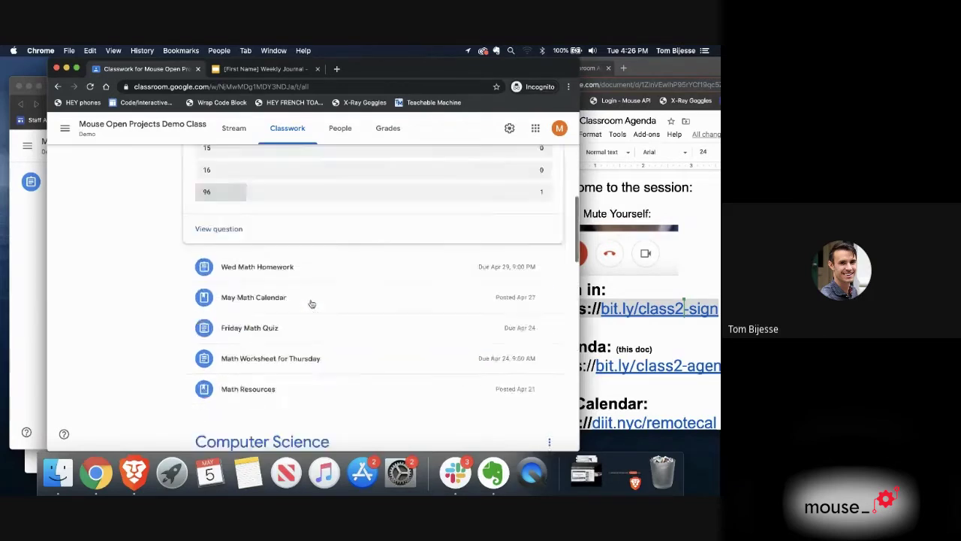
scroll(312, 303, "down", 5)
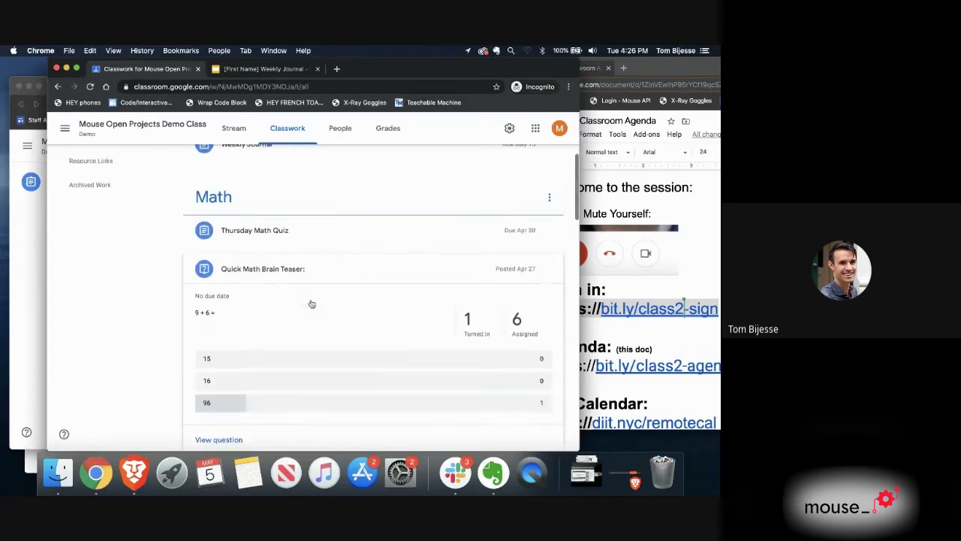
Step: Collapse the Quick Math Brain Teaser question and look through the remaining topics down to Archived Work again
left_click(336, 268)
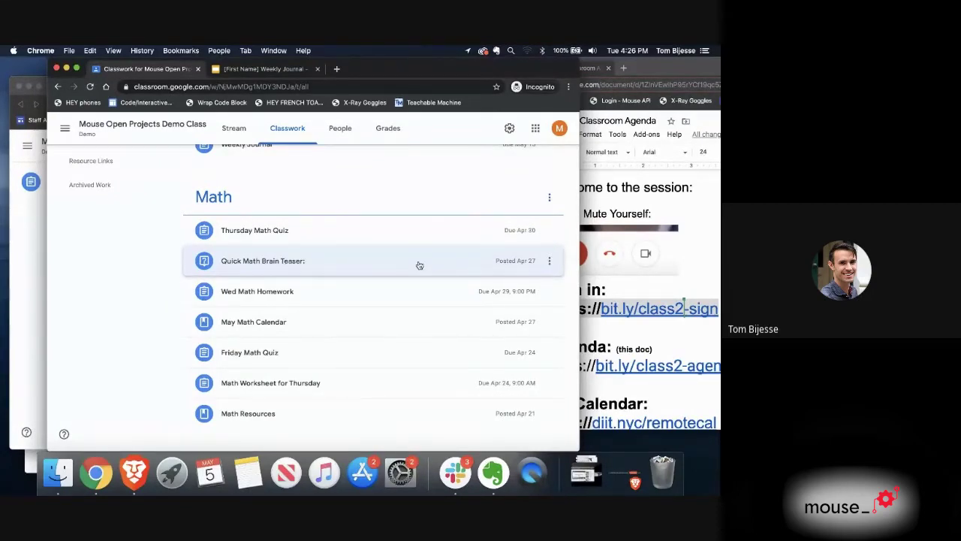
scroll(419, 266, "down", 15)
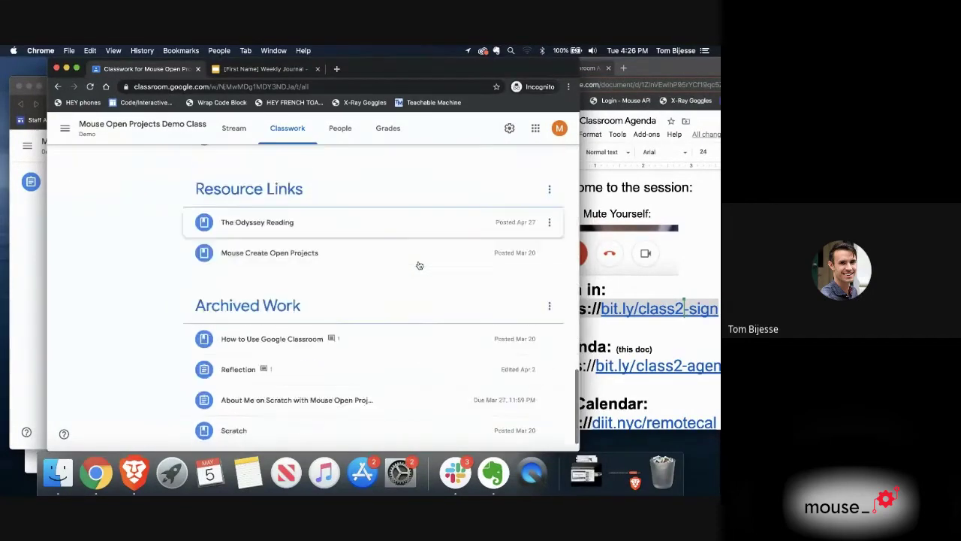
scroll(321, 359, "up", 15)
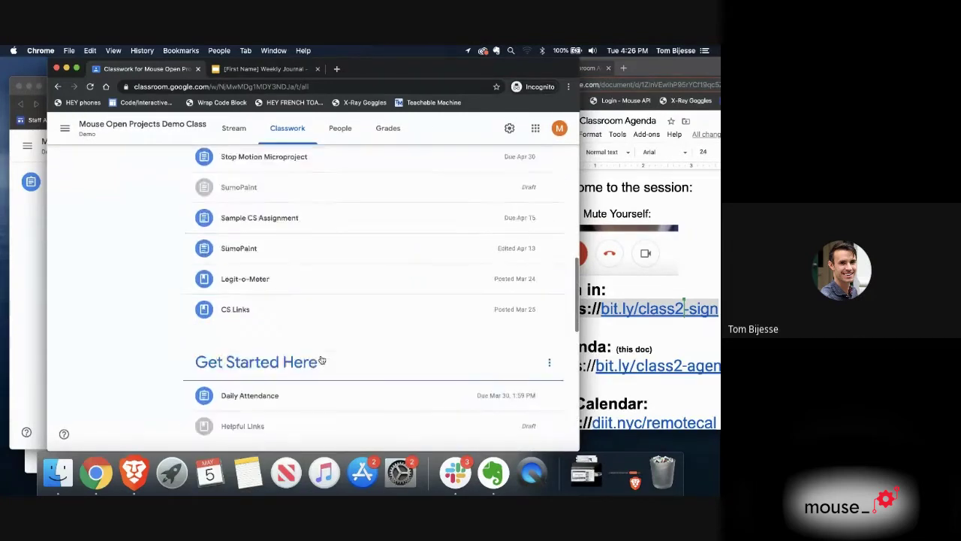
Step: Edit the Quick Math Brain Teaser question under Math, assign it to the Archived Work topic, and save it
scroll(320, 358, "down", 5)
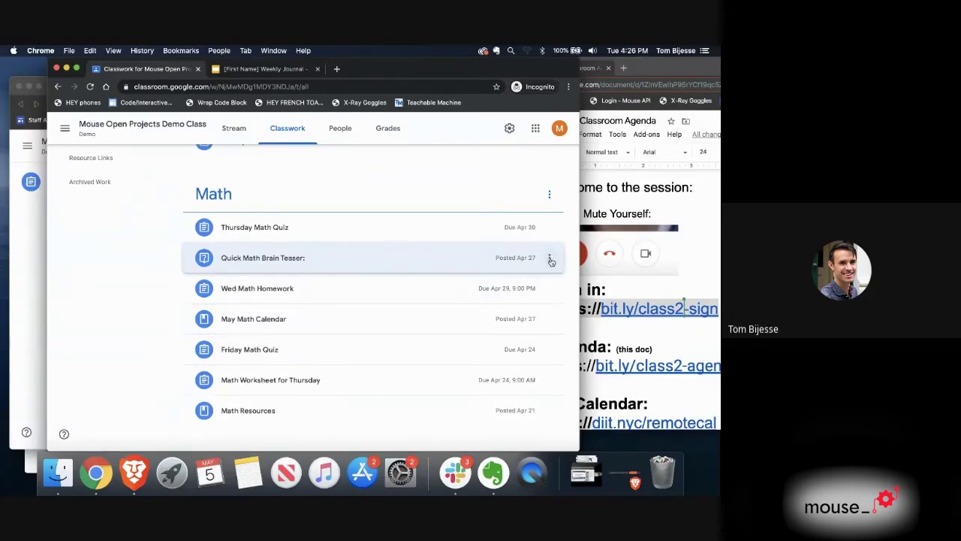
left_click(550, 259)
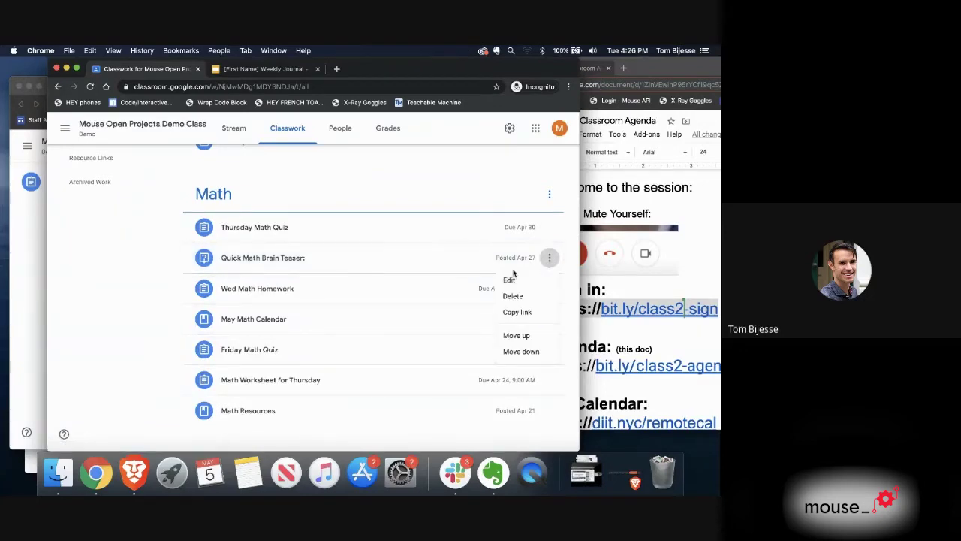
left_click(509, 280)
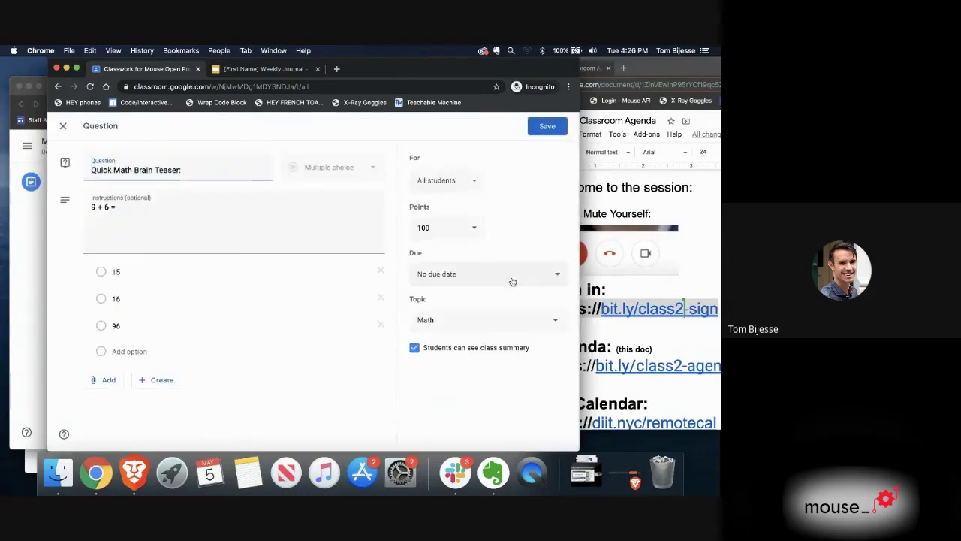
left_click(425, 319)
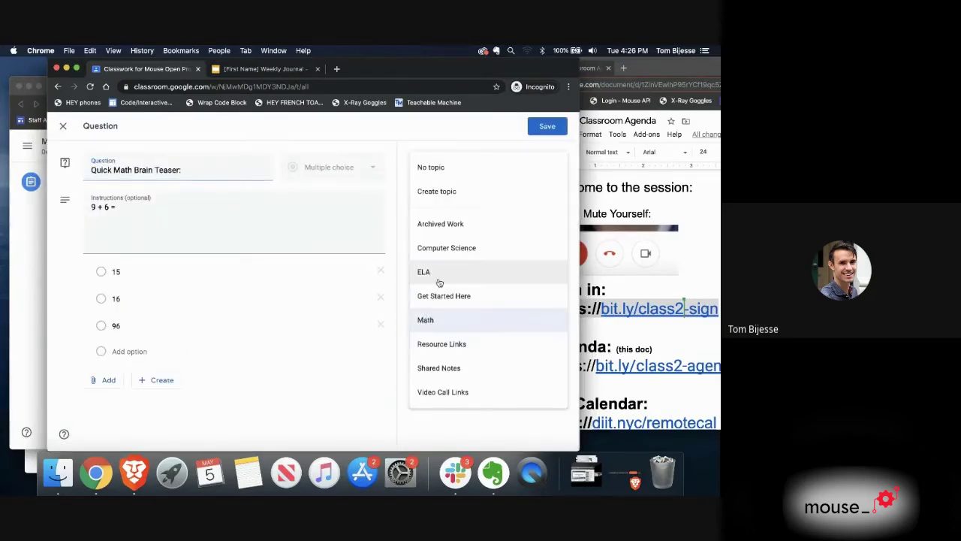
left_click(451, 227)
left_click(542, 126)
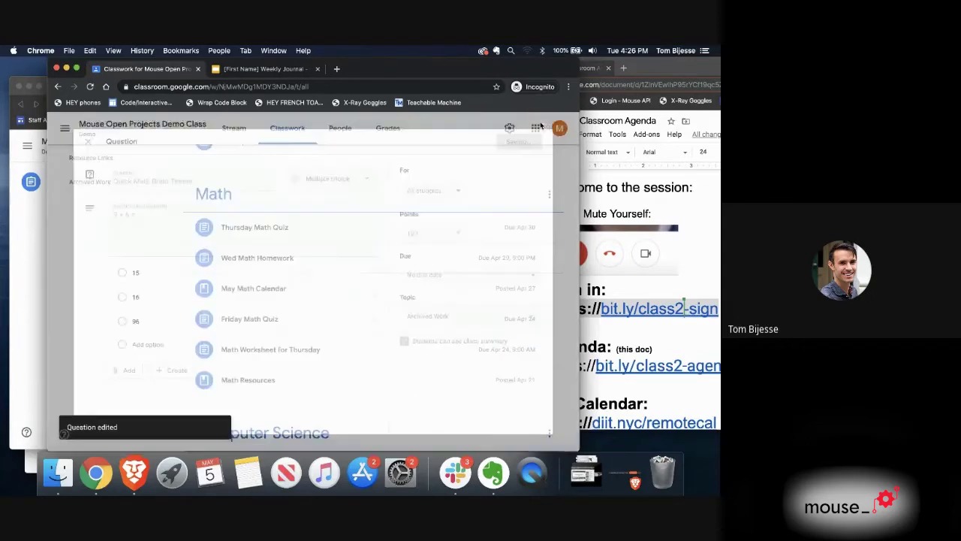
scroll(377, 318, "down", 10)
scroll(380, 319, "down", 10)
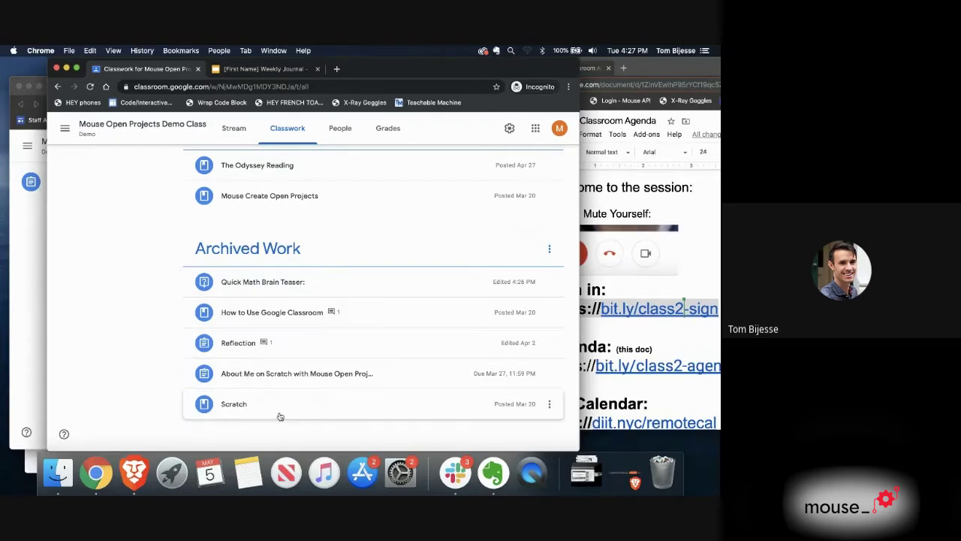
scroll(307, 362, "up", 20)
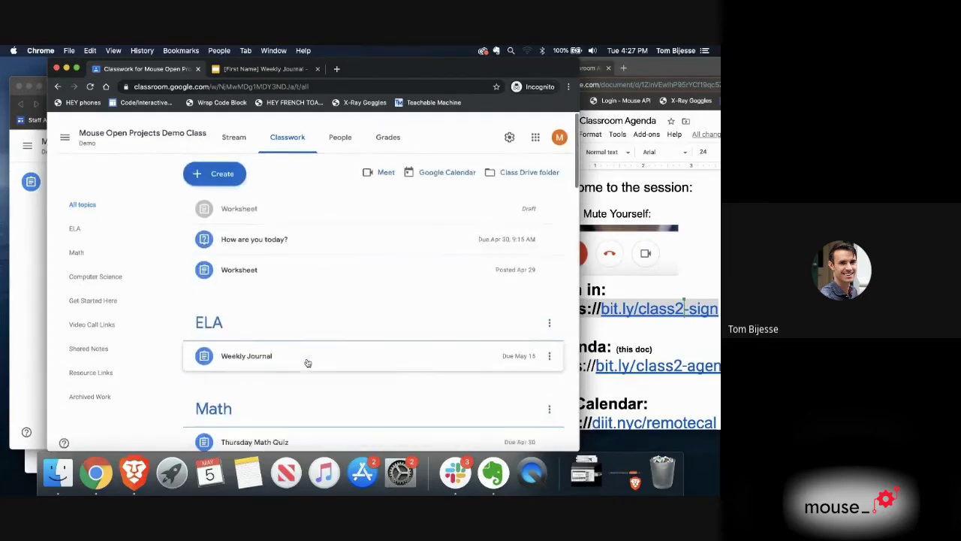
left_click(225, 165)
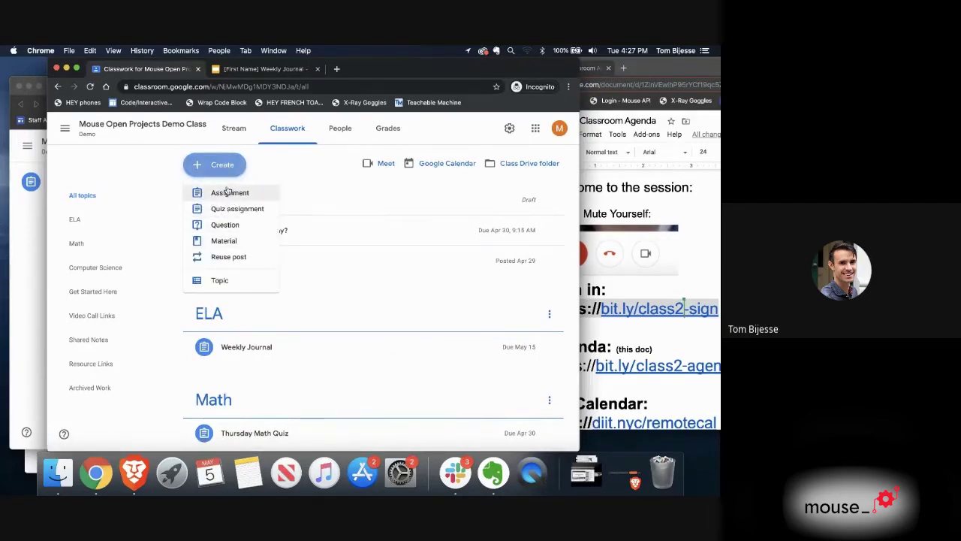
left_click(218, 280)
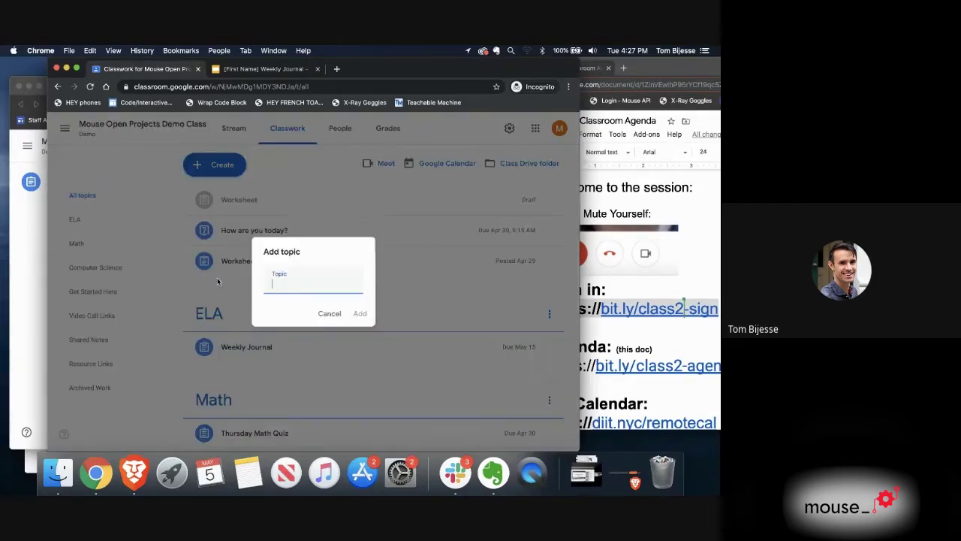
left_click(320, 311)
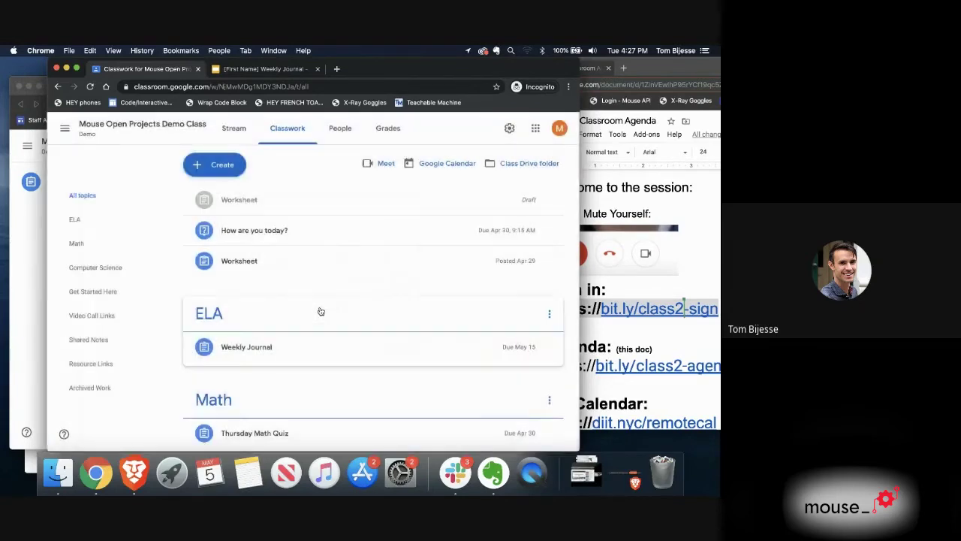
Step: View the post options for The Odyssey Reading under Resource Links and for the Quick Math Brain Teaser under Archived Work
scroll(320, 311, "down", 15)
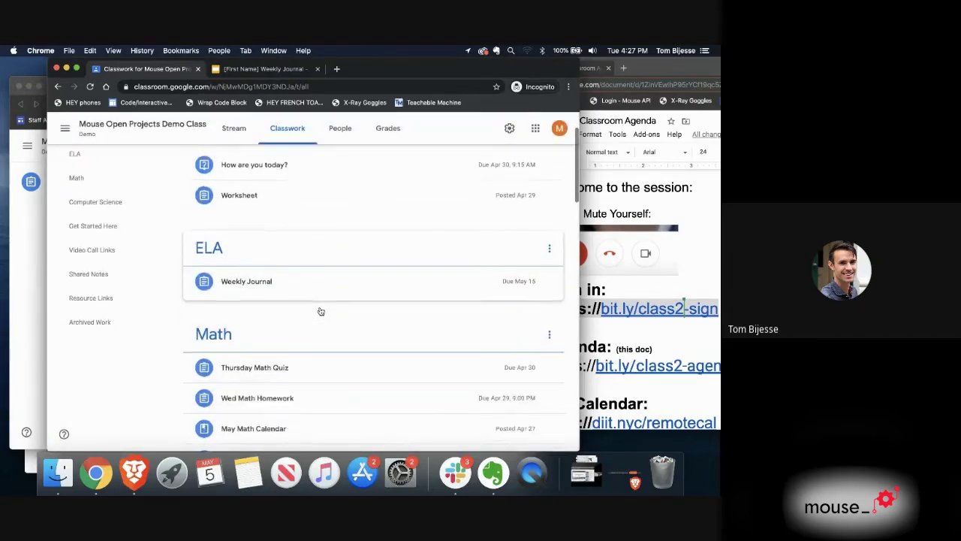
scroll(320, 311, "up", 3)
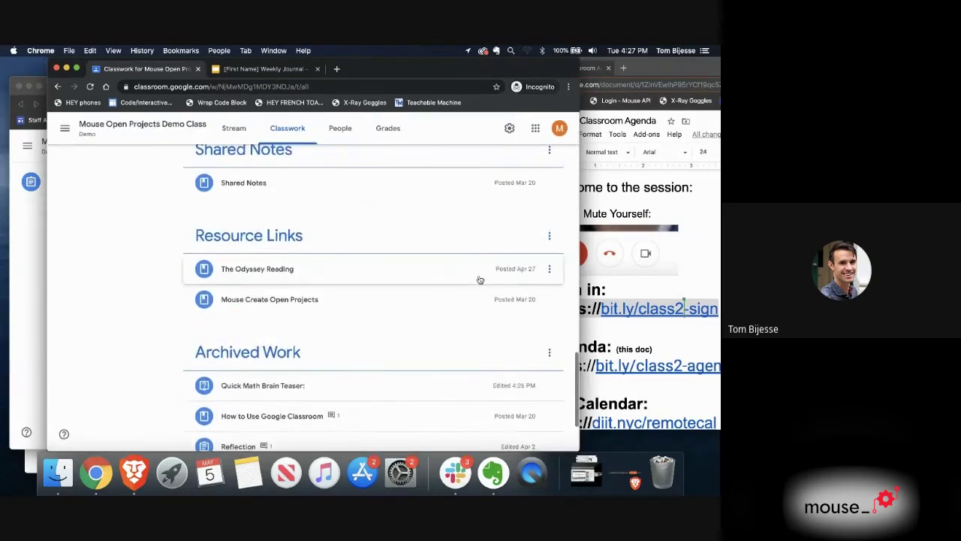
left_click(550, 269)
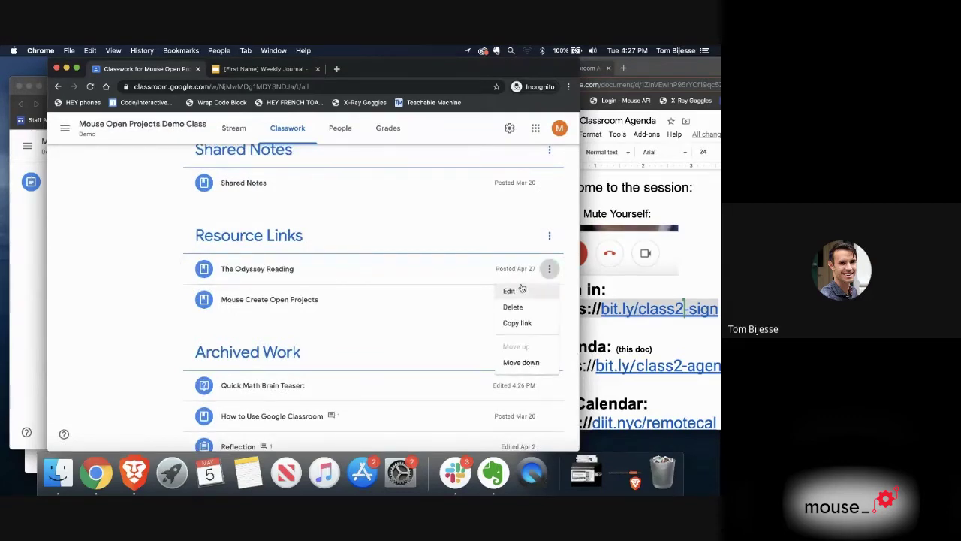
scroll(435, 323, "down", 3)
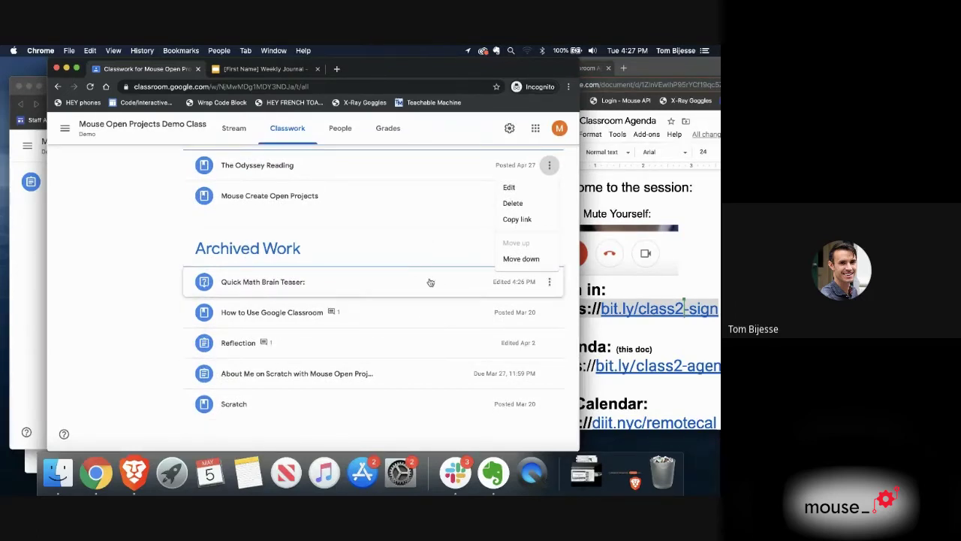
left_click(432, 282)
left_click(548, 282)
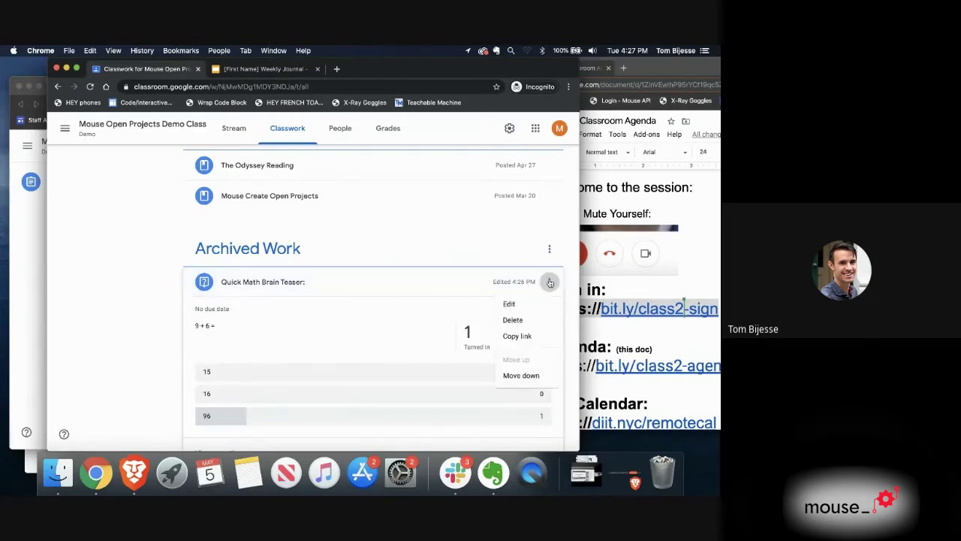
Step: Expand the Weekly Journal assignment under ELA and open its student work page
scroll(349, 369, "up", 5)
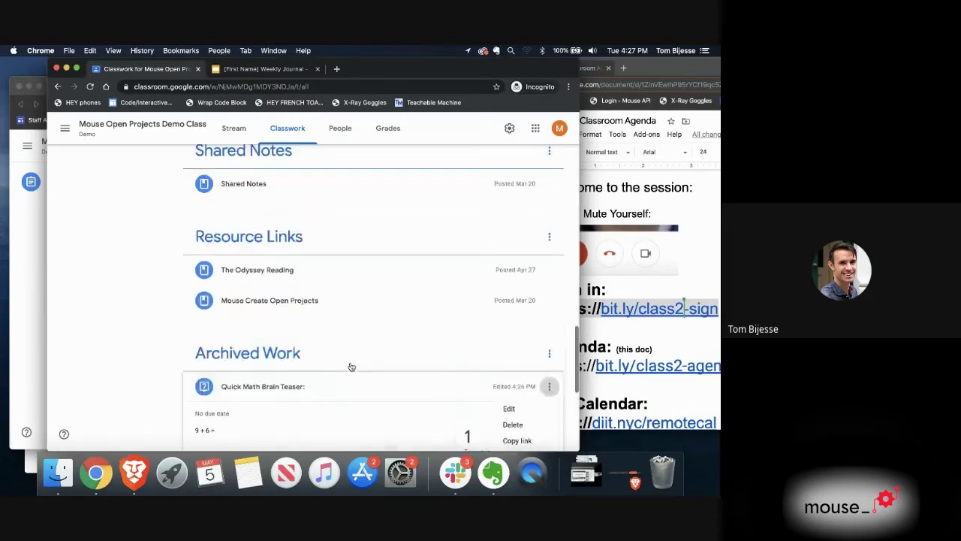
scroll(350, 366, "up", 10)
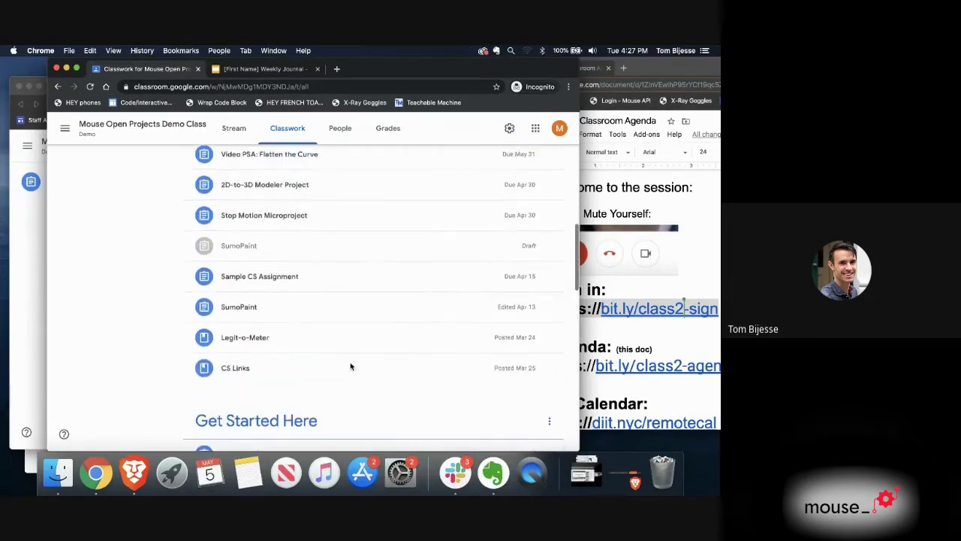
scroll(351, 367, "up", 3)
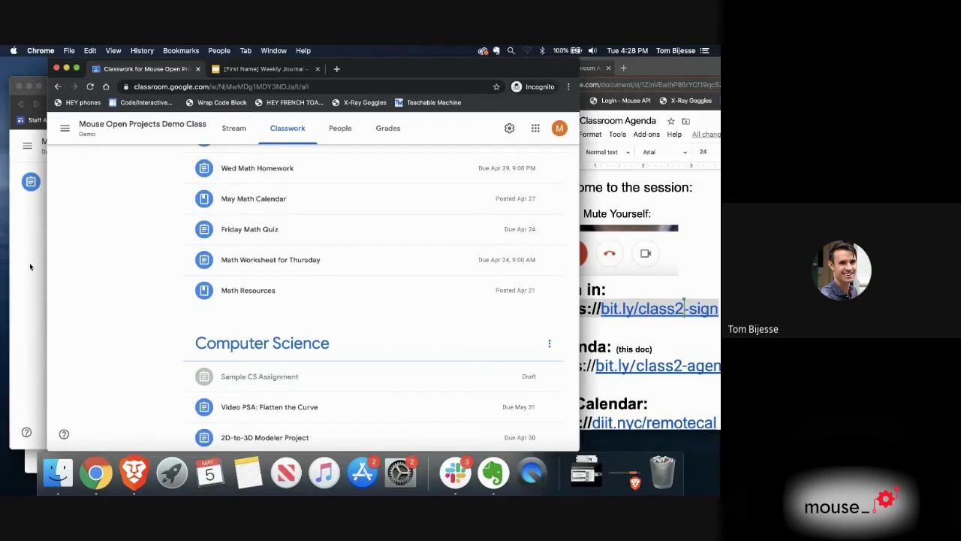
scroll(202, 293, "up", 5)
scroll(203, 292, "up", 5)
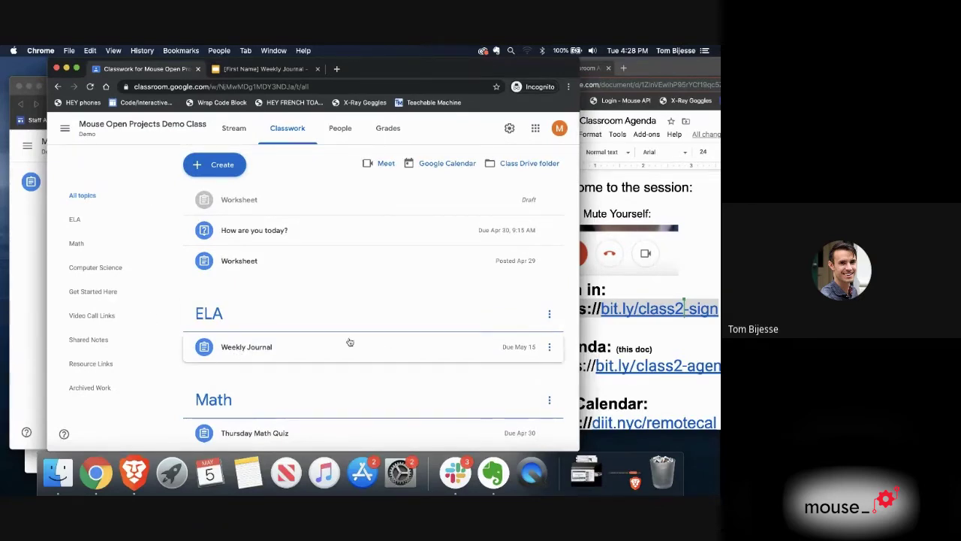
left_click(253, 351)
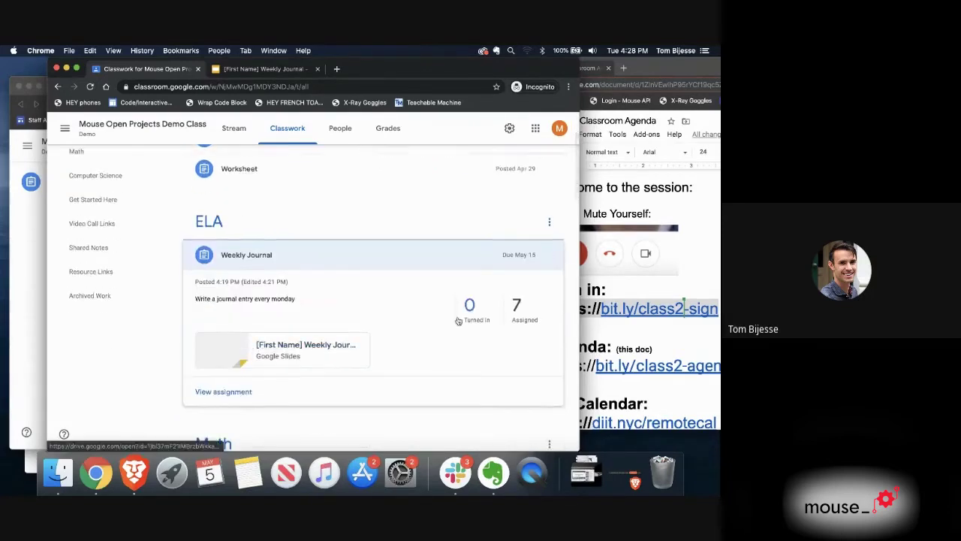
left_click(242, 390)
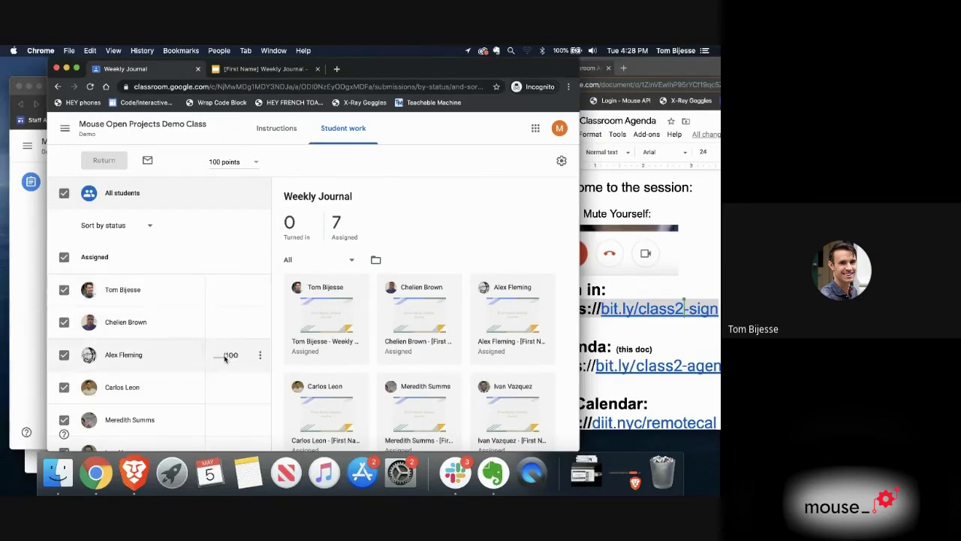
Step: Give the first student in the Weekly Journal list a draft grade of 85 out of 100
left_click(218, 290)
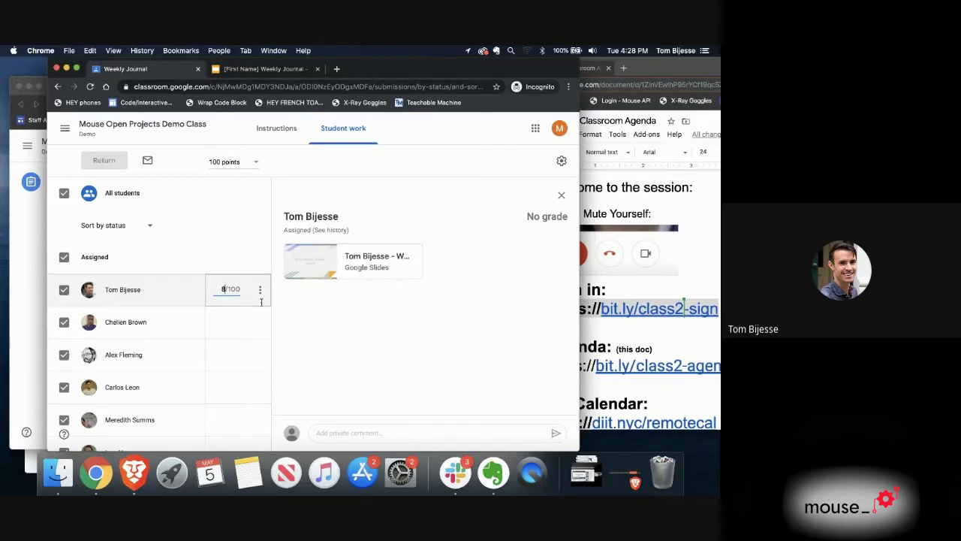
type("85")
key("Return")
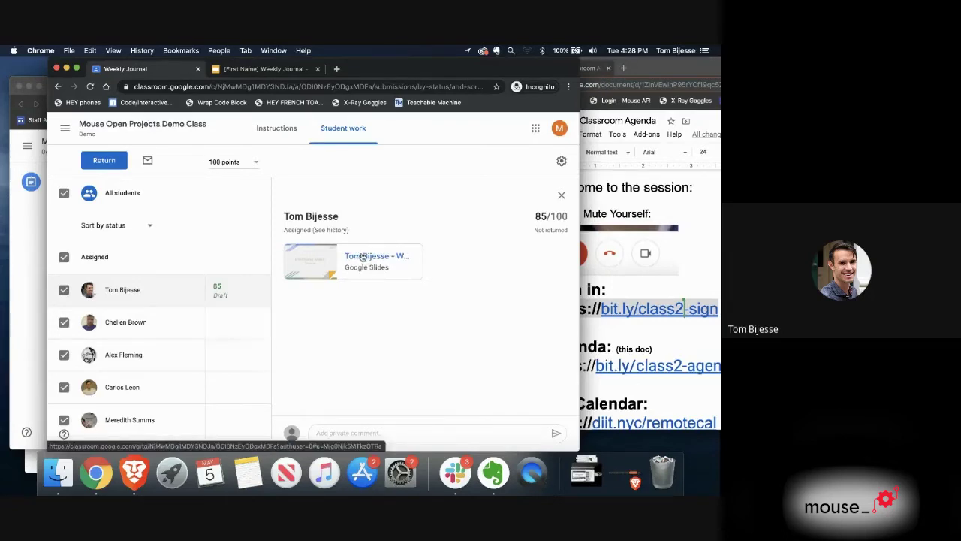
Step: Open the first student's journal slides at the Week 1 Entry slide and widen the browser window across the whole screen
left_click(363, 257)
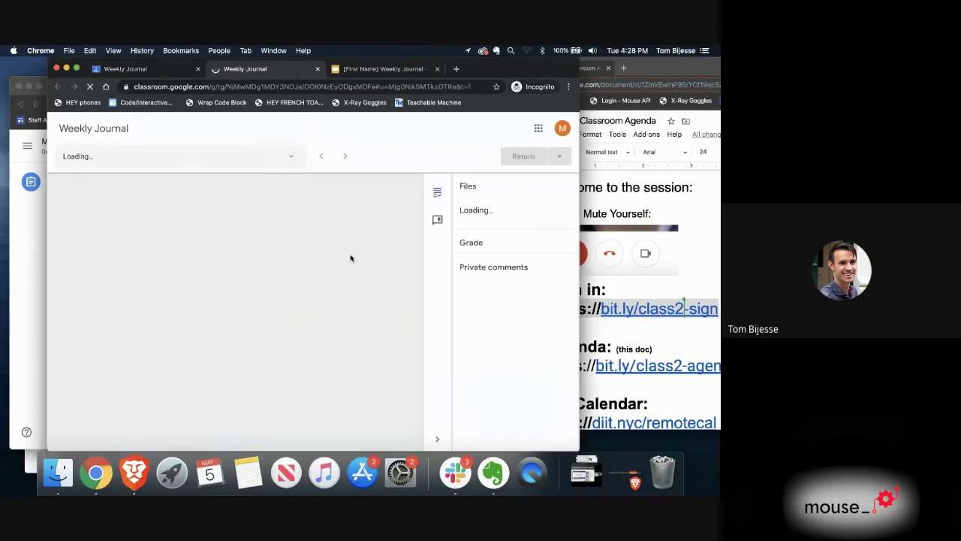
left_click_drag(580, 206, 684, 201)
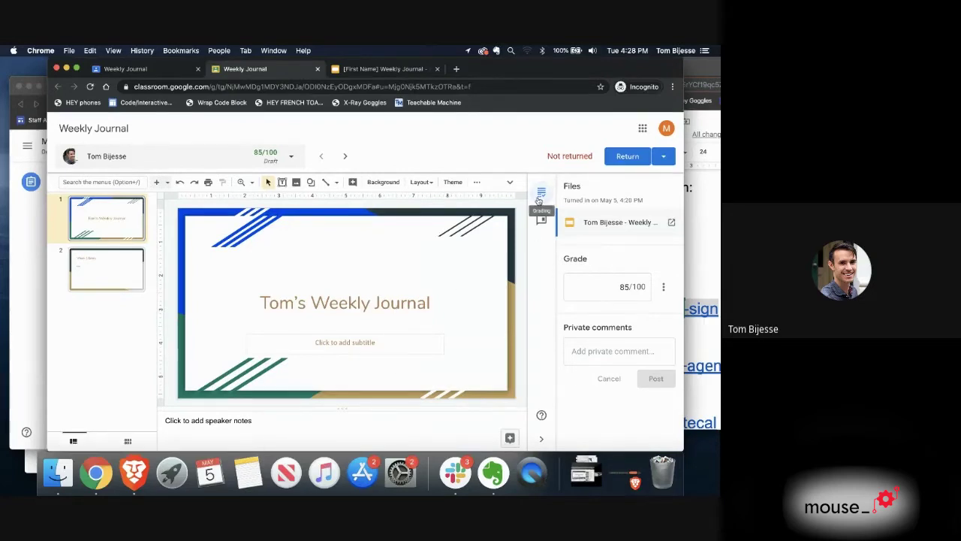
left_click(102, 271)
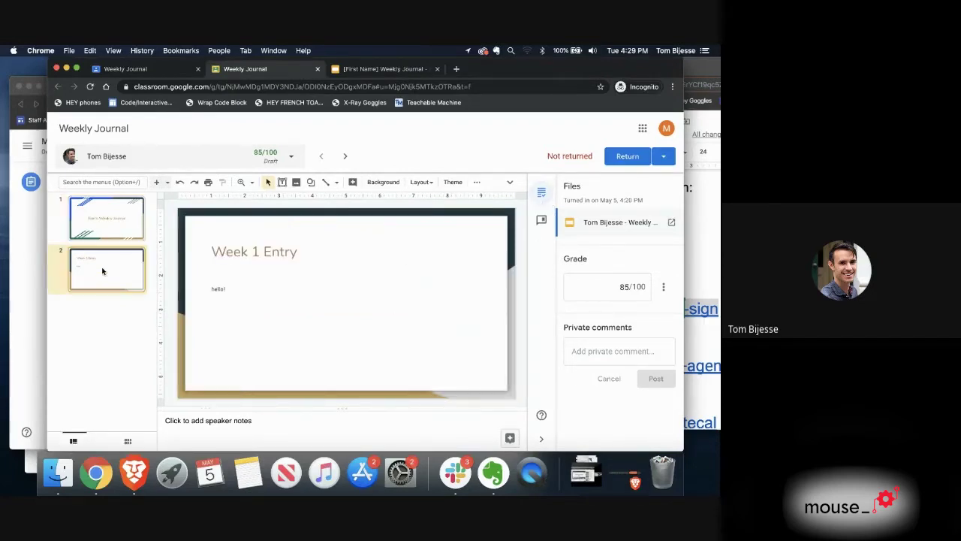
left_click(217, 288)
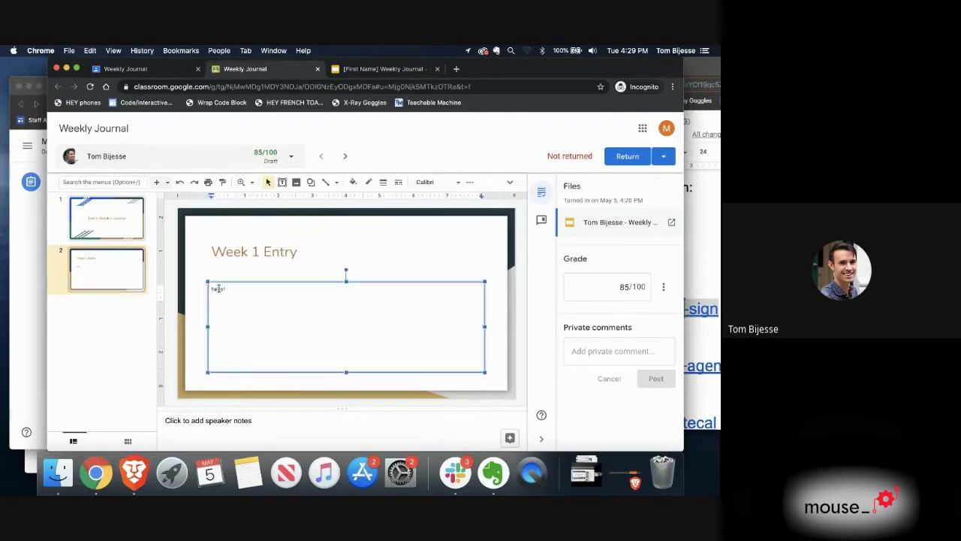
left_click_drag(234, 289, 211, 289)
left_click_drag(683, 183, 720, 181)
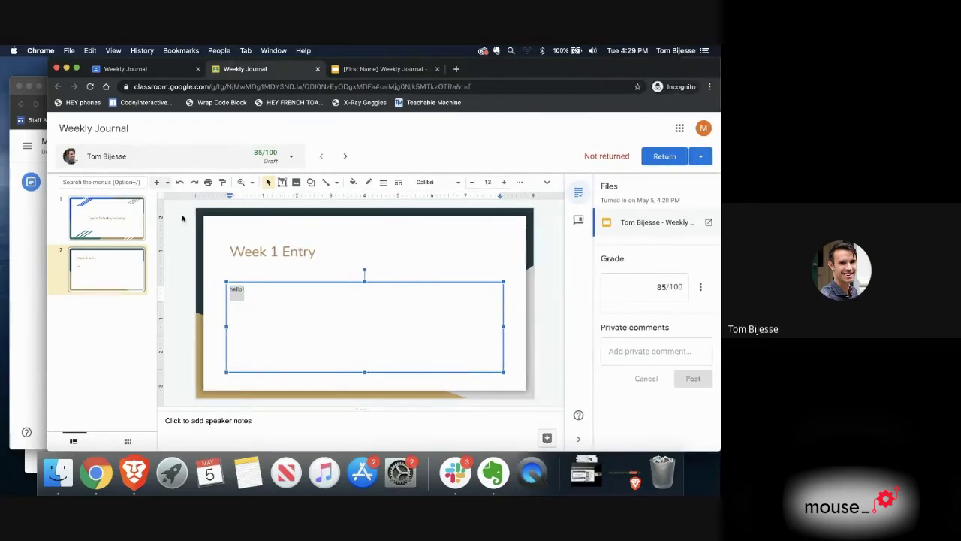
left_click_drag(47, 197, 0, 197)
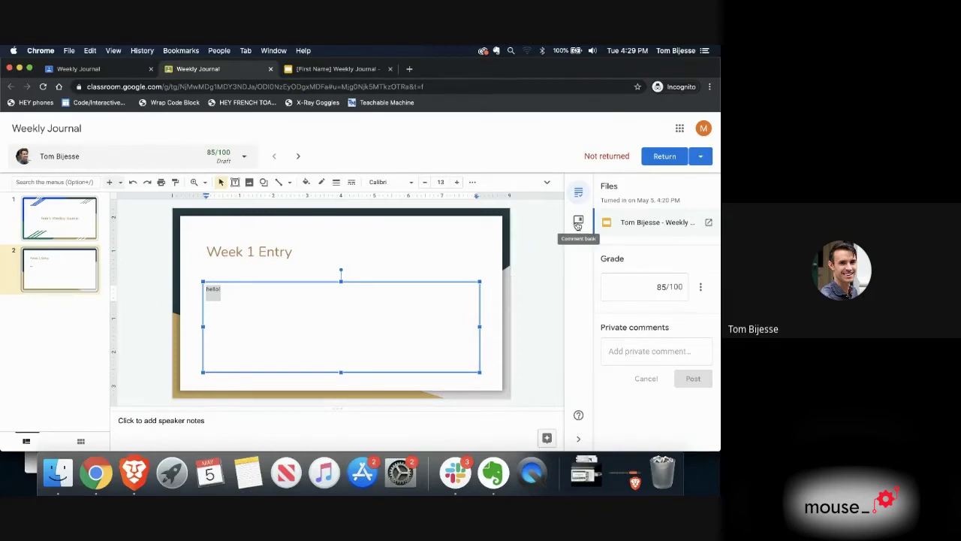
Step: Add the comment "what is this" to the word "hello!" on the Week 1 Entry slide
left_click(366, 291)
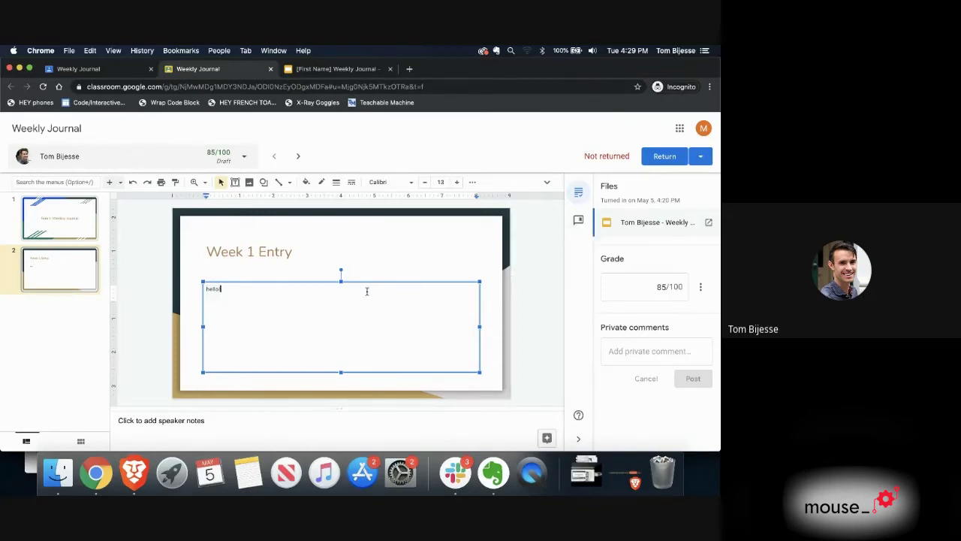
key("super+a")
right_click(415, 298)
left_click(382, 294)
left_click_drag(216, 290, 205, 288)
right_click(211, 291)
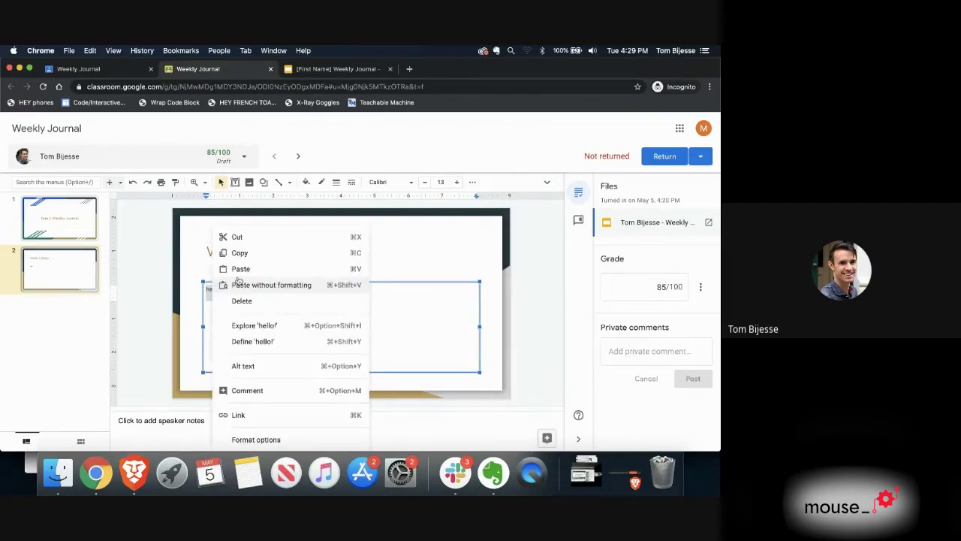
left_click(250, 390)
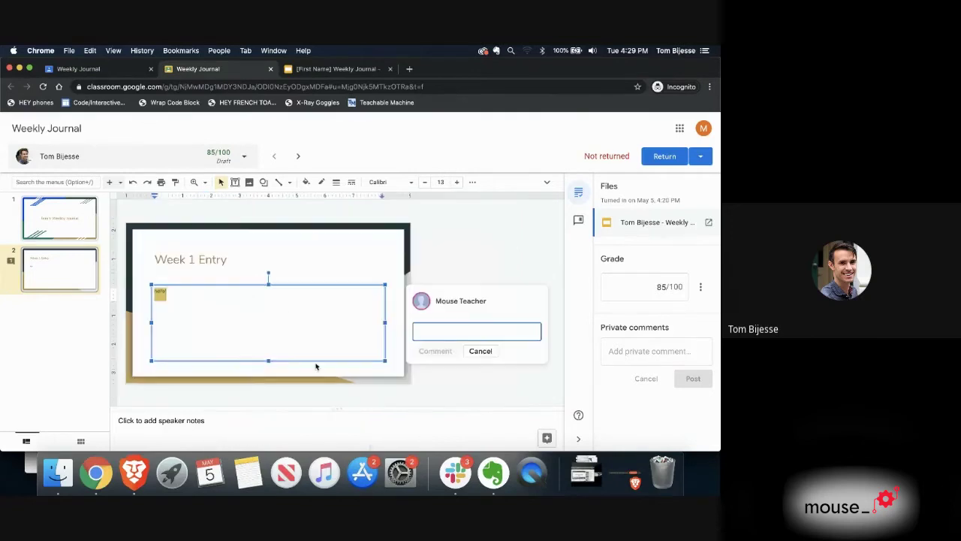
type("what is this")
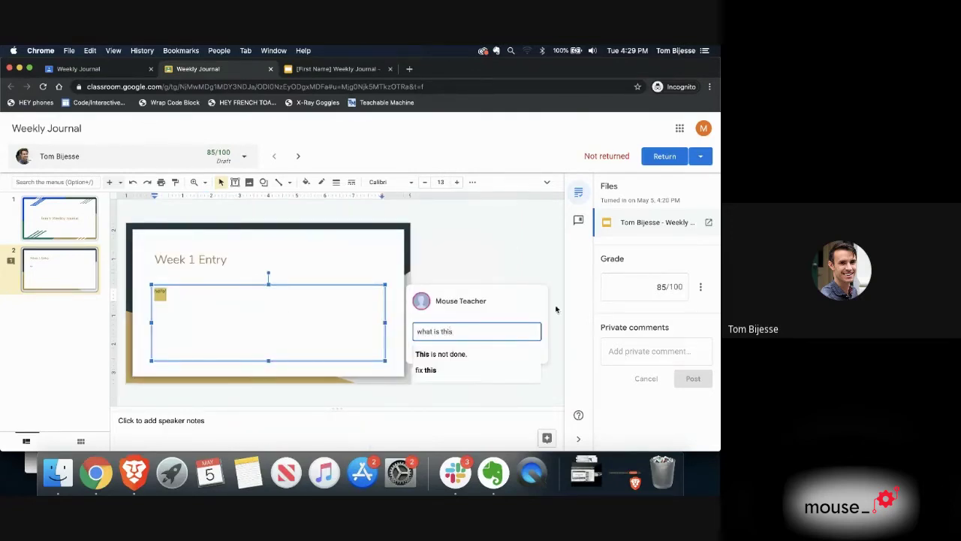
key("Return")
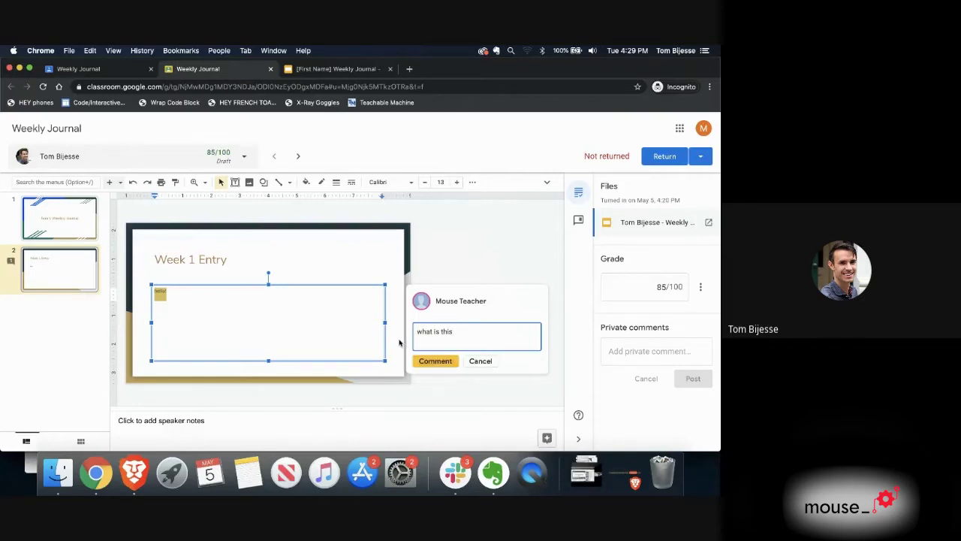
left_click(436, 361)
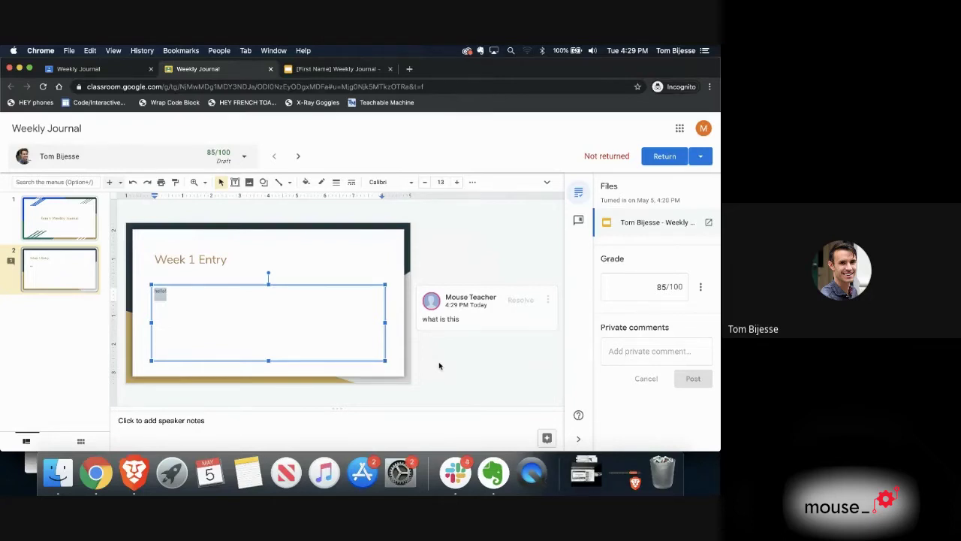
Step: Open the comment bank for the first student's journal and add the comment "ad punctation" to it
left_click(661, 82)
left_click(314, 268)
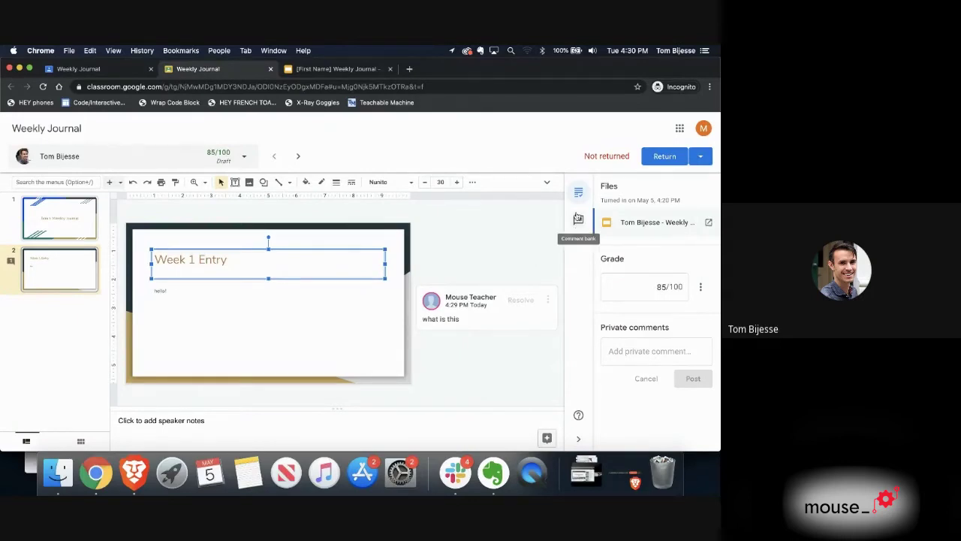
left_click(578, 222)
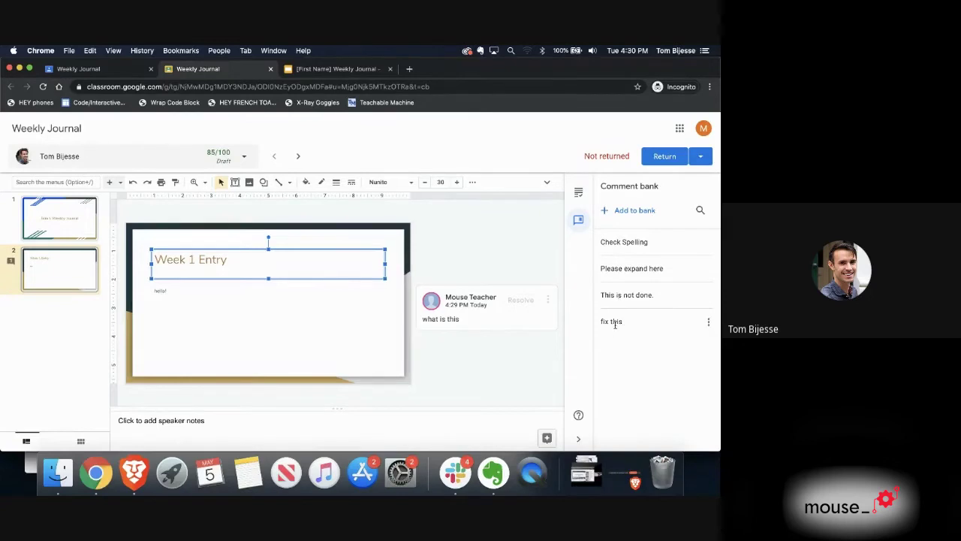
left_click(632, 211)
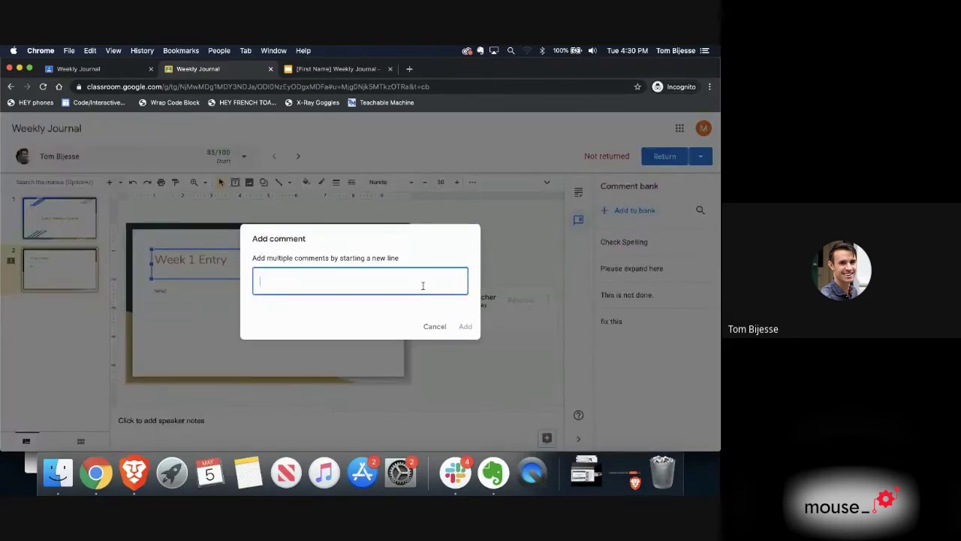
type("ad punctu")
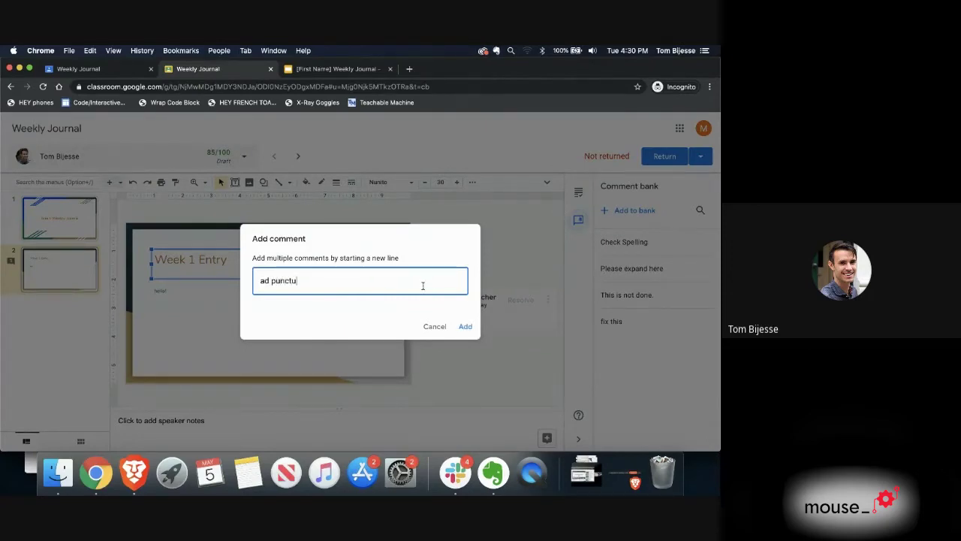
type("ation")
left_click(300, 279)
key("BackSpace")
left_click(460, 328)
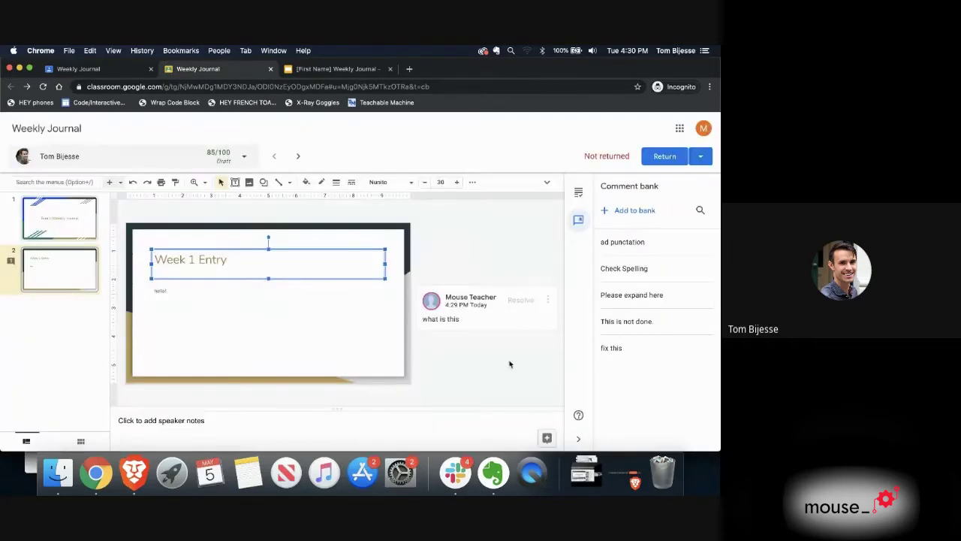
Step: Edit the new "ad punctation" entry in the comment bank to read "add punctation"
left_click(708, 241)
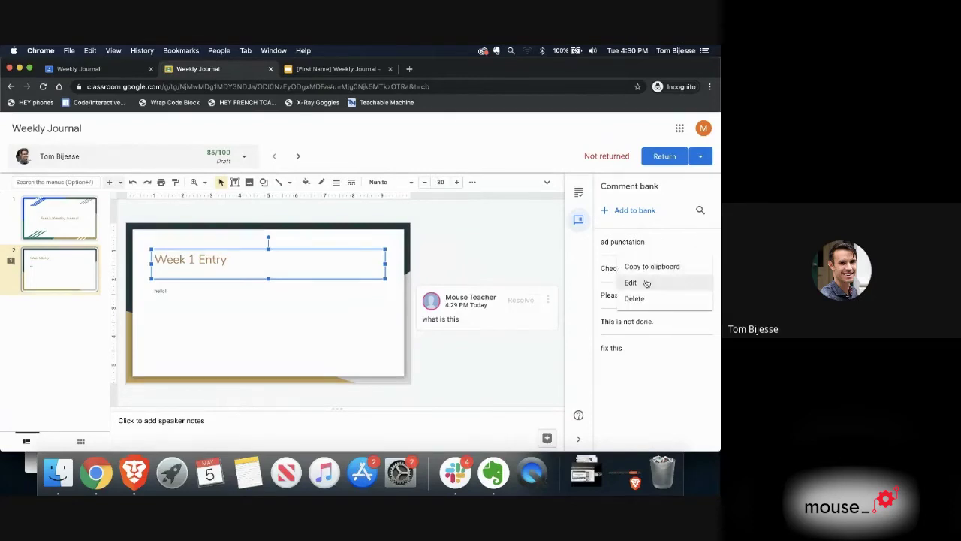
left_click(631, 282)
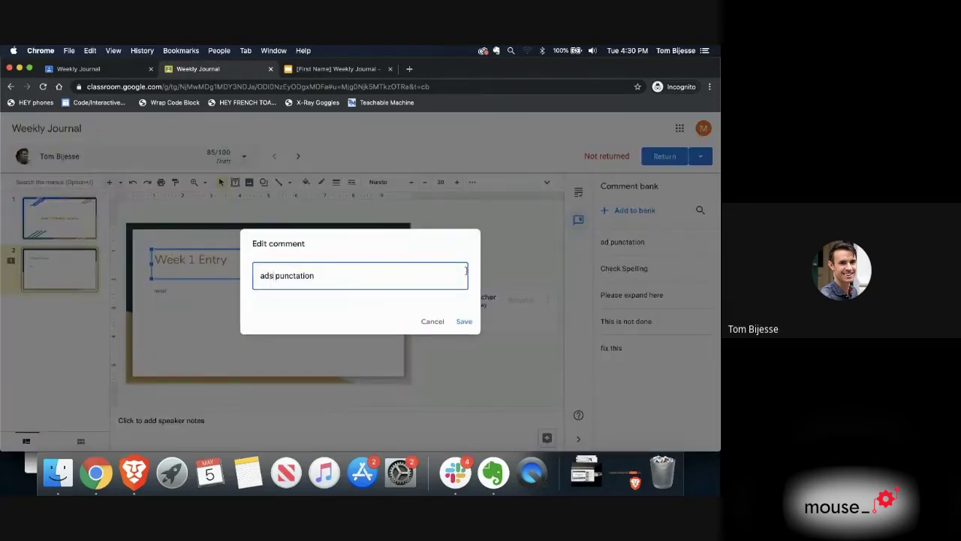
type("d")
left_click(460, 321)
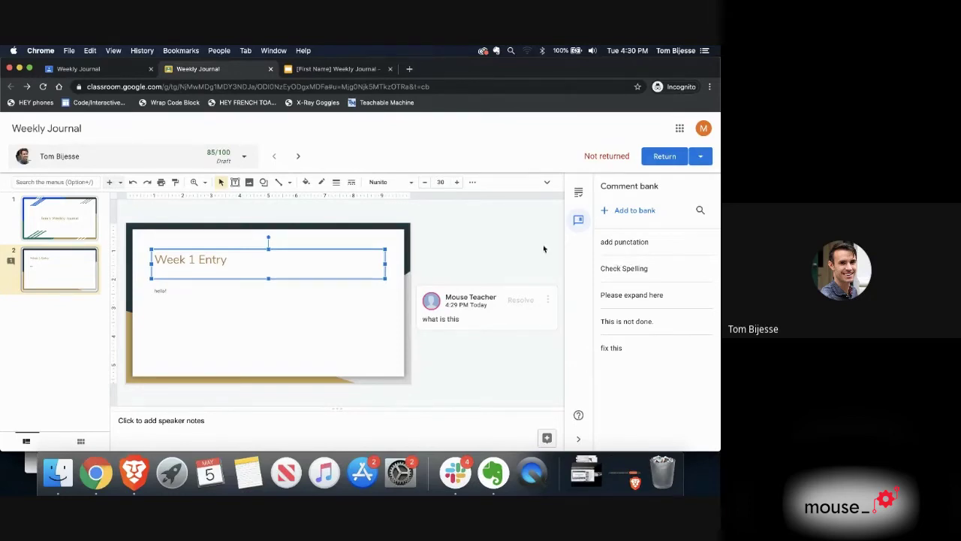
Step: Comment on the "Week 1 Entry" title with the saved comment "add punctation", retrieved from the comment bank with "#"
left_click(242, 314)
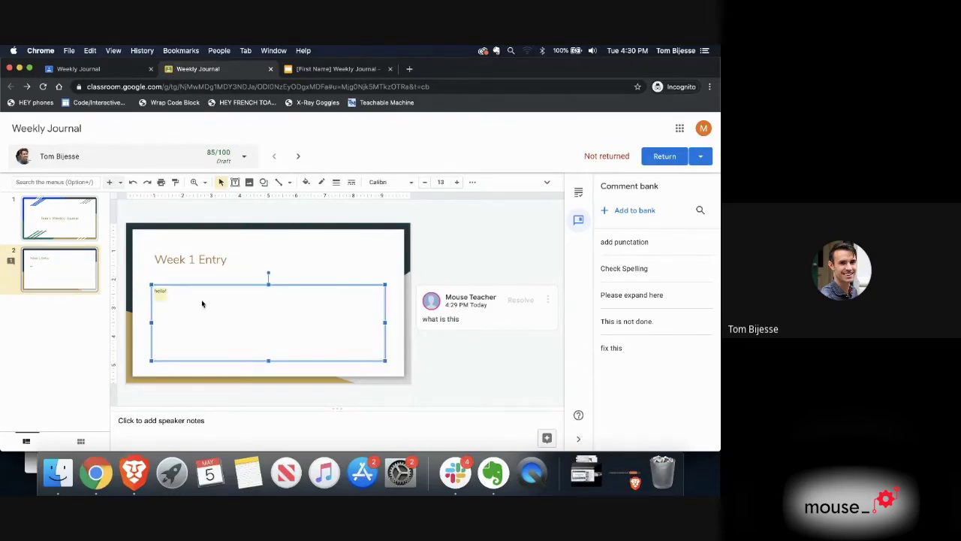
left_click(225, 258)
left_click_drag(225, 258, 154, 257)
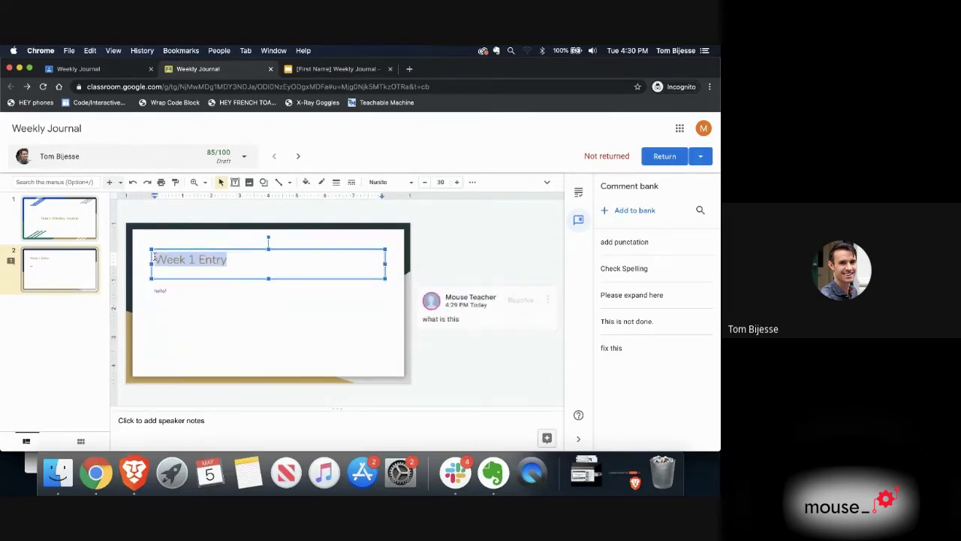
right_click(217, 259)
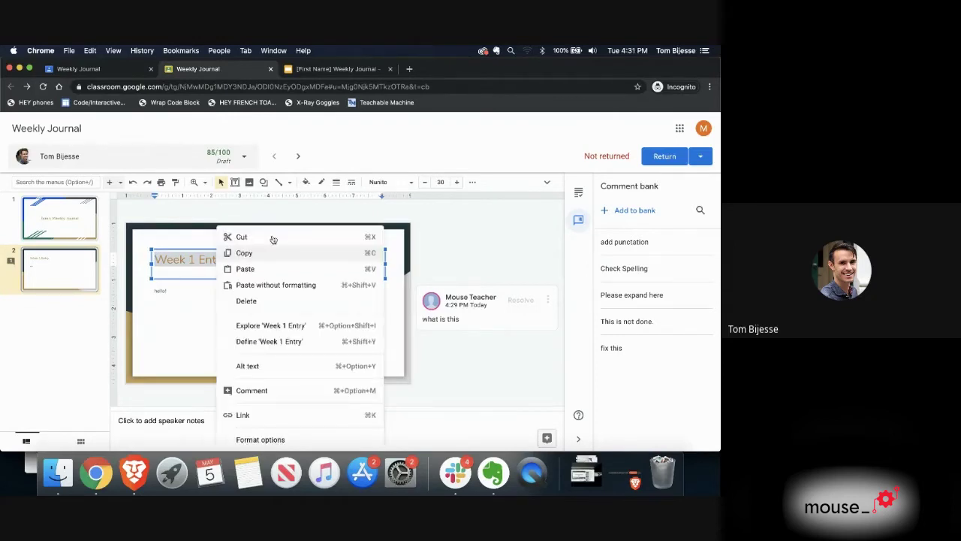
left_click(279, 390)
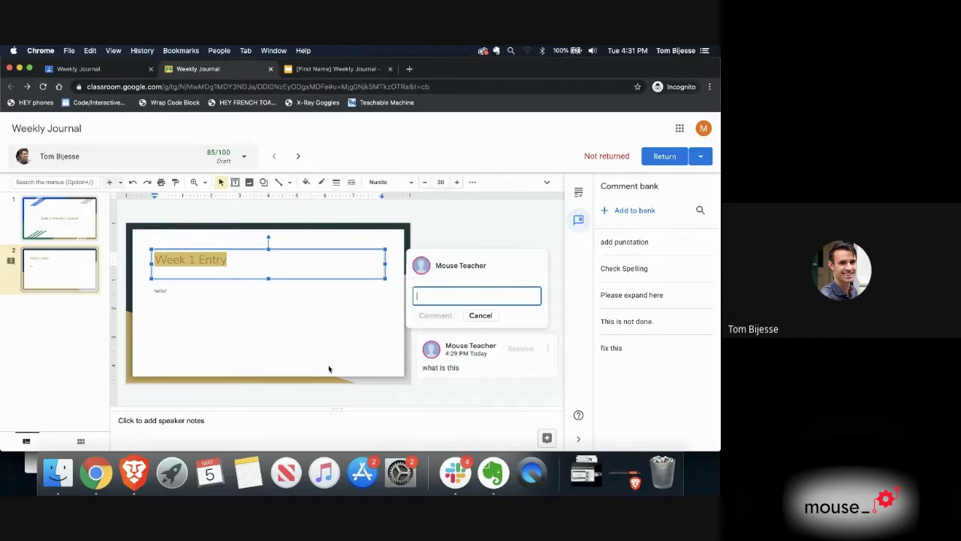
type("#")
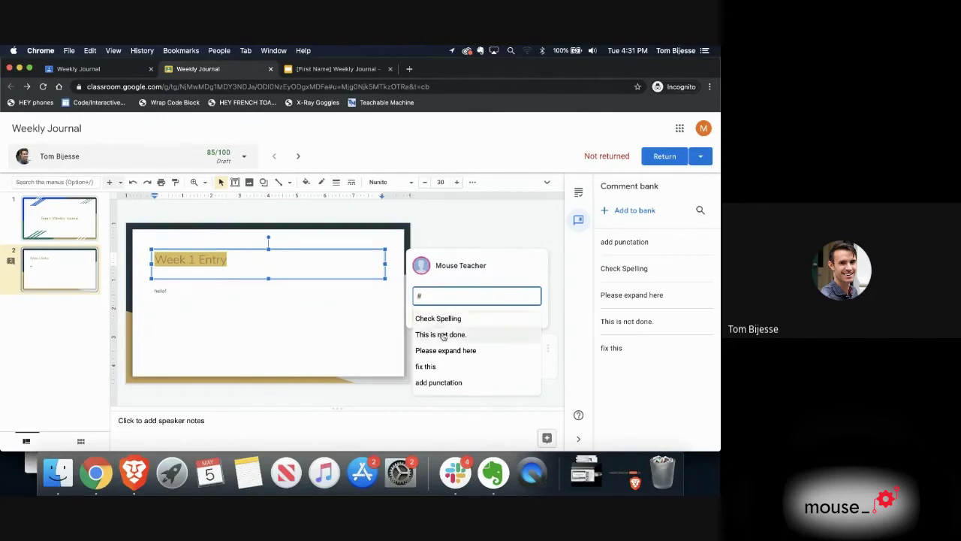
left_click(442, 384)
left_click(438, 318)
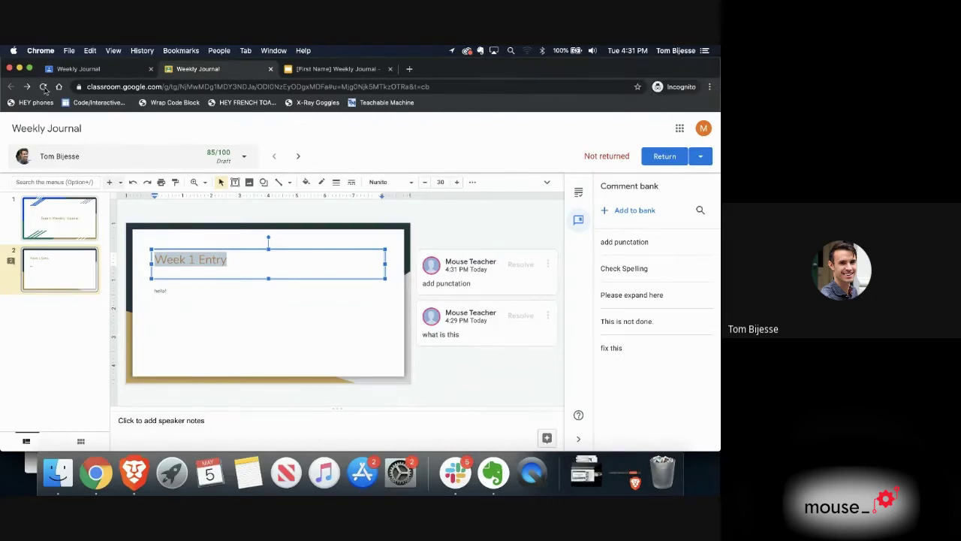
Step: Return to the Weekly Journal student work list and open the second student's journal slides at the Week 1 Entry slide
left_click(86, 69)
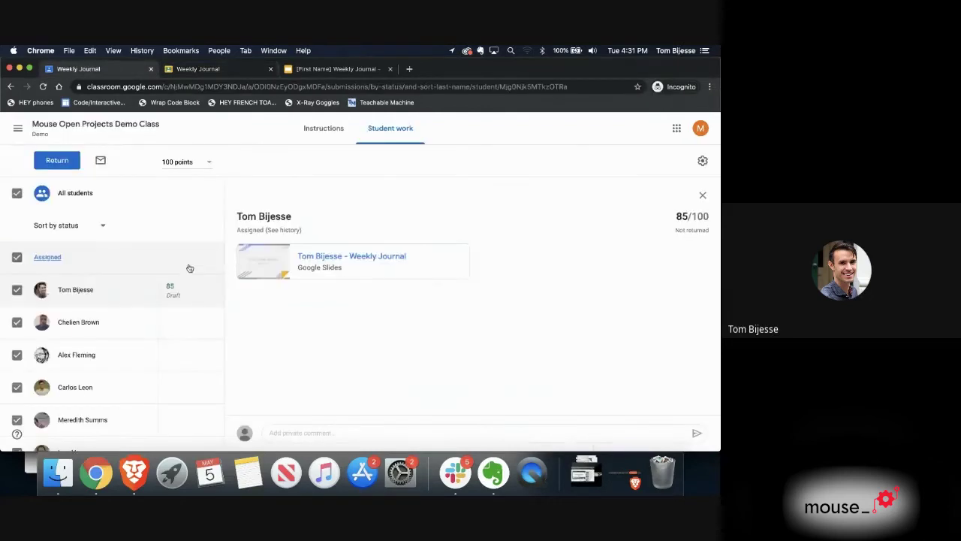
left_click(90, 329)
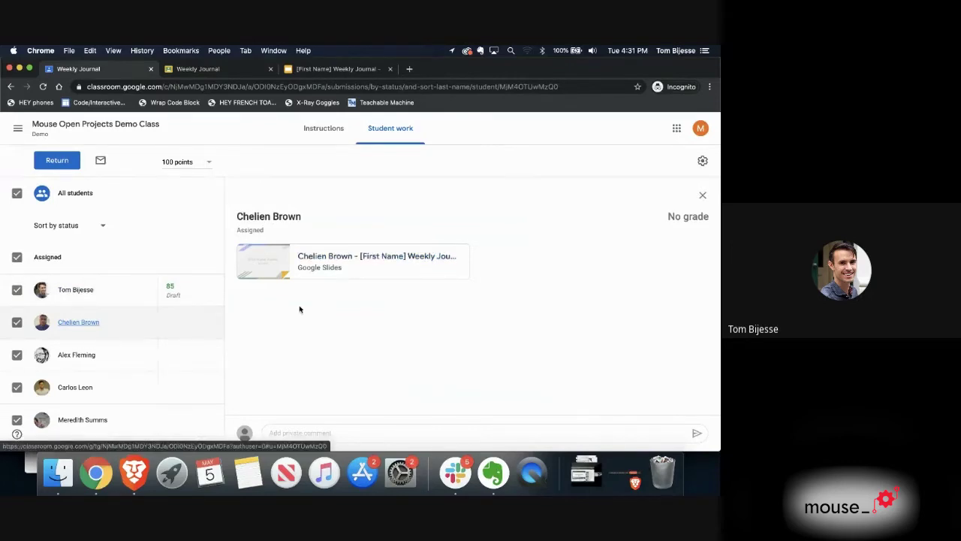
left_click(312, 257)
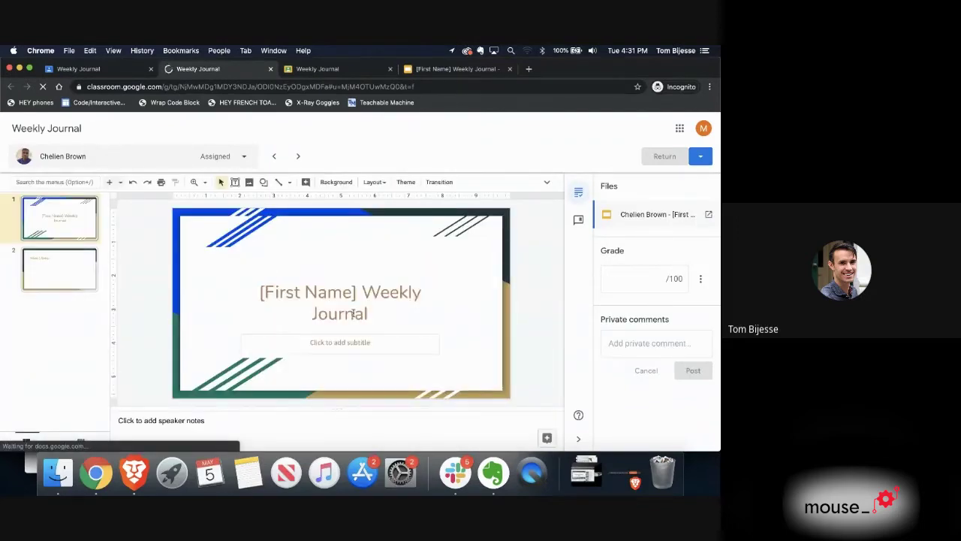
left_click(75, 273)
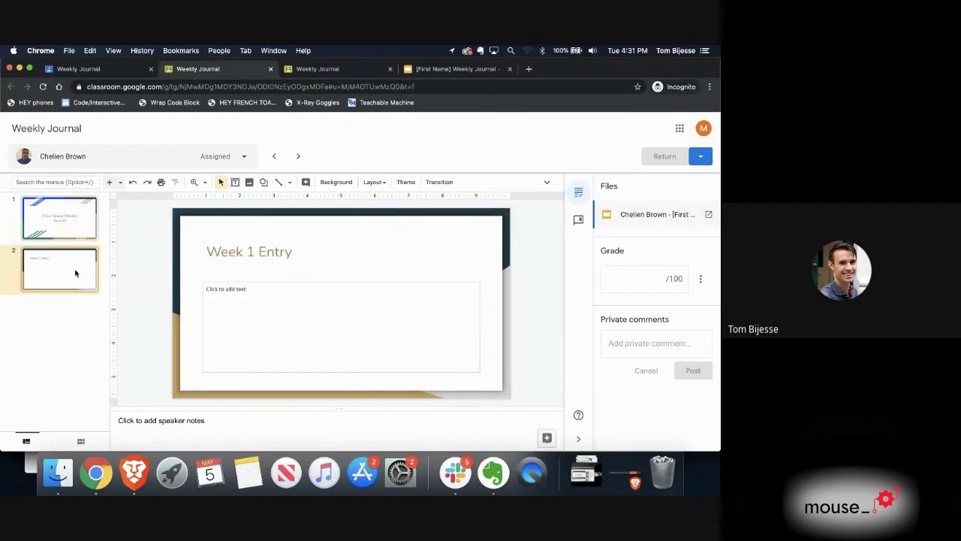
Step: Start a comment on the second student's "Week 1 Entry" title and enter "#" to call up the saved comments
left_click(257, 289)
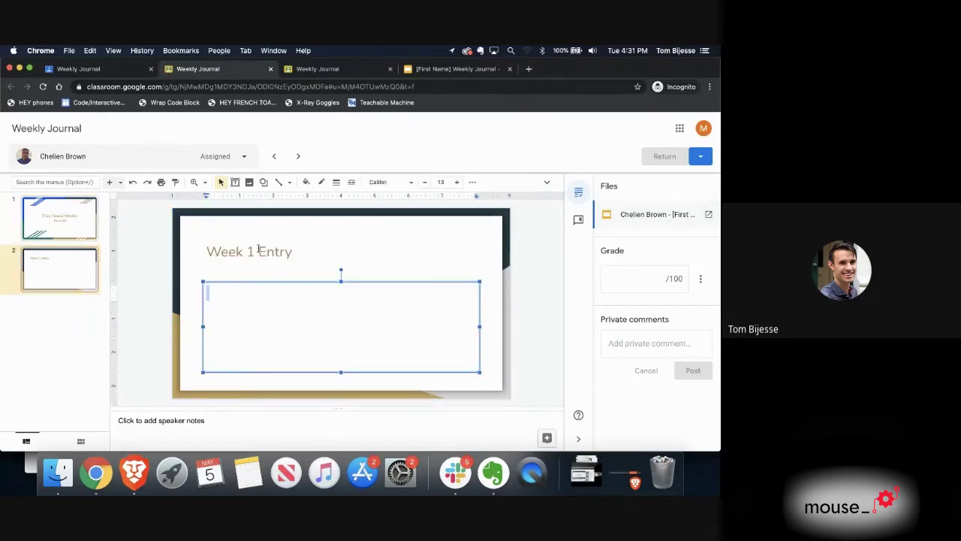
left_click(292, 252)
left_click_drag(292, 252, 209, 245)
right_click(231, 252)
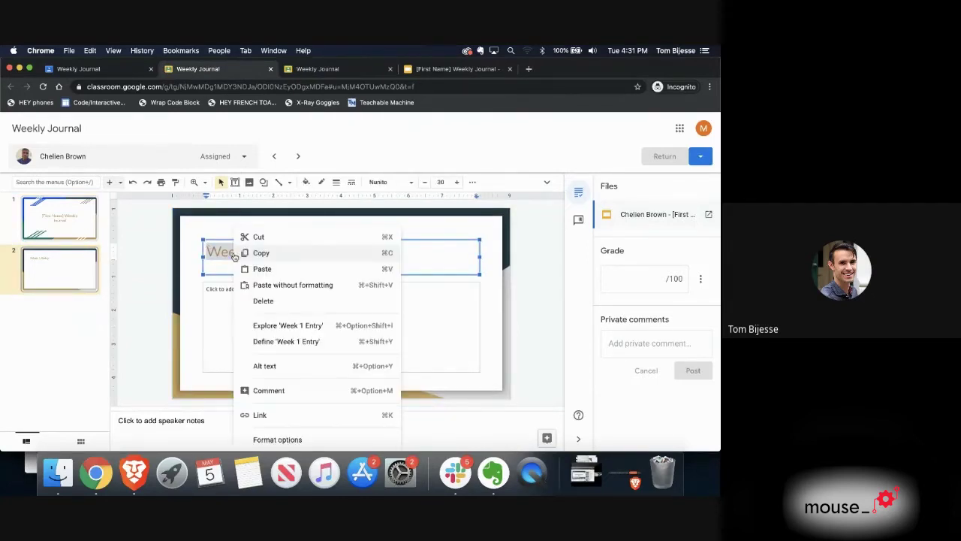
left_click(255, 389)
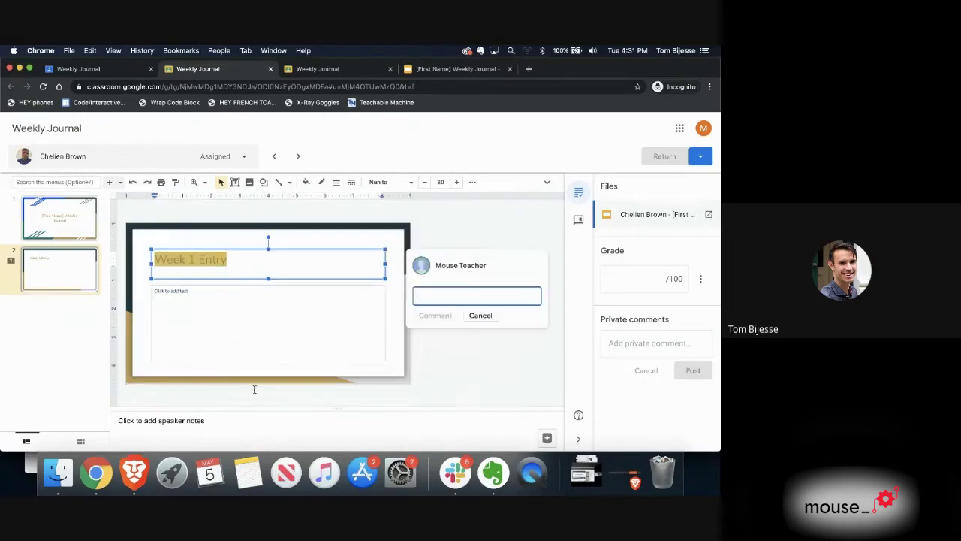
type("#")
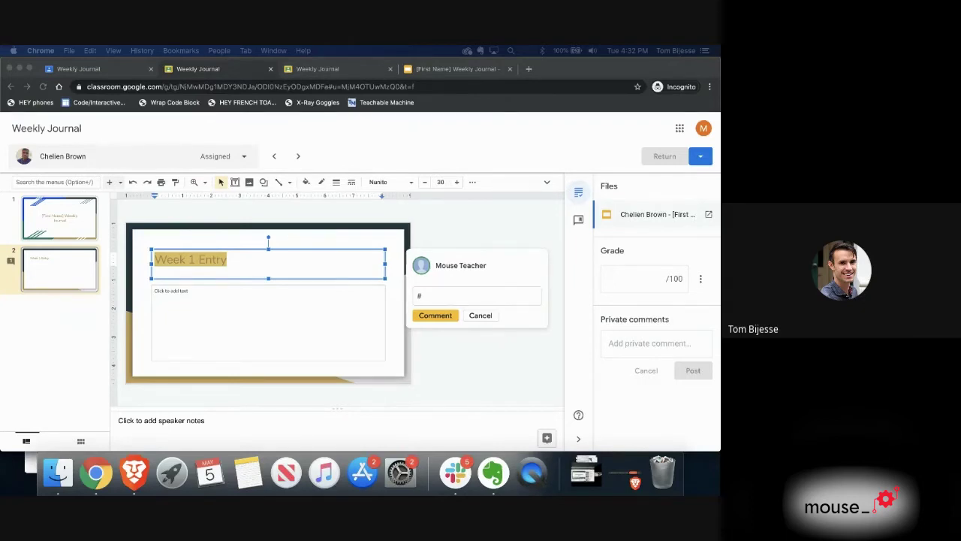
Step: Return to the Mouse Open Projects Demo Class and open its Grades page
left_click(78, 68)
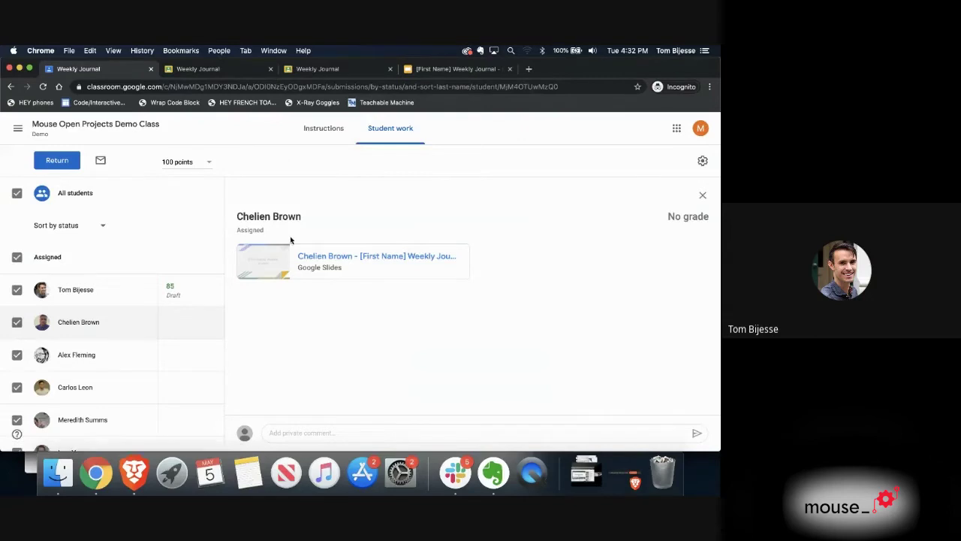
left_click(60, 124)
left_click(422, 131)
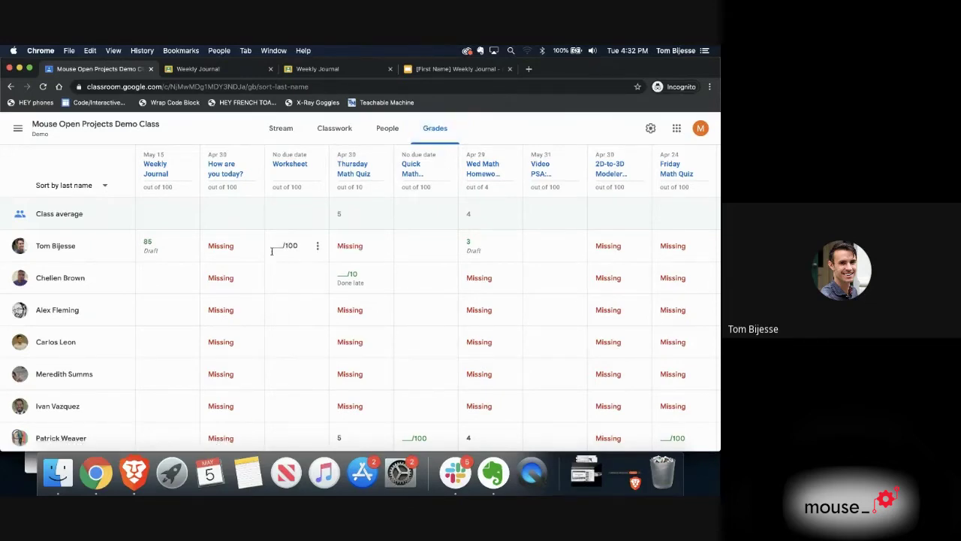
Step: Enter a Weekly Journal grade of 50 for the second student in the gradebook
left_click(152, 279)
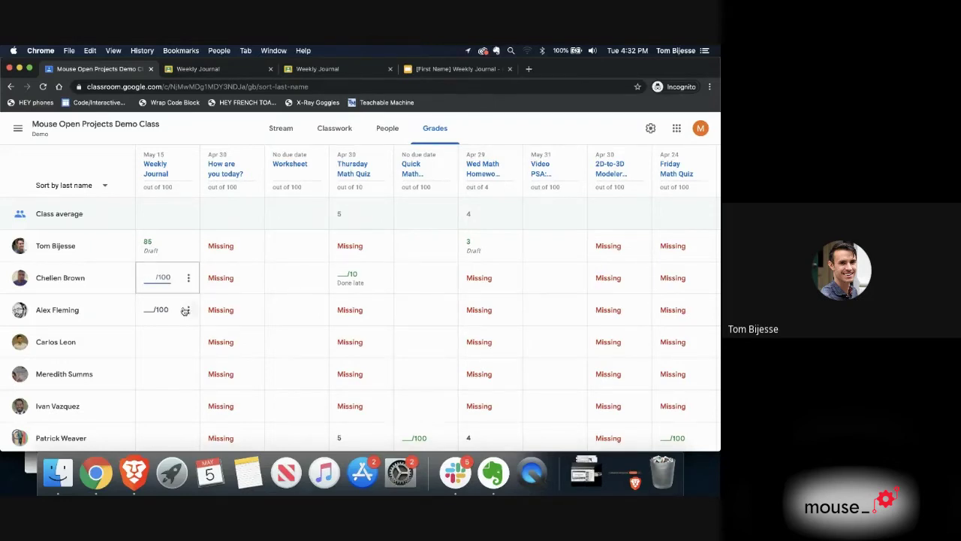
type("50")
left_click(161, 341)
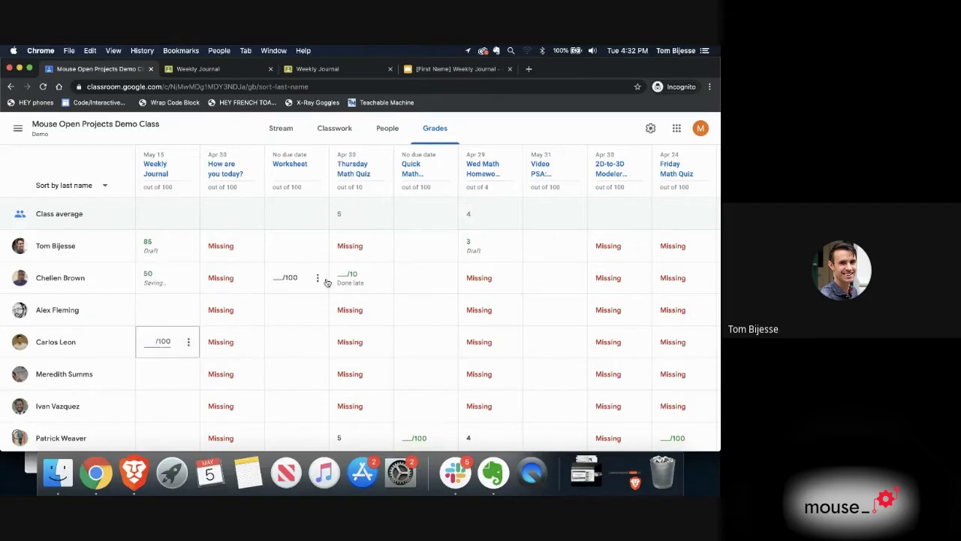
Step: Review the second student's list of assignments, look at the attached Weekly Journal file, and return to the gradebook
left_click(66, 278)
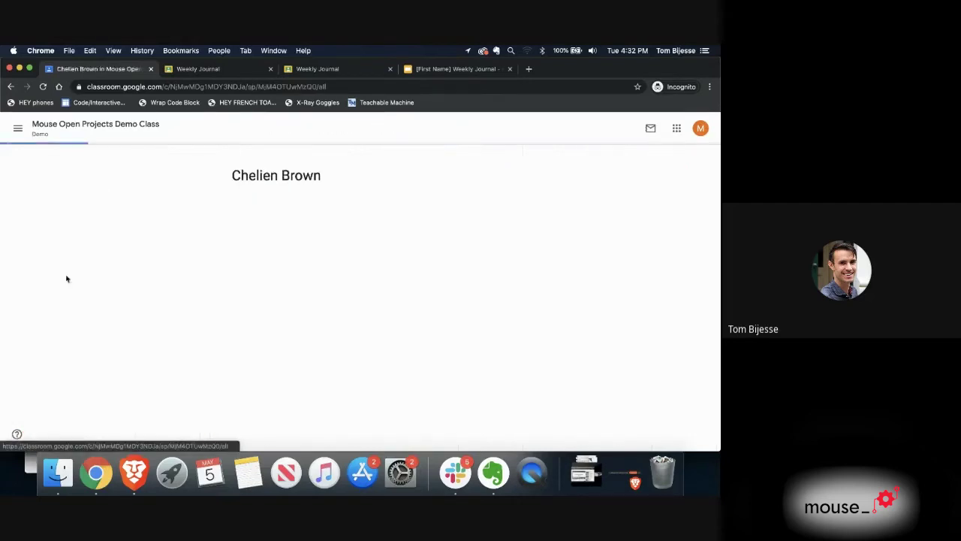
scroll(270, 292, "down", 4)
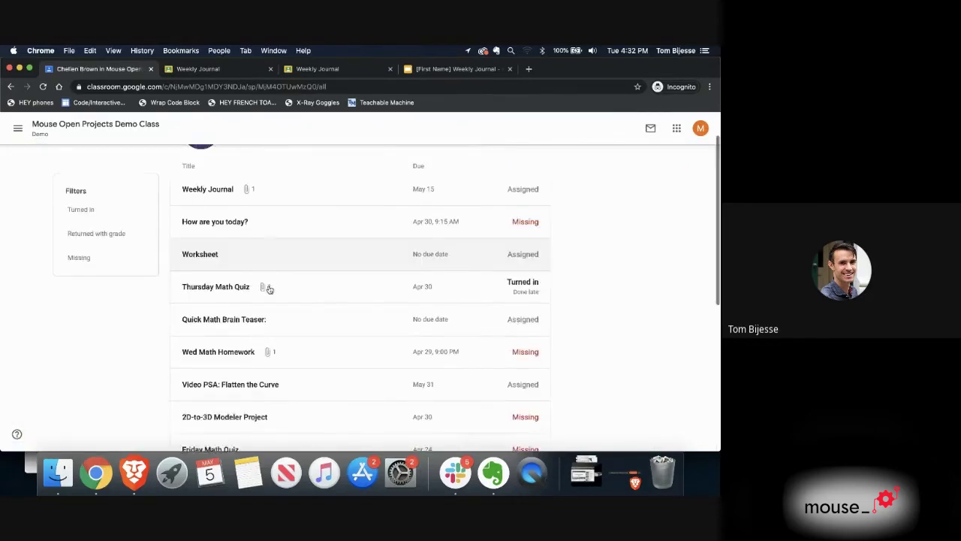
scroll(270, 290, "down", 2)
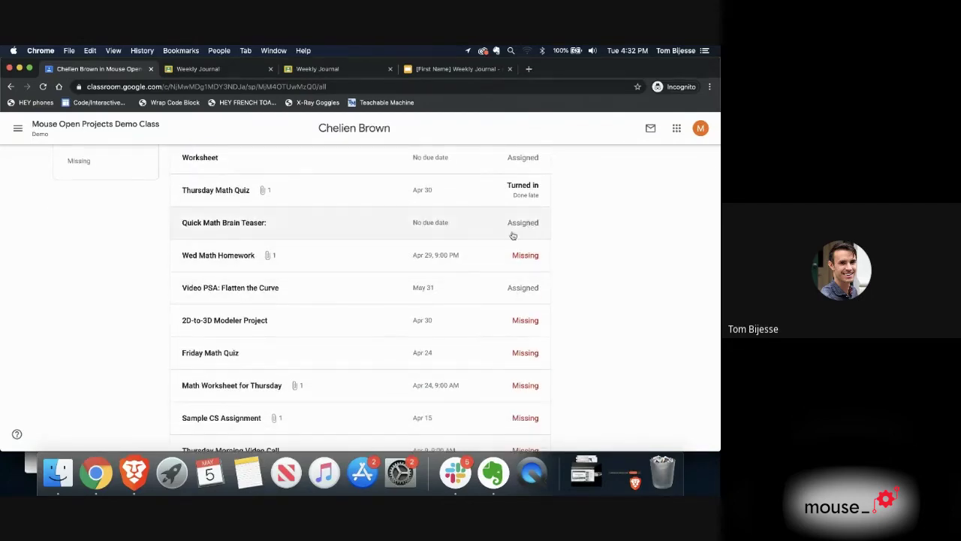
scroll(455, 246, "down", 8)
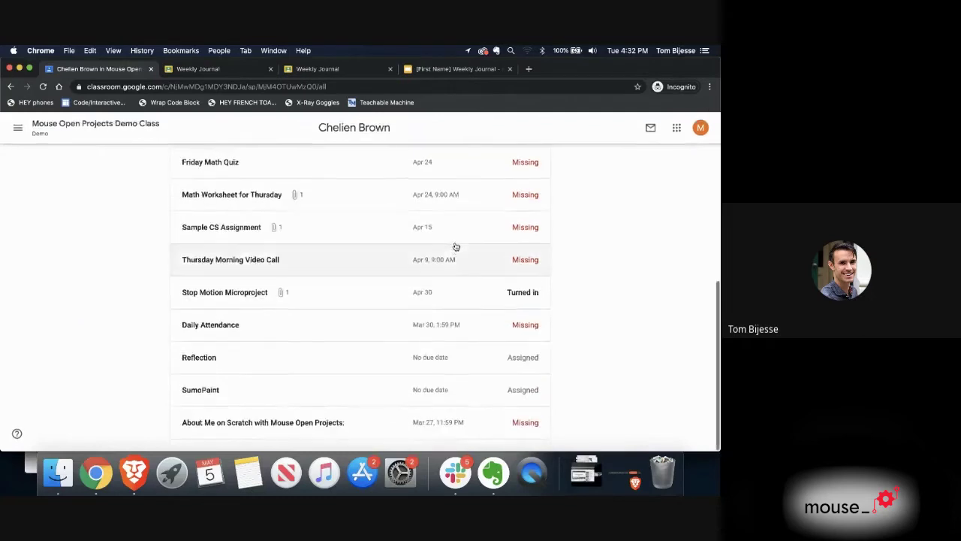
scroll(455, 247, "up", 15)
left_click(198, 236)
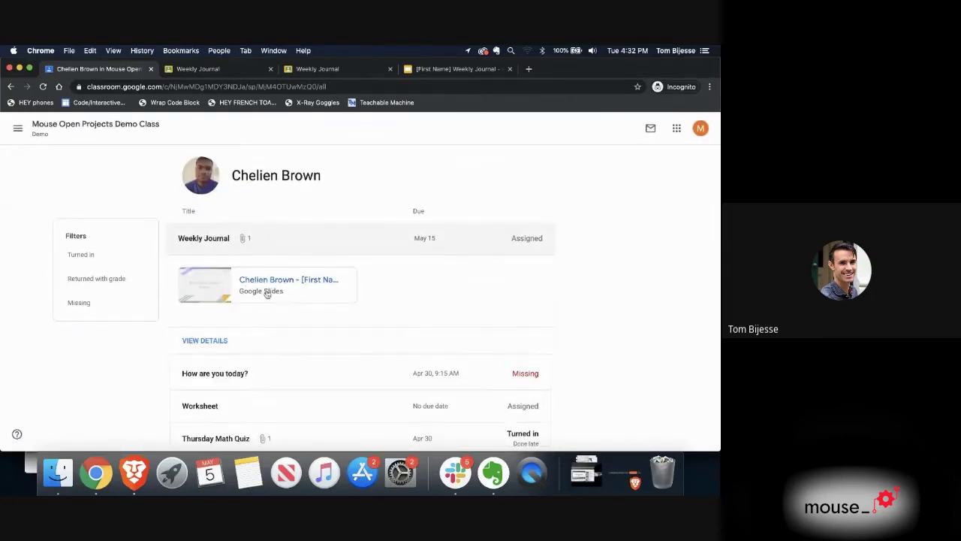
key("super+bracketleft")
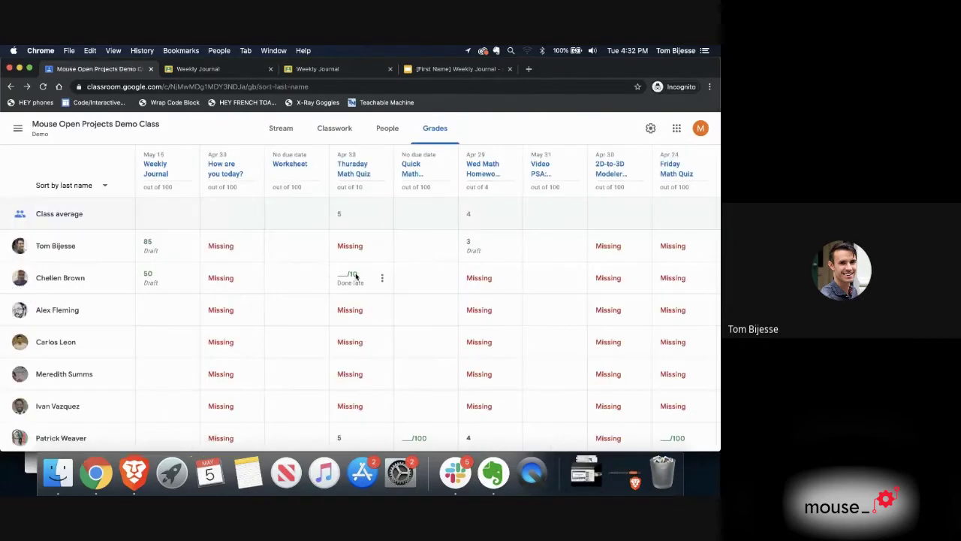
Step: Open the student work for Wed Math Homework, view the second student's document, and close it
scroll(436, 331, "down", 1)
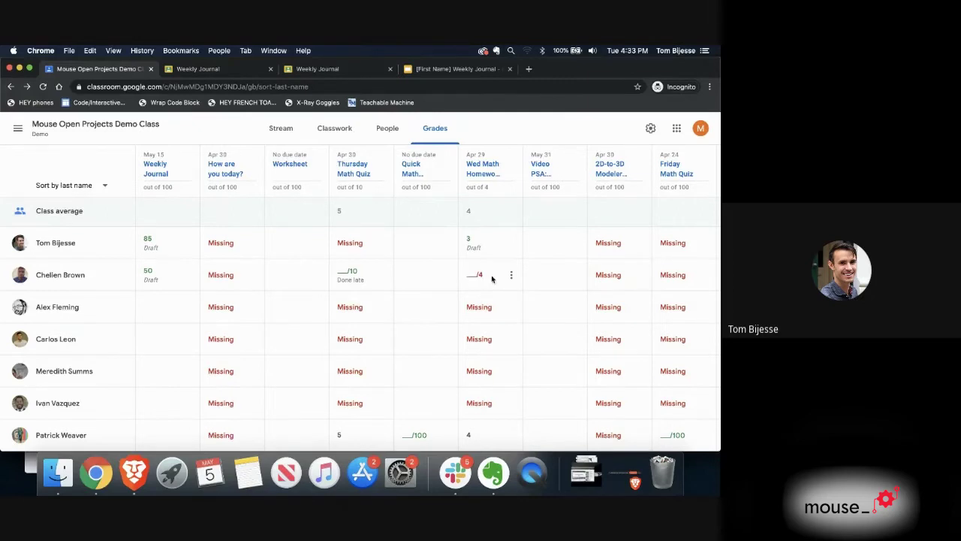
left_click(483, 170)
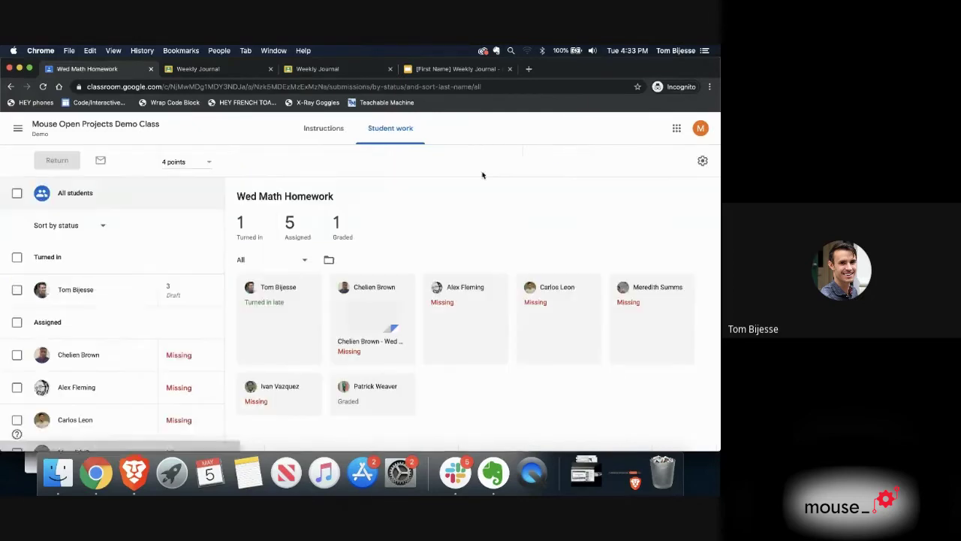
scroll(363, 210, "down", 1)
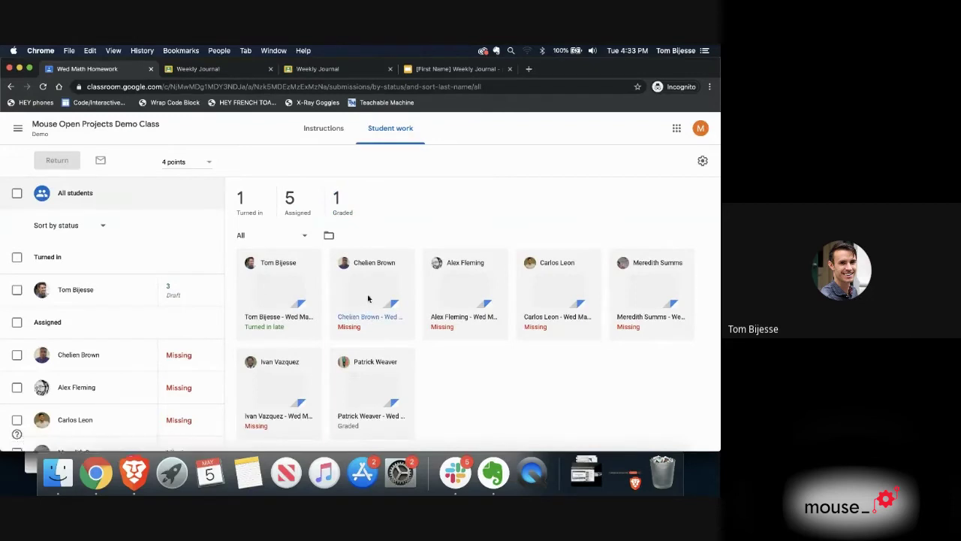
left_click(368, 298)
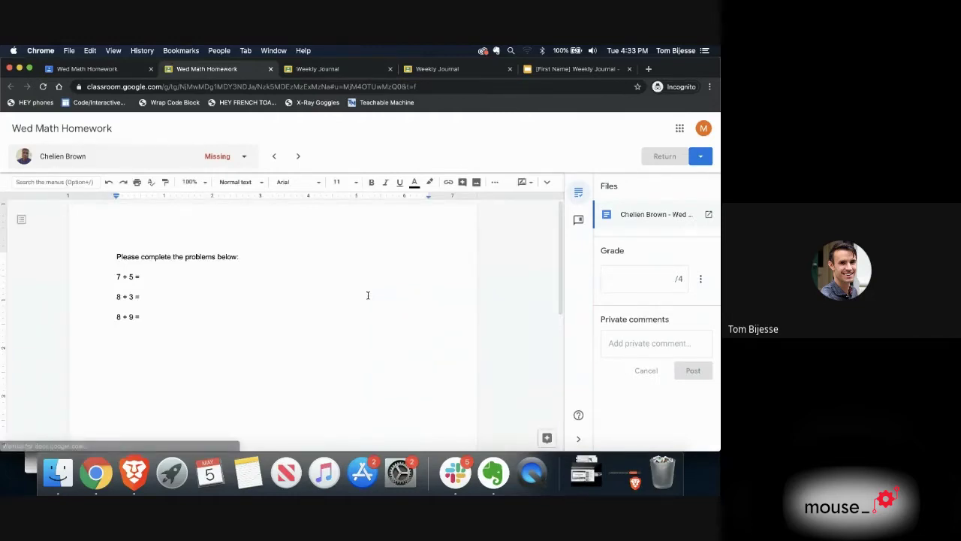
left_click(271, 68)
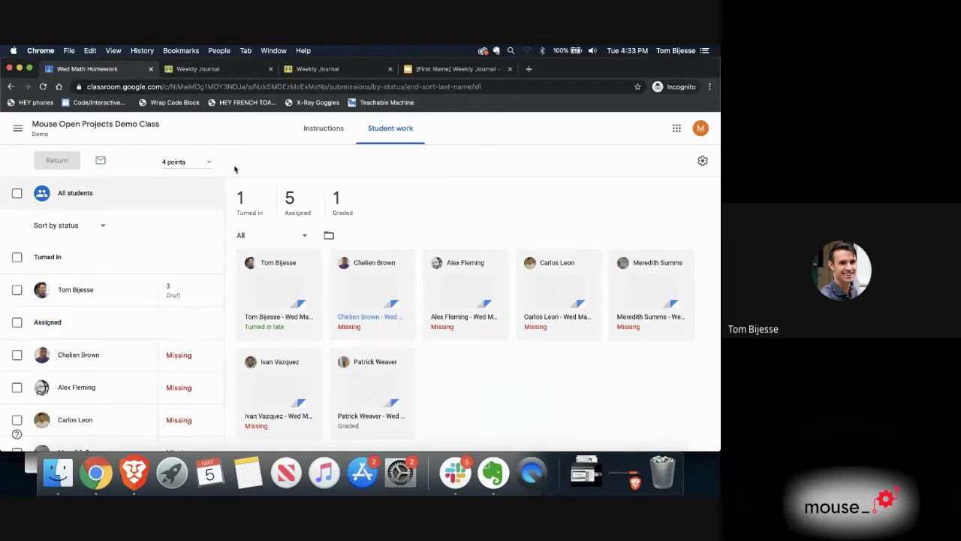
Step: Go to the class's people list and look over its teachers and students
left_click(70, 125)
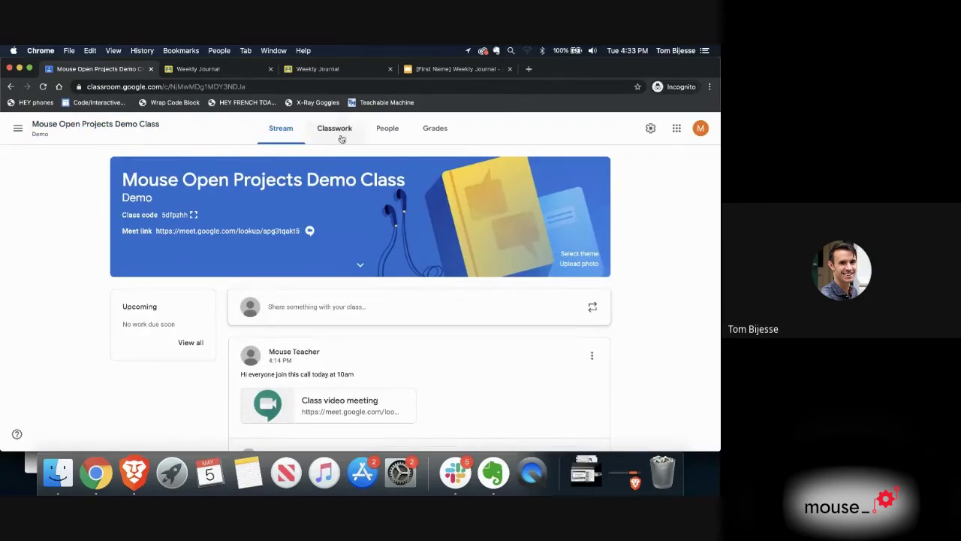
left_click(391, 132)
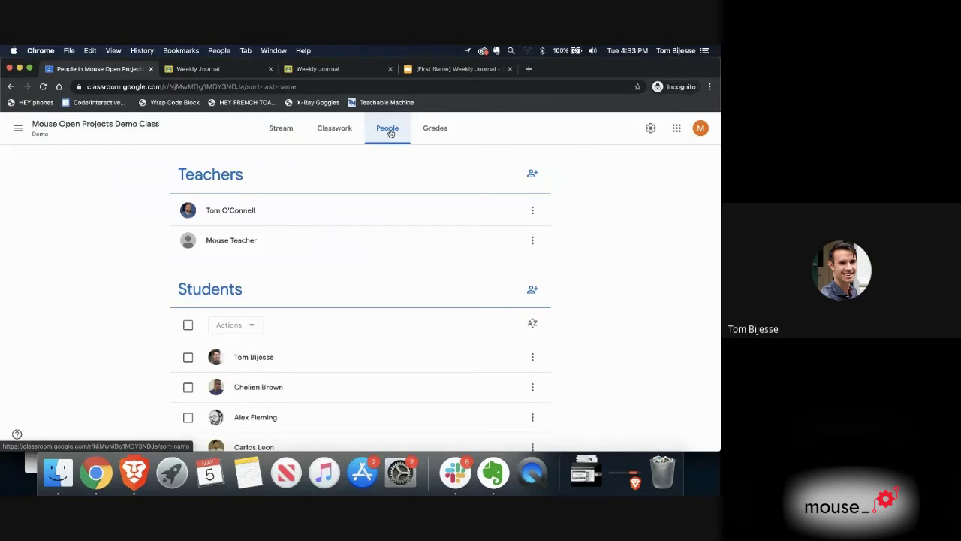
scroll(364, 264, "down", 3)
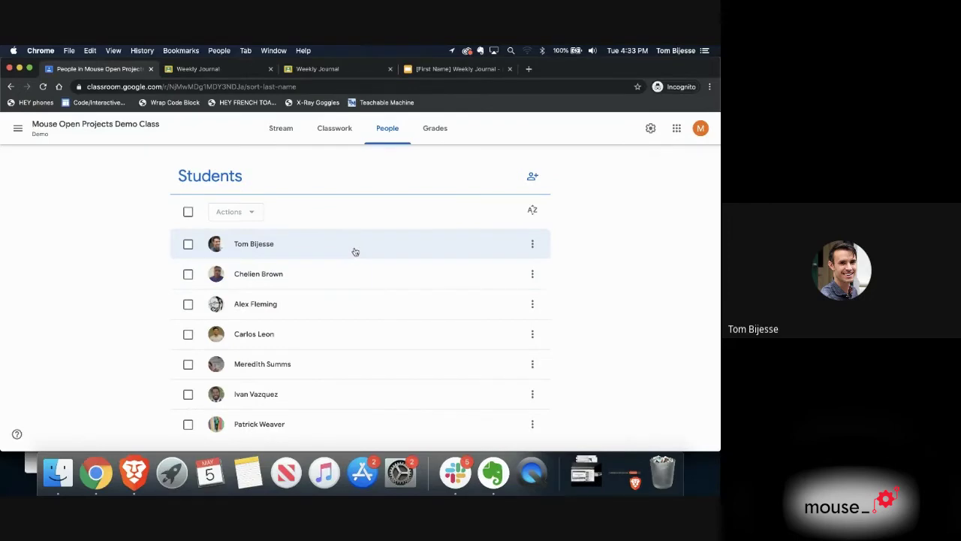
scroll(404, 247, "up", 3)
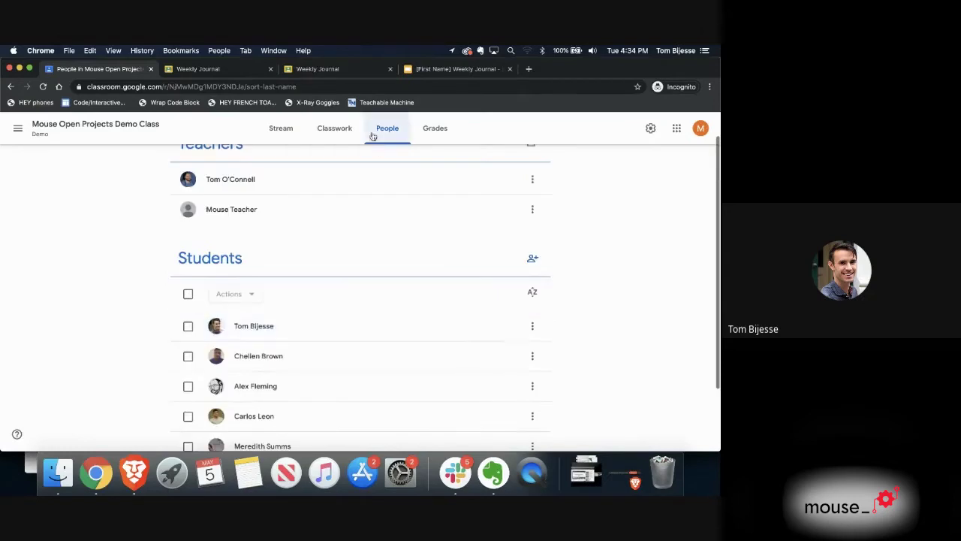
scroll(420, 239, "down", 1)
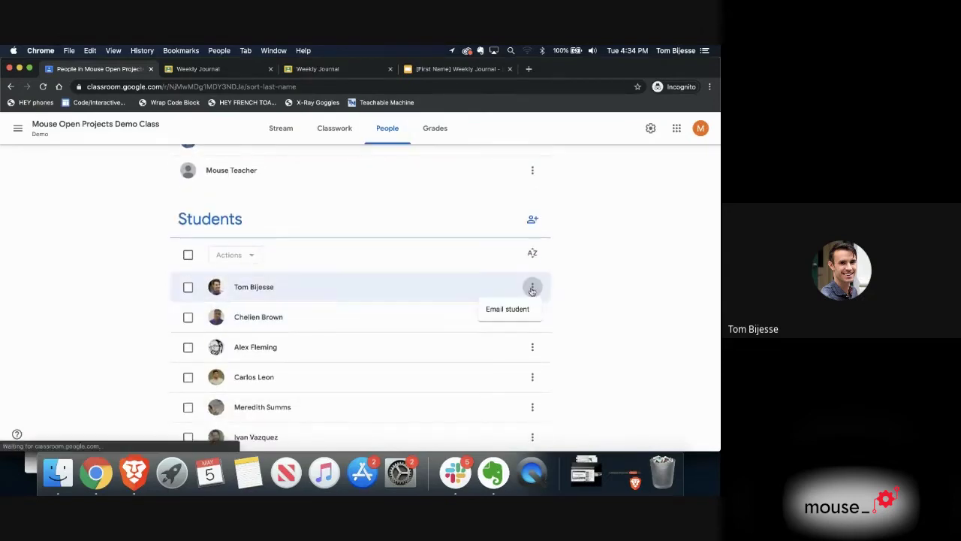
Step: Select the first student in the roster and look at the bulk actions offered, without applying any
left_click(188, 289)
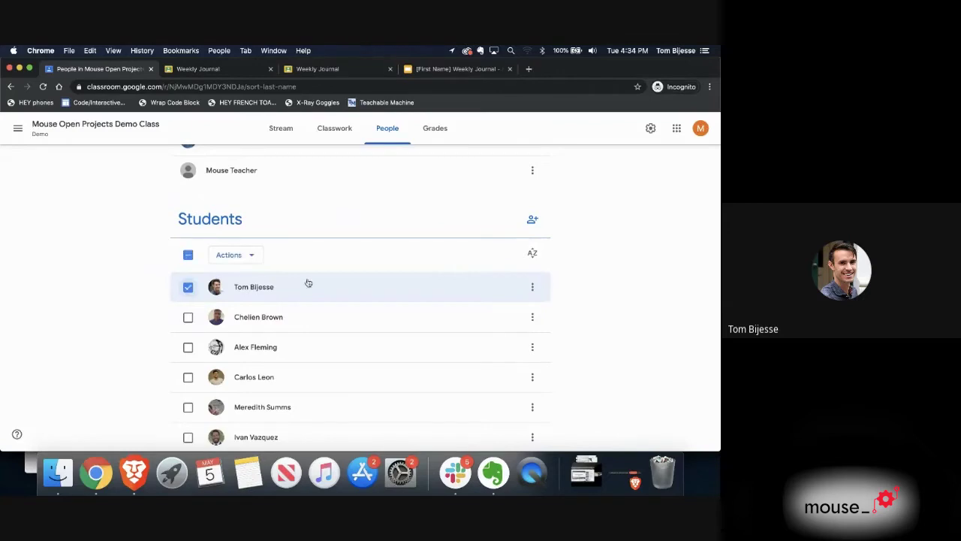
right_click(246, 295)
left_click(273, 260)
left_click(252, 258)
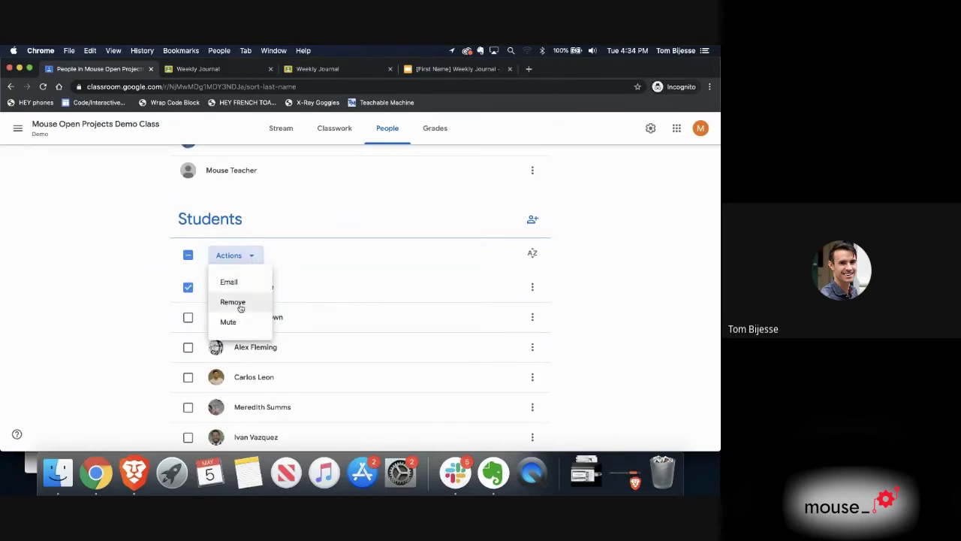
left_click(141, 339)
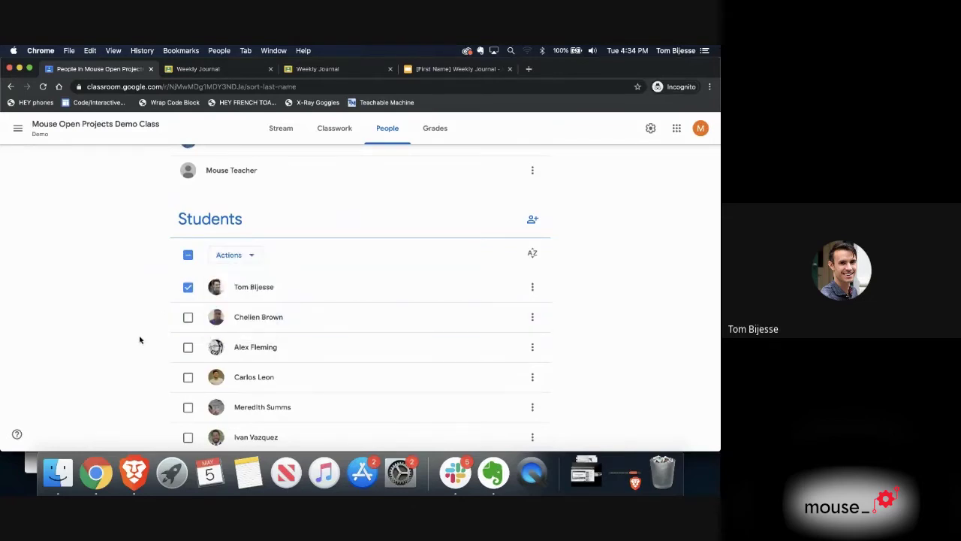
scroll(412, 318, "down", 2)
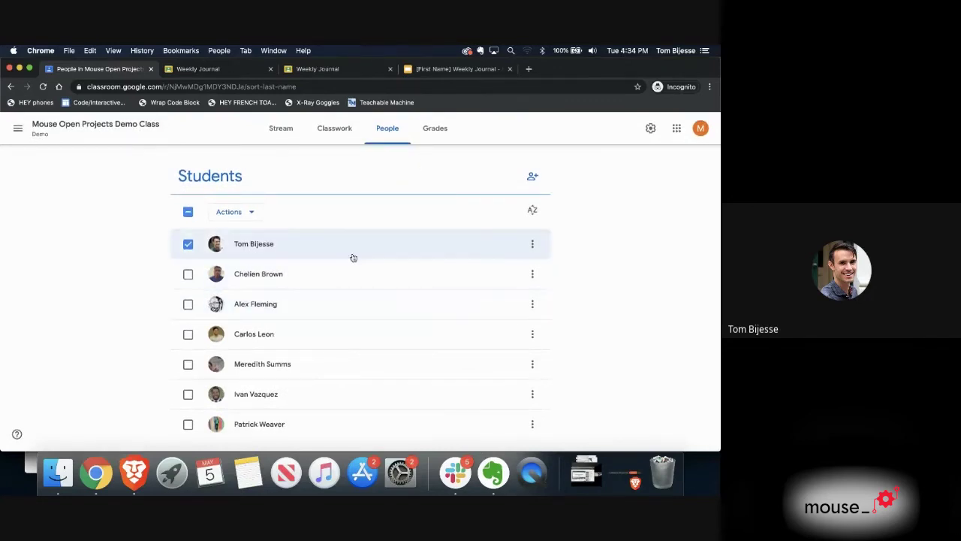
Step: Look over the class gradebook's assignment columns and student grades
left_click(427, 139)
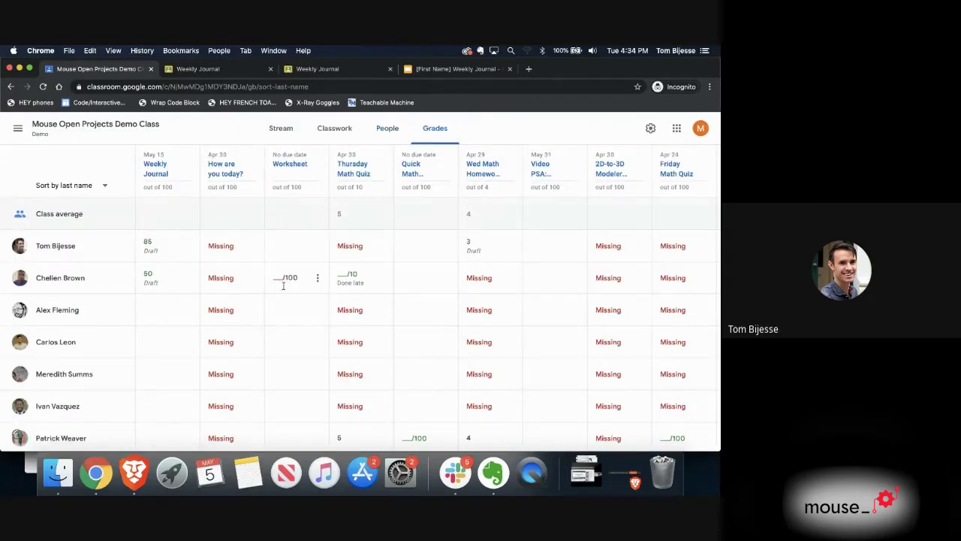
scroll(298, 284, "right", 2)
scroll(297, 282, "left", 2)
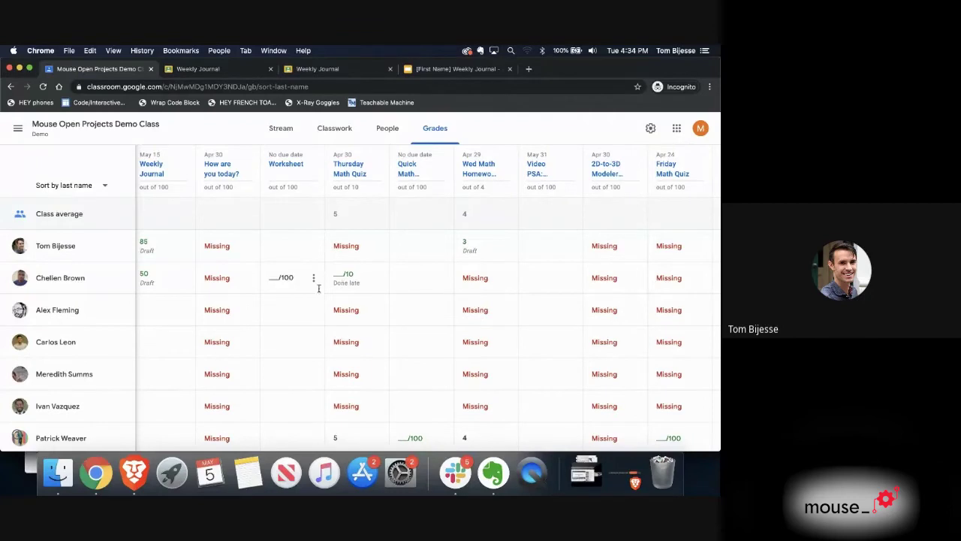
Step: Return to the roster and check the bulk actions for the selected student, dismissing them without a choice
left_click(379, 130)
left_click(248, 215)
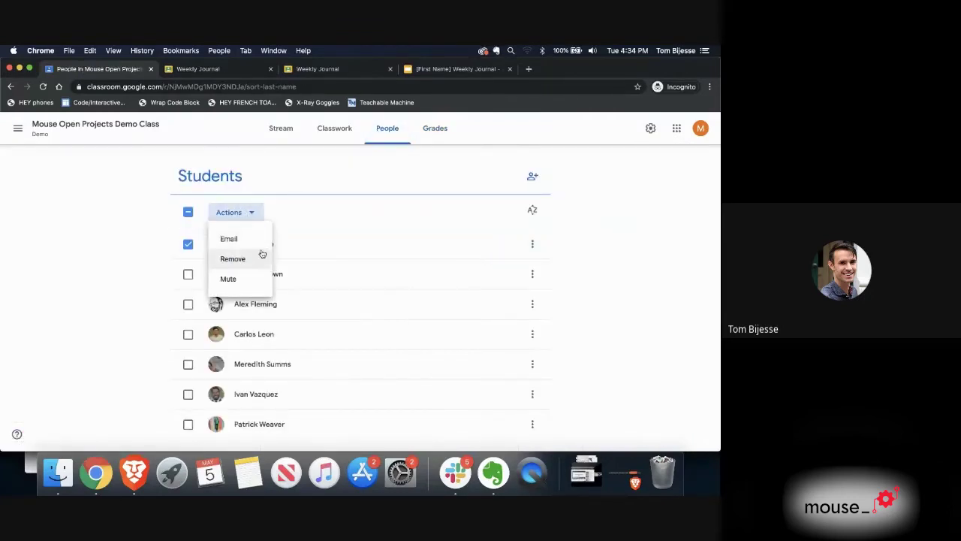
left_click(133, 243)
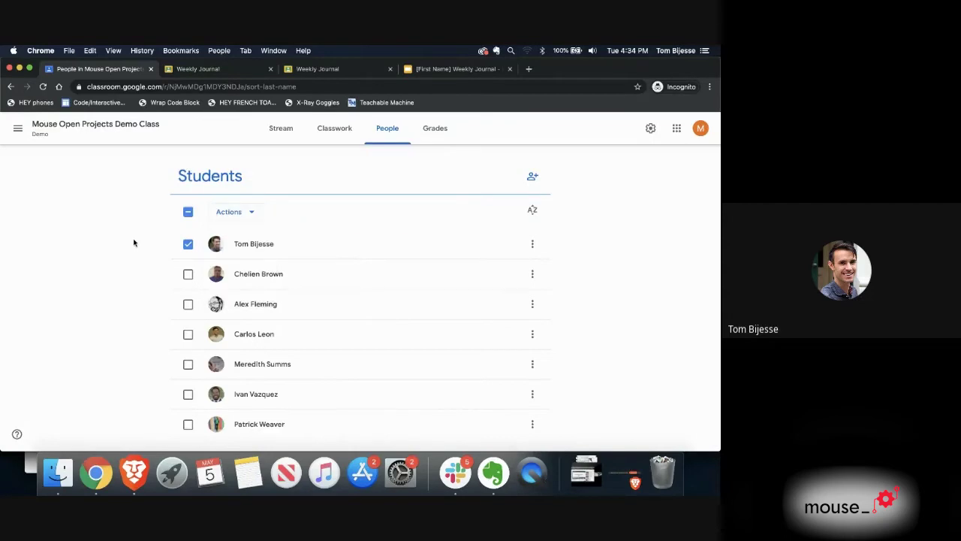
Step: Open the class settings from the stream page and review the Class Details and General sections
left_click(71, 132)
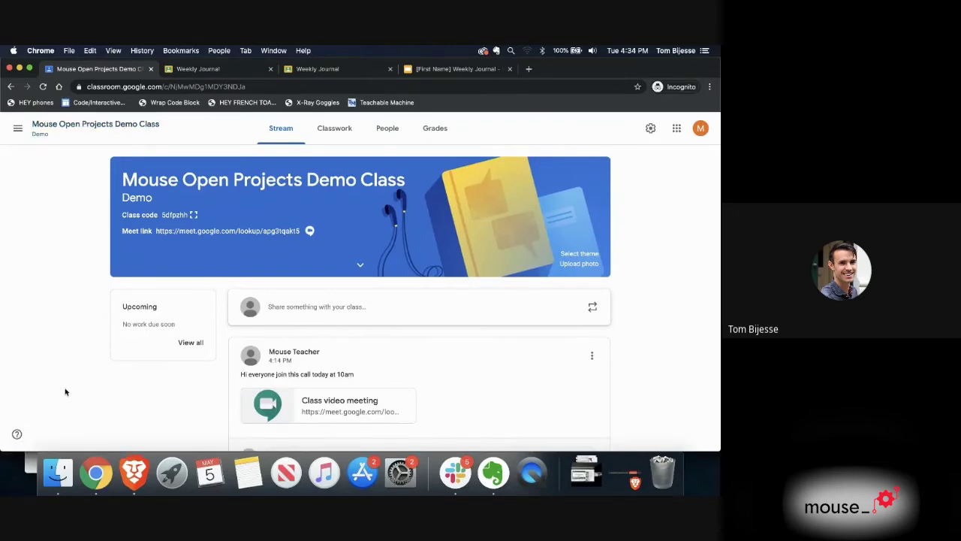
left_click(651, 130)
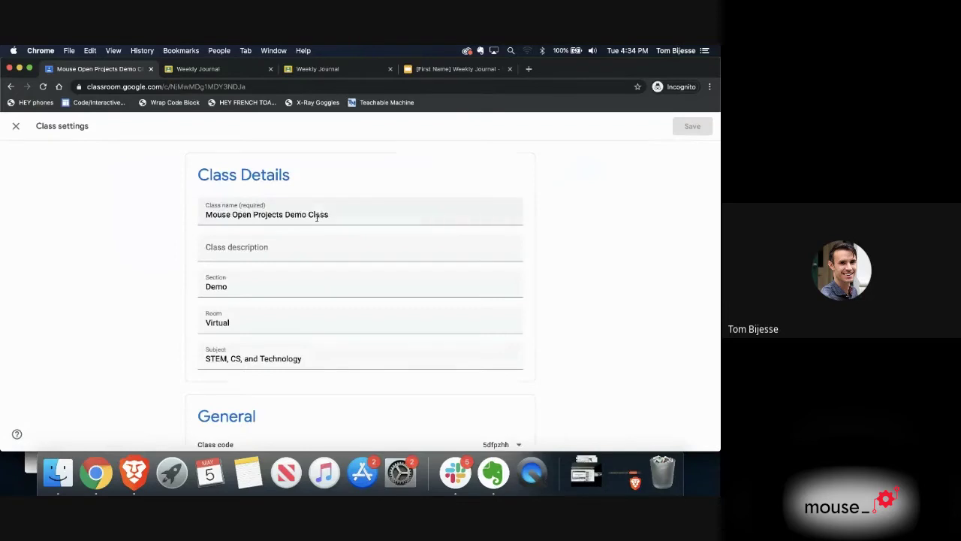
scroll(317, 217, "down", 3)
scroll(317, 217, "down", 2)
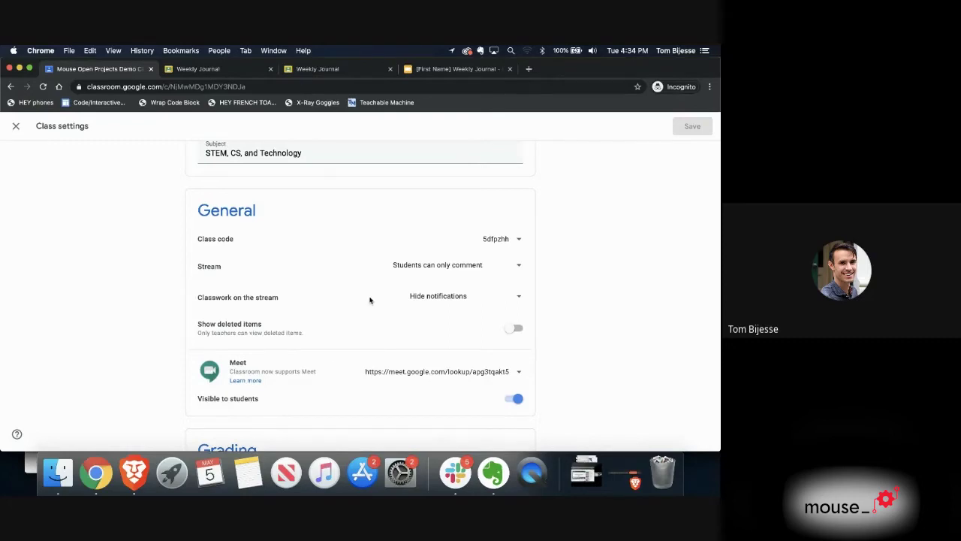
Step: Examine the Classwork on the stream options, keep Hide notifications, and close the class settings without saving
left_click(441, 299)
left_click(440, 299)
left_click(521, 300)
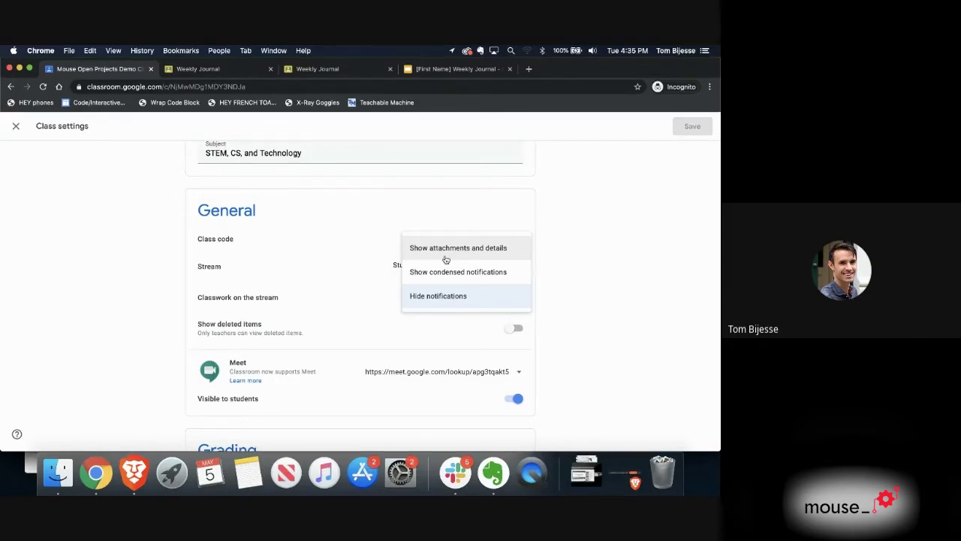
left_click(410, 296)
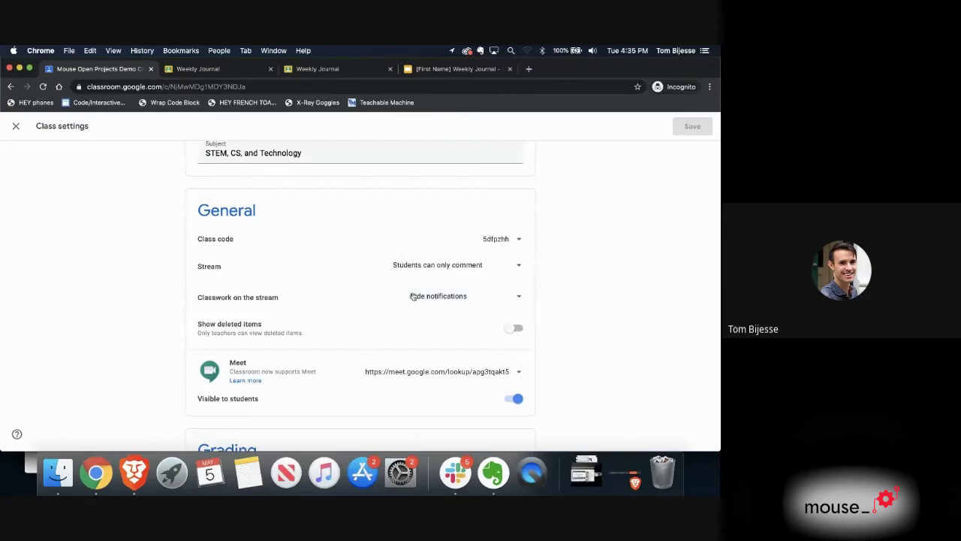
left_click(452, 297)
left_click(610, 218)
left_click(17, 126)
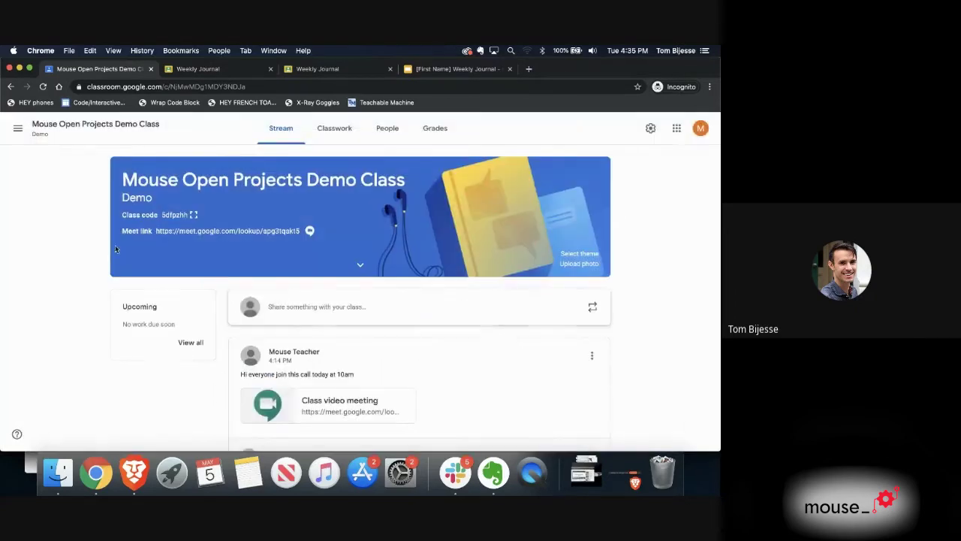
Step: Look through the older posts in the class stream and return to the newest announcement
scroll(340, 312, "down", 15)
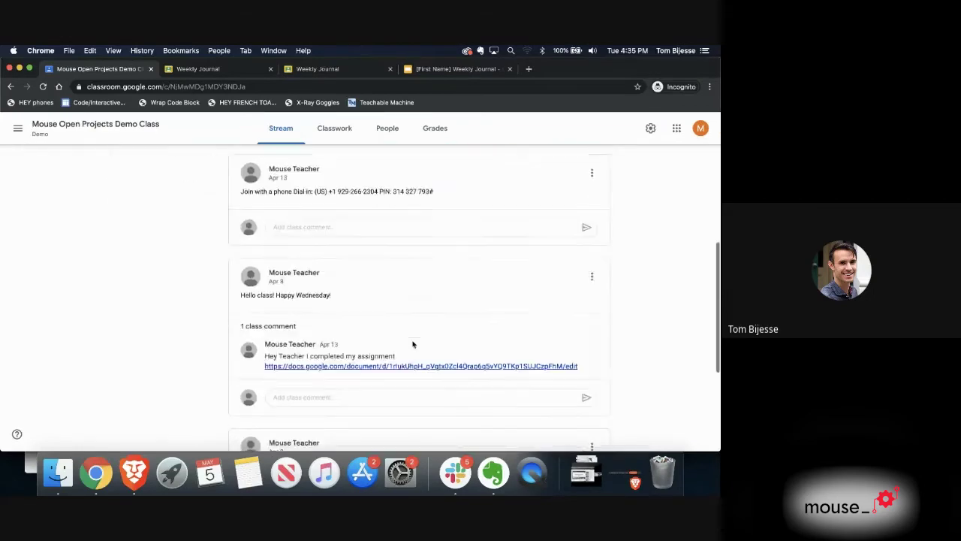
scroll(412, 344, "down", 15)
scroll(412, 344, "up", 8)
scroll(413, 344, "down", 5)
scroll(413, 344, "down", 3)
scroll(412, 344, "up", 20)
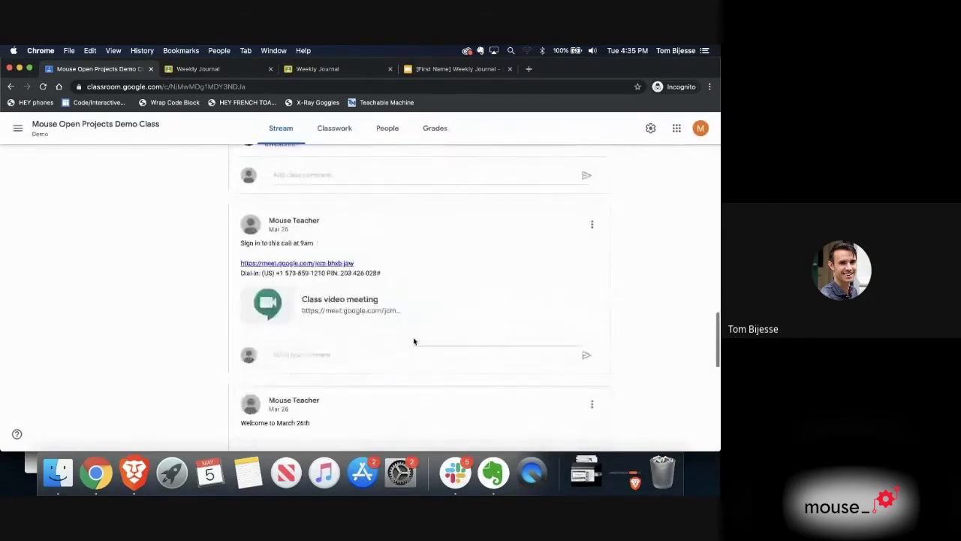
scroll(413, 341, "down", 1)
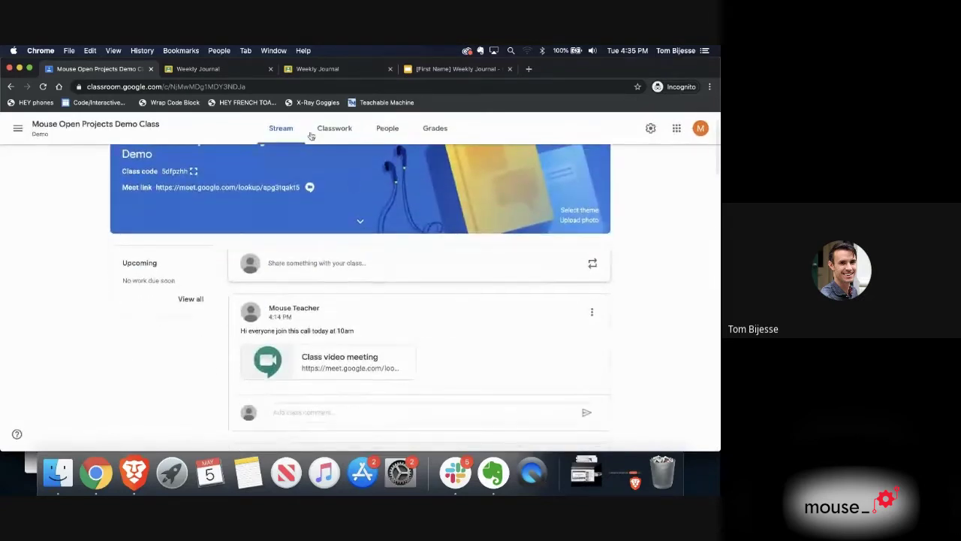
Step: Go through the class's Classwork page to the general Classroom settings and review the email notification options
left_click(334, 130)
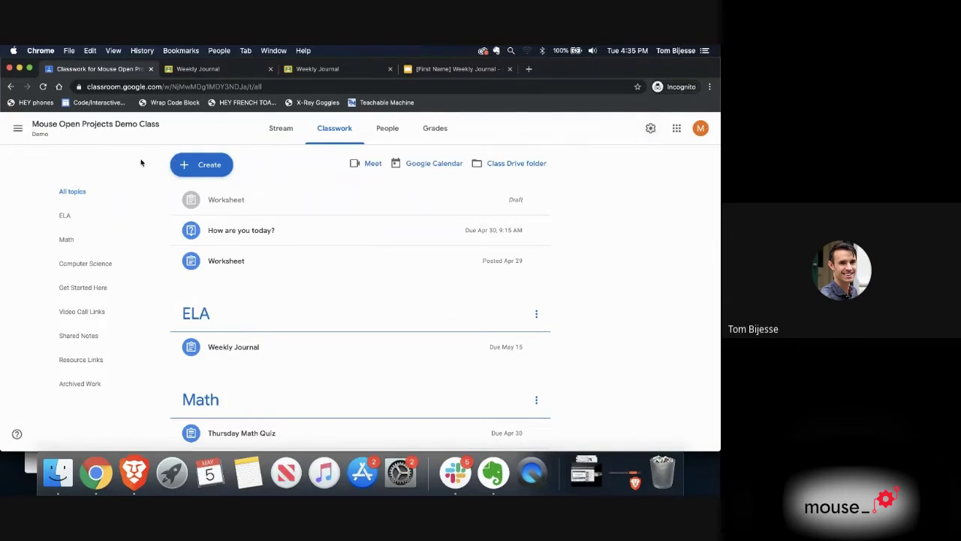
left_click(16, 131)
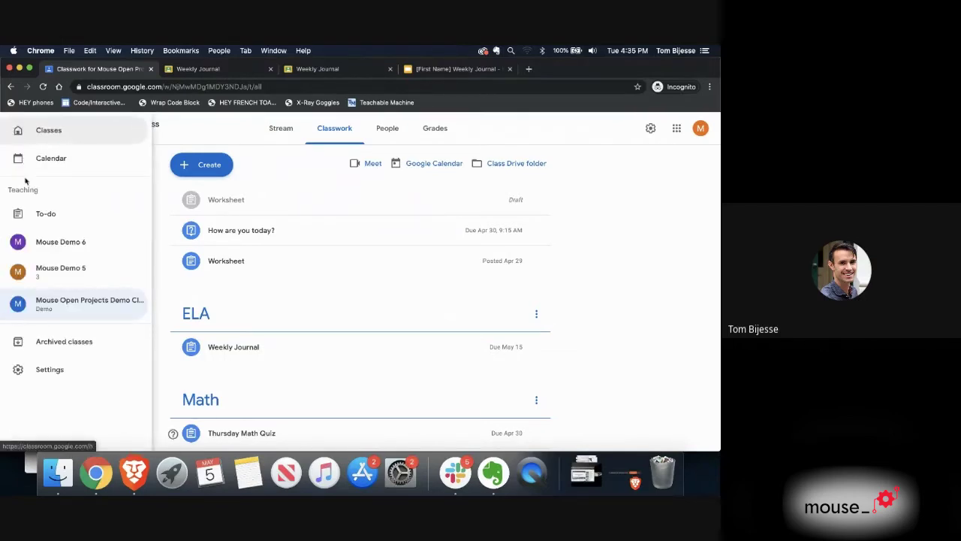
left_click(44, 370)
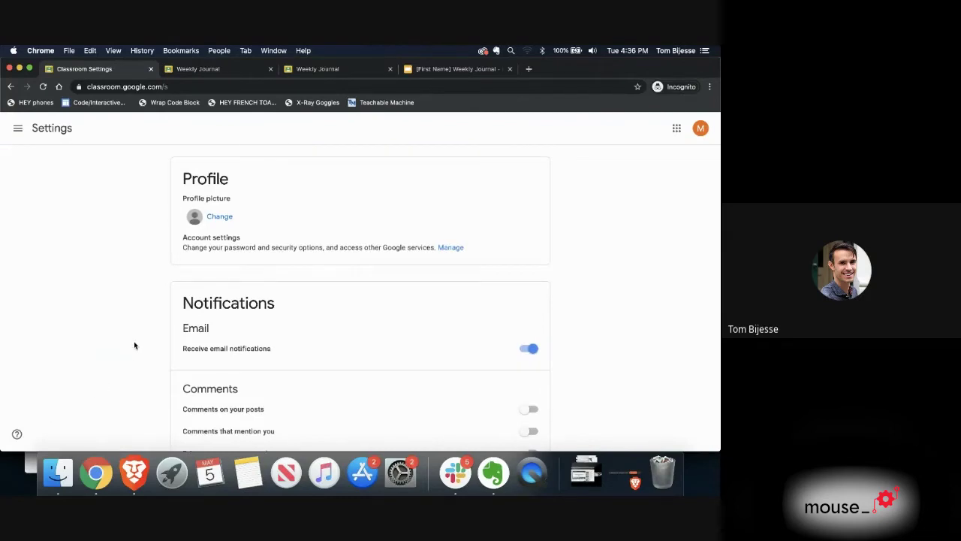
scroll(134, 345, "down", 2)
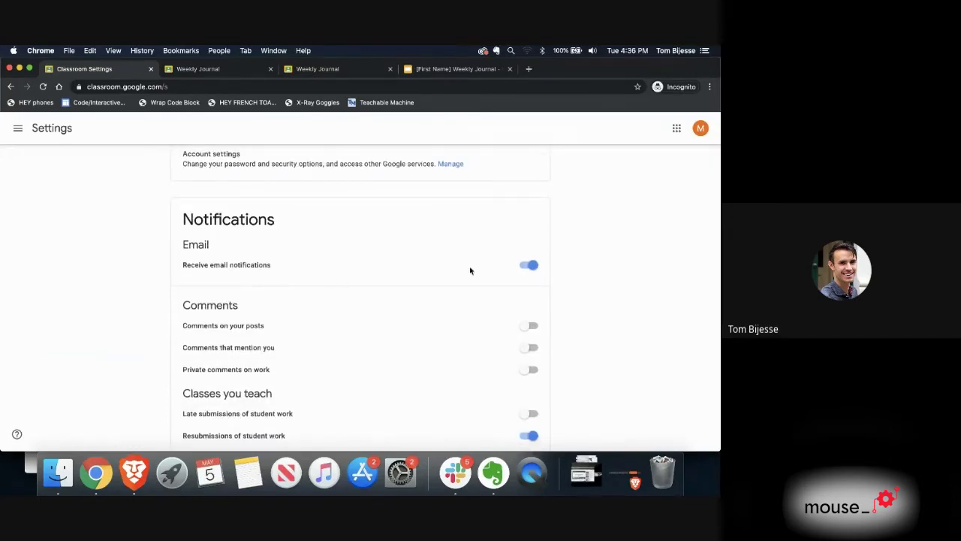
scroll(470, 268, "down", 1)
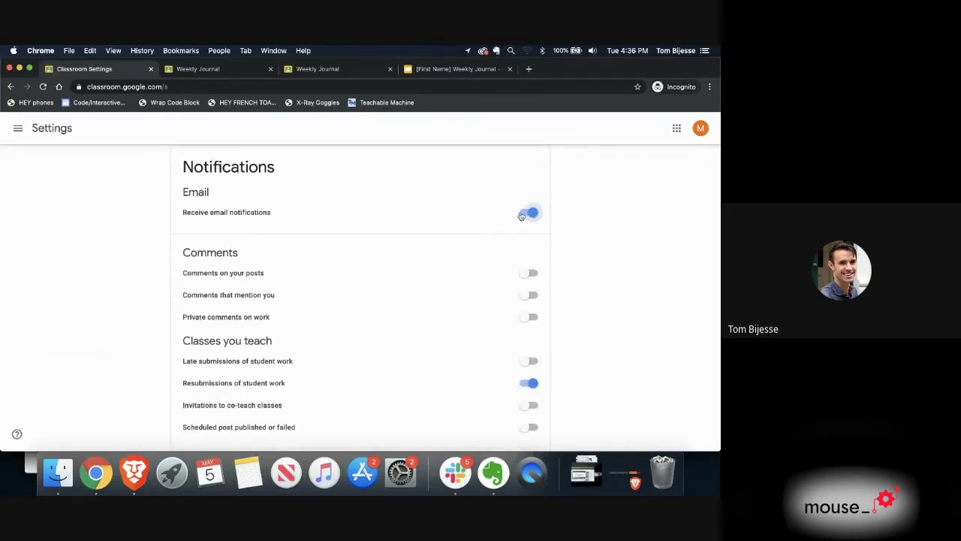
Step: Turn off receiving email notifications, check the list of classes without choosing one, and turn email notifications back on
left_click(530, 213)
scroll(524, 215, "up", 3)
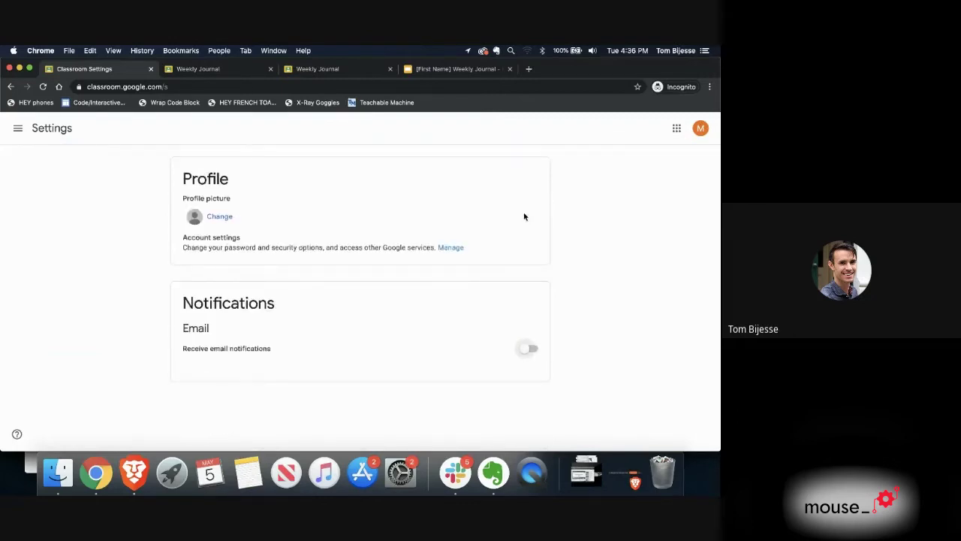
left_click(18, 127)
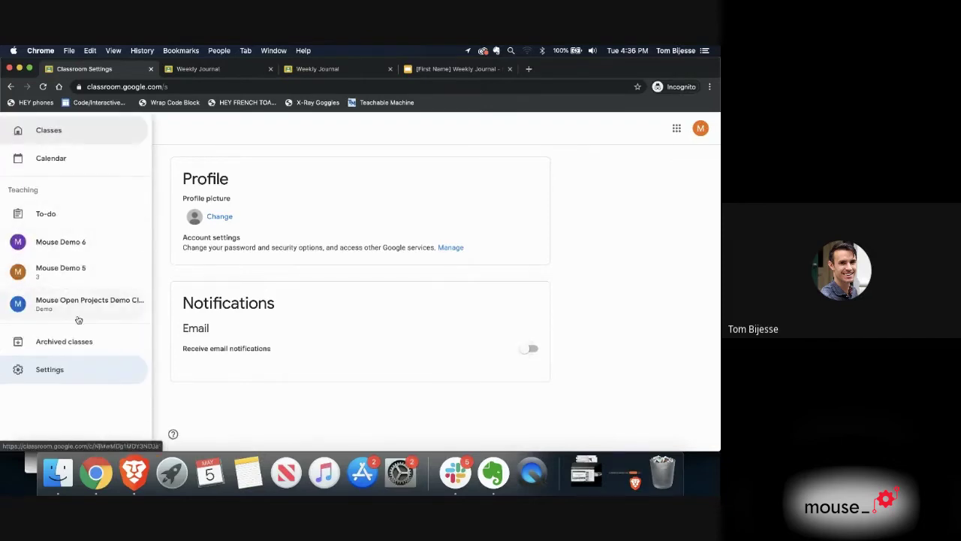
left_click(280, 398)
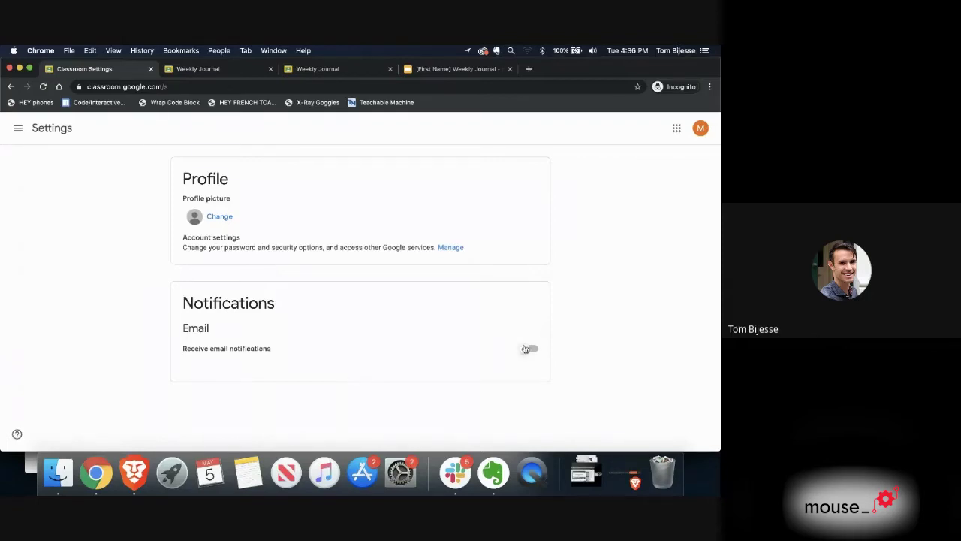
left_click(527, 350)
Step: Turn on email notifications for late submissions of student work and for invitations to co-teach classes
scroll(464, 324, "down", 5)
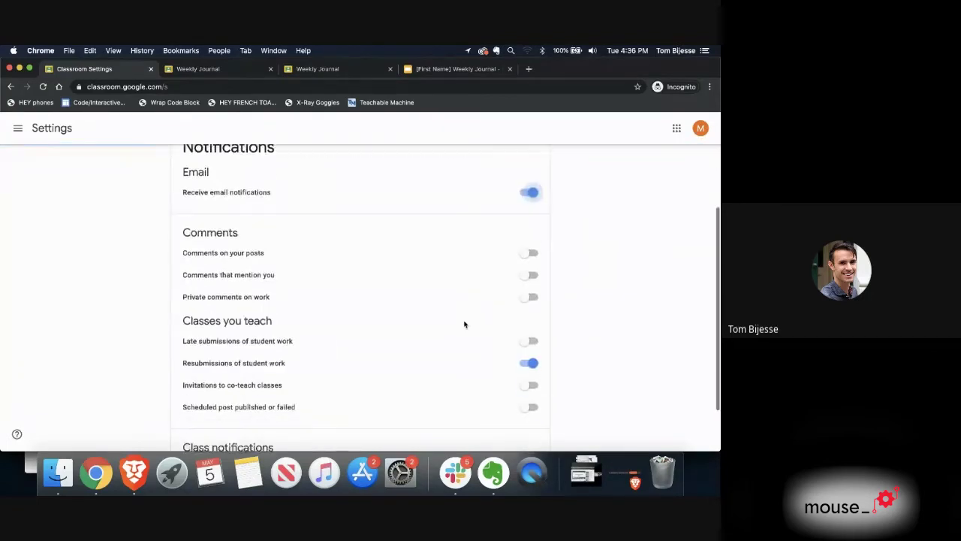
scroll(508, 271, "down", 1)
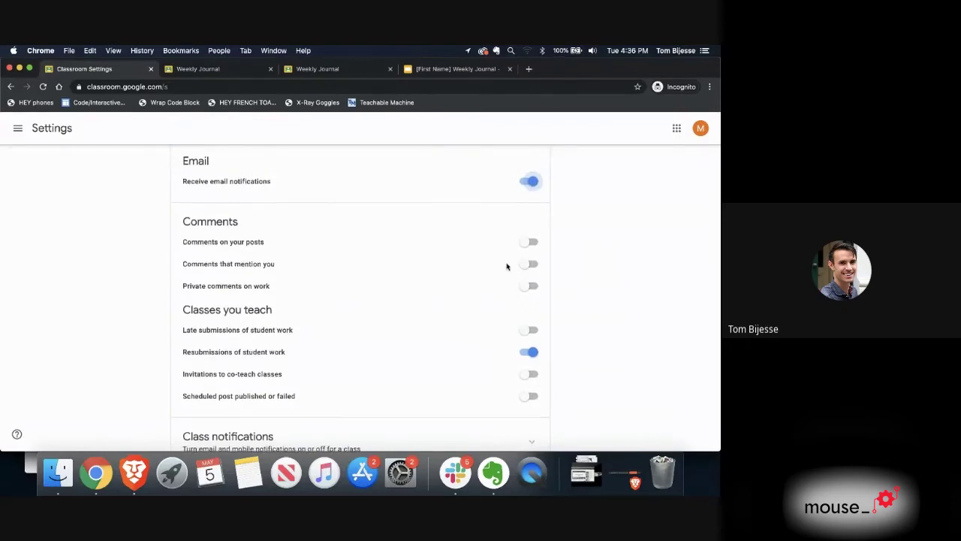
scroll(507, 266, "down", 1)
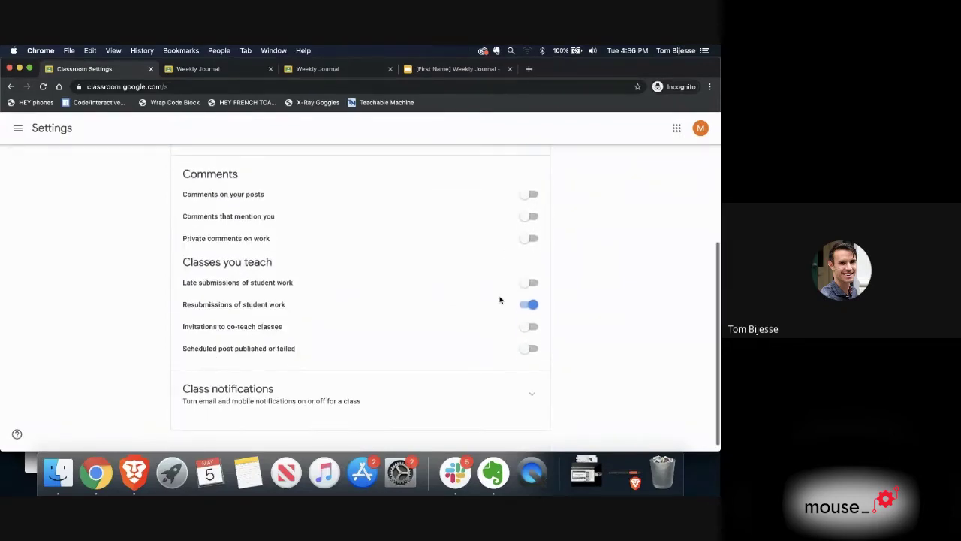
left_click(526, 288)
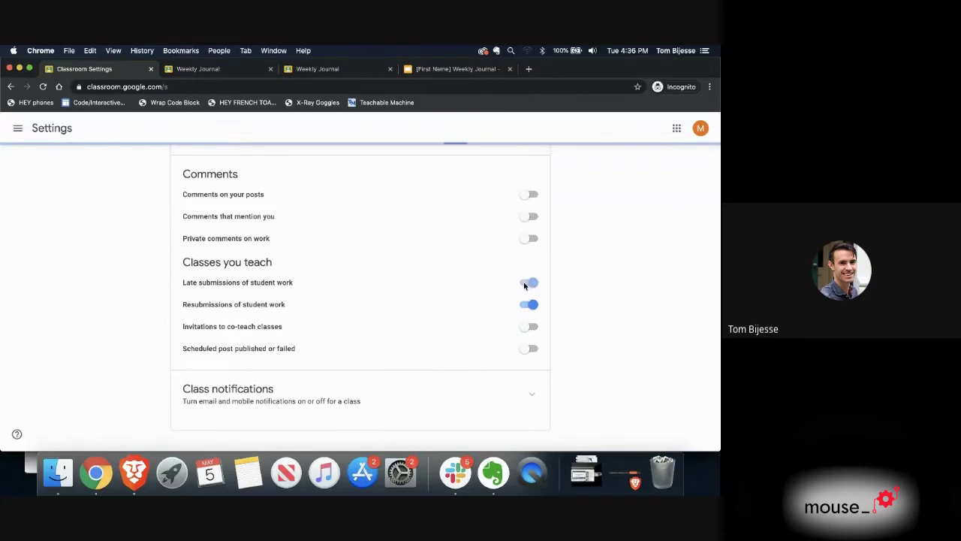
scroll(515, 337, "down", 1)
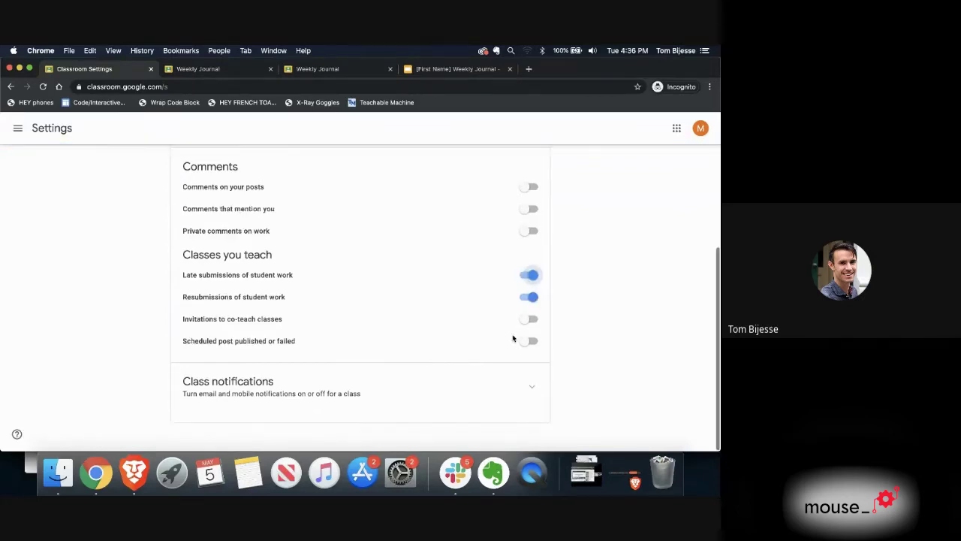
left_click(528, 322)
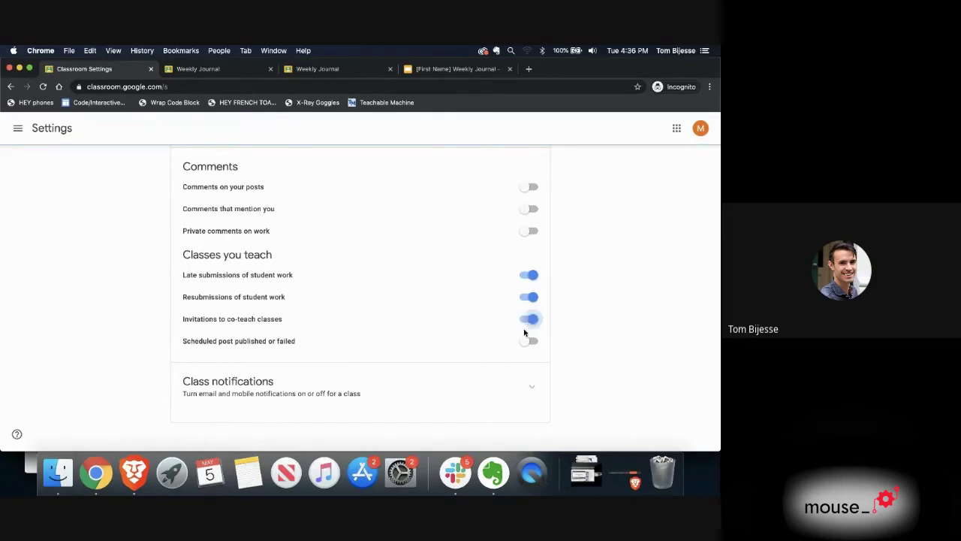
Step: Expand the Class notifications section and review the notification switches for each class
left_click(532, 390)
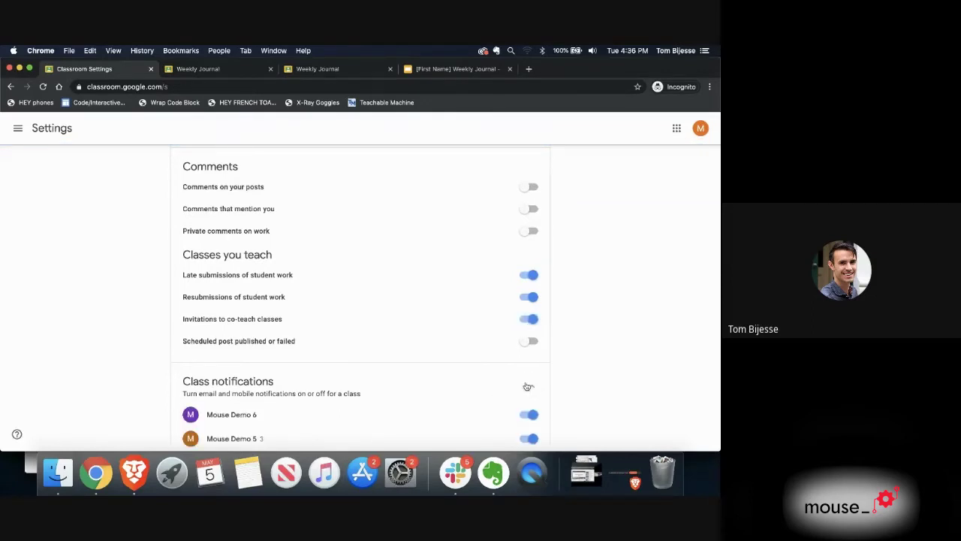
scroll(465, 358, "down", 2)
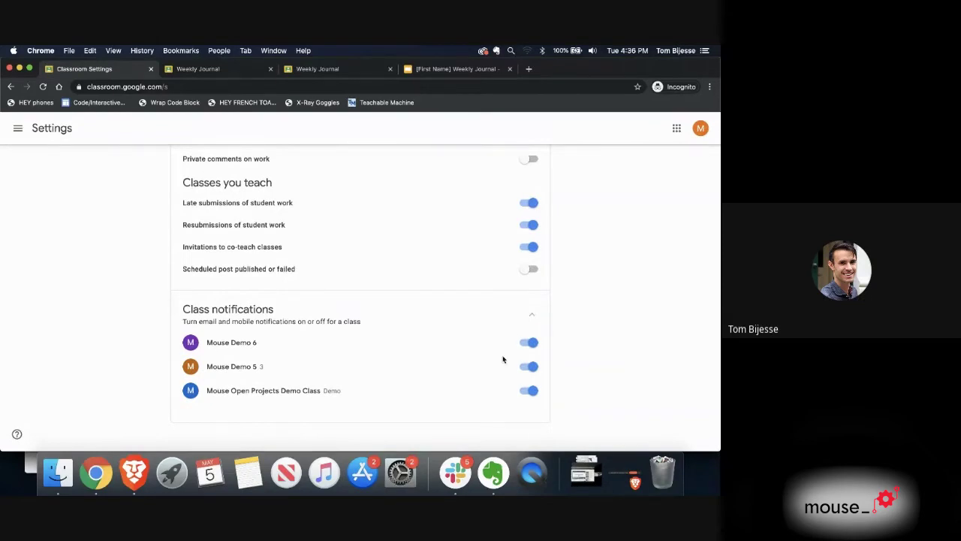
scroll(529, 313, "up", 1)
left_click(529, 313)
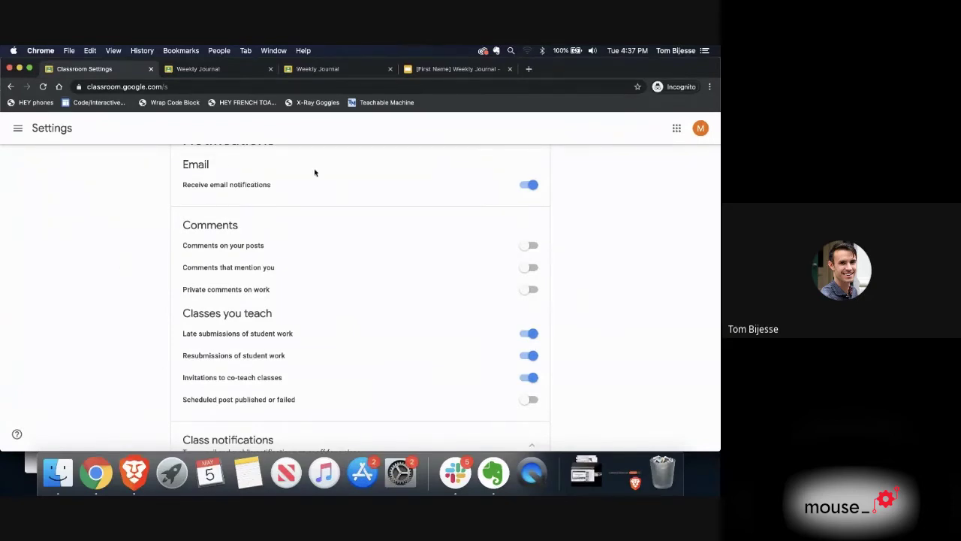
Step: Check the open Weekly Journal pages with the student's work and return to the Classroom settings
left_click(248, 71)
left_click(328, 72)
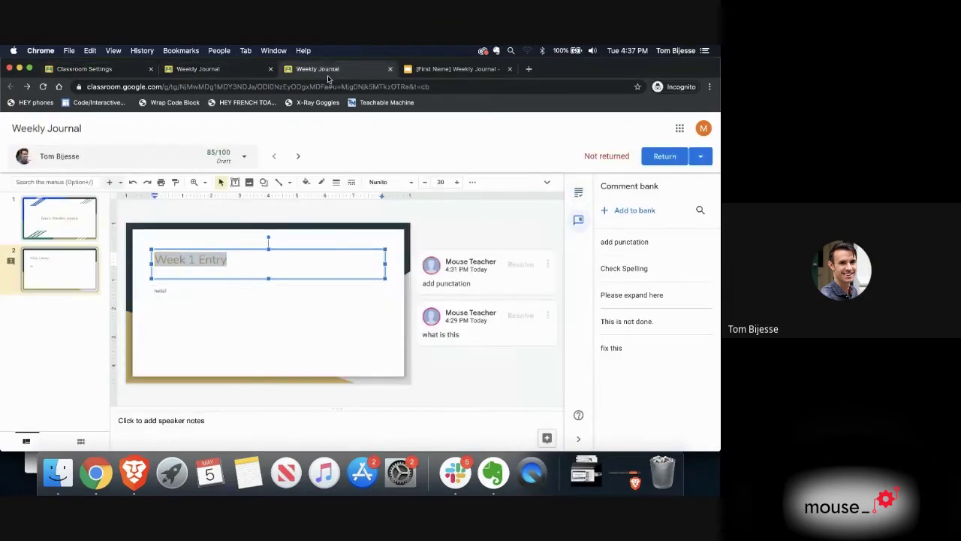
left_click(83, 69)
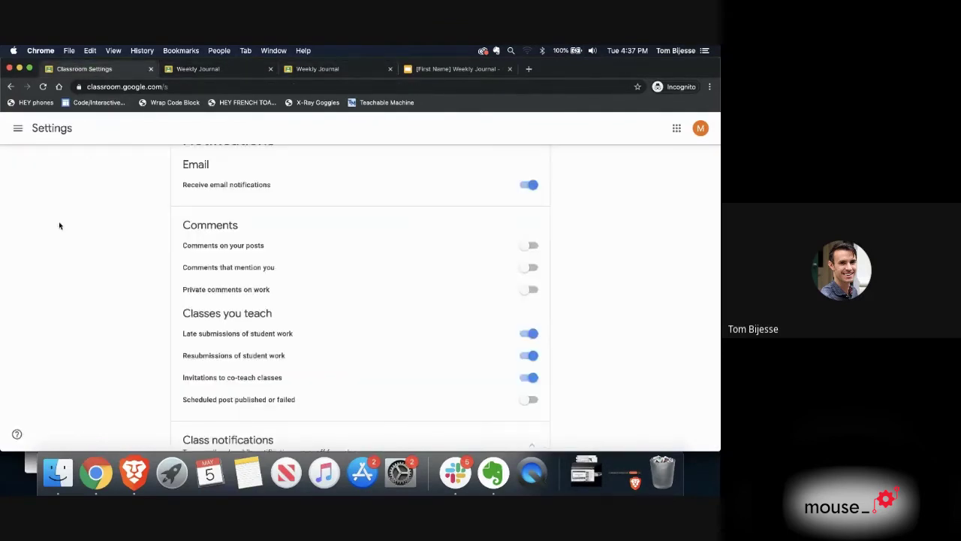
Step: Open Mouse Open Projects Demo Class from the classes overview and look through its Classwork topics
left_click(18, 127)
left_click(30, 131)
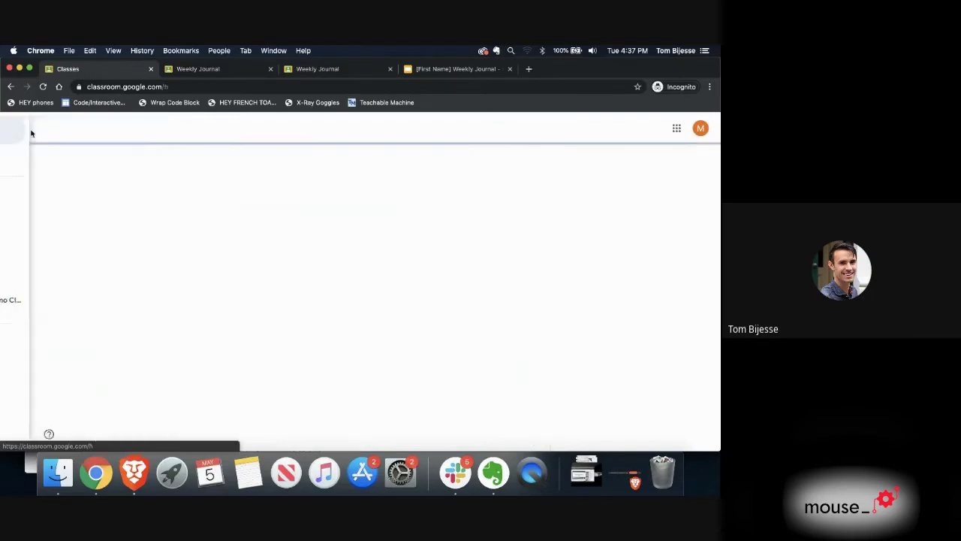
left_click(391, 168)
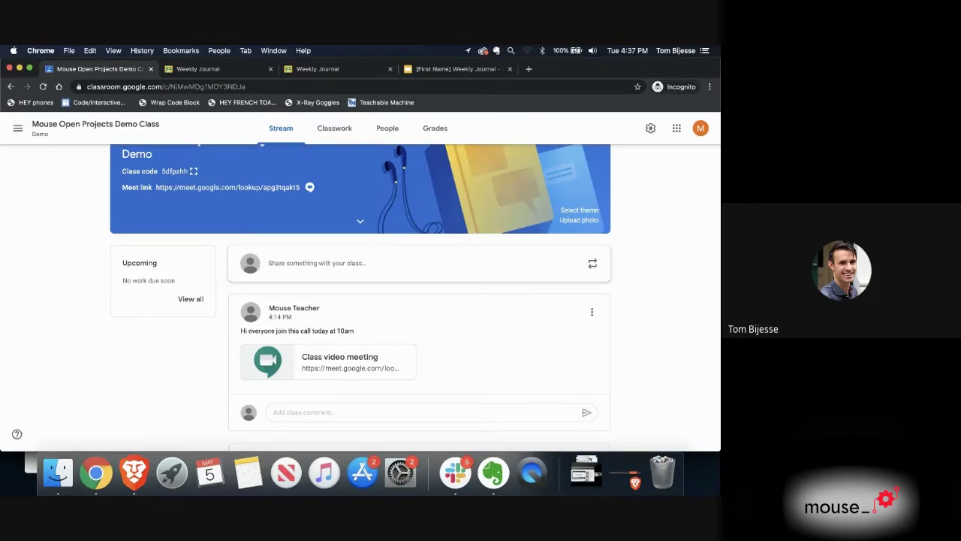
left_click(330, 128)
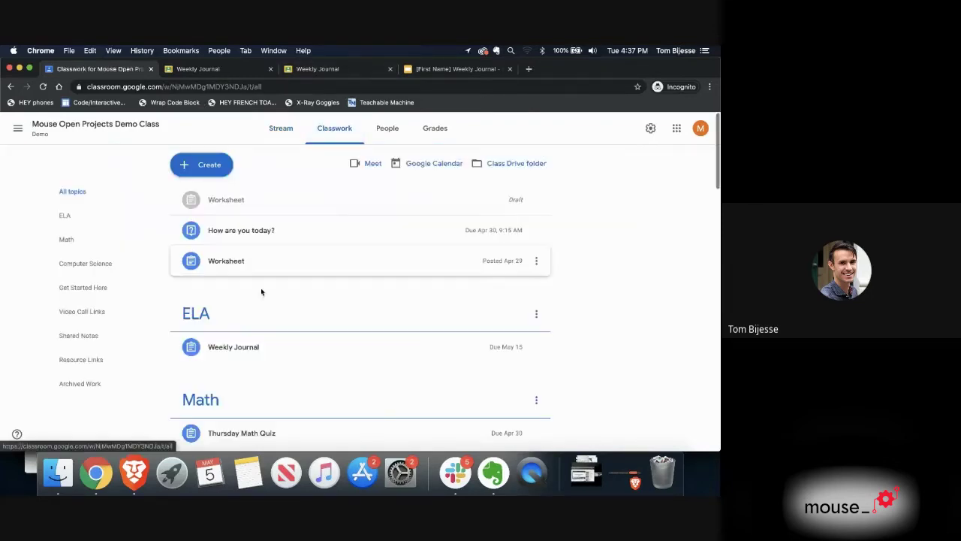
scroll(259, 292, "down", 15)
scroll(256, 293, "up", 15)
Step: Return to the class stream and check the options for the newest announcement, dismissing them without a choice
left_click(280, 131)
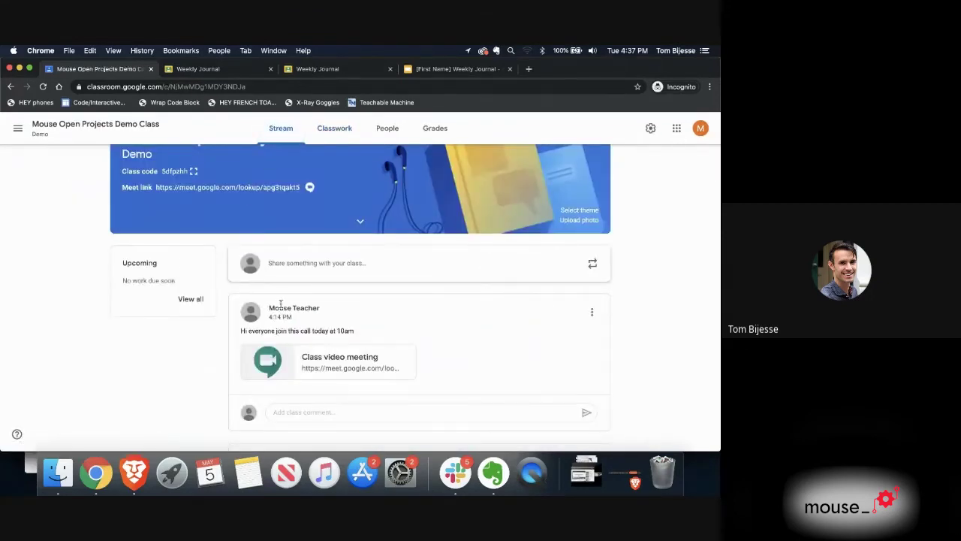
scroll(327, 297, "down", 1)
left_click(591, 300)
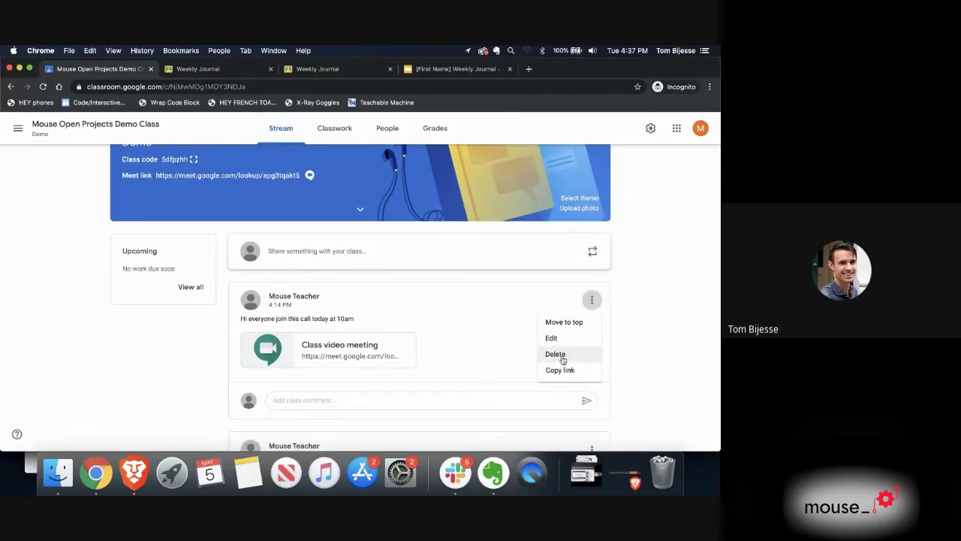
left_click(515, 322)
Step: Look through the class roster of teachers and students, and view the gradebook
left_click(387, 137)
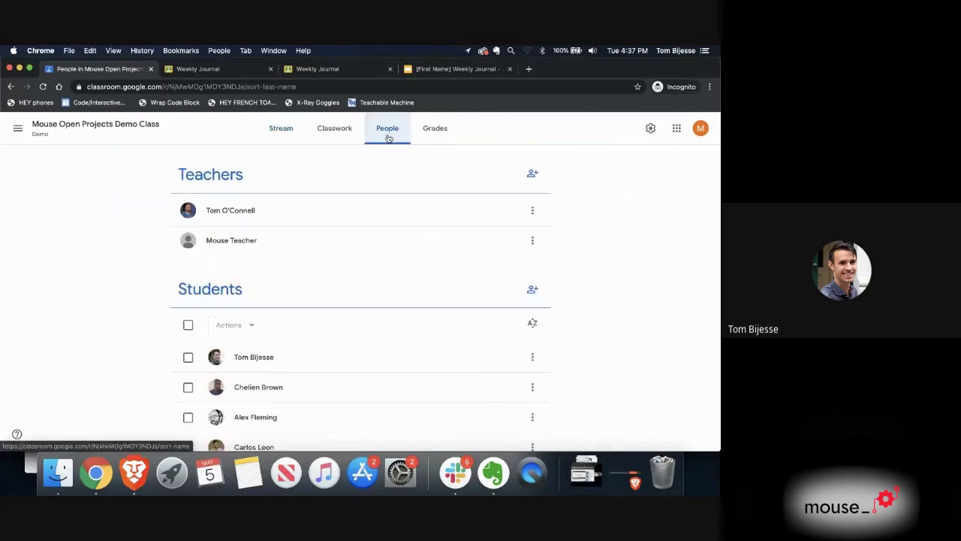
scroll(343, 311, "down", 3)
scroll(341, 308, "up", 1)
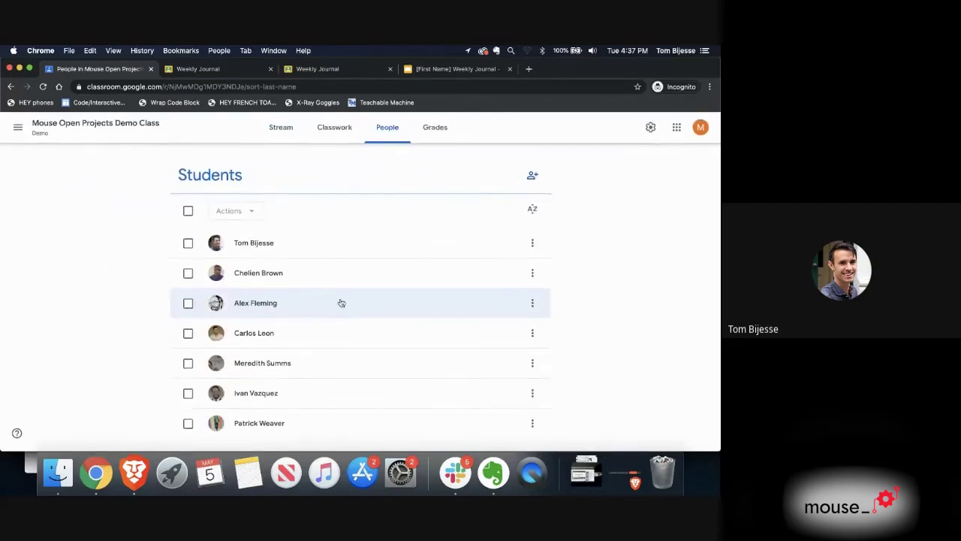
left_click(423, 134)
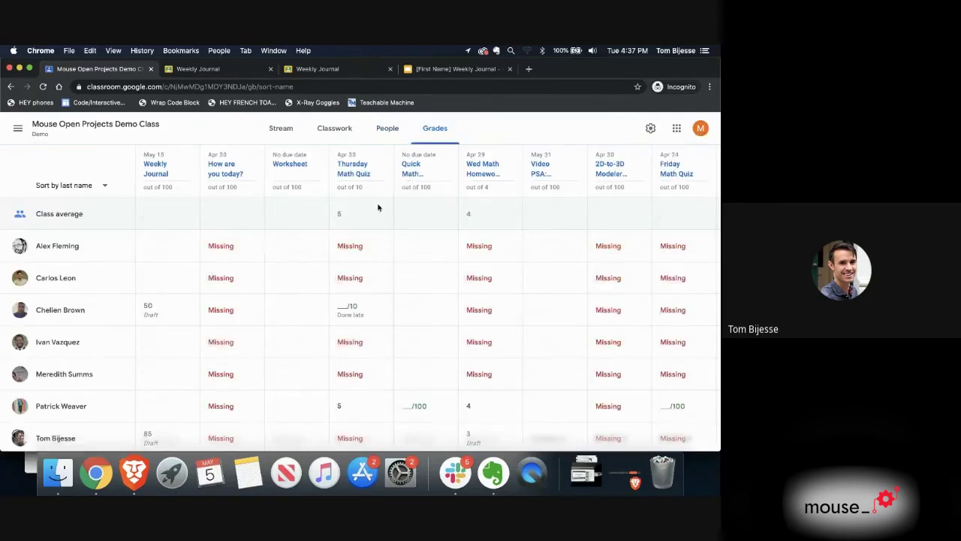
Step: Open the first listed student's individual page from the roster and go back to the roster
left_click(387, 130)
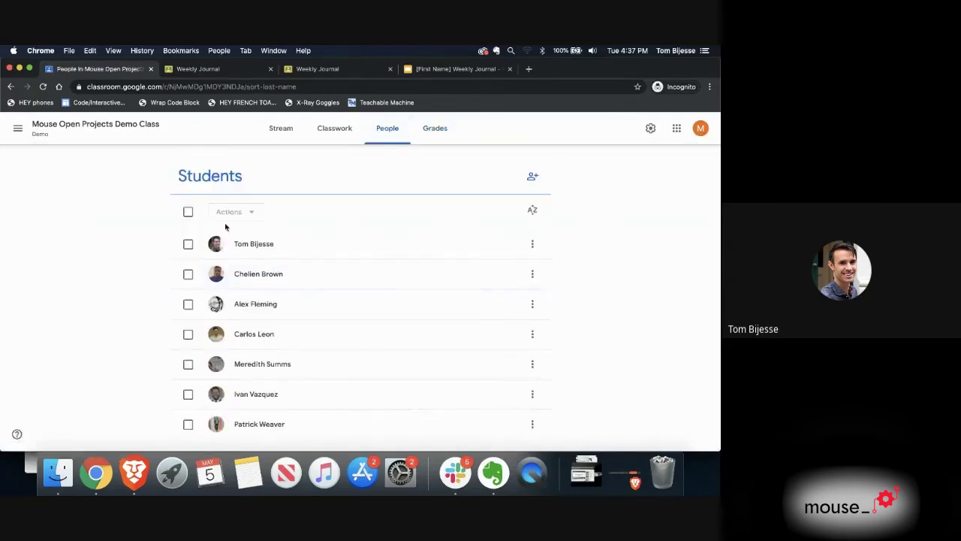
left_click(221, 246)
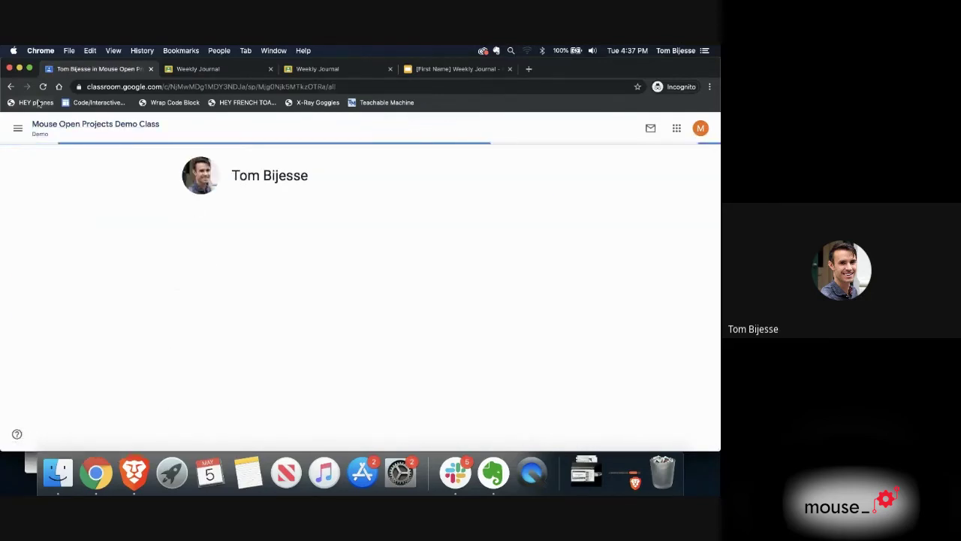
left_click(10, 86)
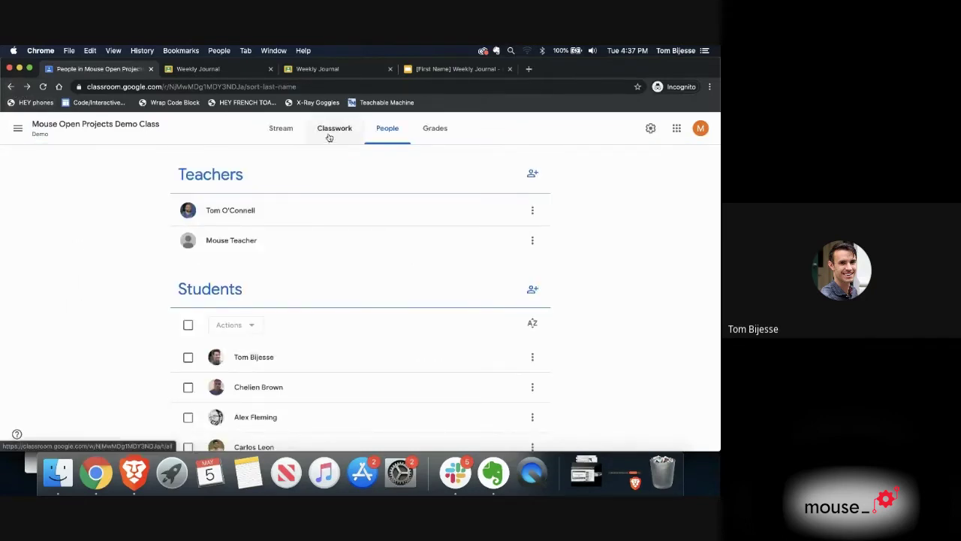
Step: Find the Thursday Math Quiz under the Math topic in Classwork and open the assignment for editing
left_click(329, 136)
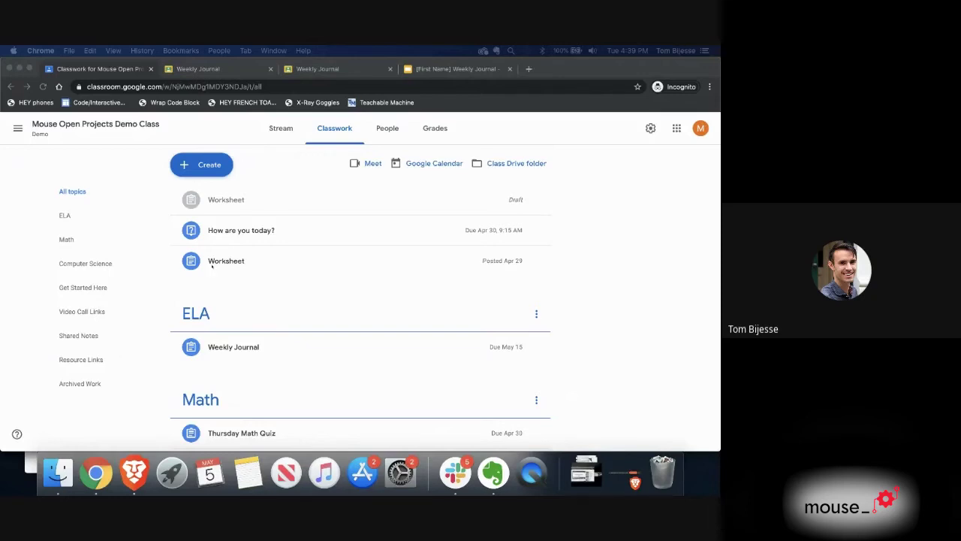
scroll(268, 311, "down", 3)
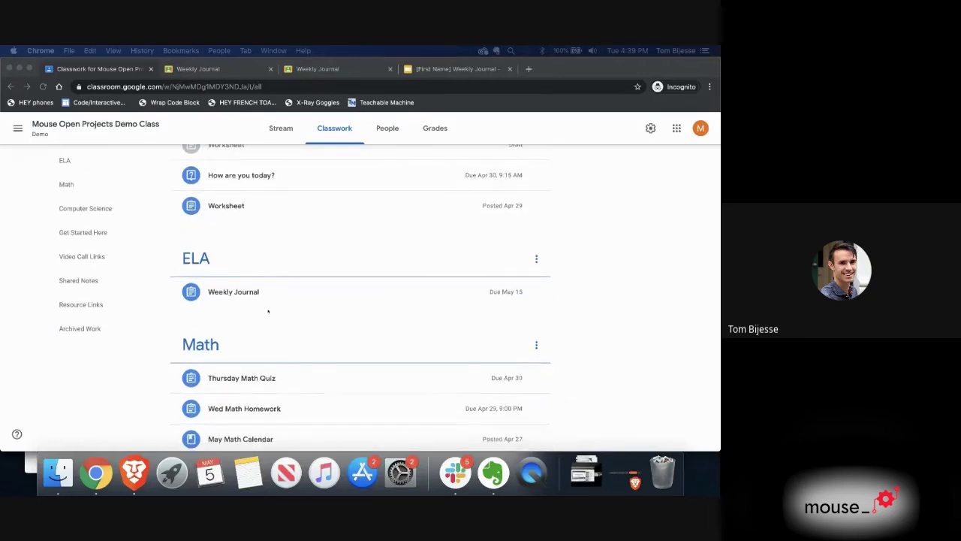
scroll(268, 310, "down", 2)
scroll(236, 301, "down", 3)
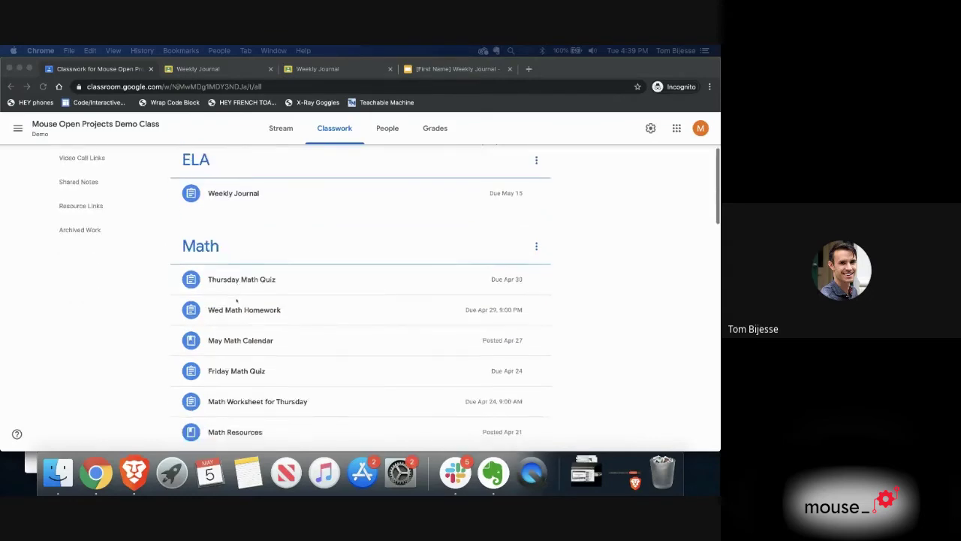
left_click(247, 279)
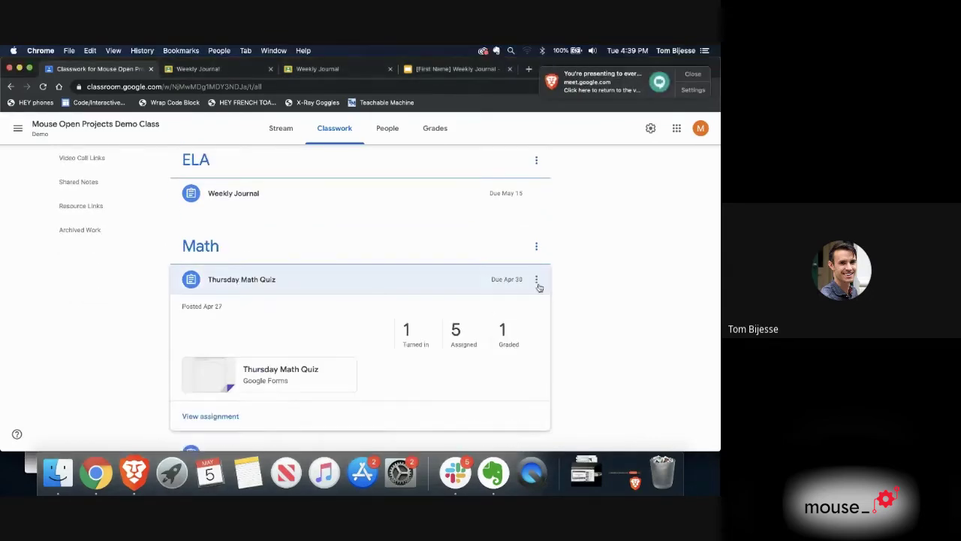
left_click(536, 279)
left_click(509, 301)
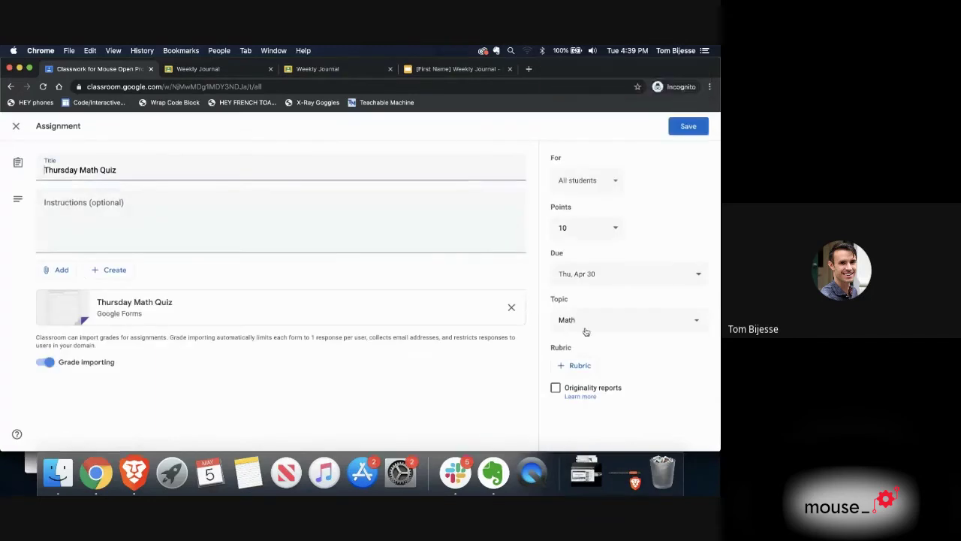
Step: Check the due date and assigned-student options of the Thursday Math Quiz, and close the editor without changes
left_click(618, 274)
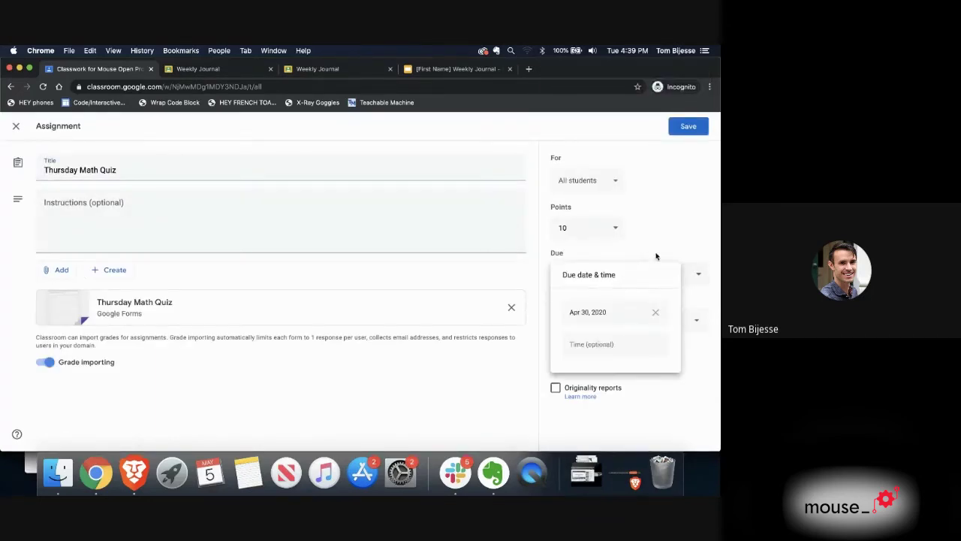
left_click(668, 232)
left_click(618, 181)
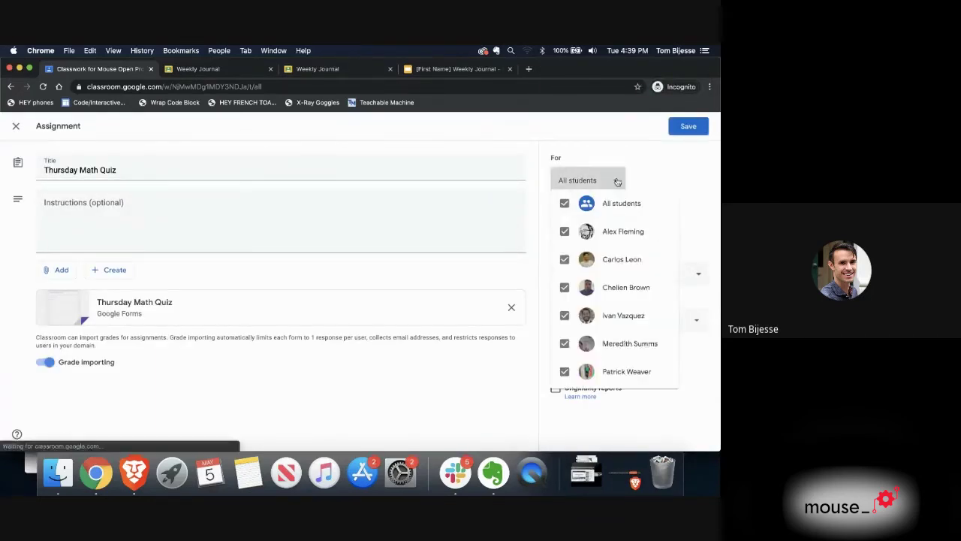
left_click(668, 184)
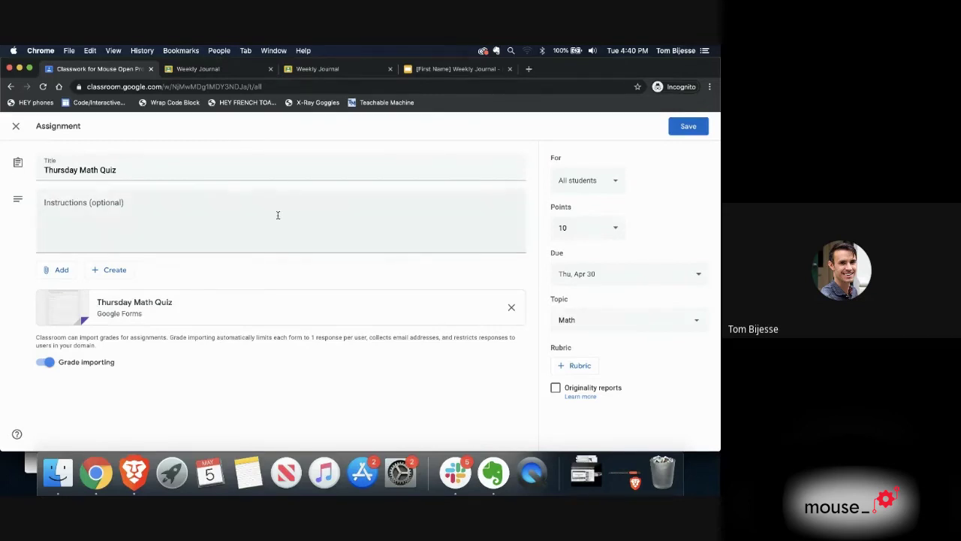
left_click(16, 129)
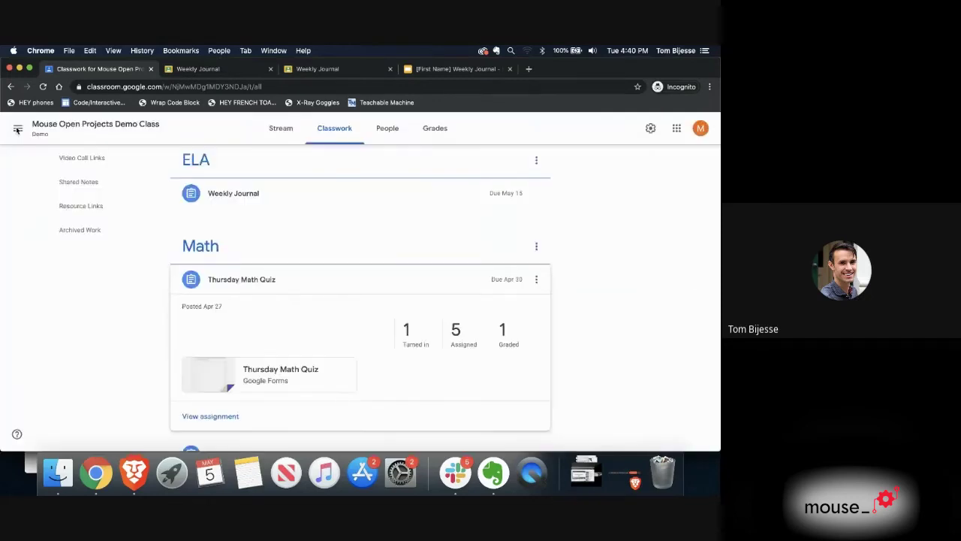
Step: Visit the class stream, return to Classwork and view the options for the ELA topic
left_click(286, 132)
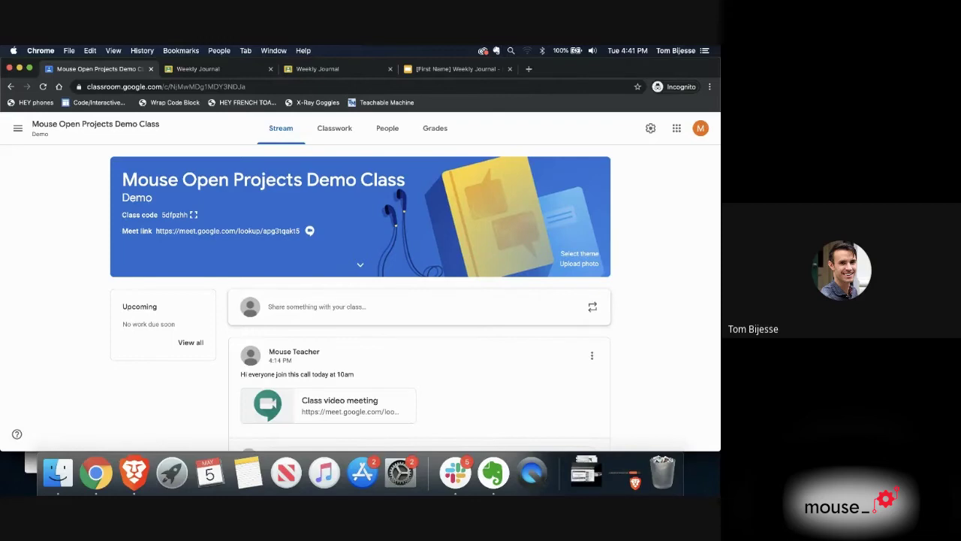
left_click(330, 132)
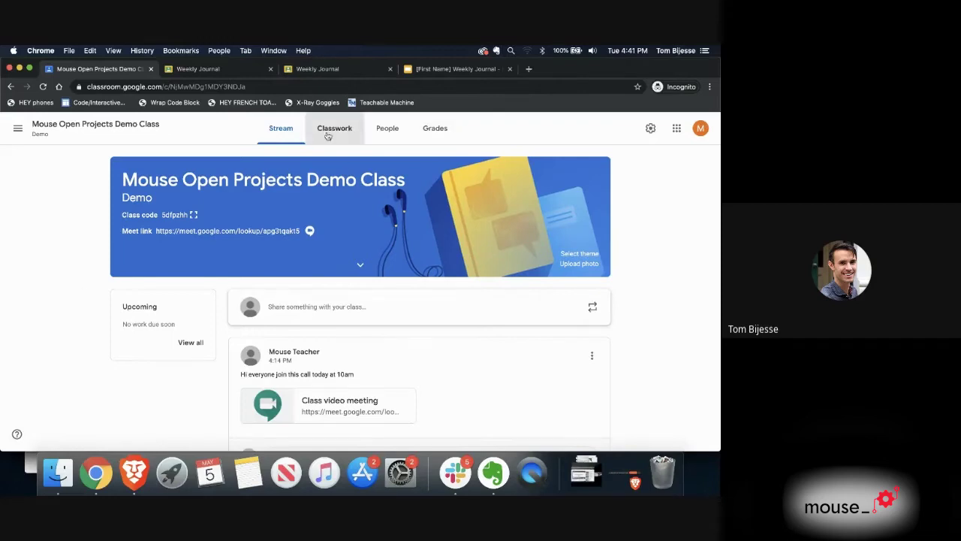
scroll(300, 278, "up", 3)
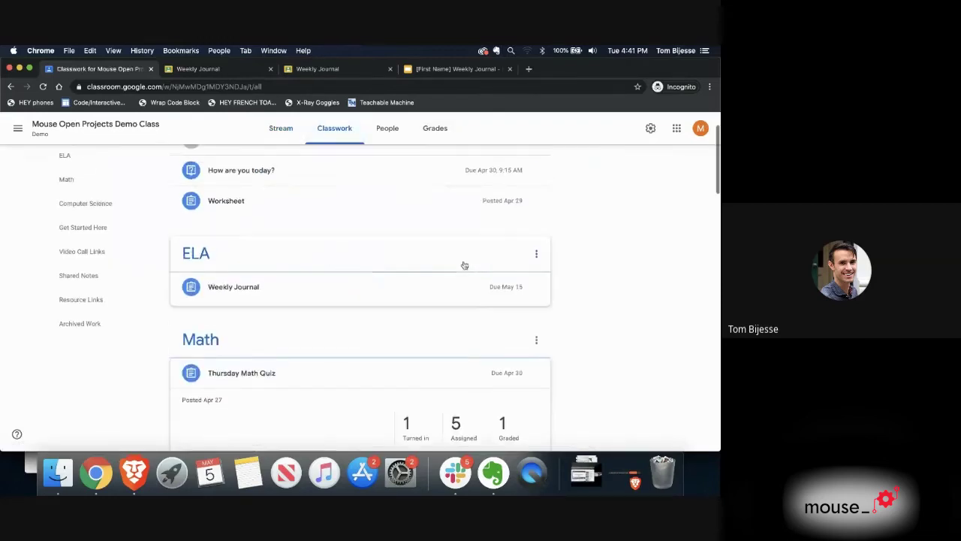
left_click(533, 254)
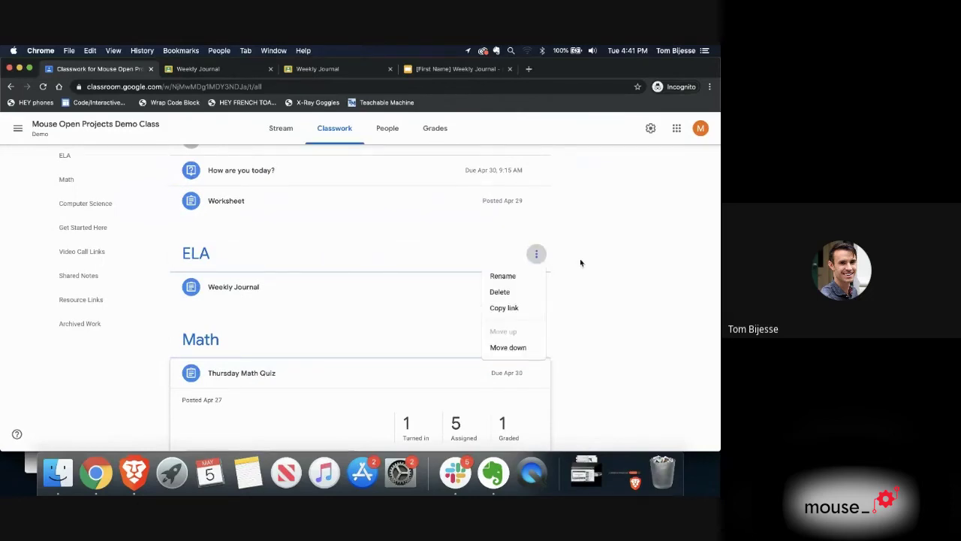
Step: Look through all topics and posts in Classwork, from ELA through Archived Work, and return to the start of the list
scroll(580, 258, "down", 1)
scroll(581, 262, "down", 1)
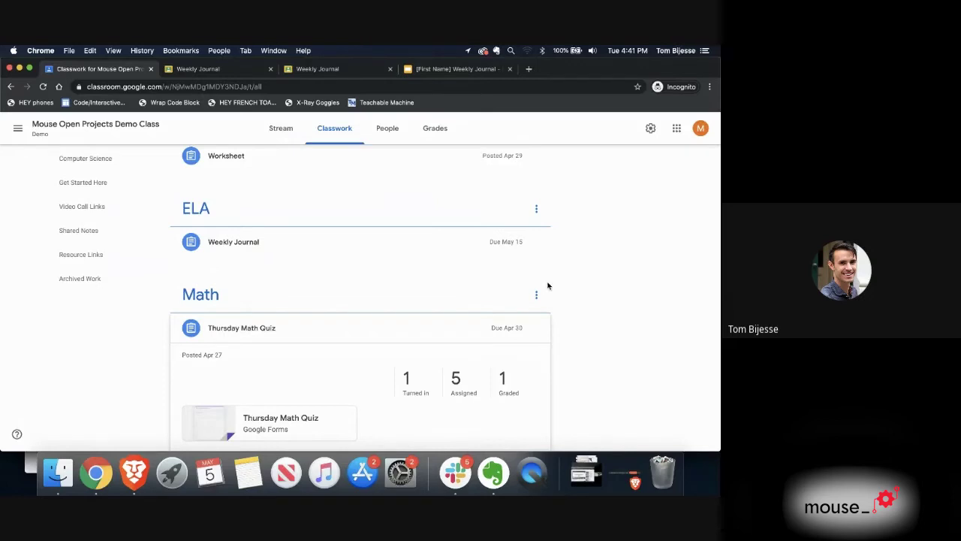
scroll(513, 241, "down", 5)
scroll(515, 243, "down", 20)
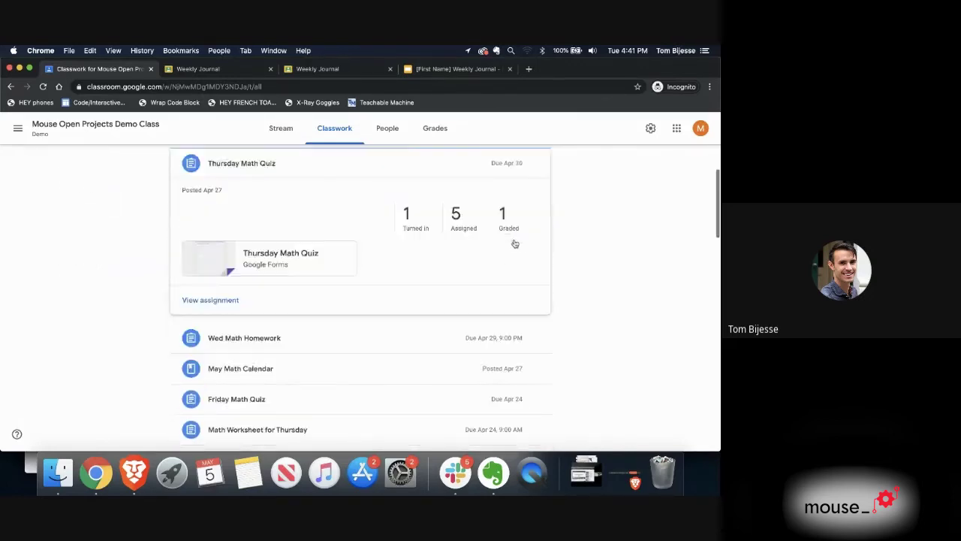
scroll(514, 243, "down", 10)
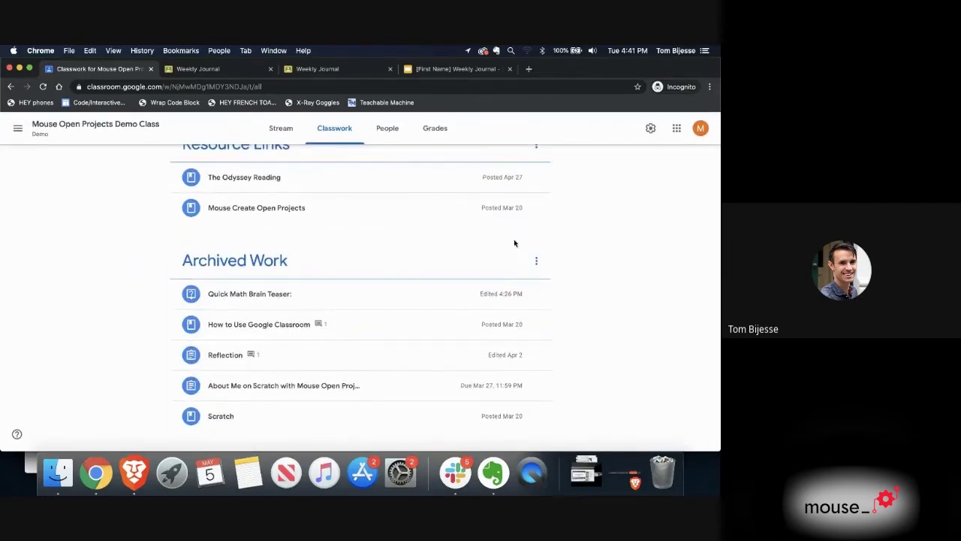
scroll(373, 323, "up", 1)
scroll(374, 323, "up", 8)
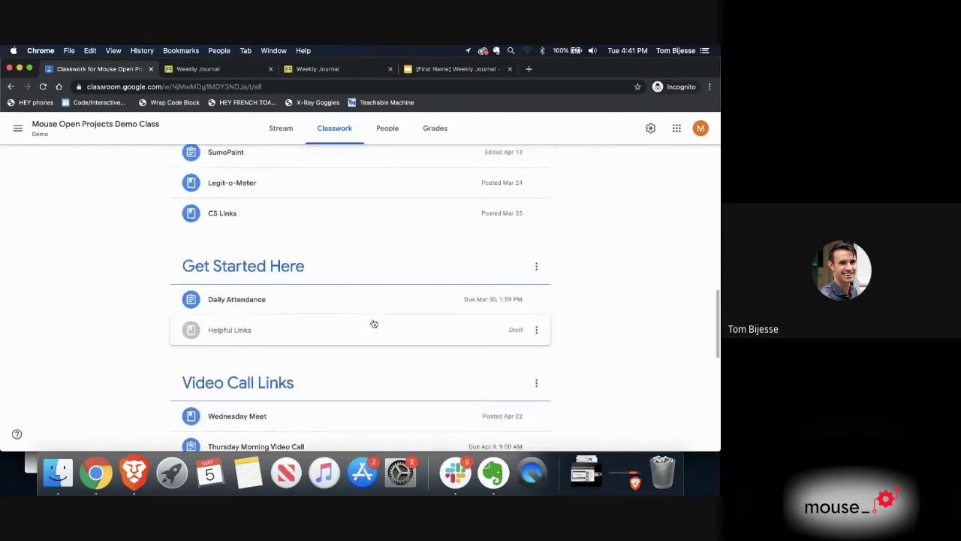
scroll(337, 247, "up", 10)
scroll(338, 247, "up", 2)
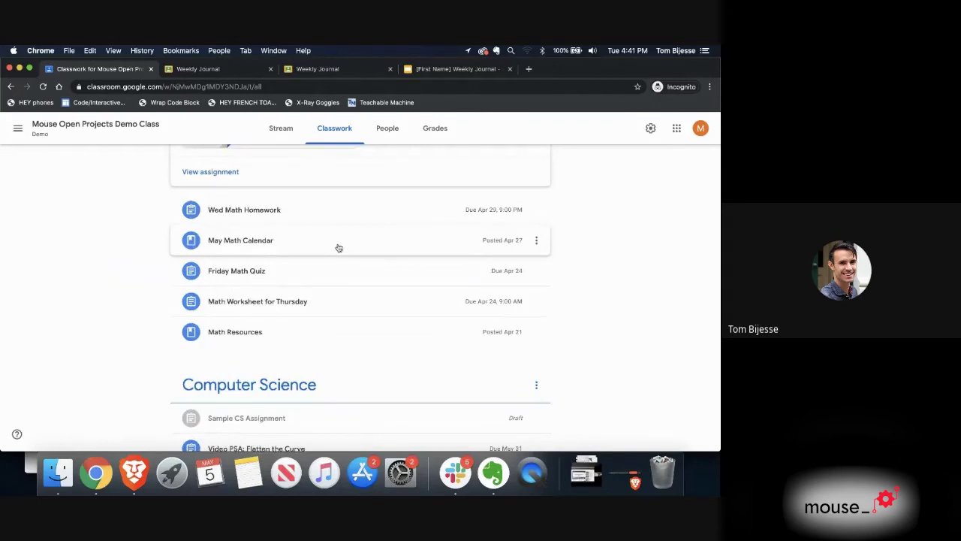
scroll(339, 248, "up", 15)
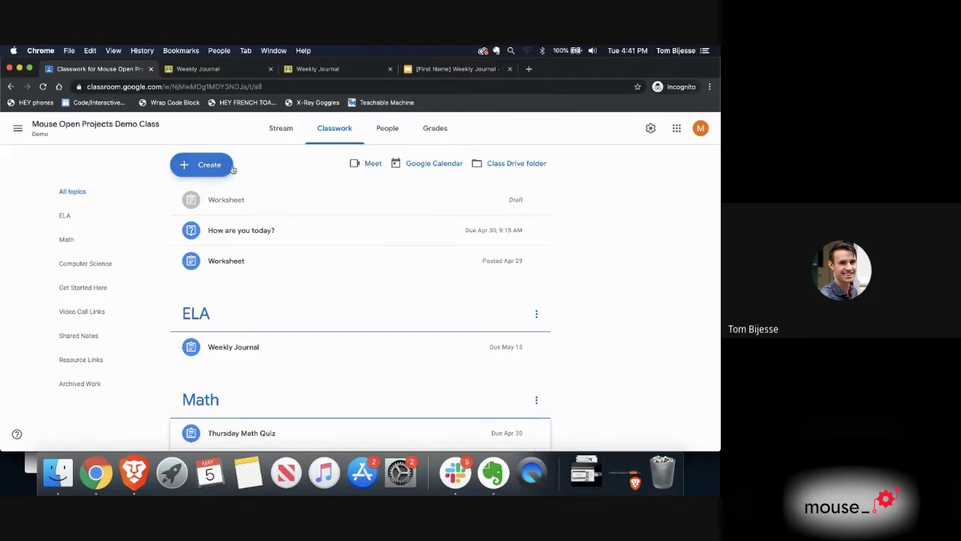
Step: Create a new assignment titled "Sample Assignment may 5"
left_click(206, 165)
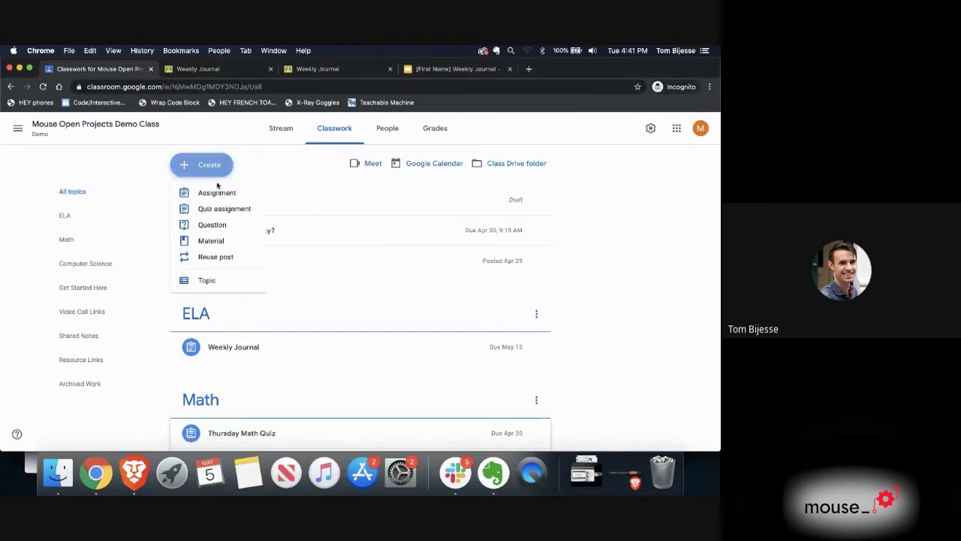
left_click(215, 194)
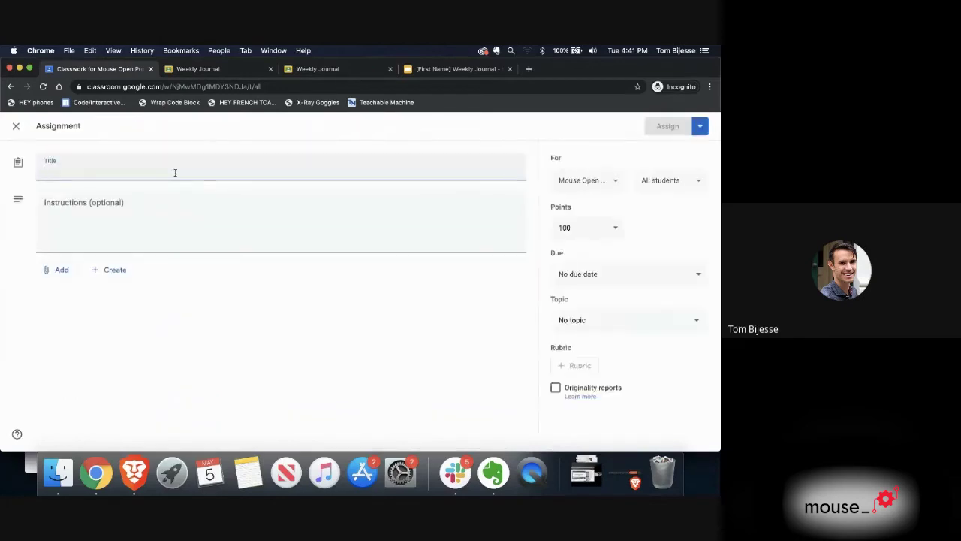
type("Sample ")
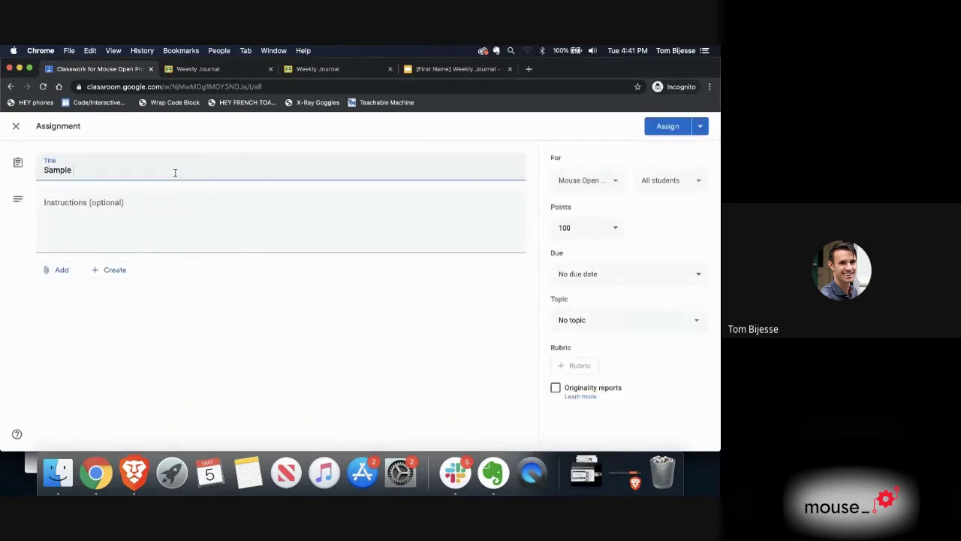
type("Assignment may 5")
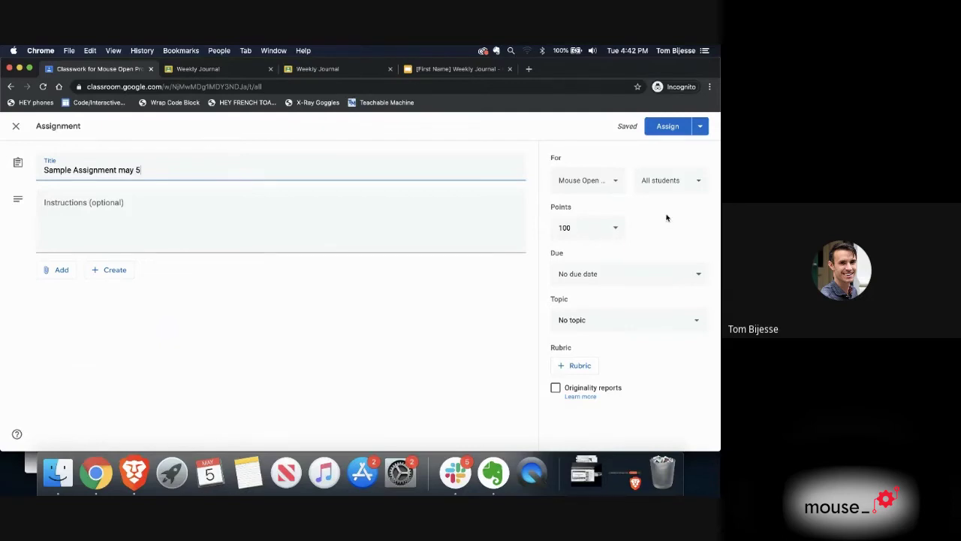
Step: Try scheduling the assignment for May 11, 2020 at 8:55 AM, and cancel the scheduling
left_click(668, 125)
left_click(703, 132)
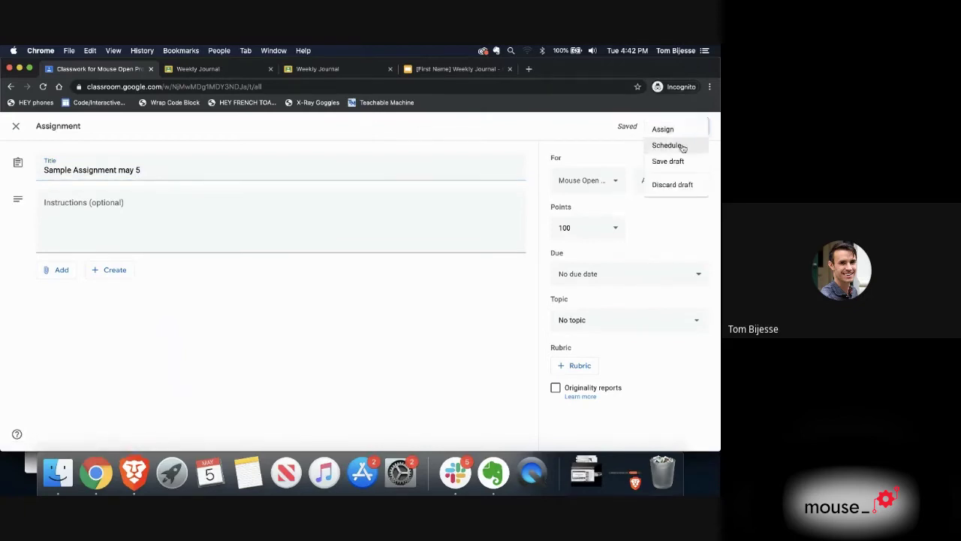
left_click(683, 147)
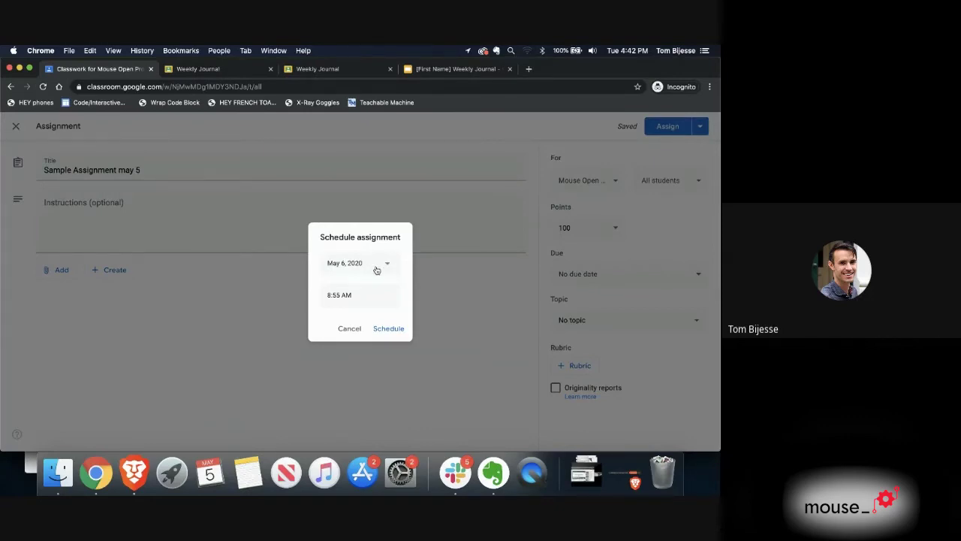
left_click(377, 270)
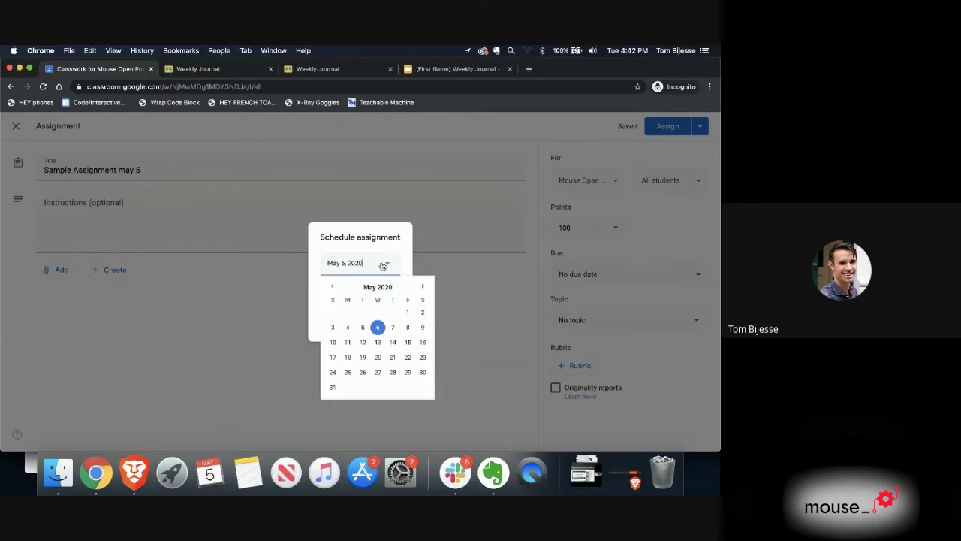
left_click(347, 342)
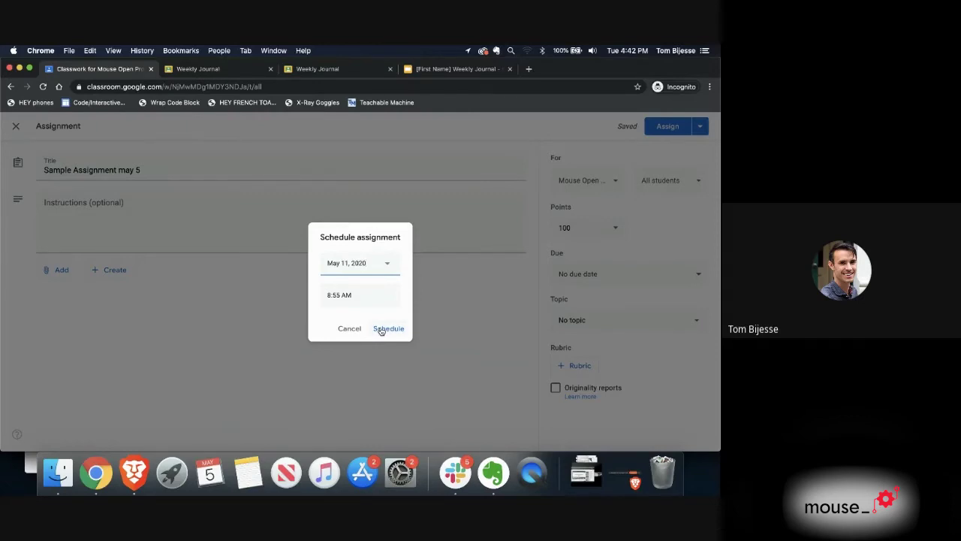
left_click(349, 328)
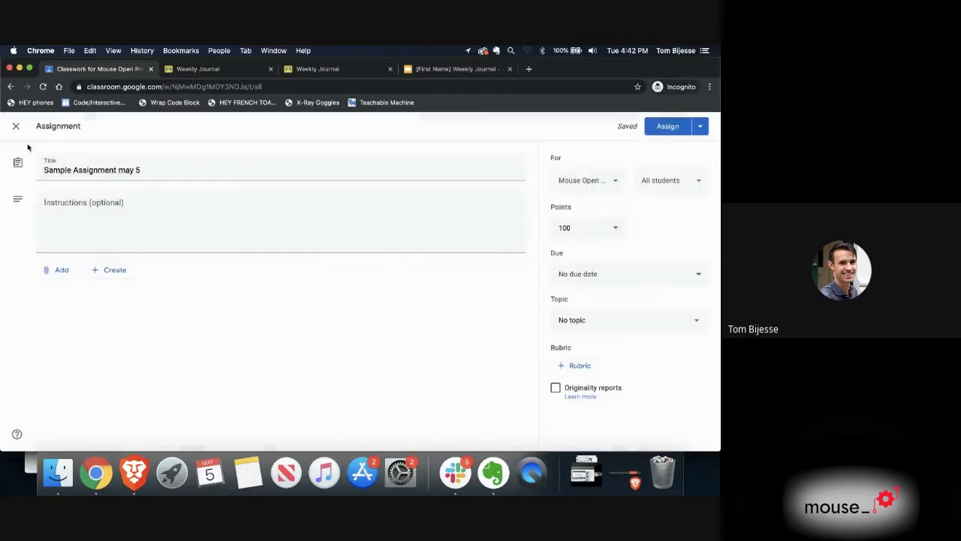
Step: Close the draft assignment and open the student work of the Weekly Journal under the ELA topic
left_click(15, 128)
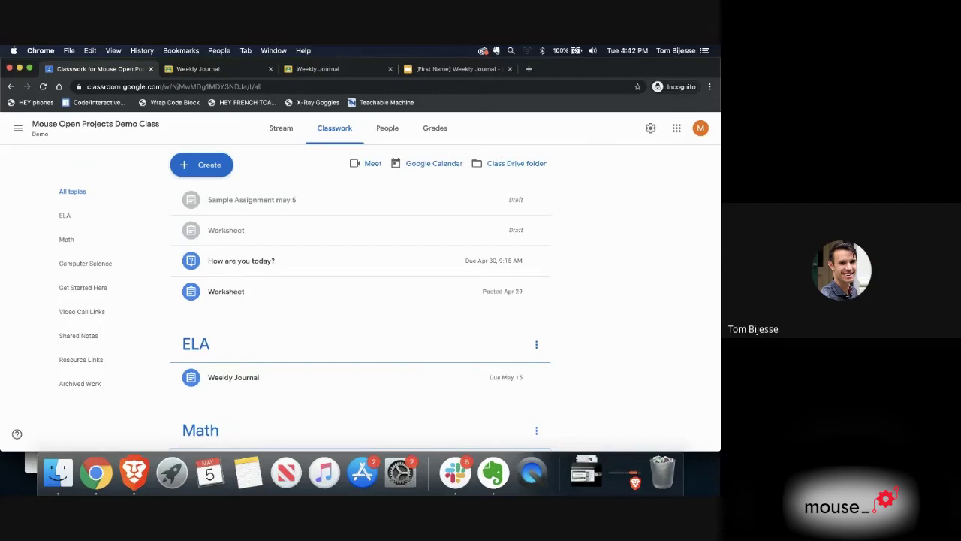
scroll(245, 334, "down", 1)
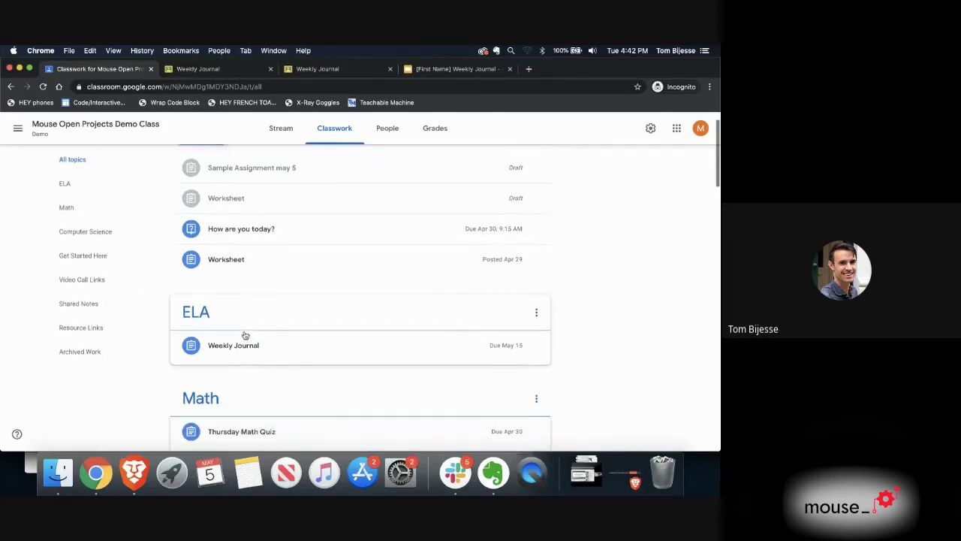
left_click(238, 346)
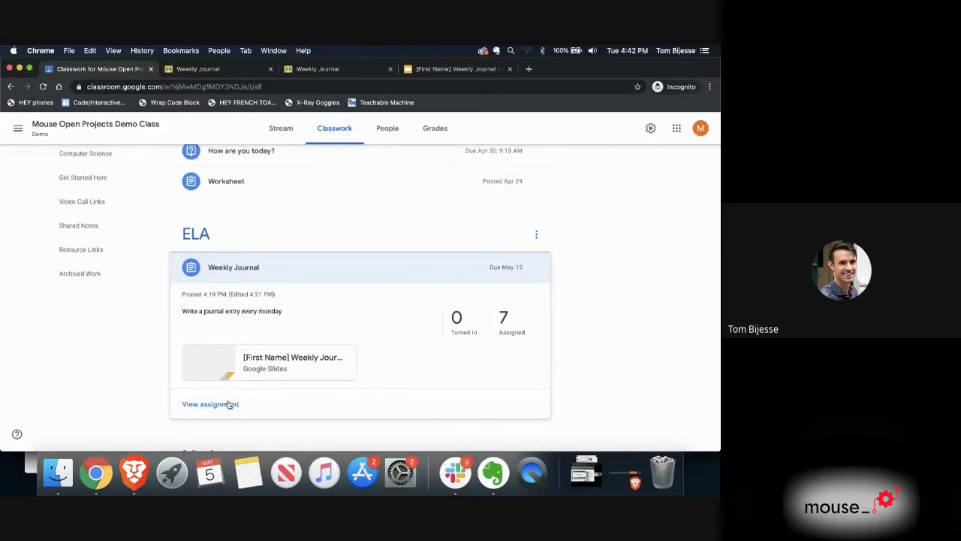
left_click(211, 404)
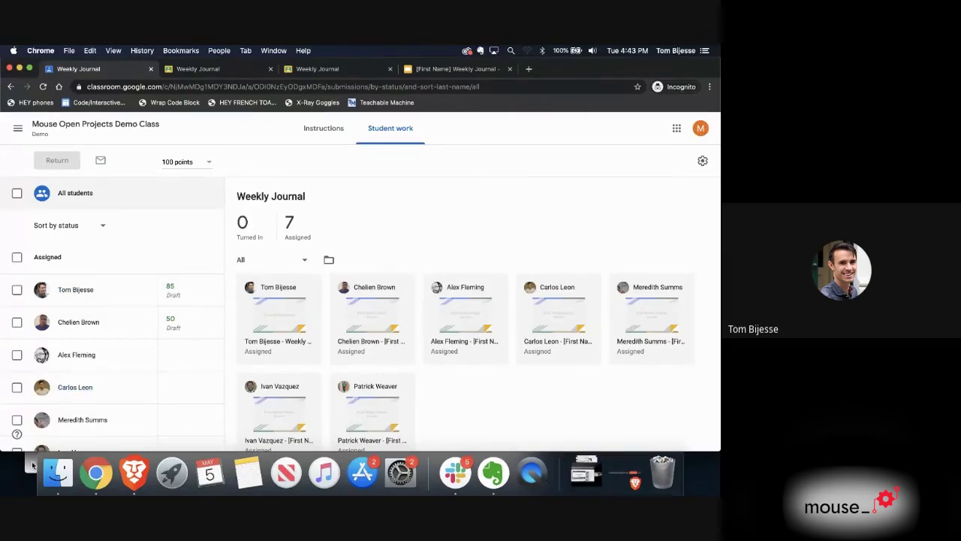
Step: Switch to the Brave window showing the student's view of the Weekly Journal assignment
key("super+Tab")
key("ctrl+Up")
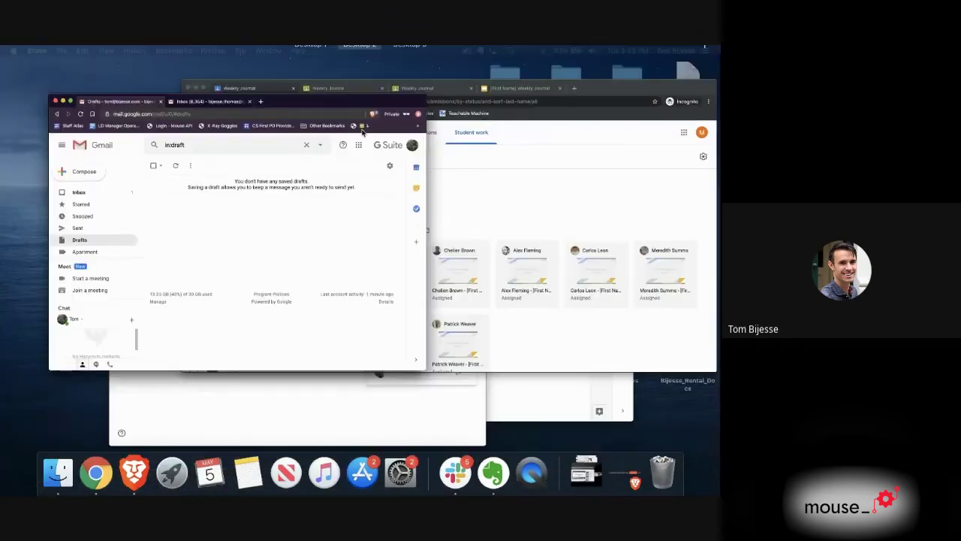
left_click(343, 352)
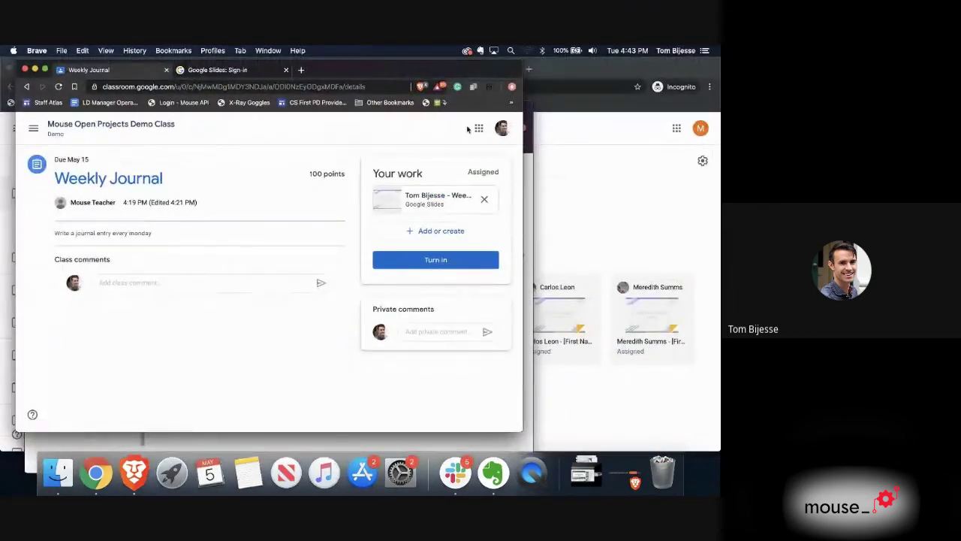
Step: In the student's view, look through the class stream and open the Weekly Journal assignment from Classwork
left_click(90, 125)
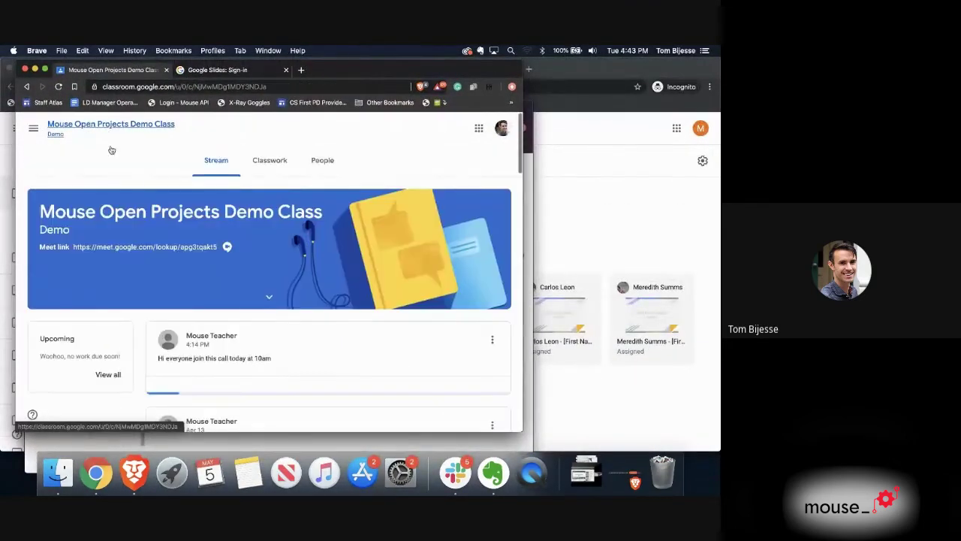
scroll(270, 176, "down", 5)
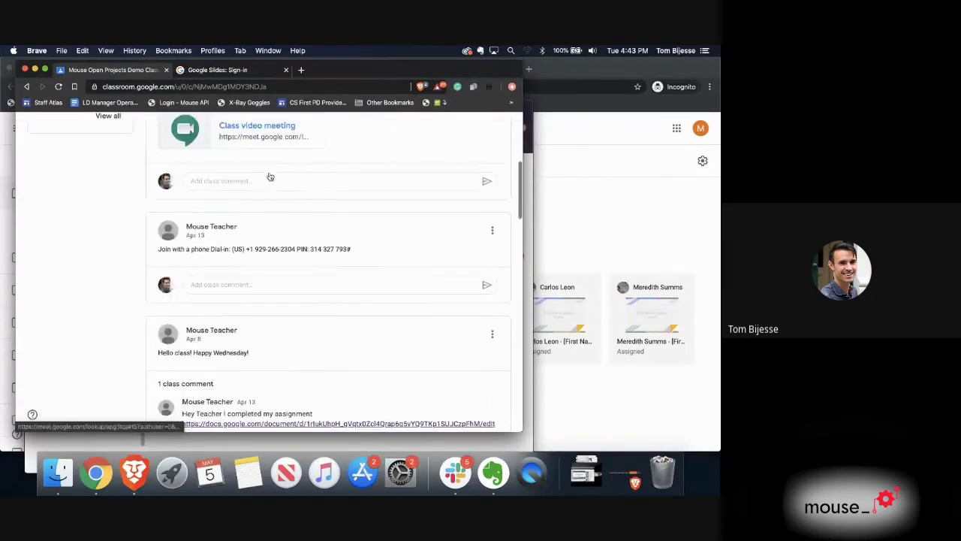
scroll(270, 176, "up", 5)
left_click(265, 159)
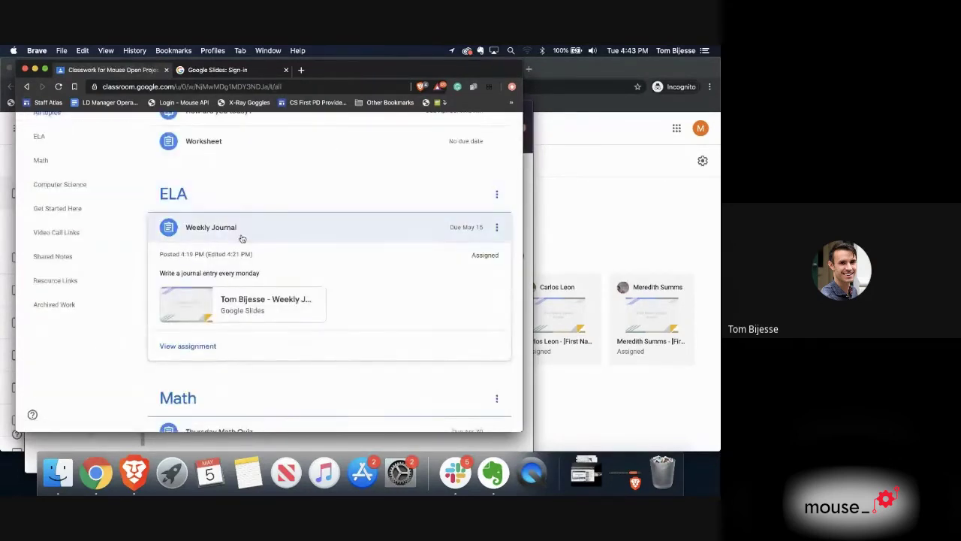
left_click(185, 346)
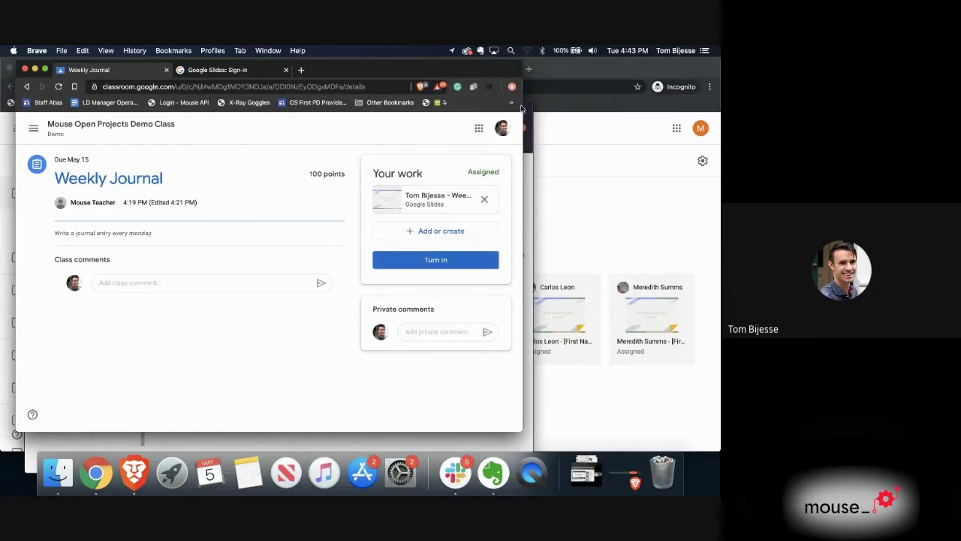
Step: Switch back to the teacher's Chrome window and open the demo class's stream
left_click(594, 69)
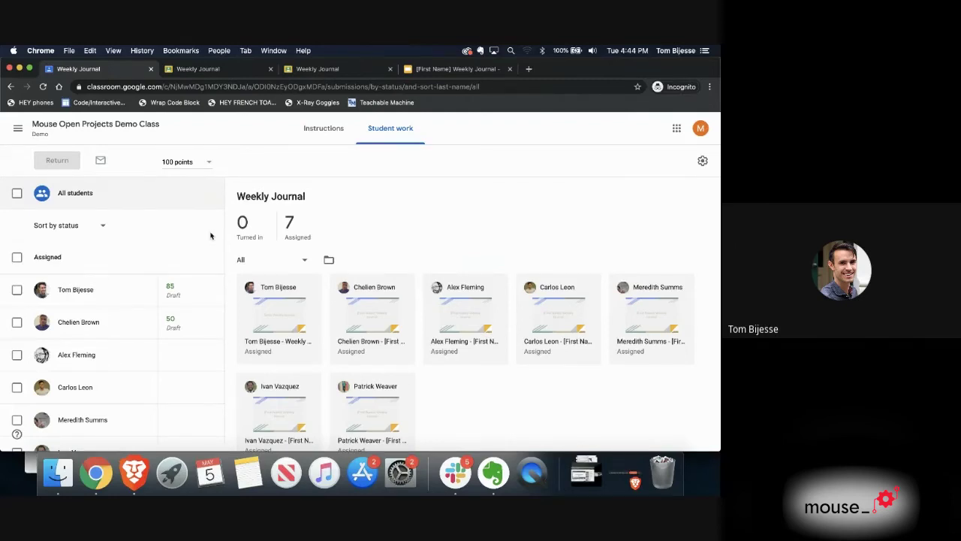
left_click(79, 129)
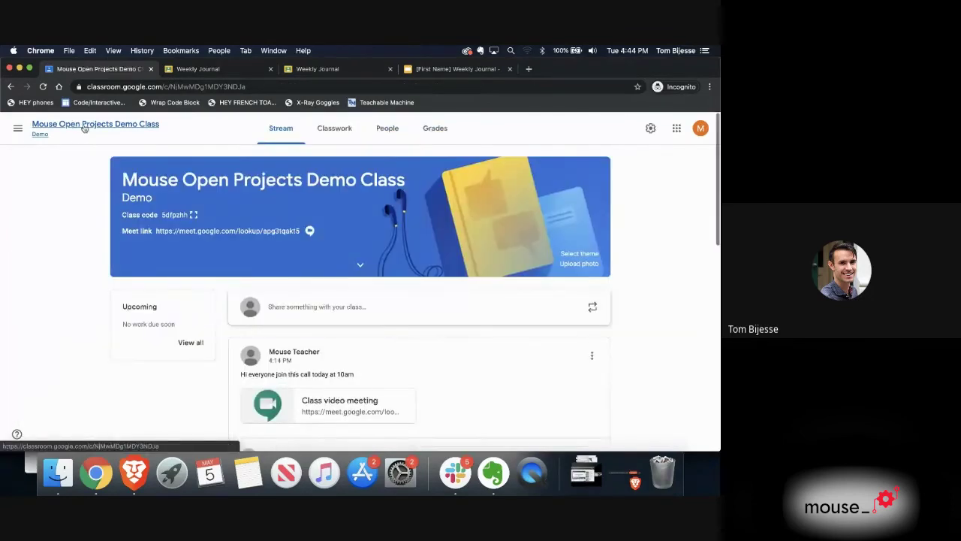
Step: Open the demo class's Classwork page and collapse the Weekly Journal details under the ELA topic
left_click(334, 134)
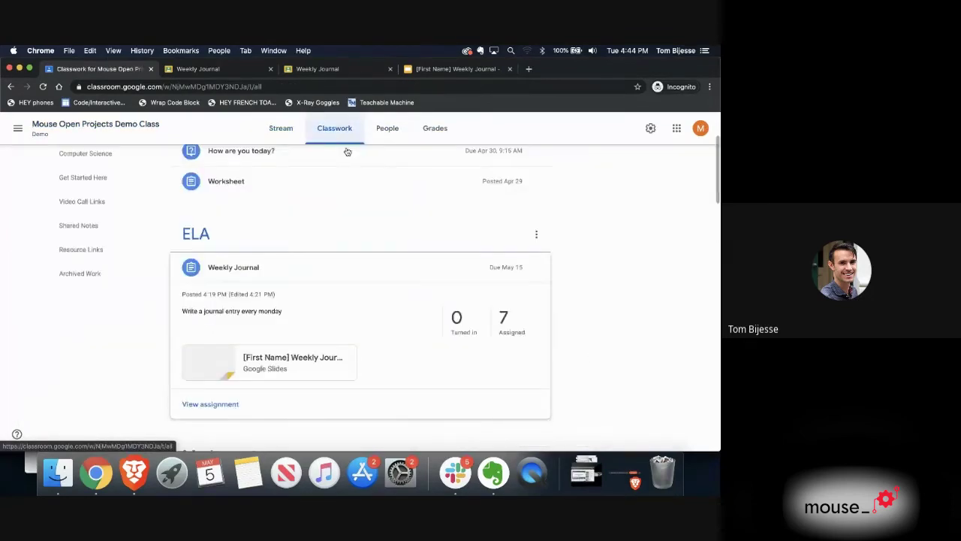
scroll(287, 253, "up", 3)
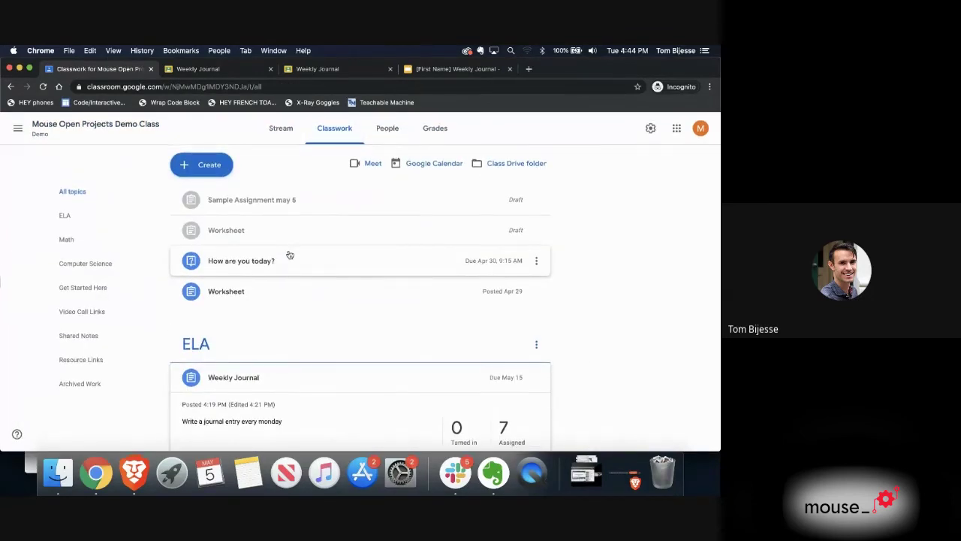
scroll(347, 315, "down", 2)
left_click(281, 316)
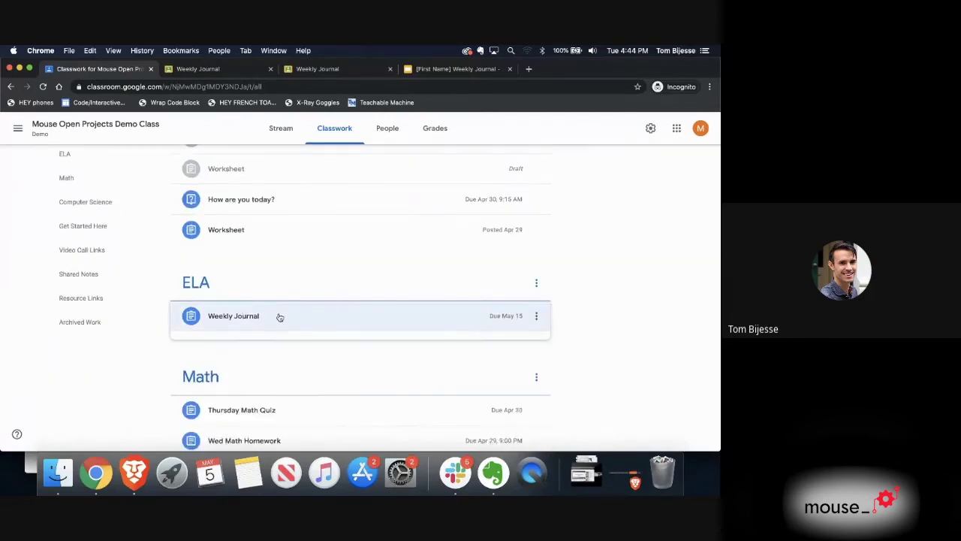
Step: Under the Math topic, expand the Thursday Math Quiz and Wed Math Homework details and collapse them again
scroll(270, 307, "down", 4)
scroll(266, 271, "down", 2)
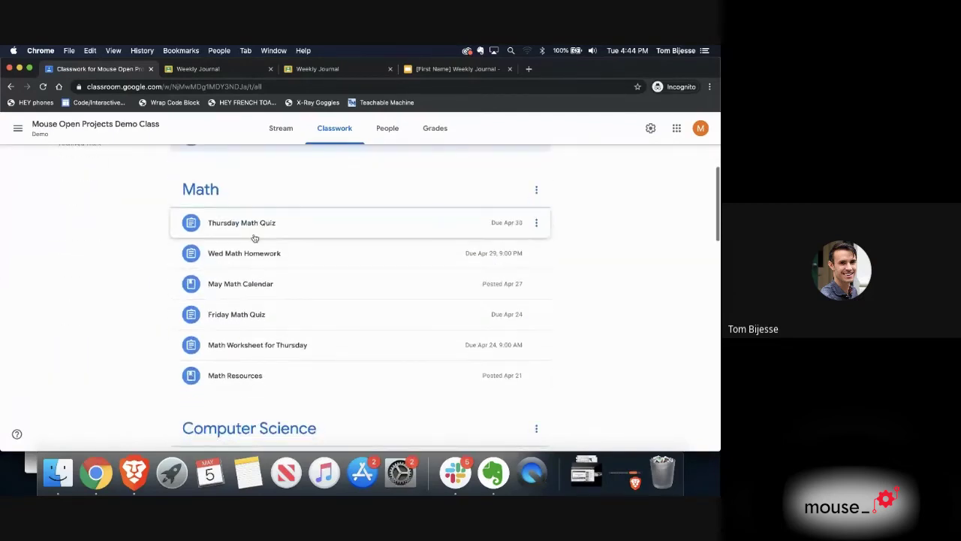
left_click(263, 234)
scroll(264, 235, "down", 3)
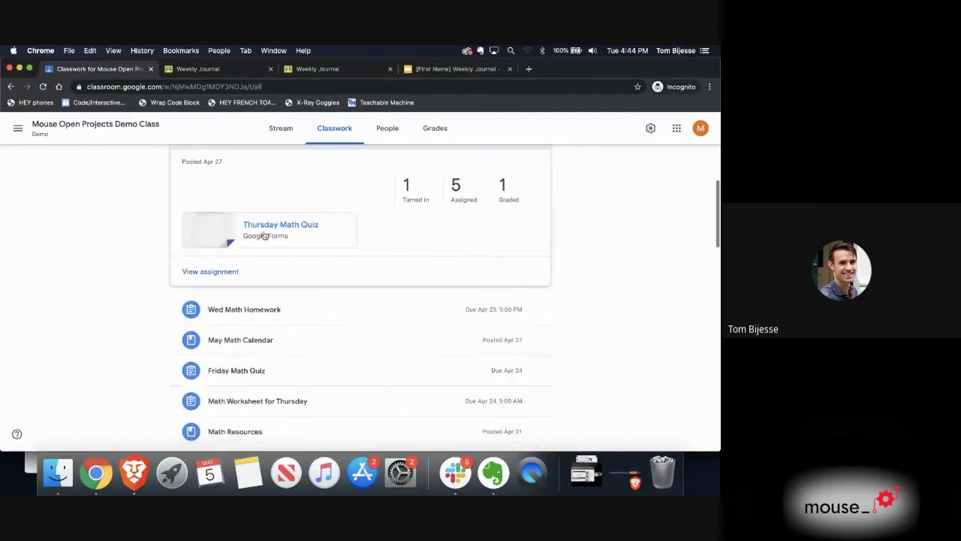
left_click(254, 314)
scroll(255, 321, "up", 3)
left_click(255, 319)
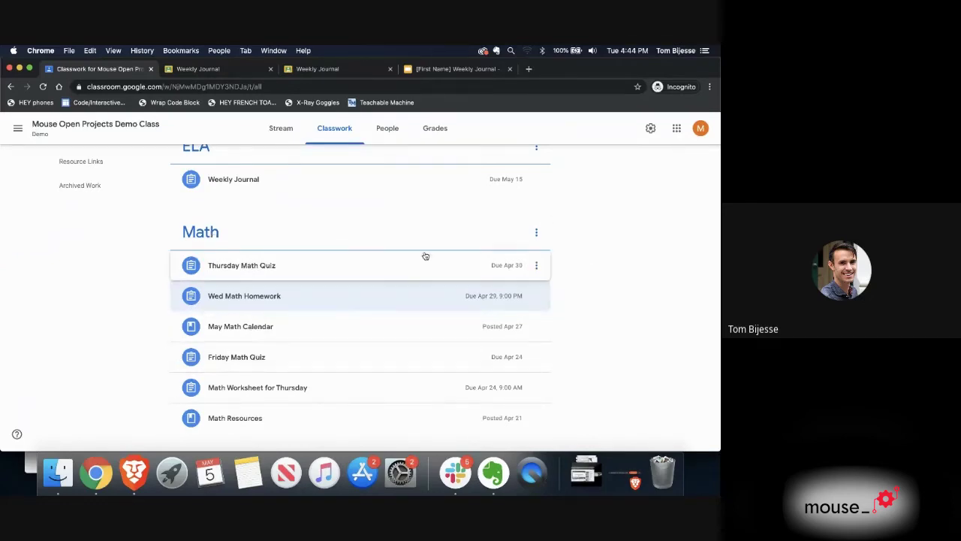
Step: Search the web for "first day of goggle classroom" in a new tab and open the Google Classroom Teacher Center result
left_click(528, 68)
type("first day of g")
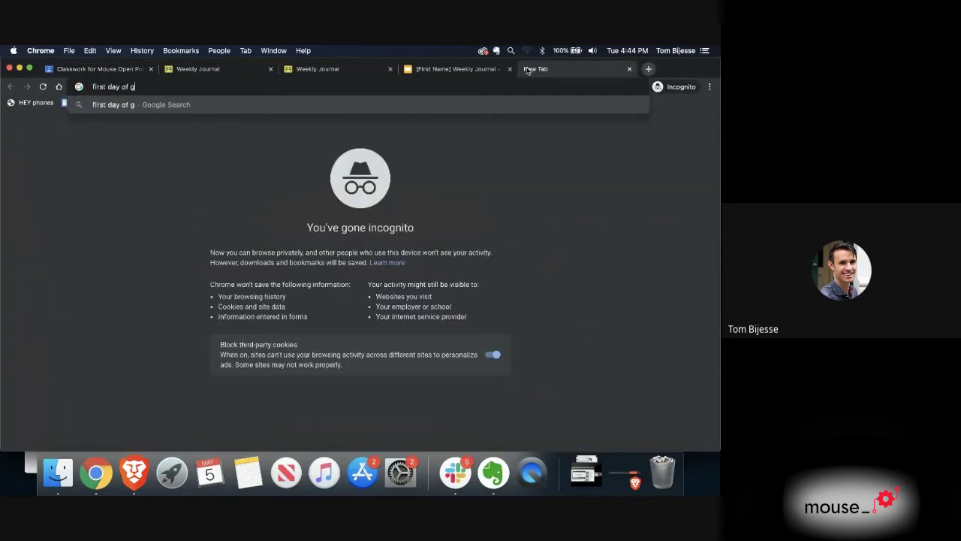
key("BackSpace")
type("goggle class")
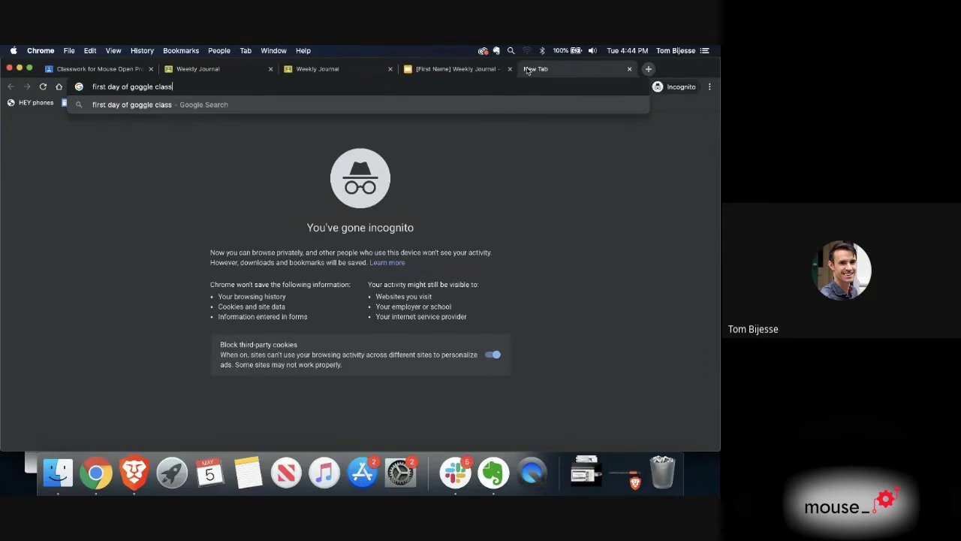
type("room")
key("Return")
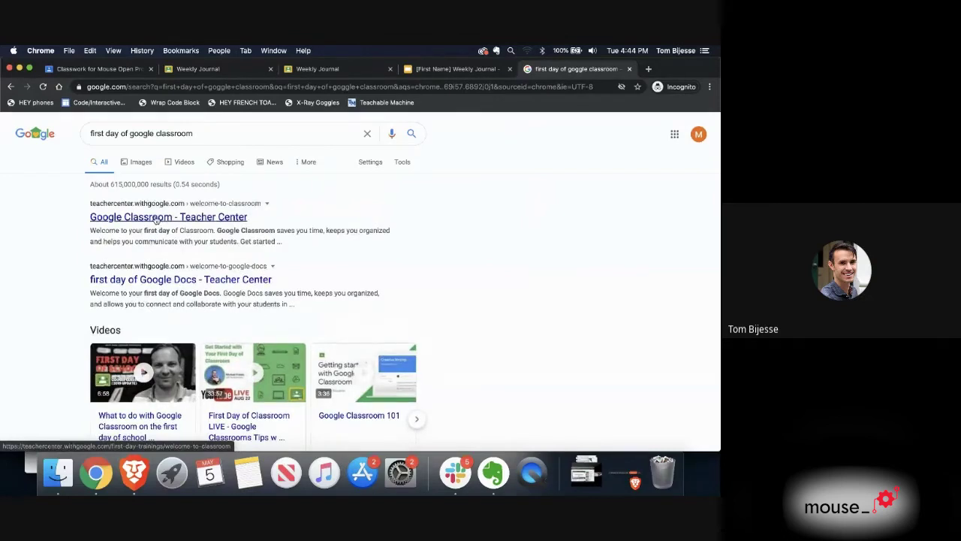
left_click(160, 217)
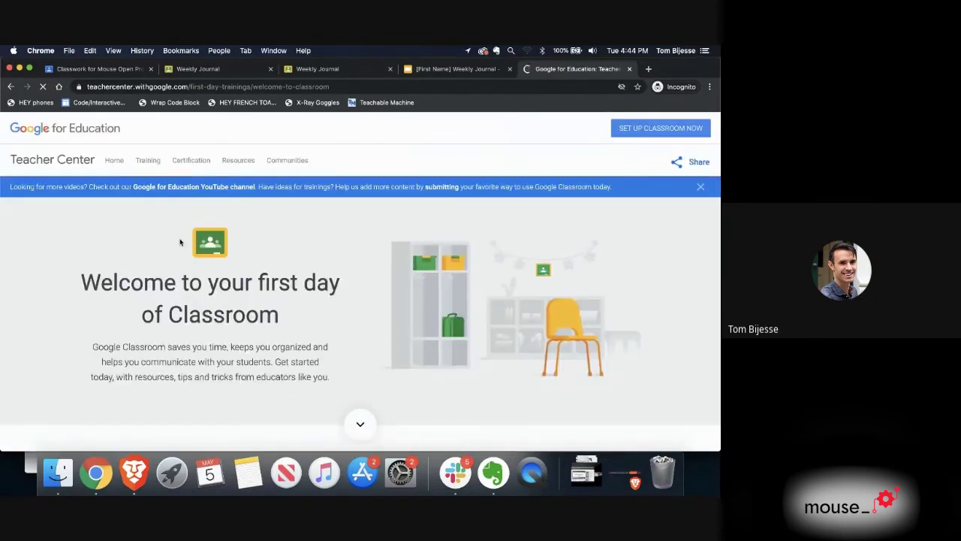
Step: Open the Teacher Center's Communities page and look through the Google Educator Groups information
left_click(237, 161)
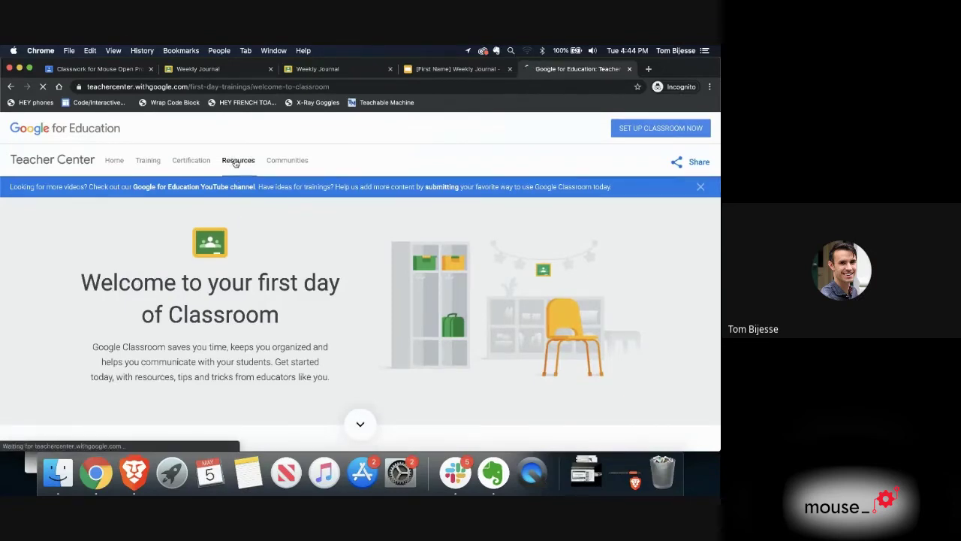
left_click(285, 162)
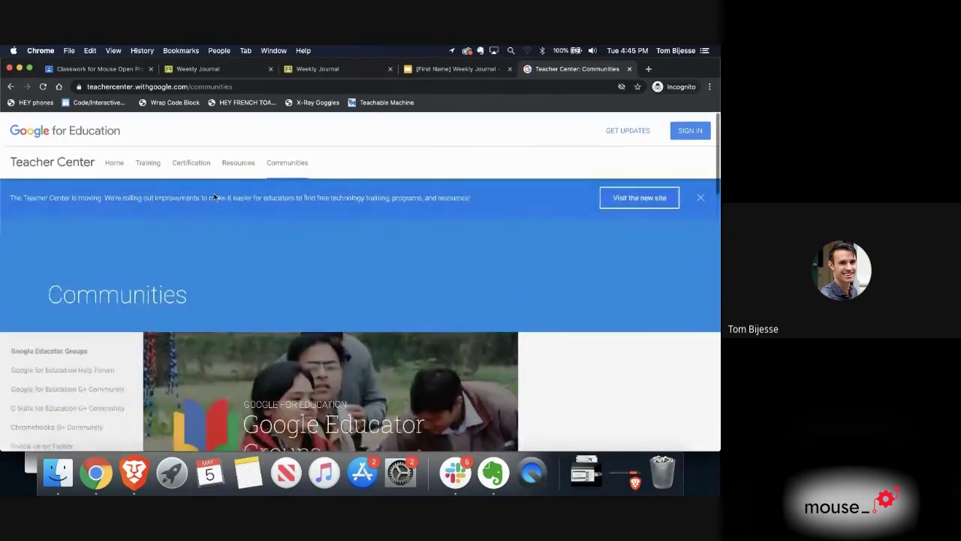
scroll(146, 265, "down", 10)
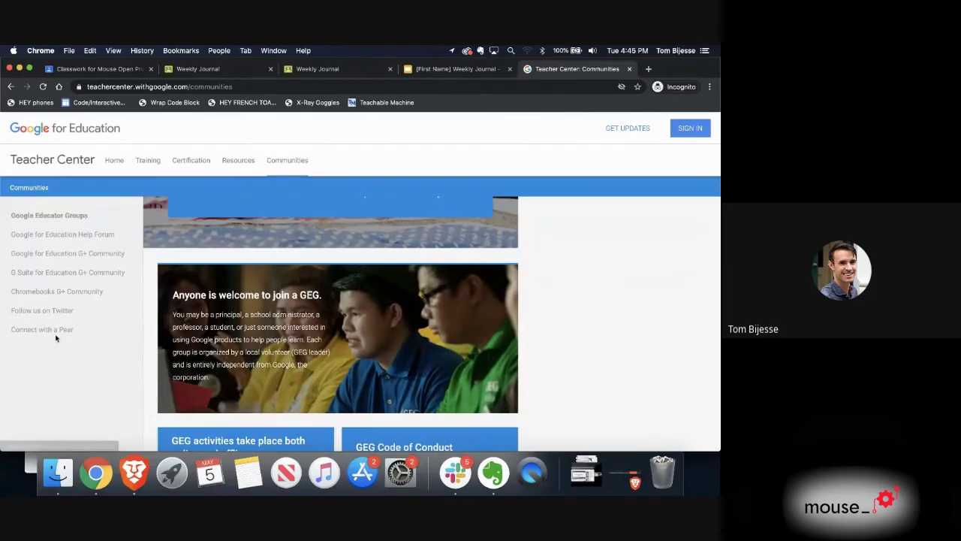
scroll(115, 381, "down", 2)
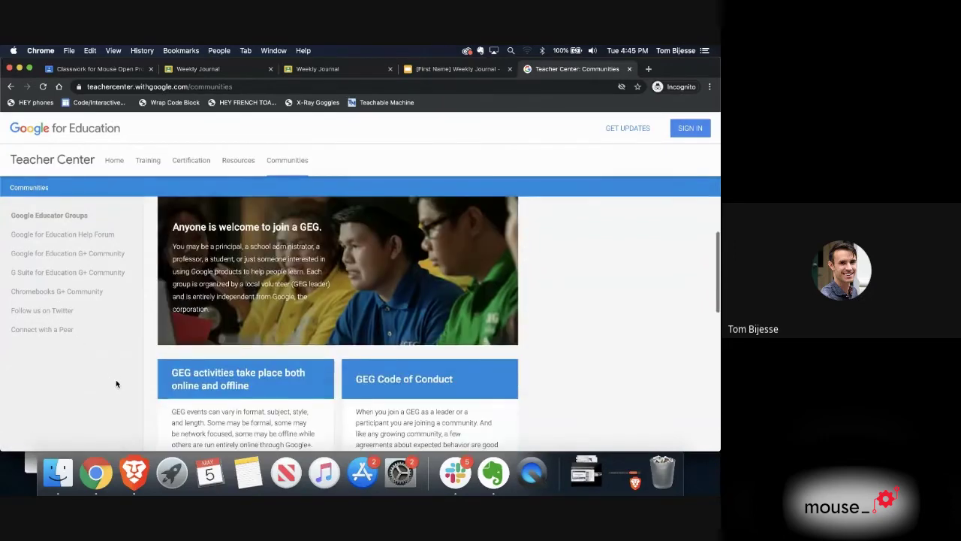
Step: Look through the Teacher Center home page and select its web address
left_click(114, 161)
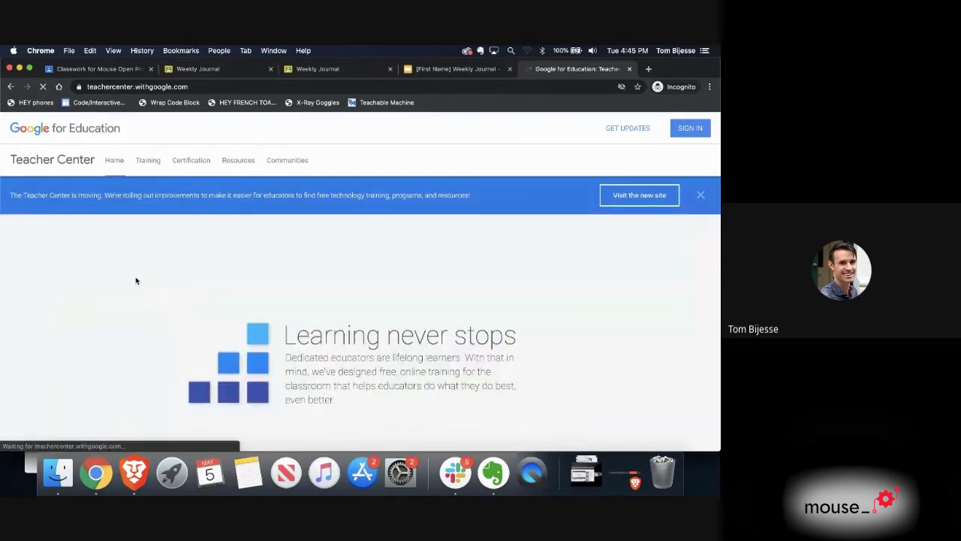
scroll(136, 281, "down", 15)
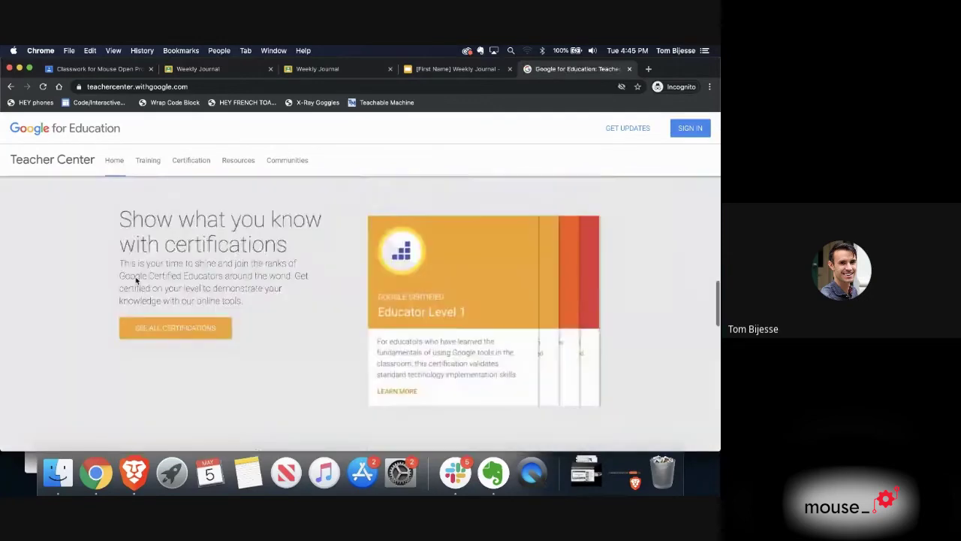
scroll(135, 281, "down", 3)
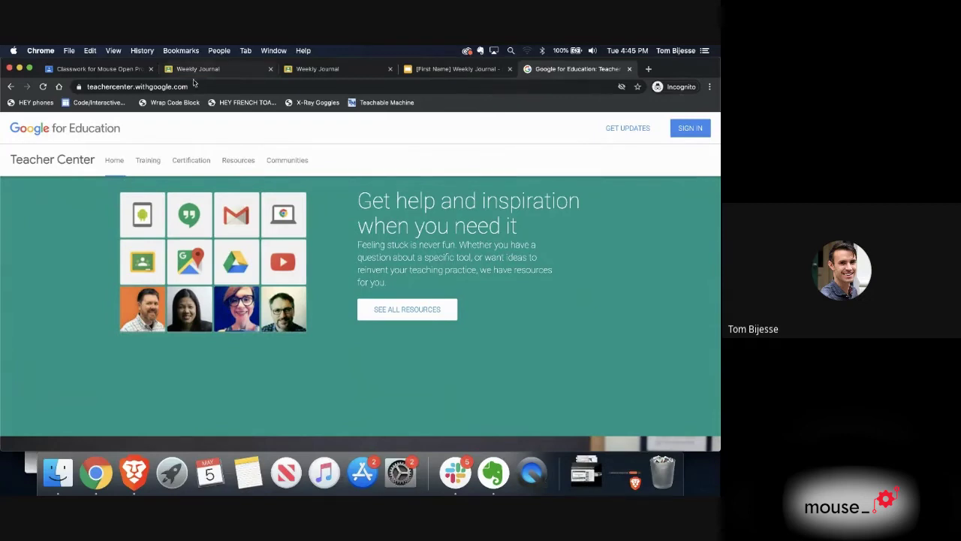
left_click_drag(200, 87, 85, 91)
key("super+Tab")
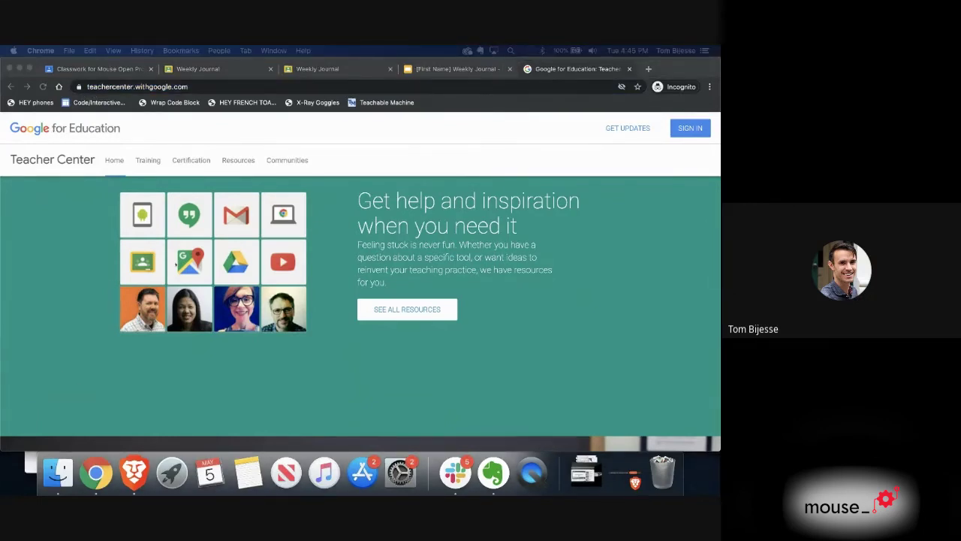
scroll(177, 263, "down", 10)
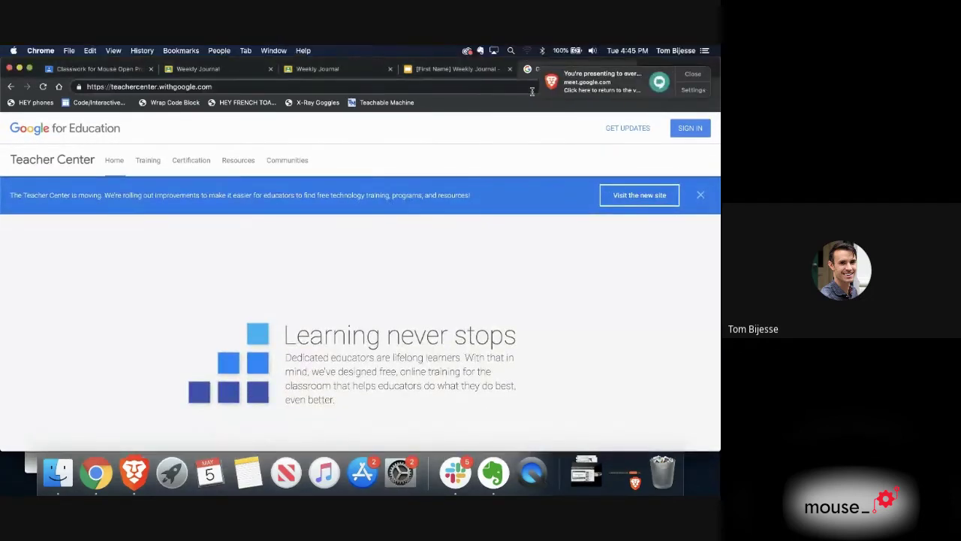
Step: Search the web for "teach at home google" and open the Teach from Home resources site
key("super+l")
type("each a")
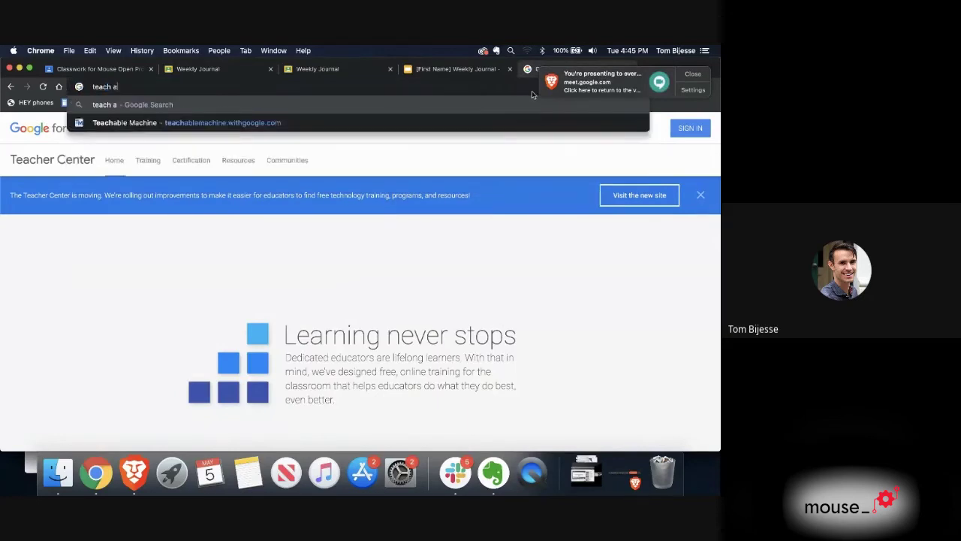
type("t home google")
key("Return")
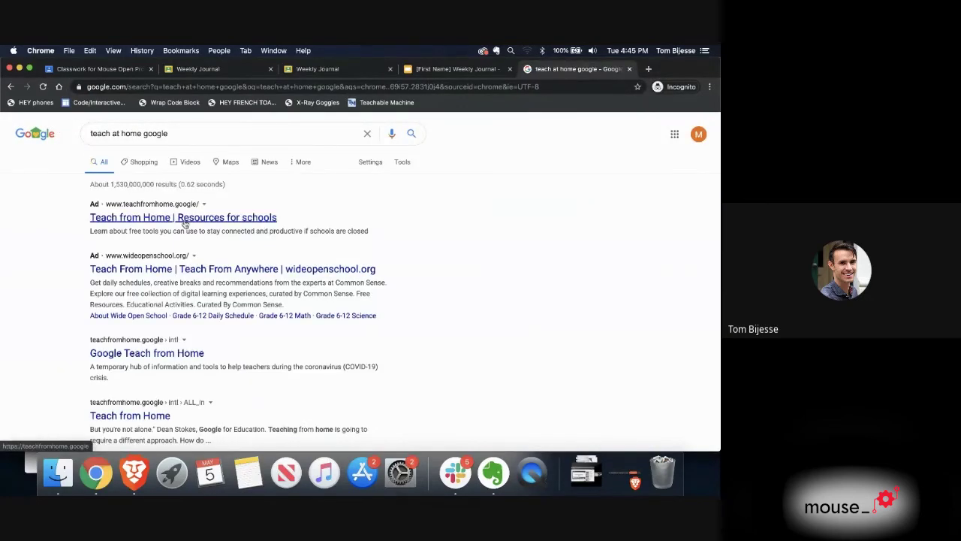
left_click(200, 219)
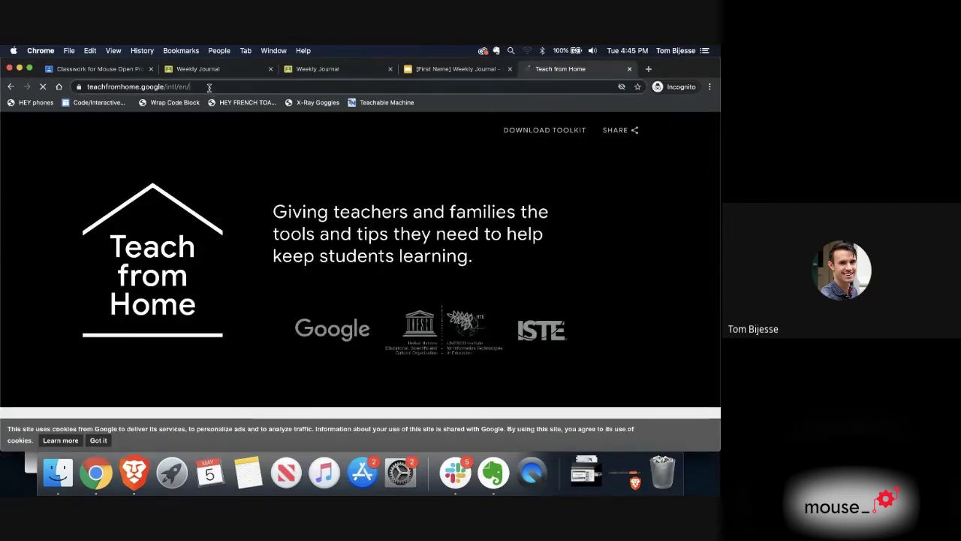
Step: Look through the Teach from Home page, from the intro video to the video call, accessibility and extra help sections
left_click(181, 87)
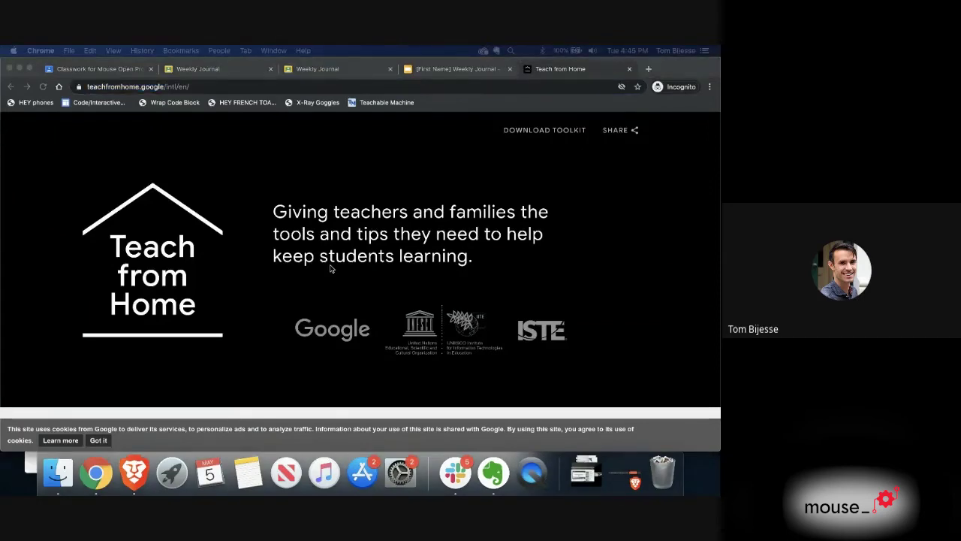
scroll(330, 264, "down", 5)
scroll(330, 261, "down", 10)
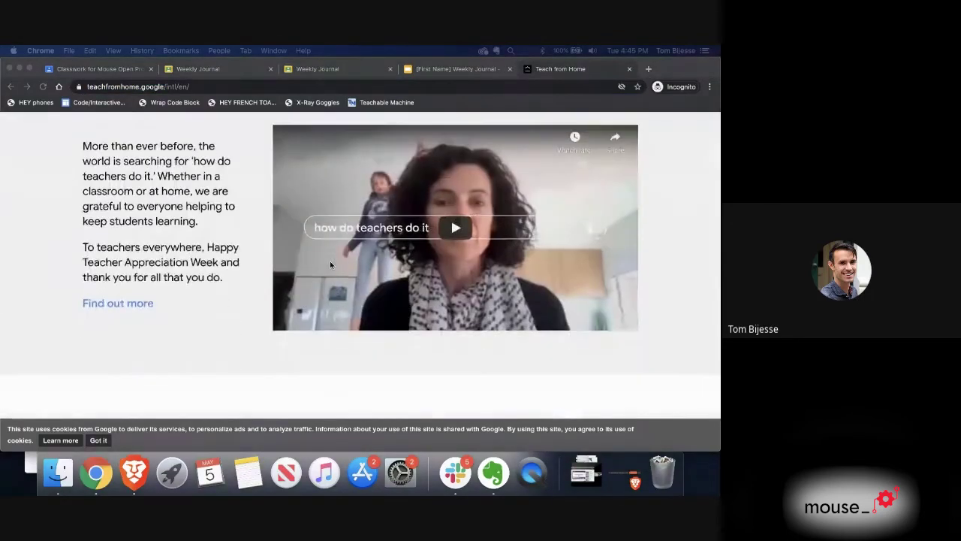
scroll(331, 264, "down", 7)
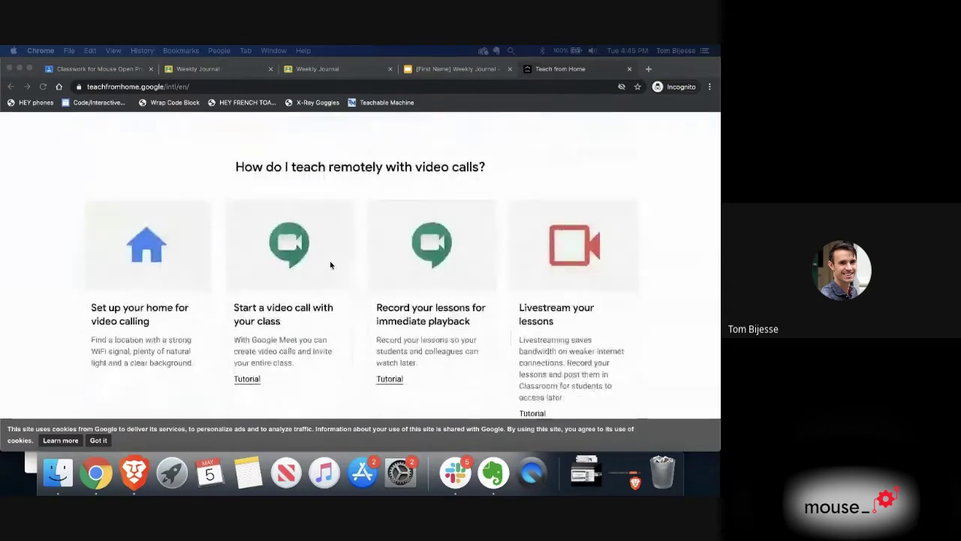
scroll(343, 232, "up", 1)
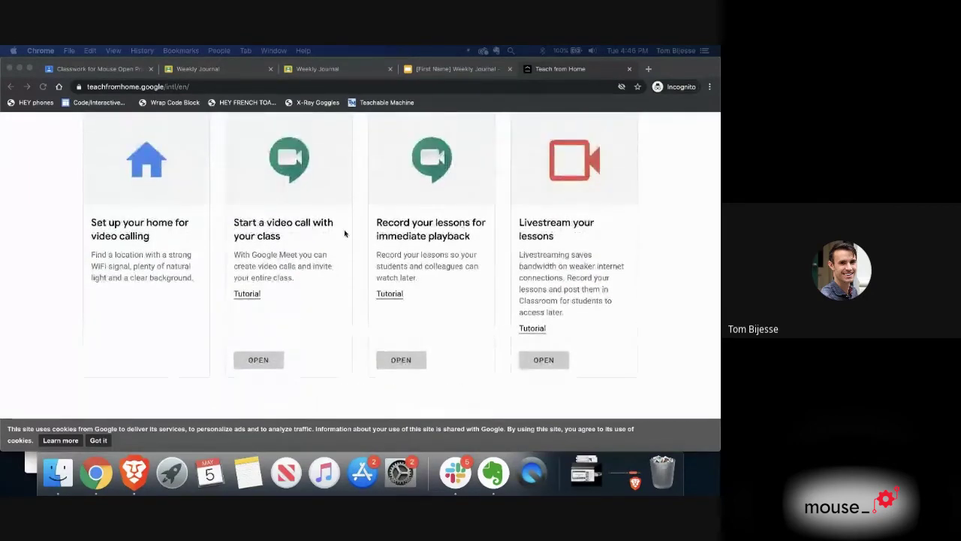
scroll(352, 235, "down", 6)
scroll(353, 239, "down", 20)
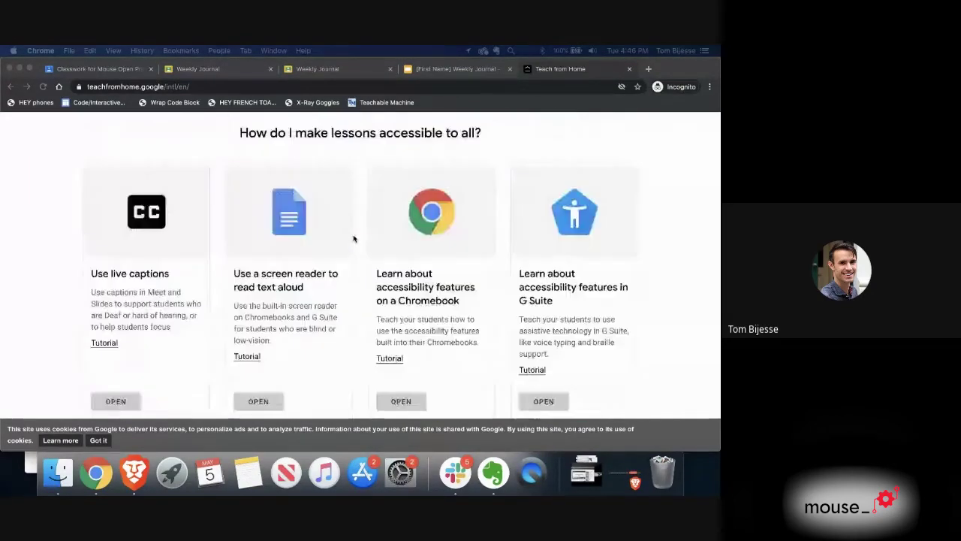
scroll(353, 239, "up", 20)
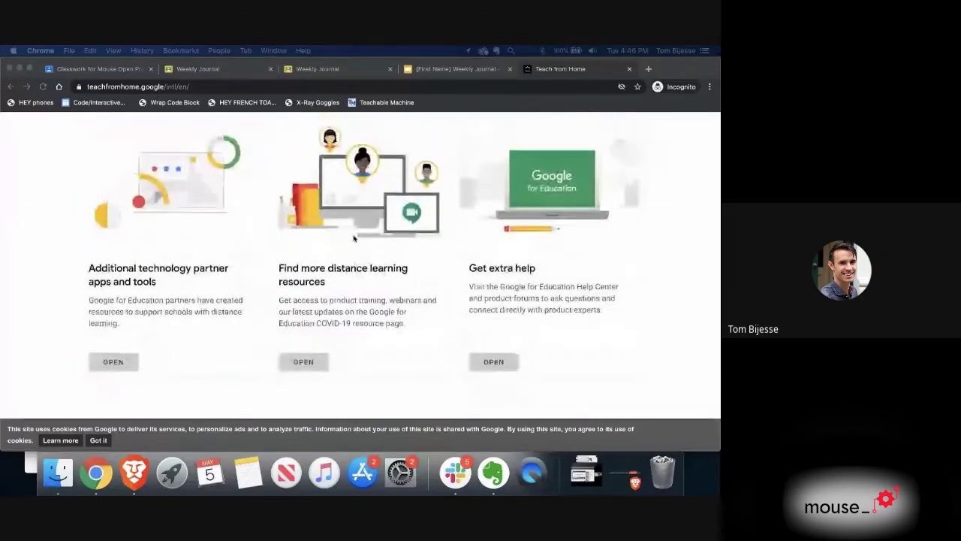
scroll(354, 238, "up", 10)
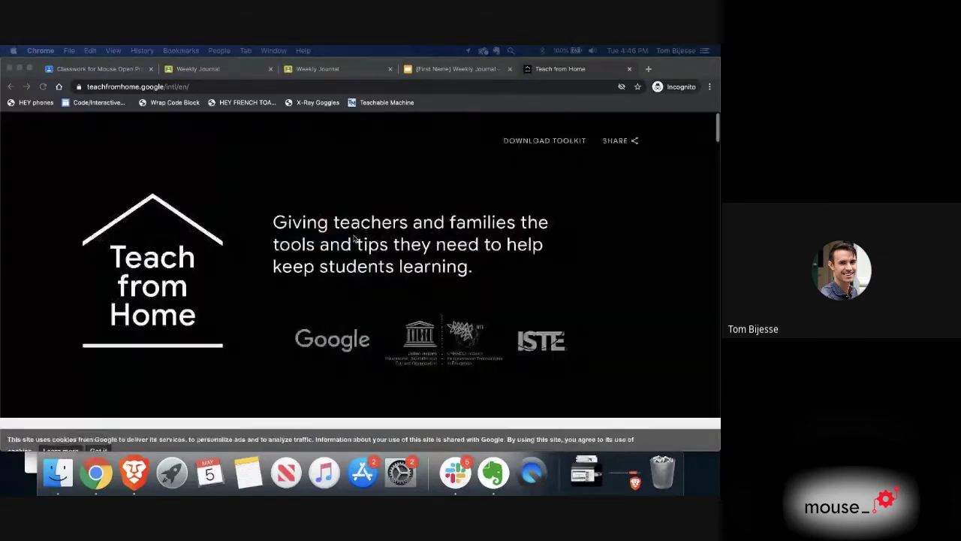
scroll(355, 226, "down", 3)
scroll(355, 227, "down", 3)
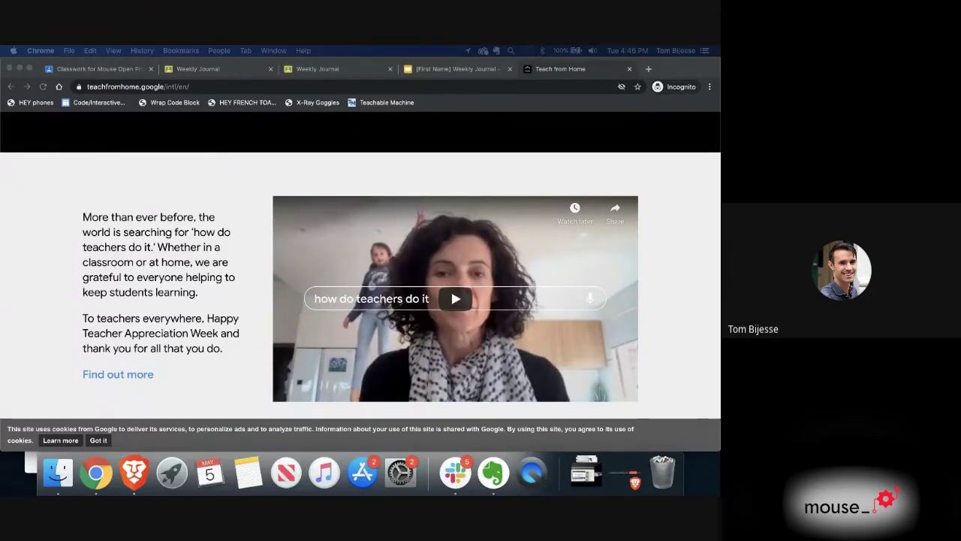
Step: Return to the demo class in Google Classroom, view its teacher and student roster, and reopen the Classwork page
left_click(239, 74)
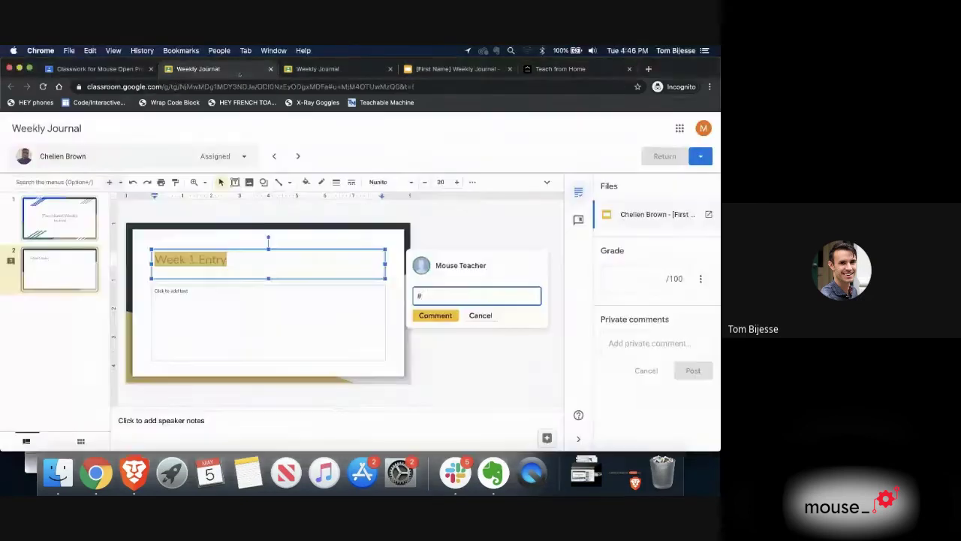
left_click(130, 69)
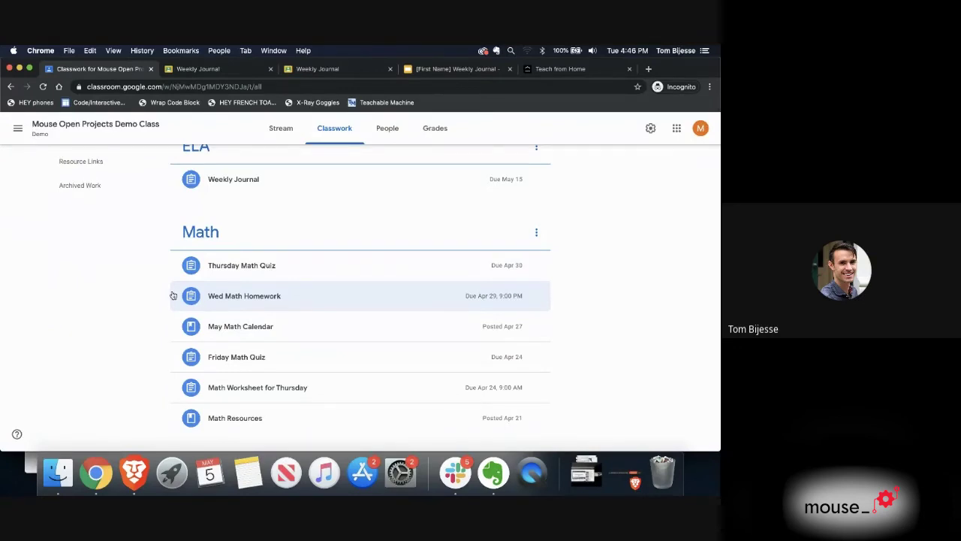
left_click(387, 130)
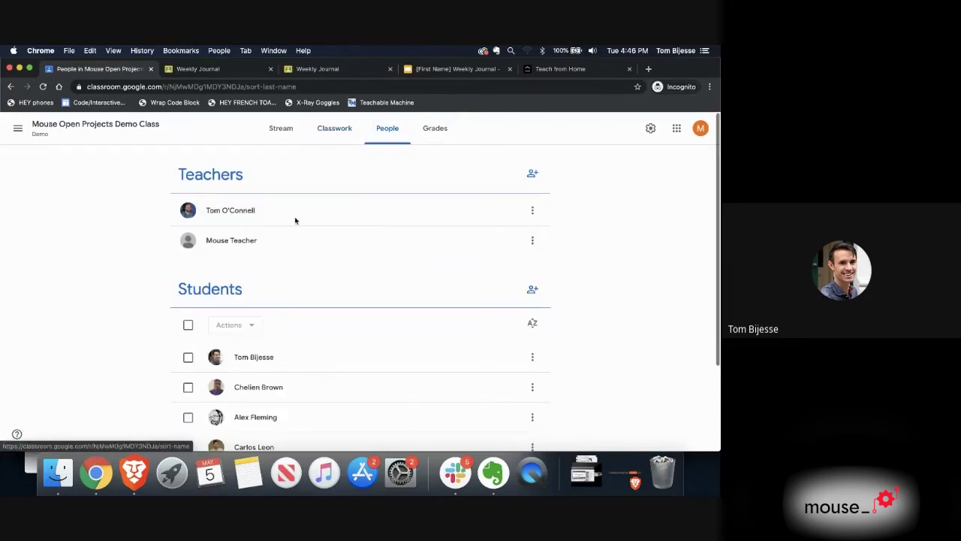
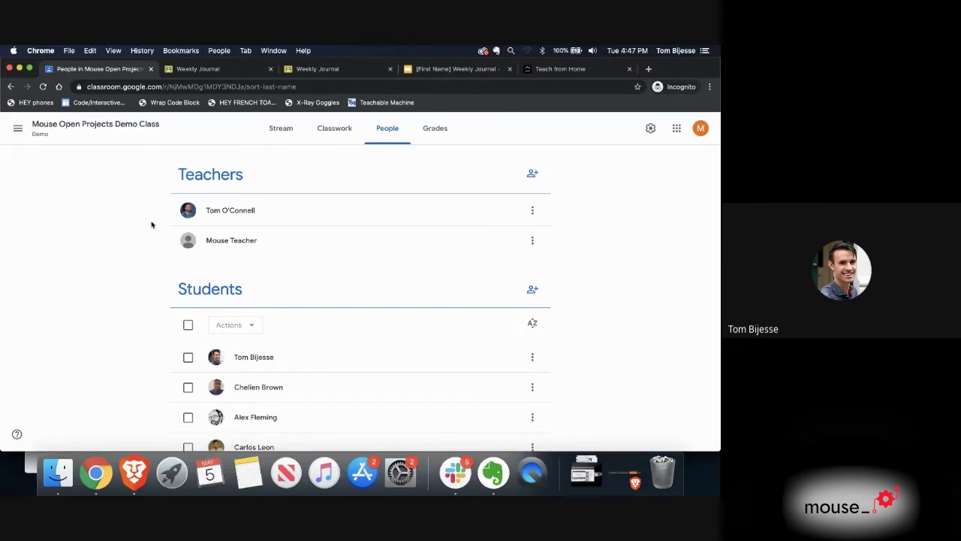
left_click(337, 129)
scroll(225, 226, "up", 5)
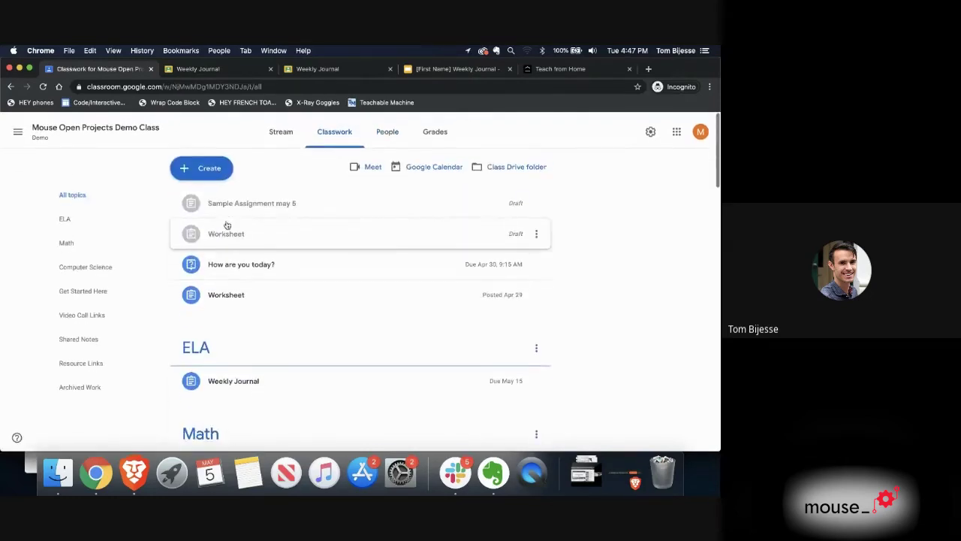
Step: Look through the class's topics and assignments, and view the dialog for adding a new topic without creating one
scroll(262, 292, "down", 3)
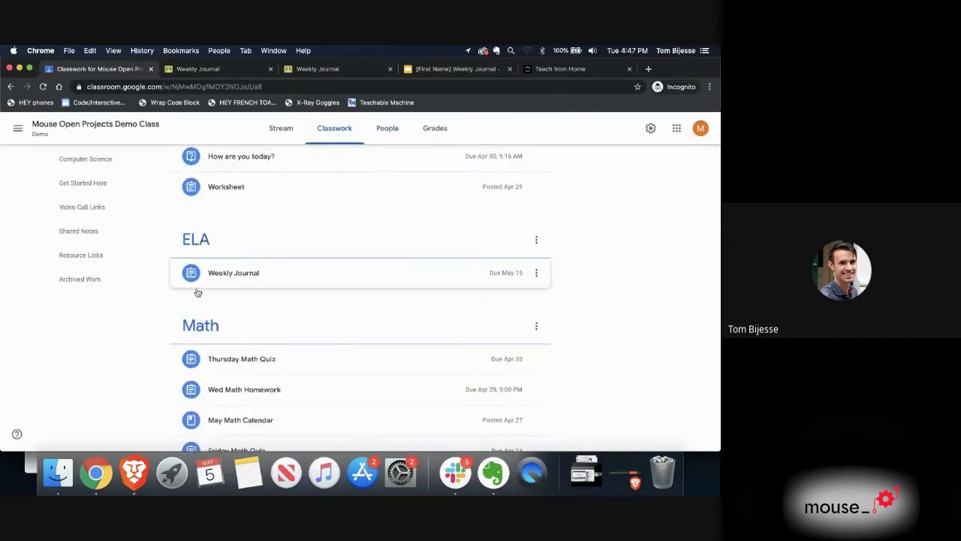
scroll(203, 327, "up", 3)
scroll(203, 328, "down", 10)
scroll(202, 327, "up", 10)
scroll(202, 327, "up", 1)
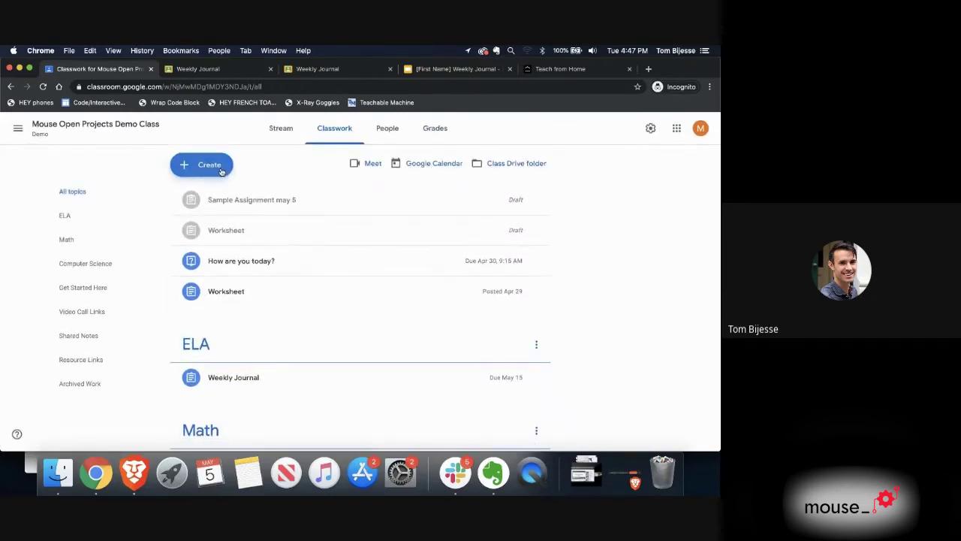
left_click(220, 167)
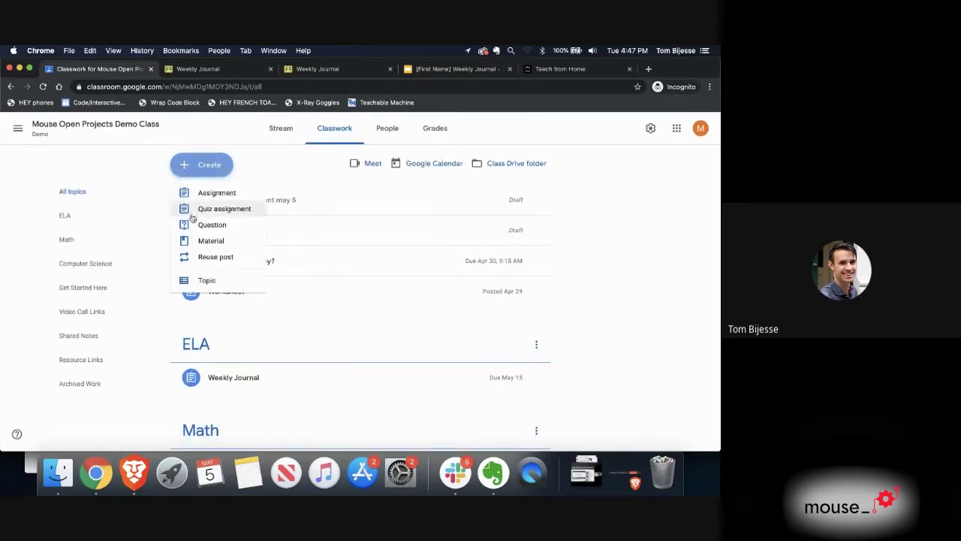
left_click(200, 280)
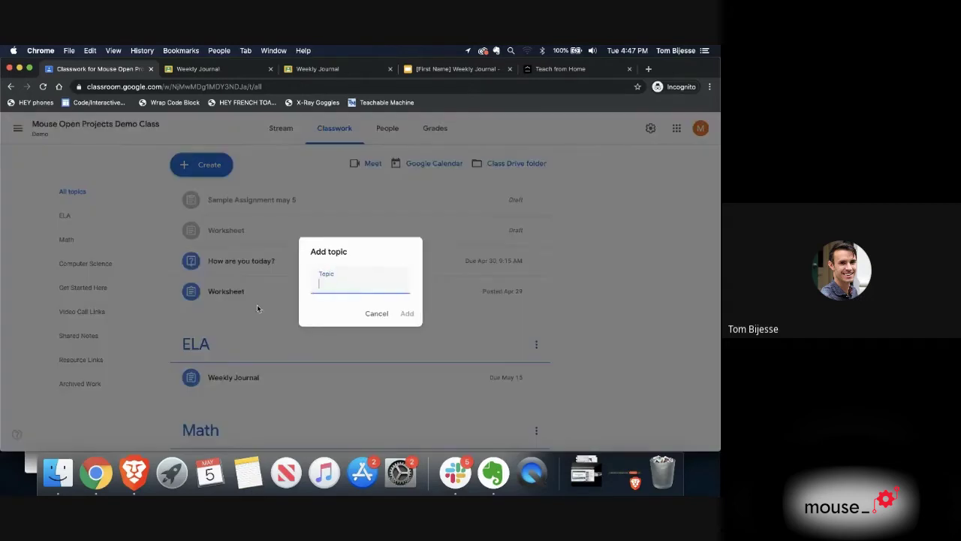
left_click(376, 312)
Step: Edit the Friday Math Quiz assignment in the Math topic, change its topic to Computer Science and save it
scroll(298, 314, "down", 5)
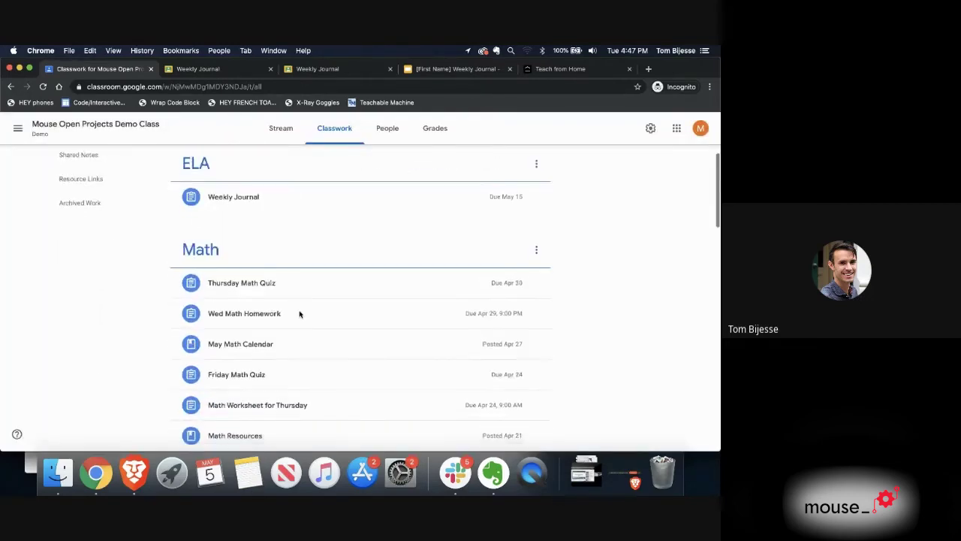
scroll(299, 314, "down", 2)
scroll(299, 313, "up", 4)
scroll(299, 314, "down", 1)
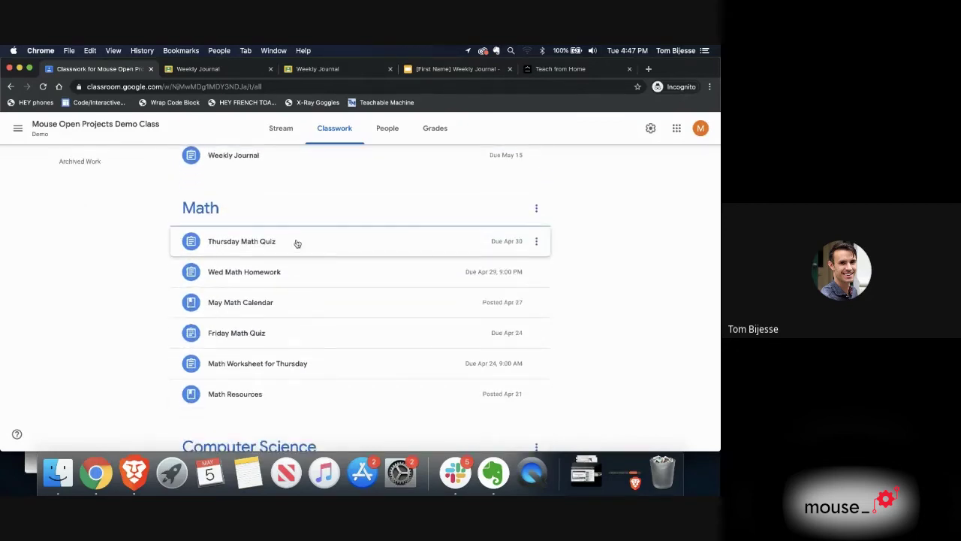
scroll(288, 280, "down", 5)
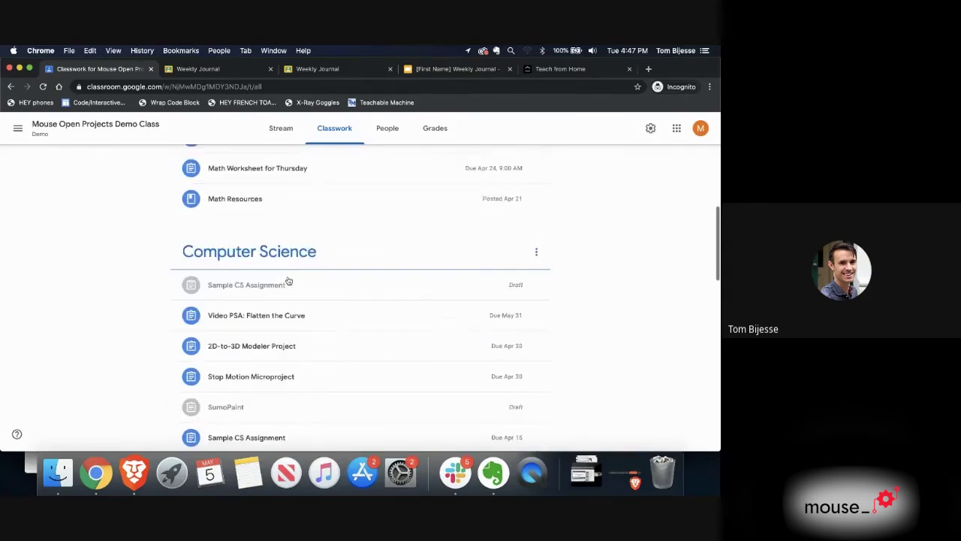
scroll(289, 280, "up", 3)
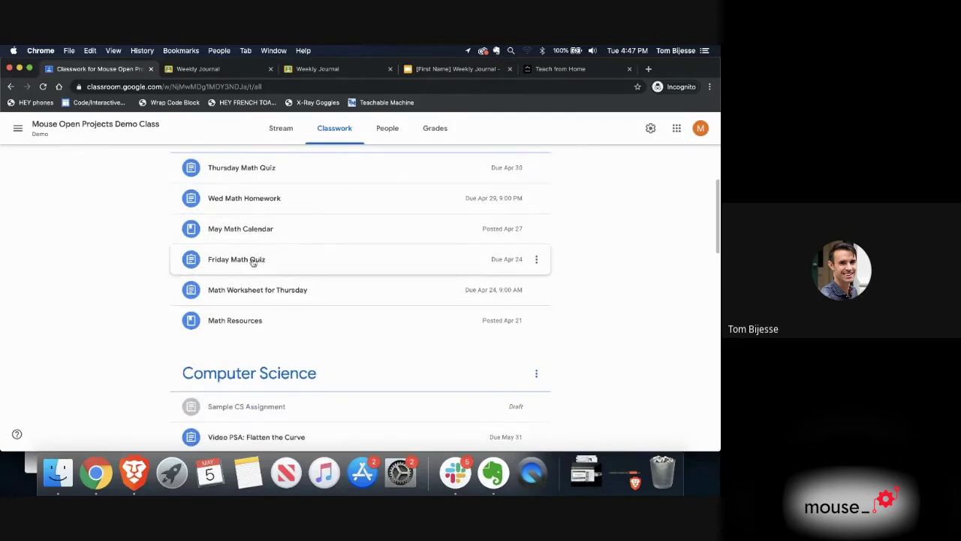
left_click(398, 264)
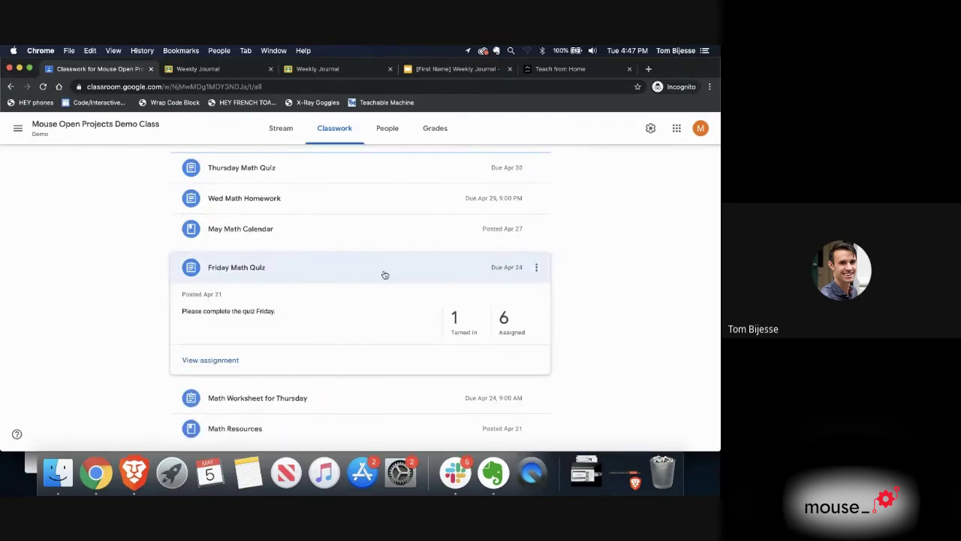
left_click(537, 268)
left_click(521, 291)
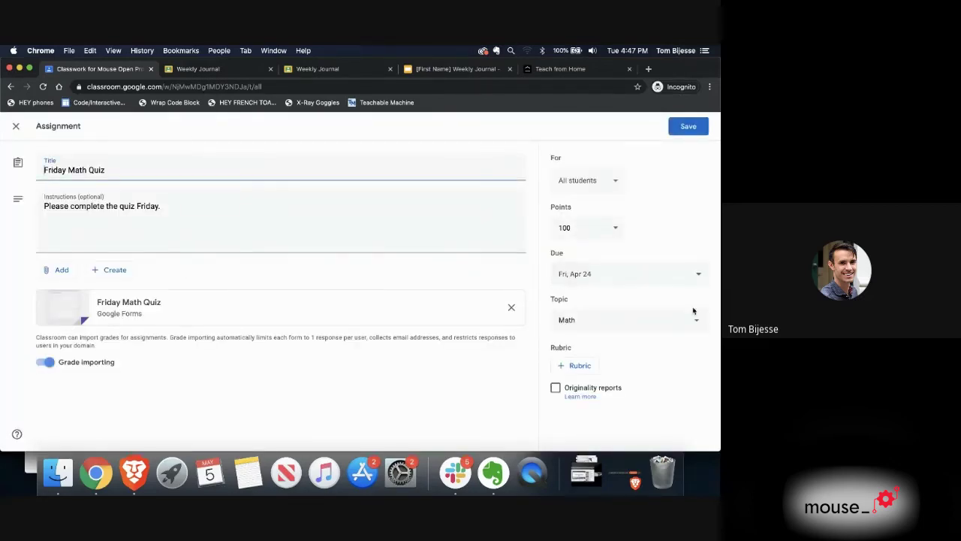
left_click(631, 321)
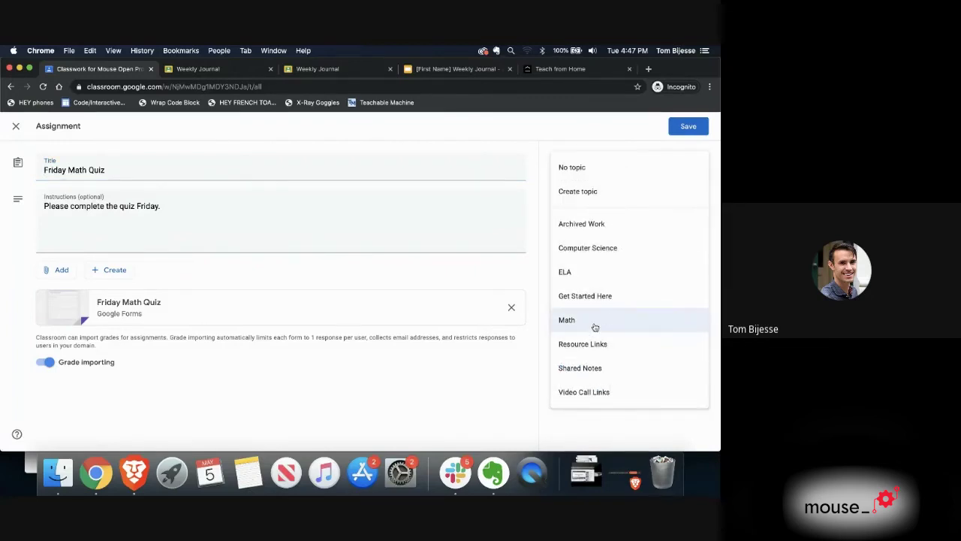
left_click(655, 249)
left_click(682, 127)
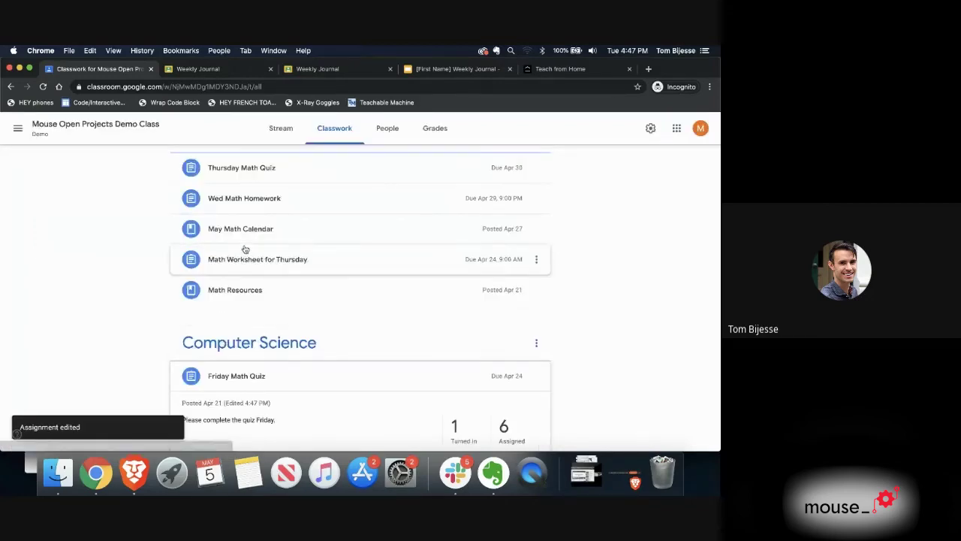
Step: Collapse the Friday Math Quiz under Computer Science and move it to the end of the Math topic, below Math Resources
scroll(251, 155, "up", 2)
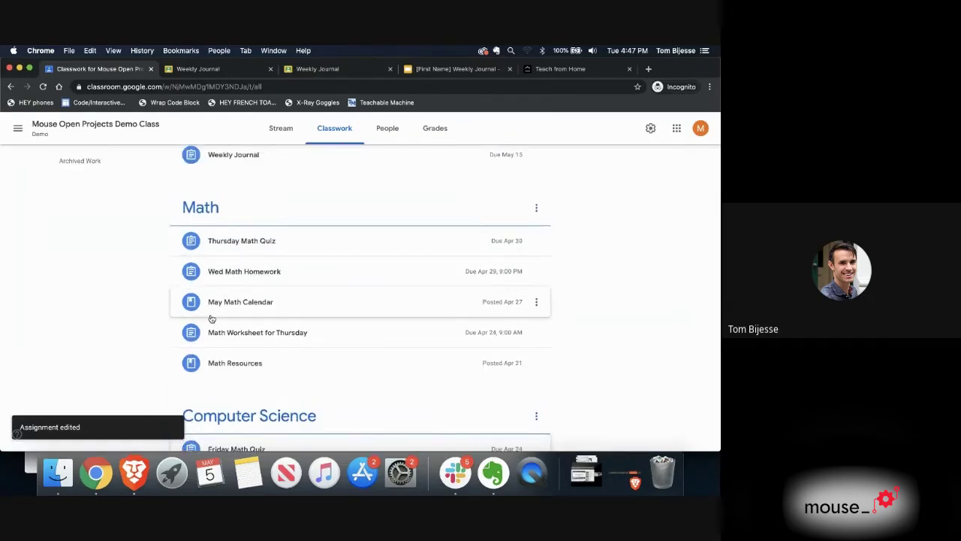
scroll(208, 318, "down", 5)
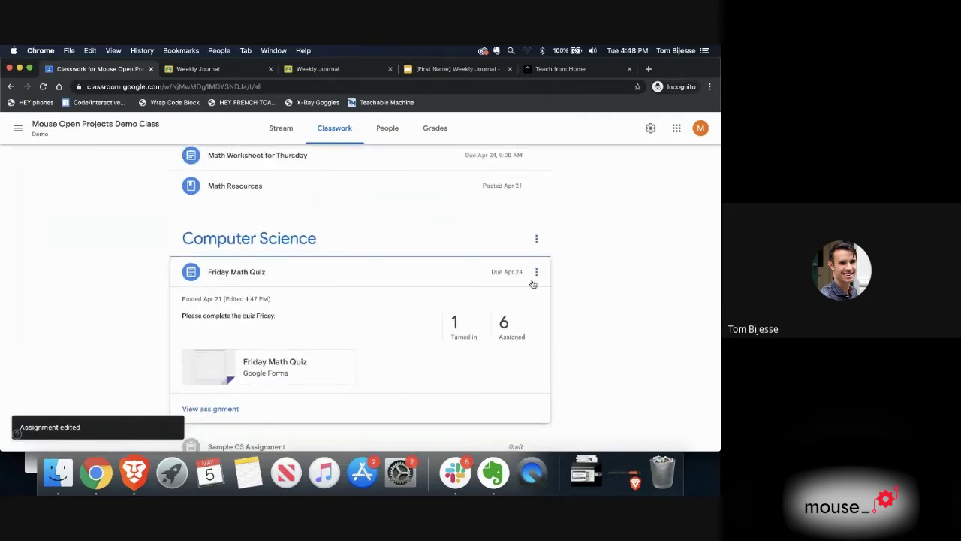
left_click(536, 272)
left_click(423, 275)
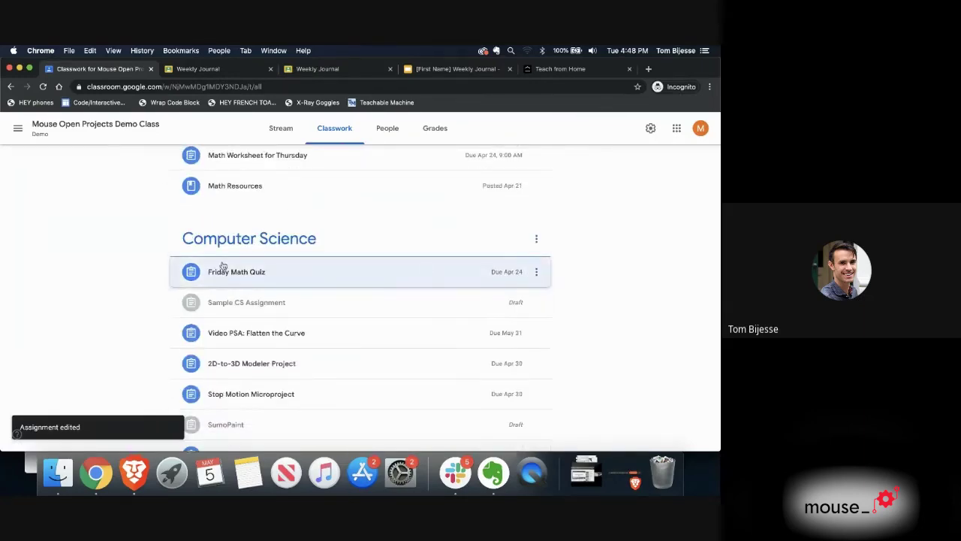
left_click_drag(242, 269, 260, 207)
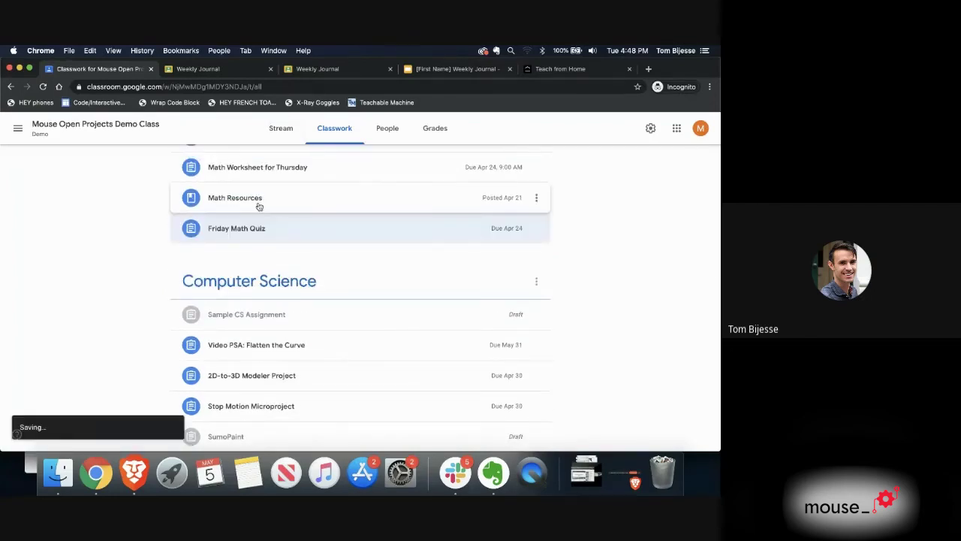
Step: Move the Friday Math Quiz from the Math topic into the Archived Work topic, just above Scratch
scroll(288, 241, "up", 2)
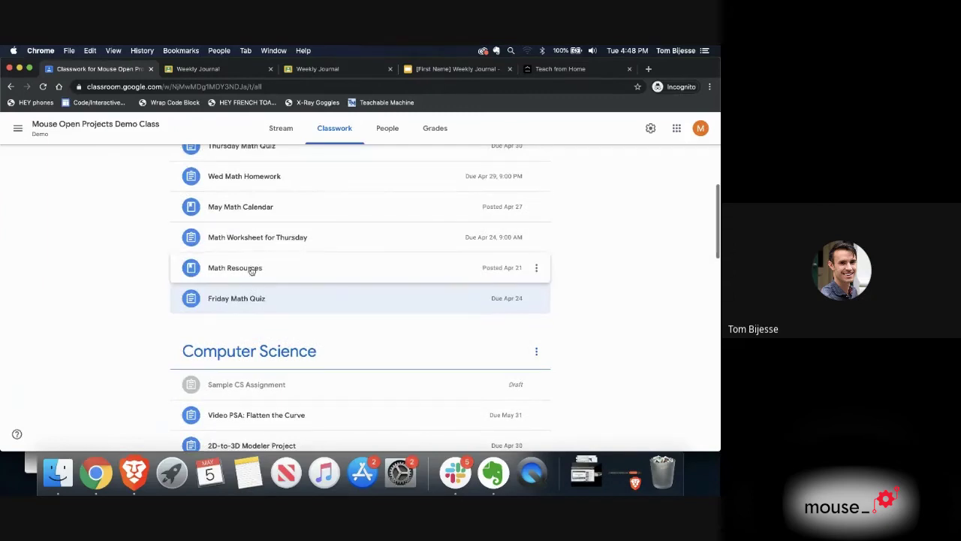
scroll(246, 274, "up", 1)
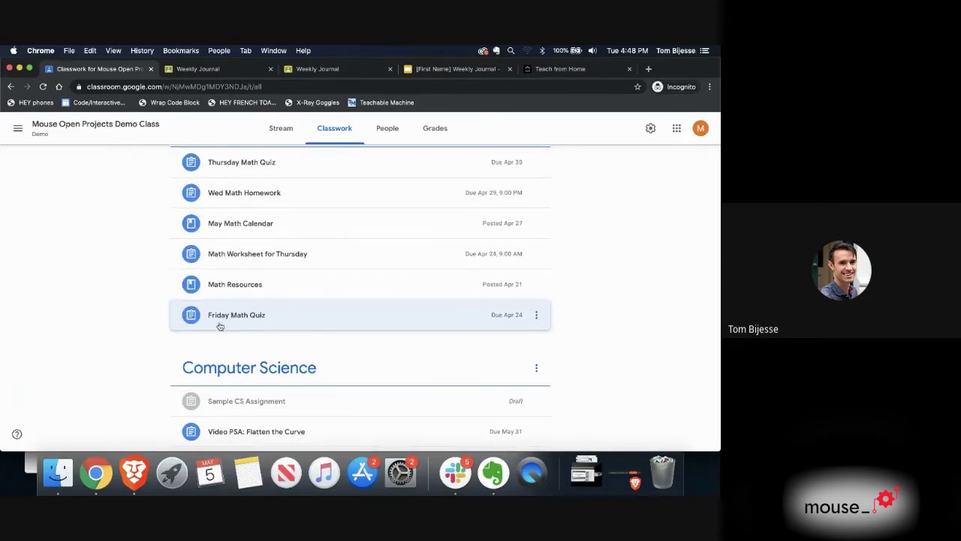
mouse_move(224, 320)
left_mouse_down()
mouse_move(223, 339)
mouse_move(222, 304)
mouse_move(220, 330)
left_mouse_up()
scroll(220, 331, "down", 3)
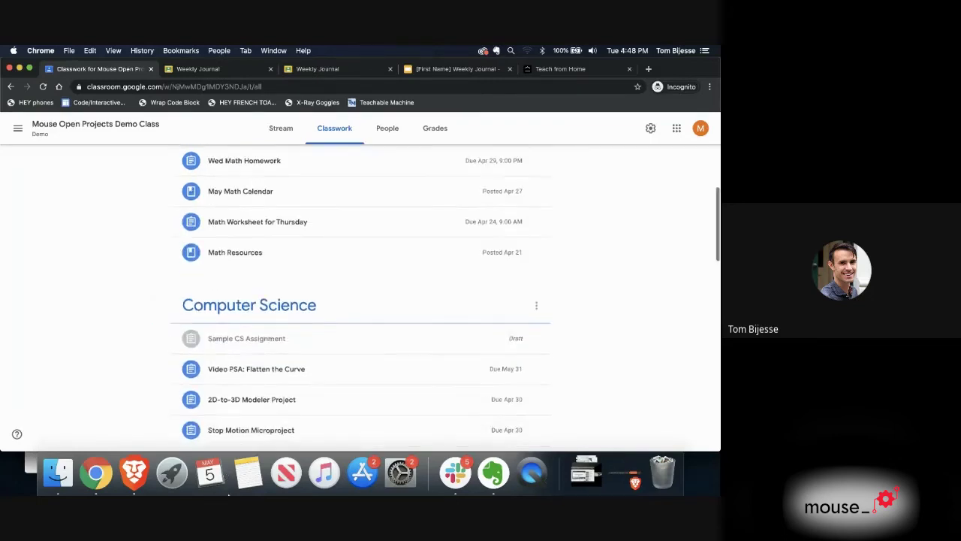
left_click_drag(225, 451, 249, 409)
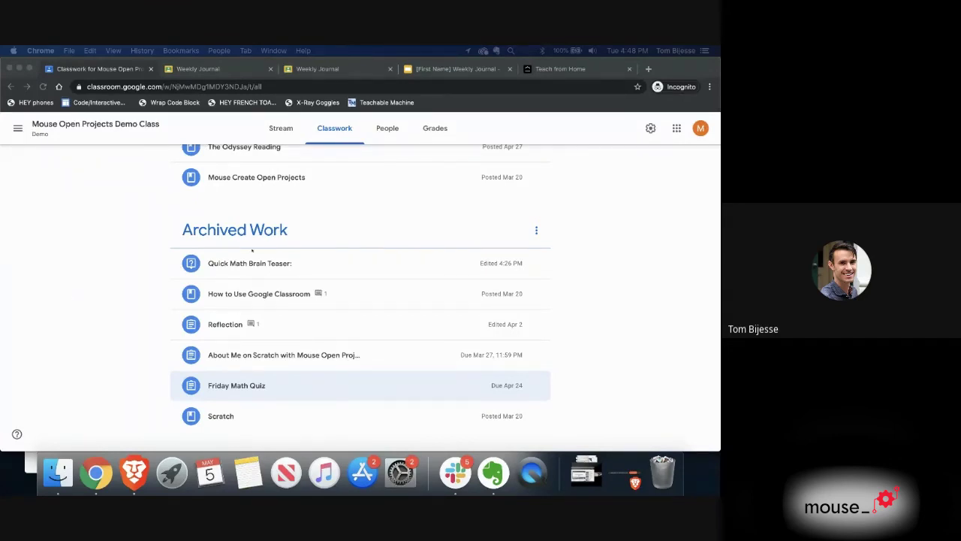
Step: Create a new assignment titled "Assignment for 3 of my classes", leaving its instructions empty
scroll(252, 250, "up", 20)
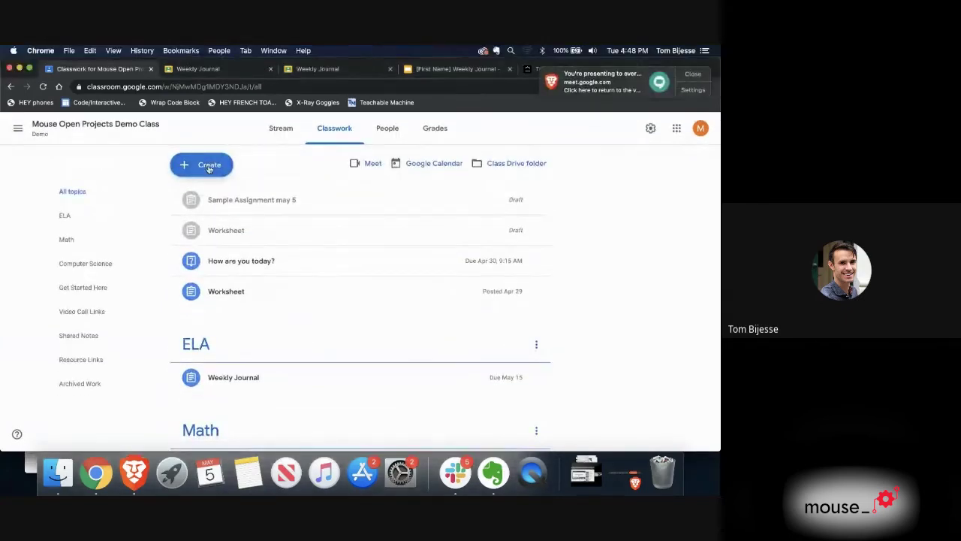
left_click(207, 171)
left_click(217, 192)
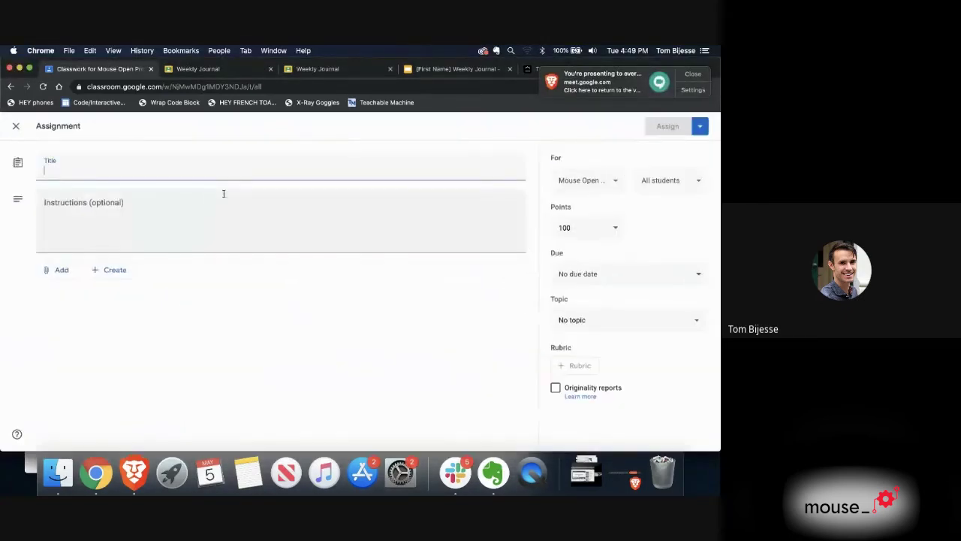
left_click(616, 182)
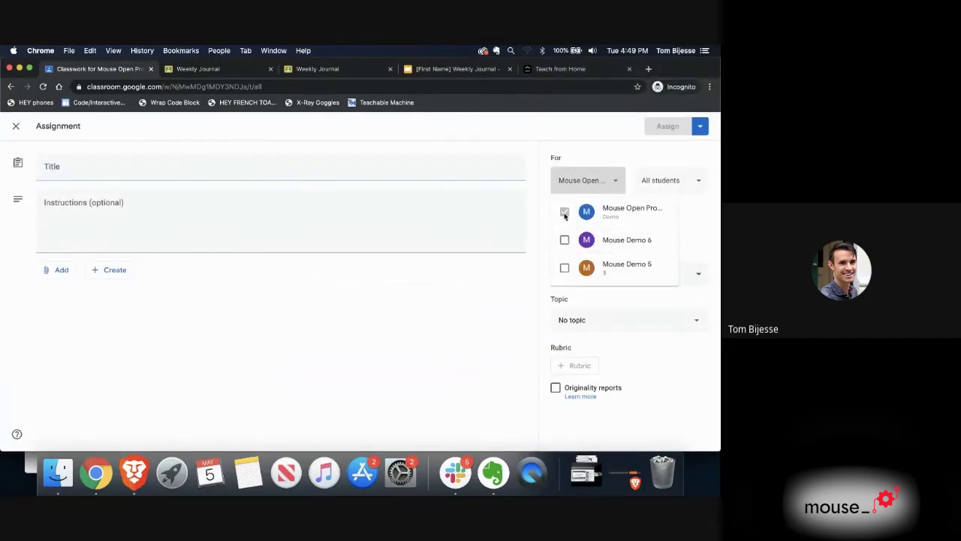
left_click(368, 169)
left_click(368, 166)
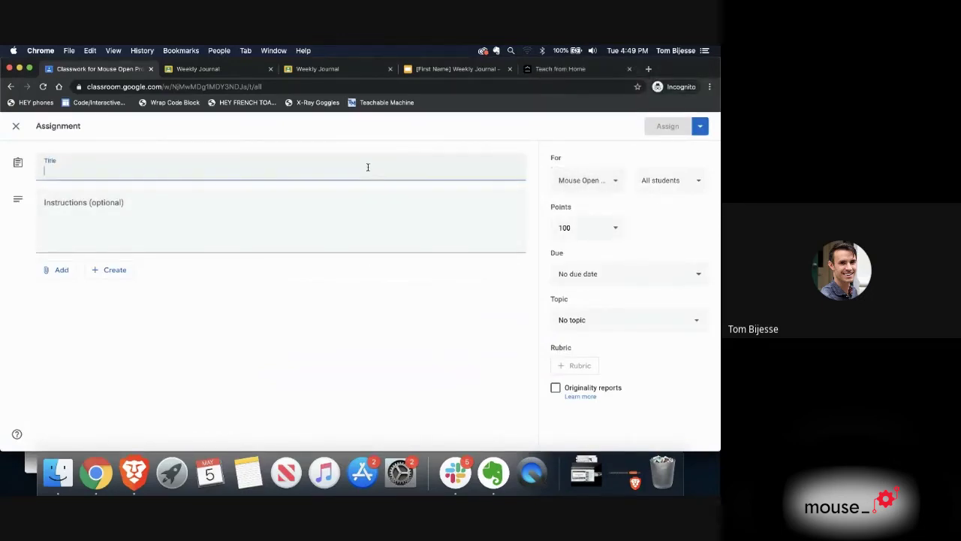
type("Assignment for")
type(" 3 of")
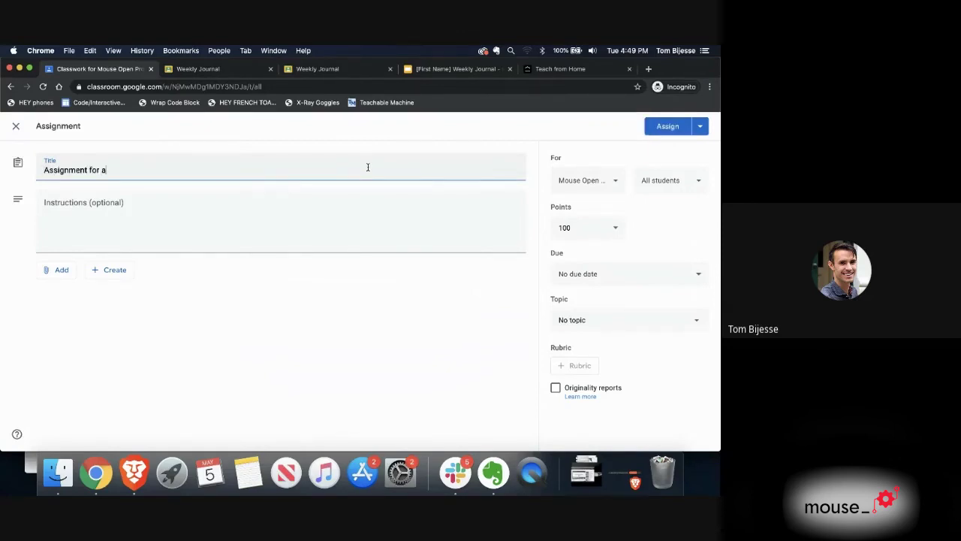
type(" my classes")
left_click(231, 205)
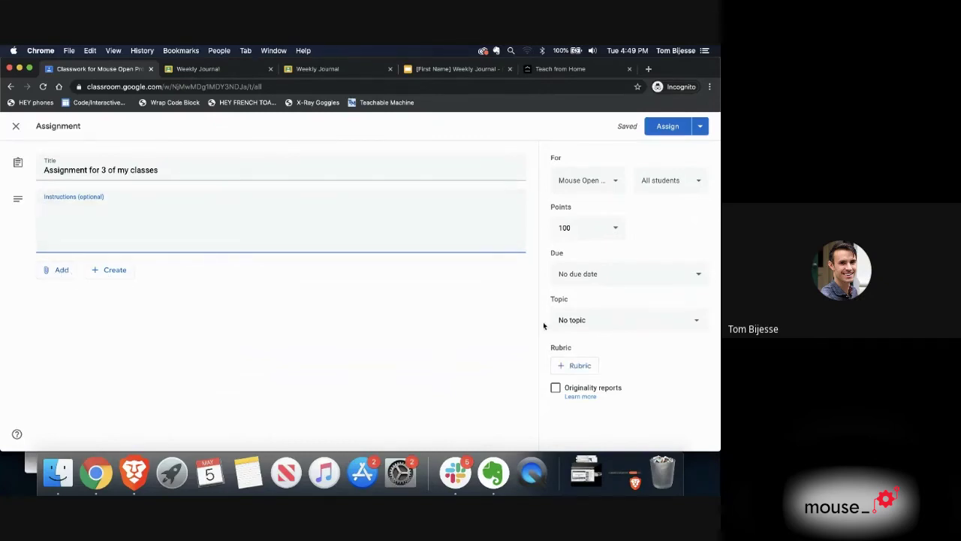
Step: Set the assignment's topic to Computer Science and its due date to Friday, May 8, 2020
left_click(582, 321)
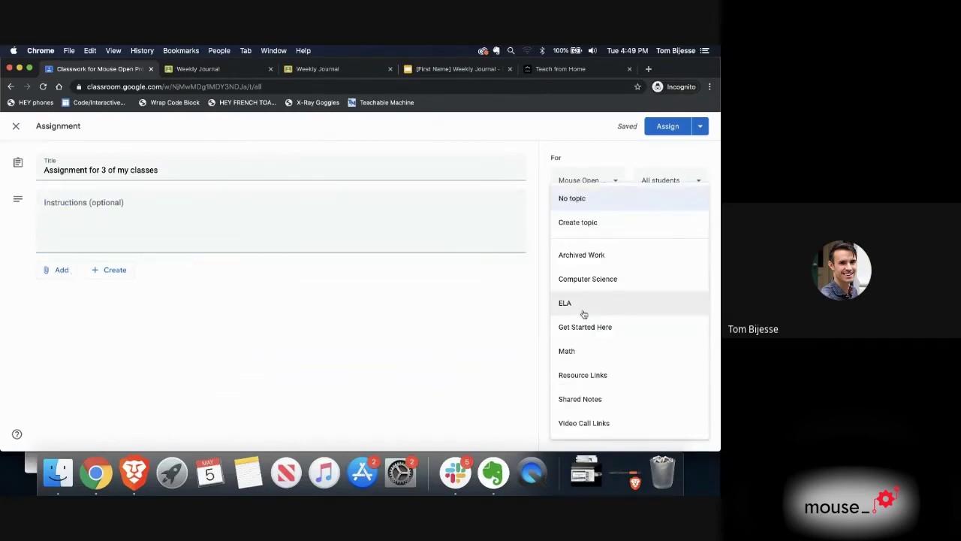
left_click(586, 276)
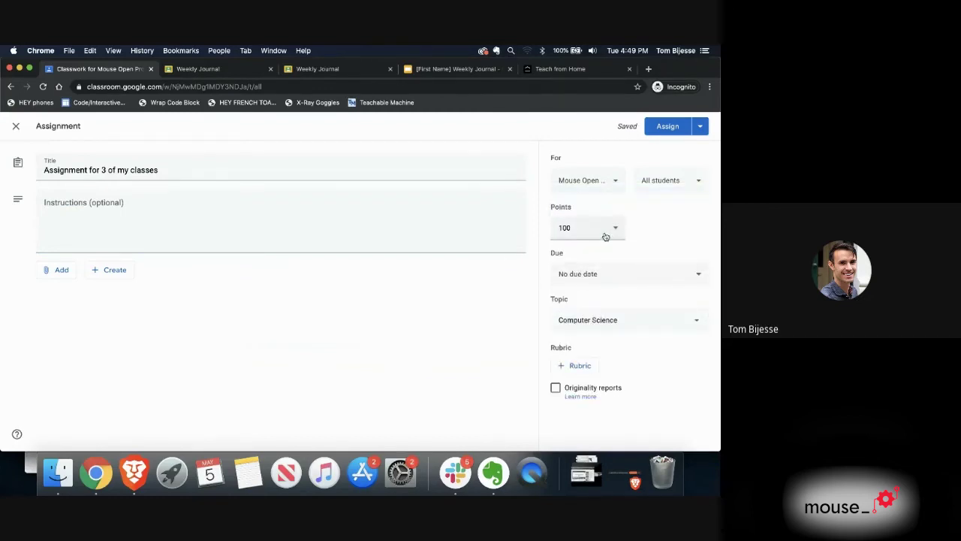
left_click(610, 274)
left_click(639, 317)
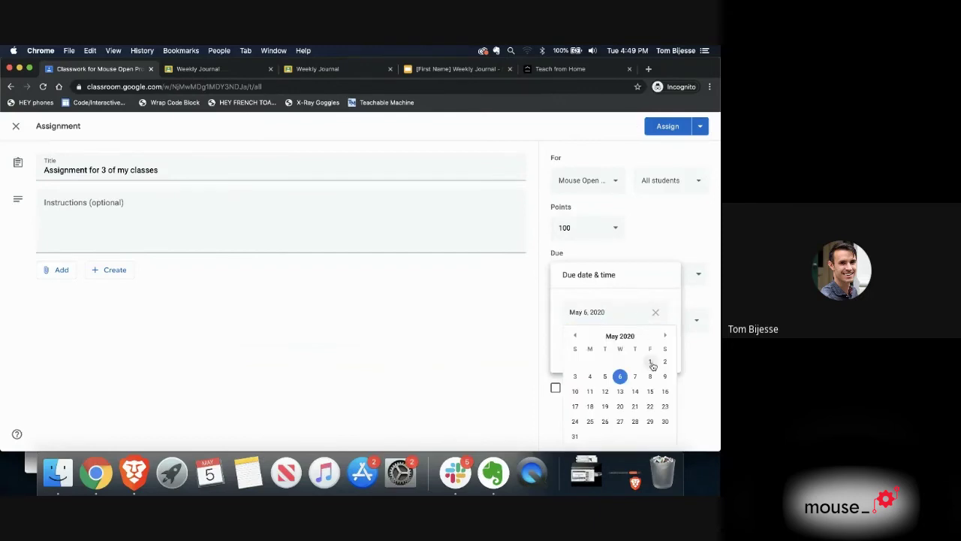
left_click(650, 378)
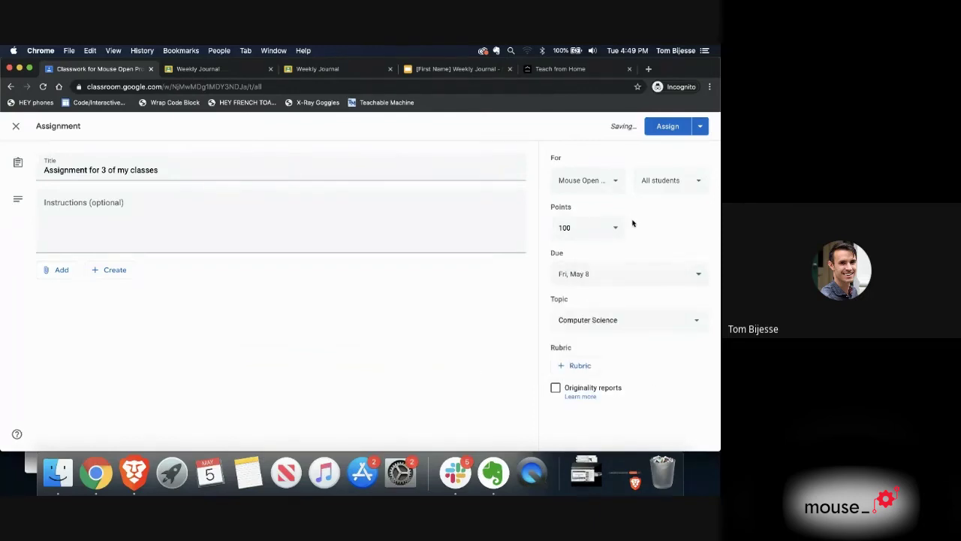
Step: Add the Mouse Demo 6 and Mouse Demo 5 classes as recipients alongside the demo class and assign the assignment
left_click(681, 181)
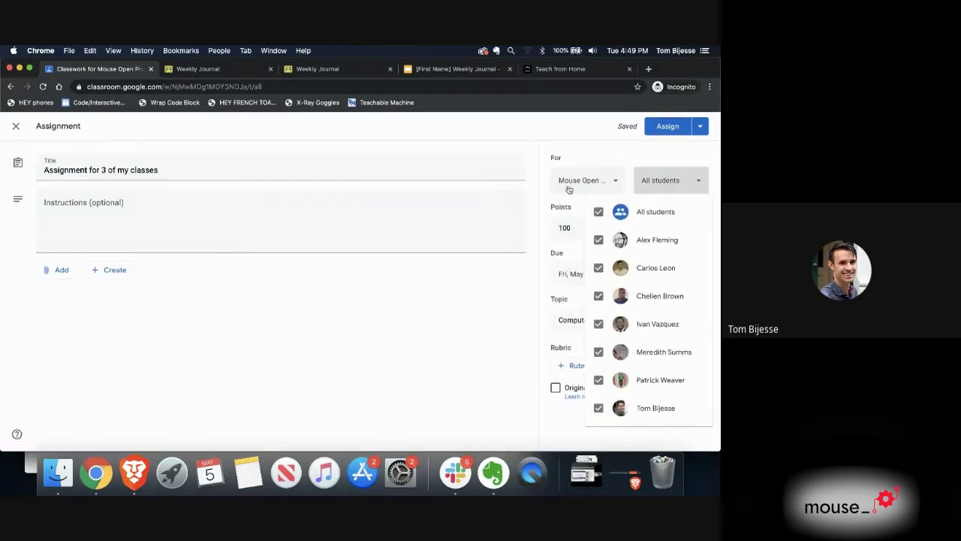
left_click(606, 181)
left_click(606, 185)
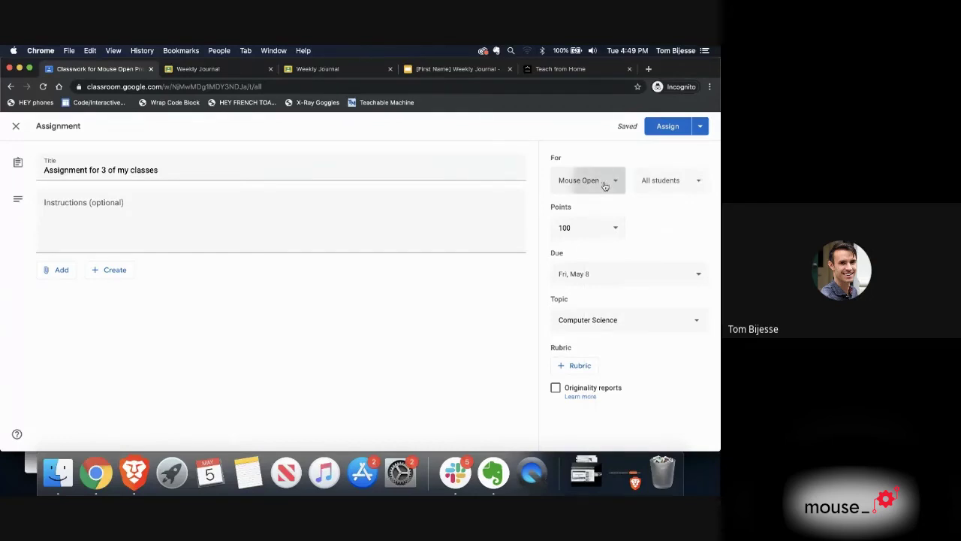
left_click(565, 240)
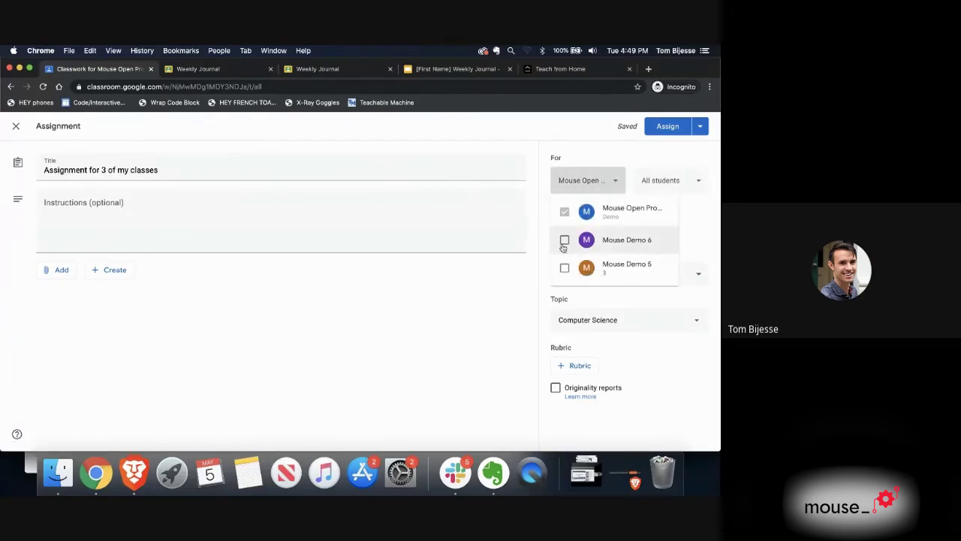
left_click(566, 267)
left_click(465, 317)
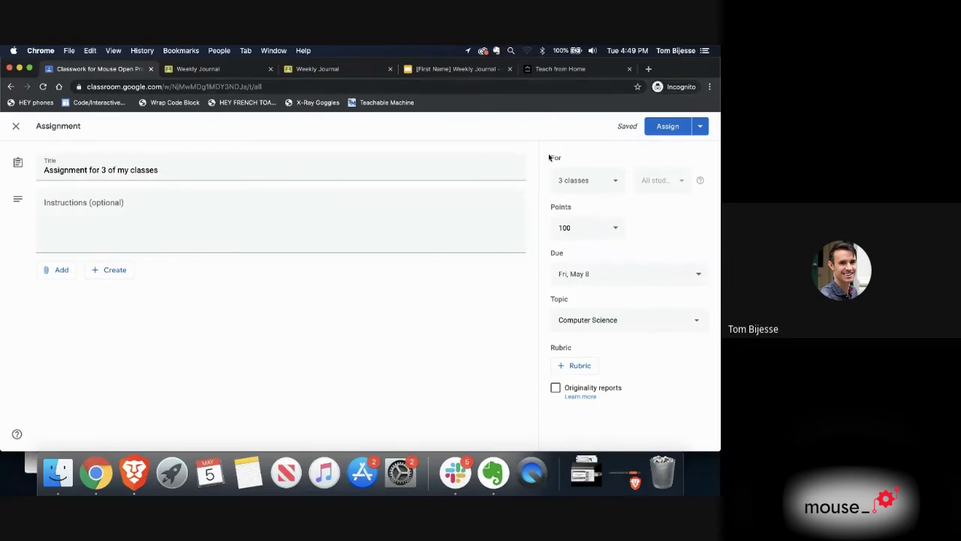
left_click(665, 126)
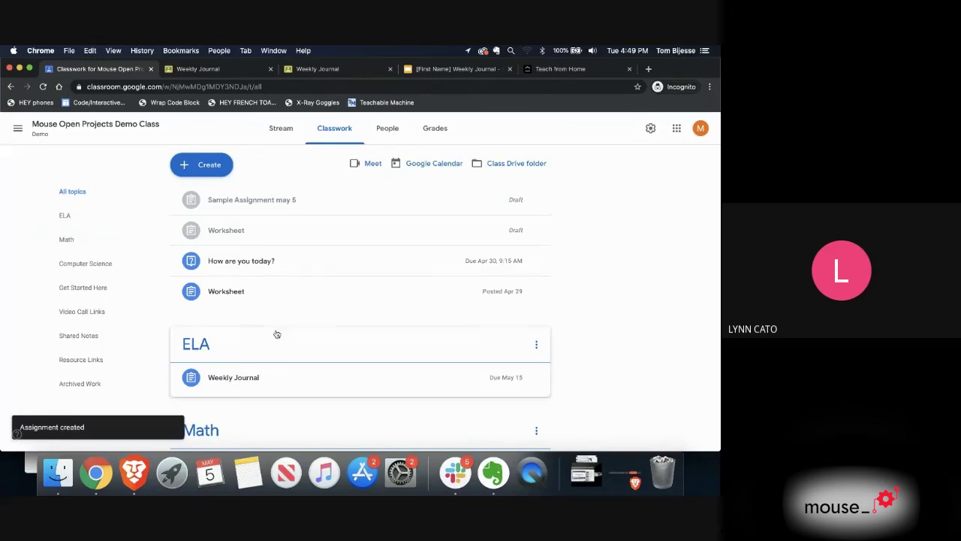
Step: Create a new assignment in the demo class titled "New Test"
left_click(205, 165)
left_click(201, 193)
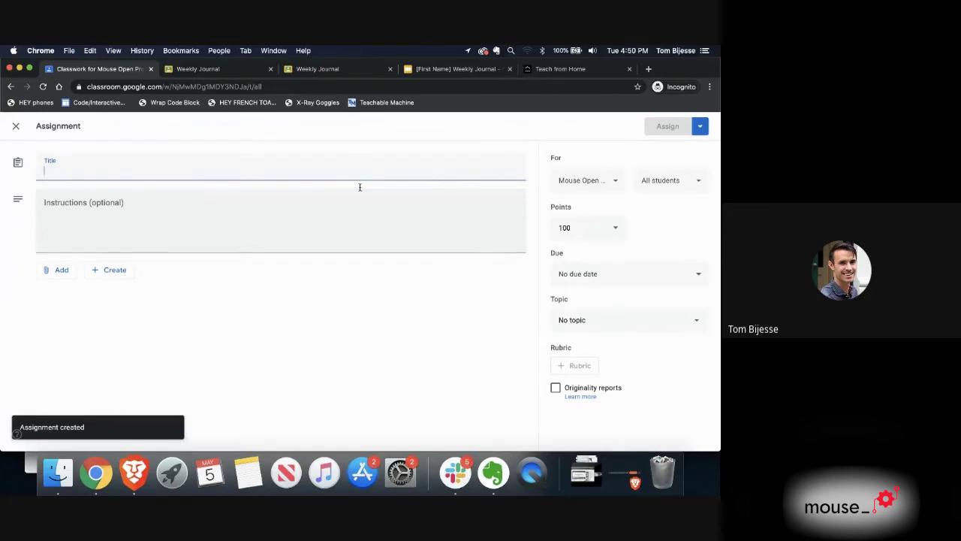
left_click(156, 174)
type("N")
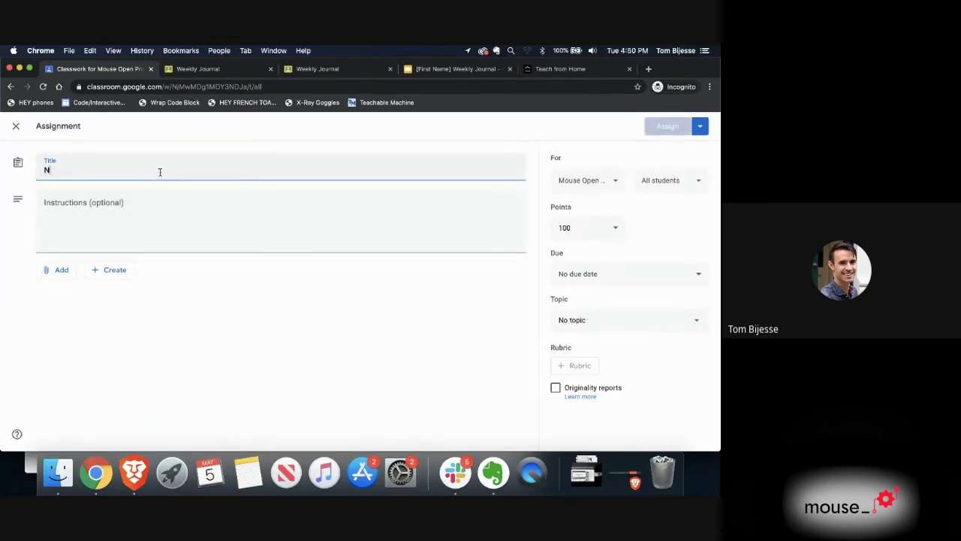
type("ew Test")
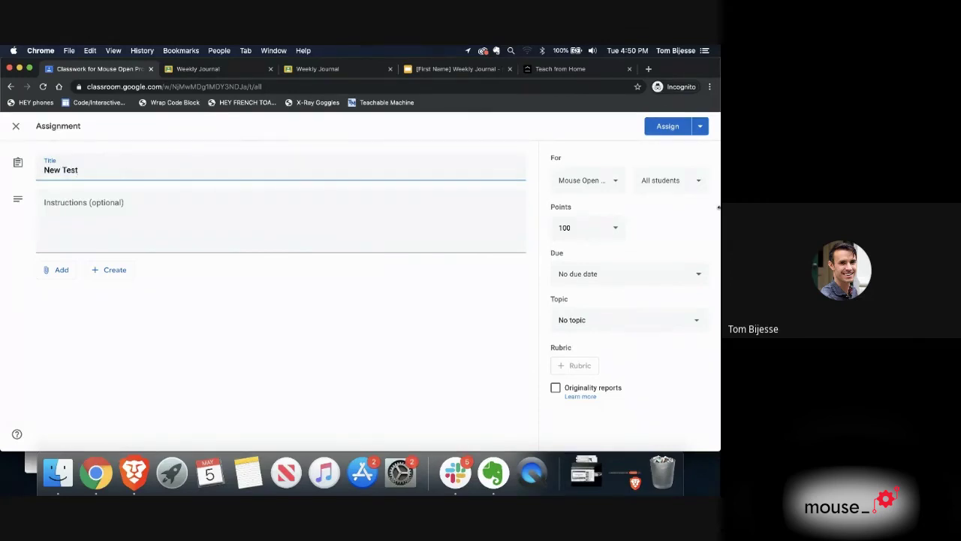
Step: Add Mouse Demo 6 and Mouse Demo 5 as recipient classes and check whether scheduling is available for the assignment
left_click(611, 182)
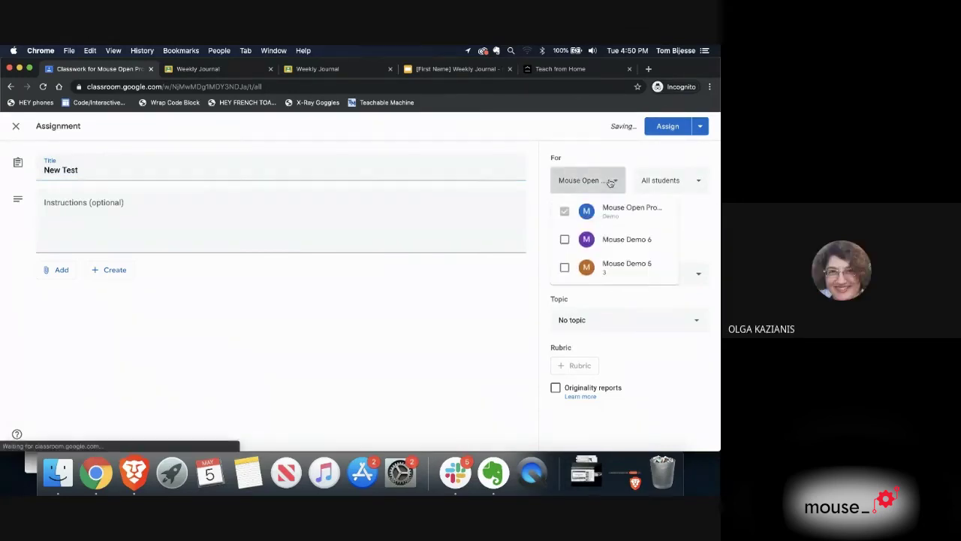
left_click(565, 240)
left_click(565, 267)
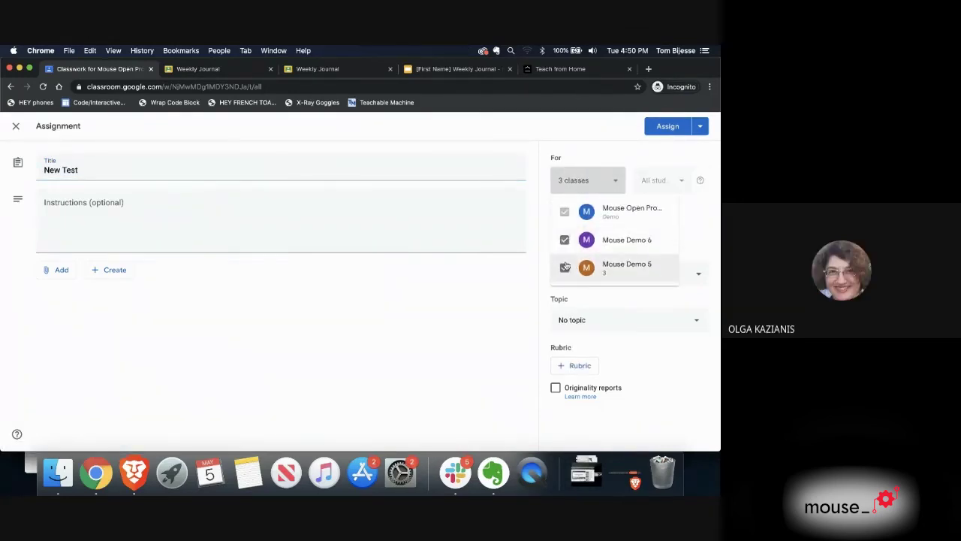
left_click(538, 286)
left_click(703, 123)
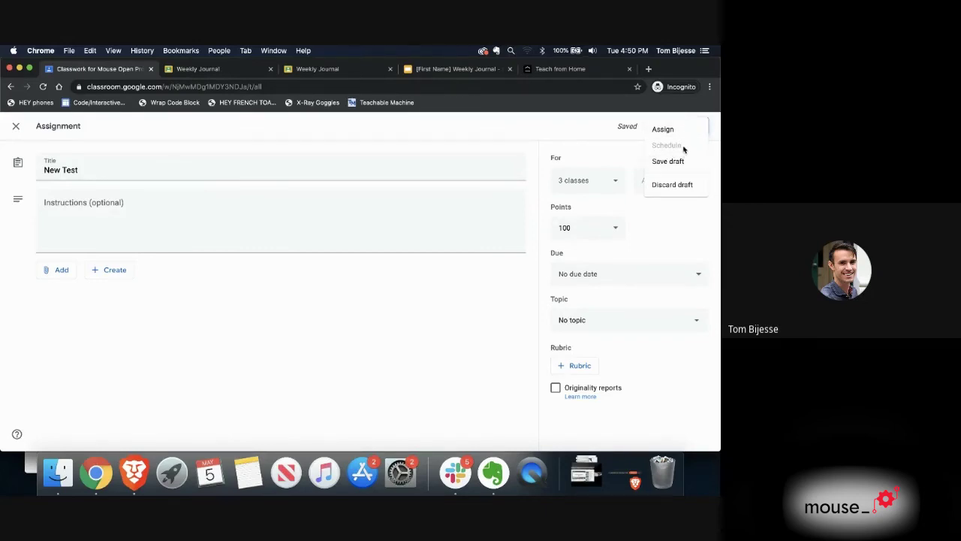
Step: Remove Mouse Demo 6 and Mouse Demo 5 from the recipients and check the scheduling option for the demo class alone
left_click(616, 179)
left_click(616, 180)
left_click(564, 240)
left_click(565, 267)
left_click(506, 301)
left_click(695, 132)
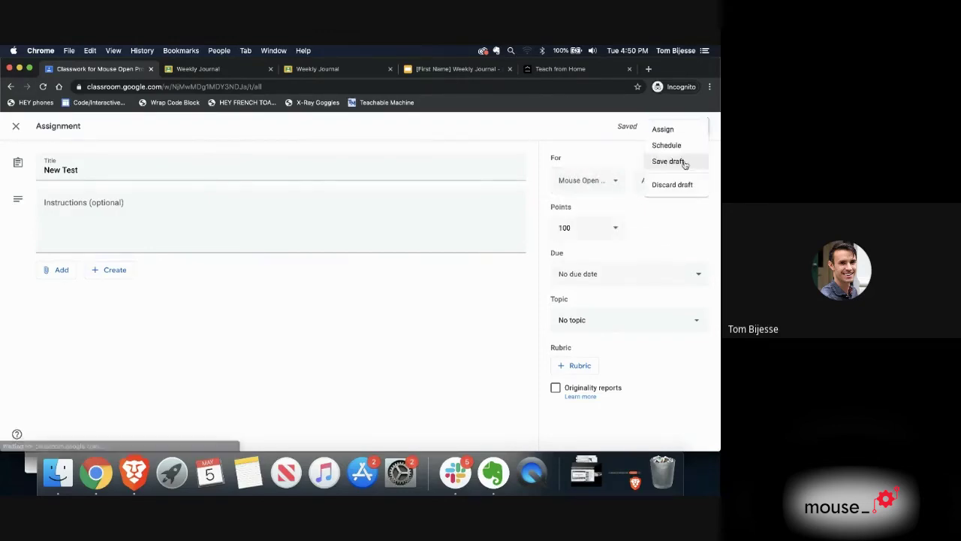
Step: Add Mouse Demo 6 as a recipient of the New Test assignment and close it, leaving it as a draft
left_click(615, 182)
left_click(615, 182)
left_click(565, 239)
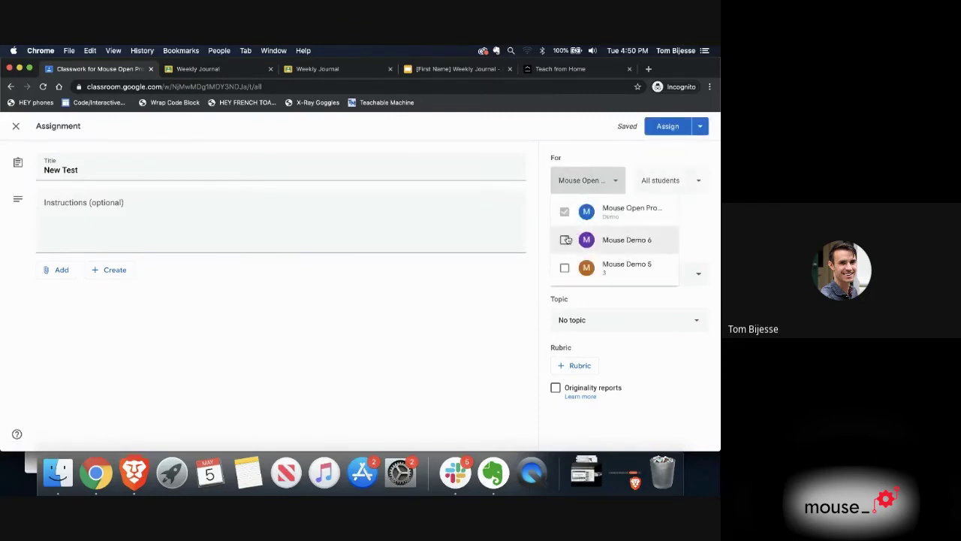
left_click(698, 133)
left_click(699, 130)
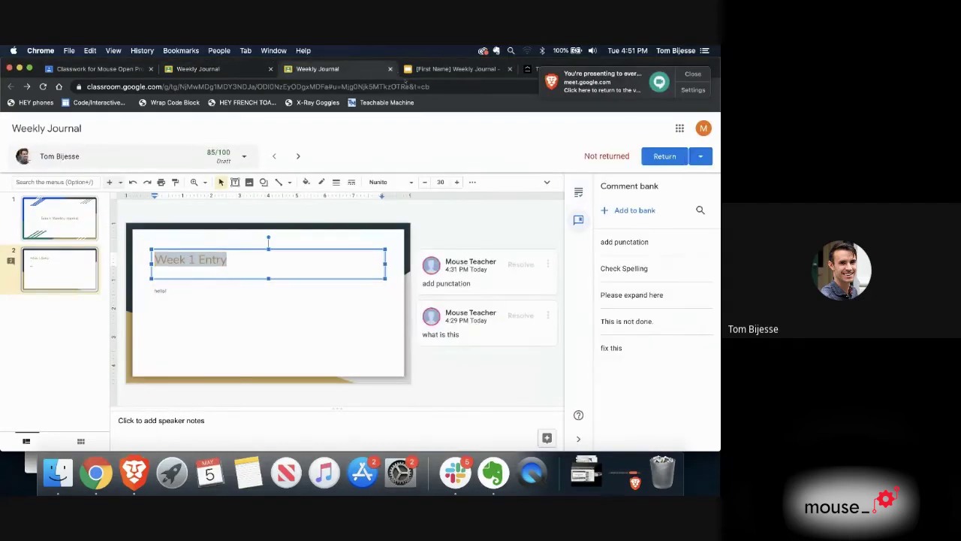
left_click(99, 68)
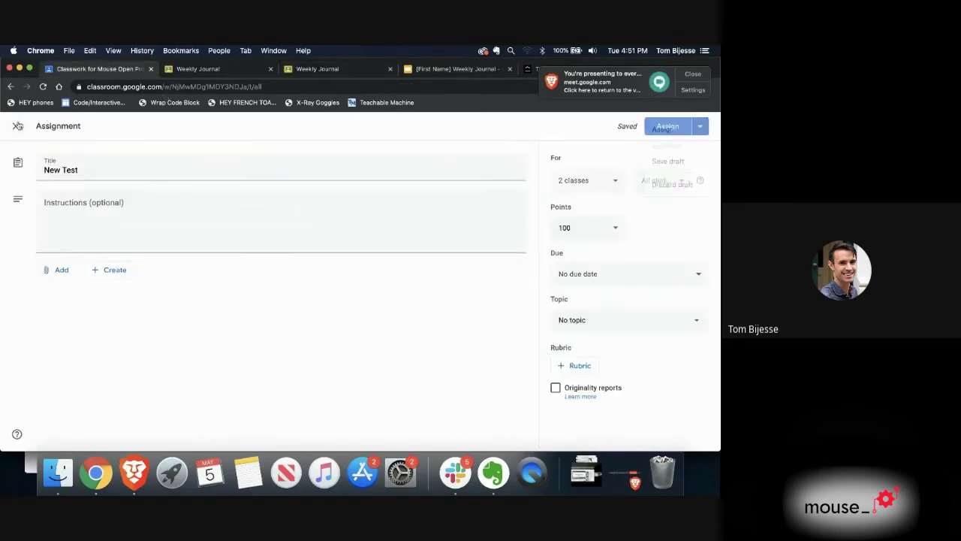
left_click(16, 130)
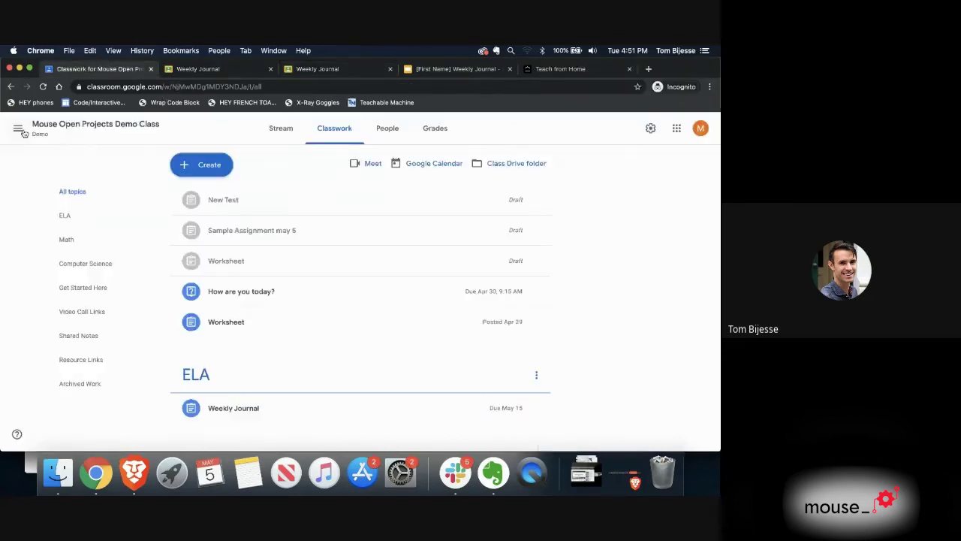
Step: Open the student work overview of the Weekly Journal assignment in the ELA topic
scroll(157, 252, "down", 3)
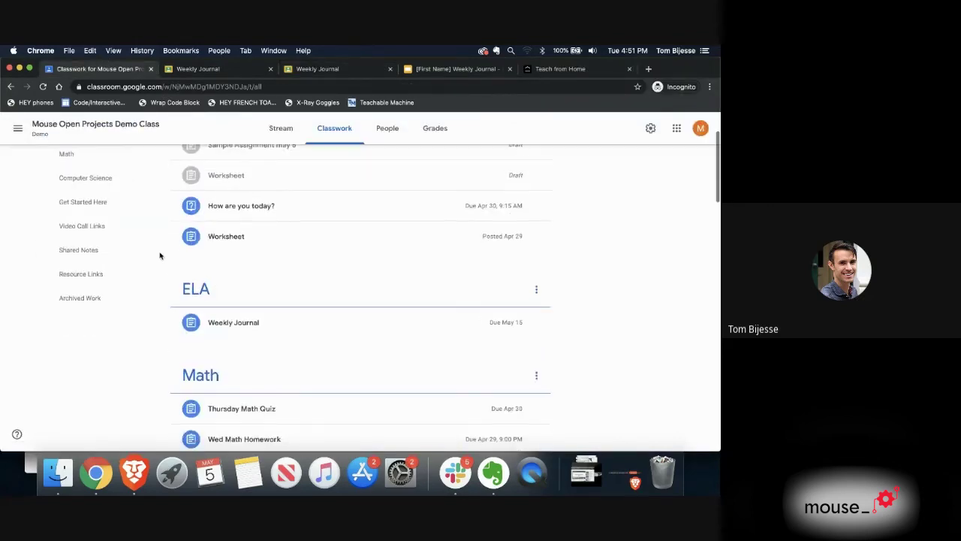
left_click(229, 321)
scroll(366, 314, "down", 1)
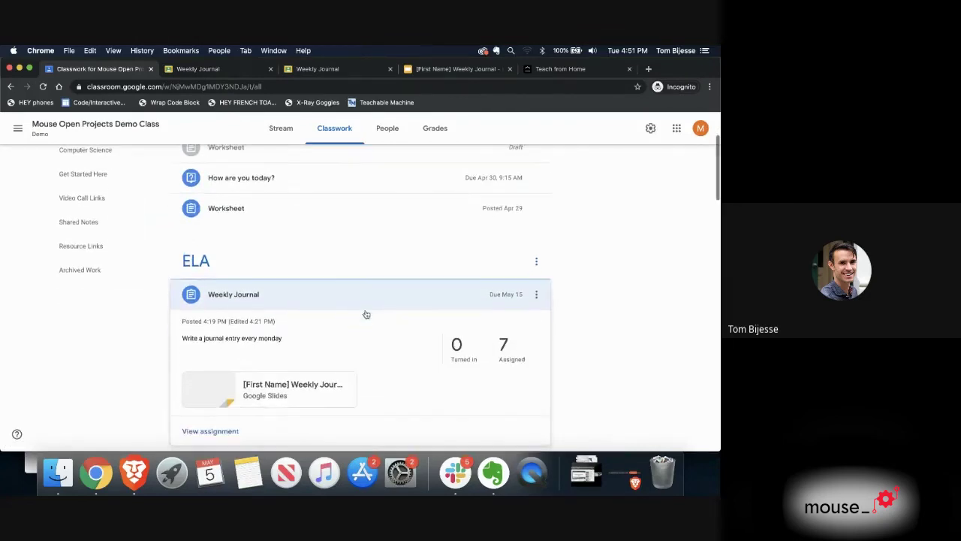
scroll(366, 314, "down", 1)
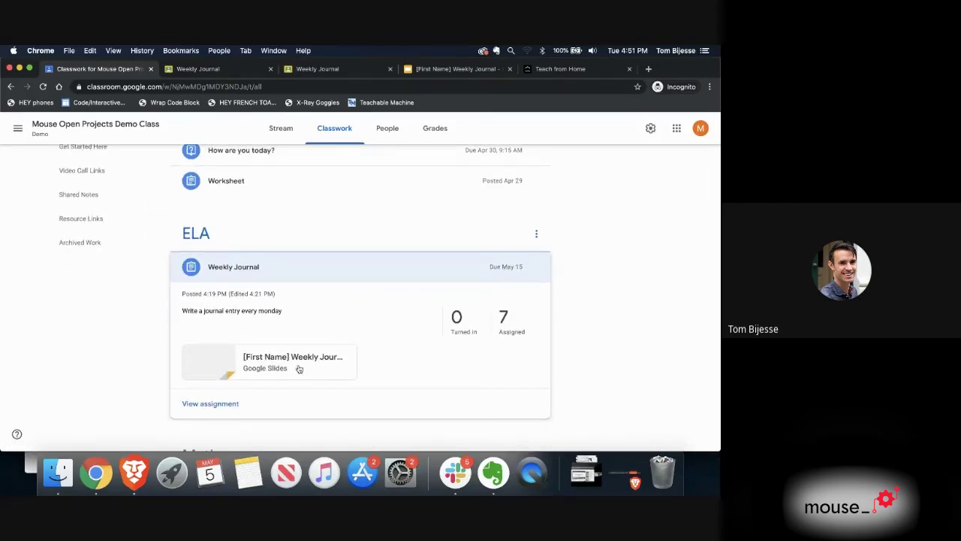
left_click(204, 403)
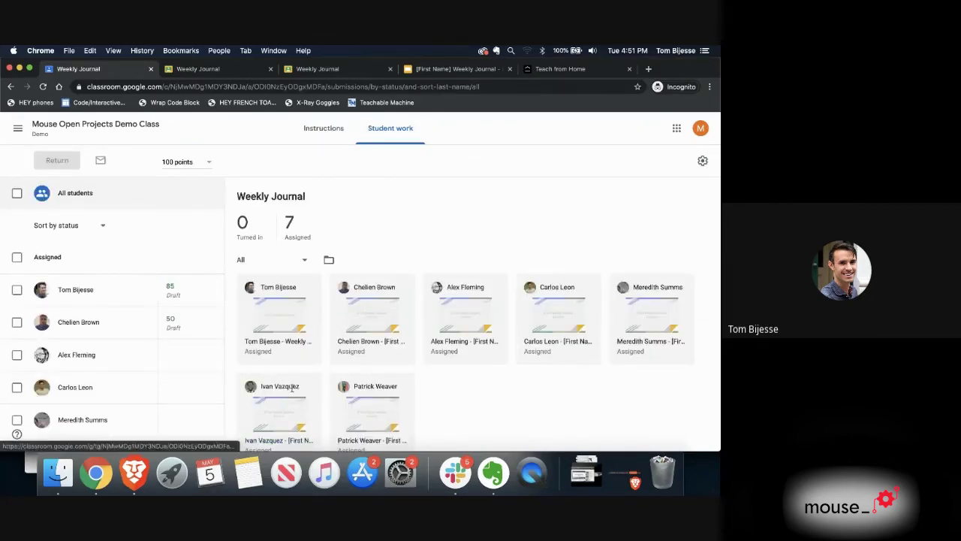
Step: Look over the students' Weekly Journal submissions and open the assignment's Drive folder
scroll(292, 385, "down", 1)
scroll(292, 385, "down", 1)
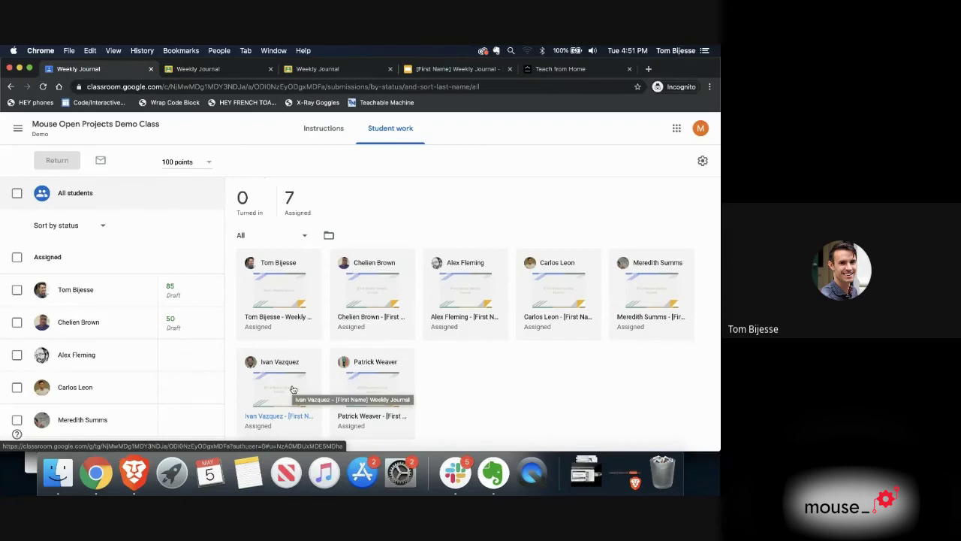
left_click(329, 240)
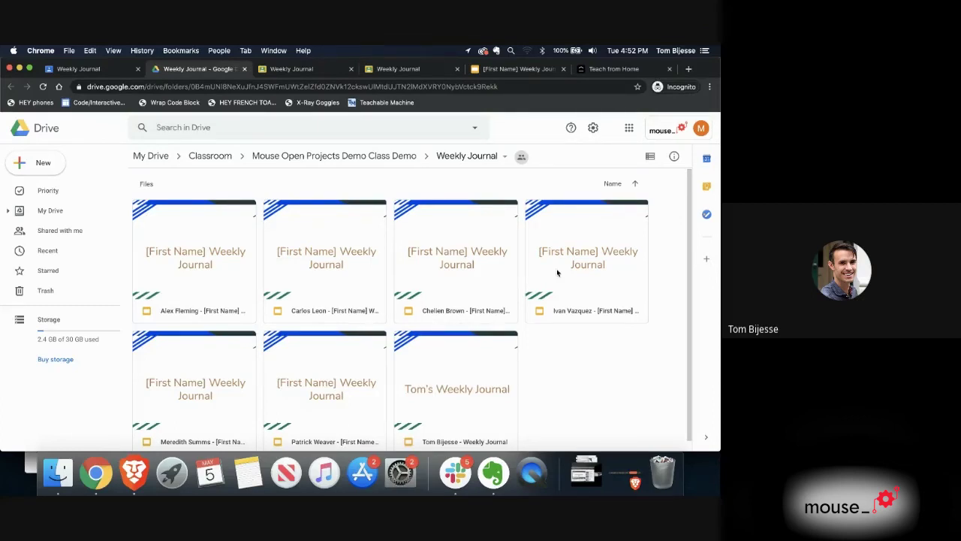
Step: Search the web for "gmail add on YAMM", review the Yet Another Mail Merge page in the G Suite Marketplace, and close it
left_click(689, 68)
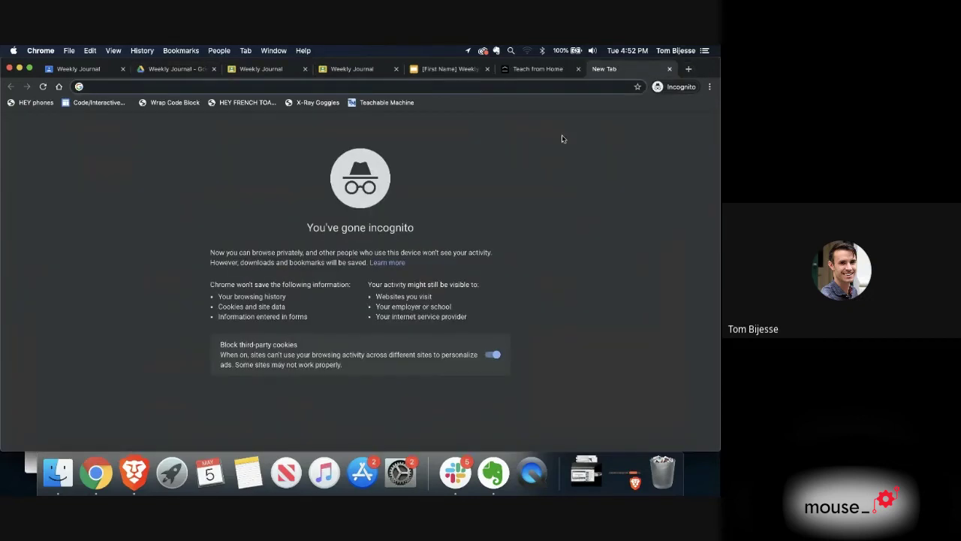
type("gma")
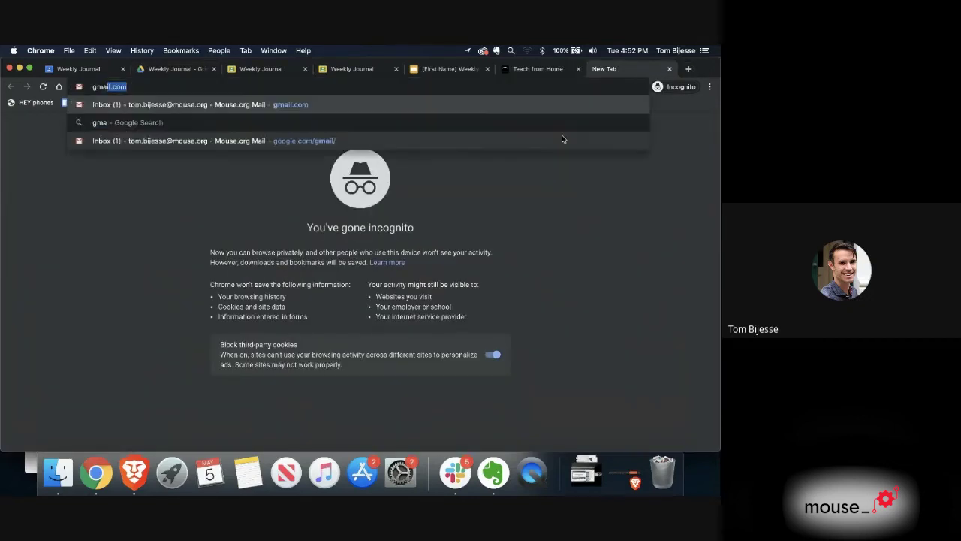
type("il add on YAMM")
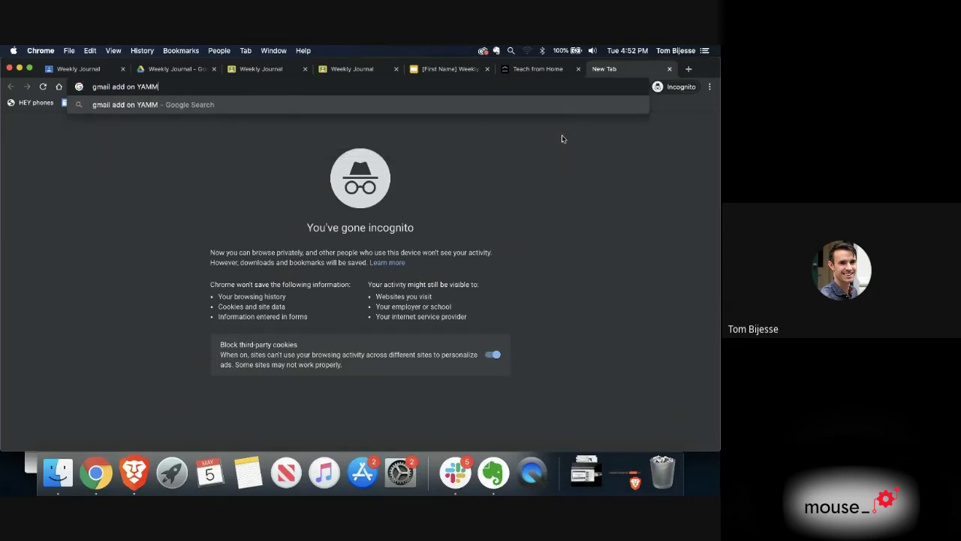
key("Return")
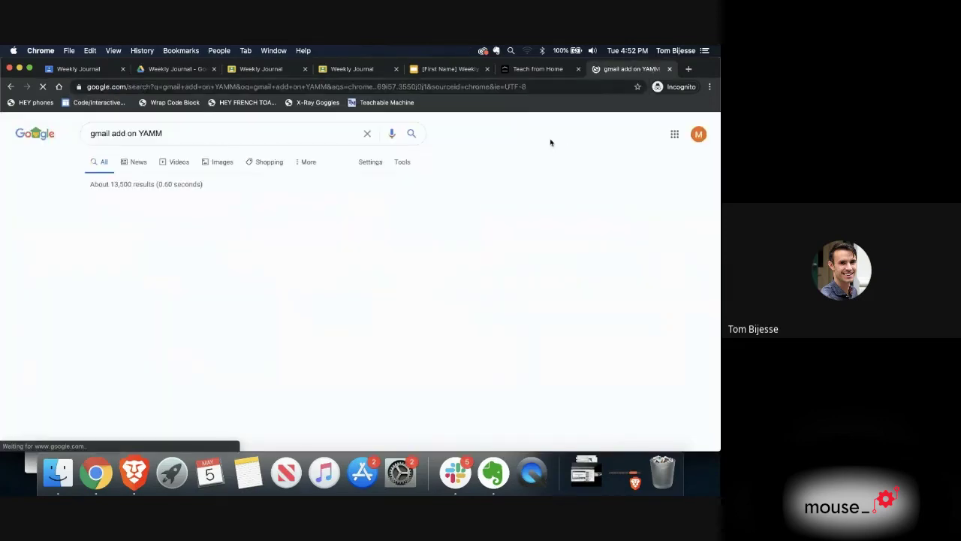
scroll(293, 218, "down", 2)
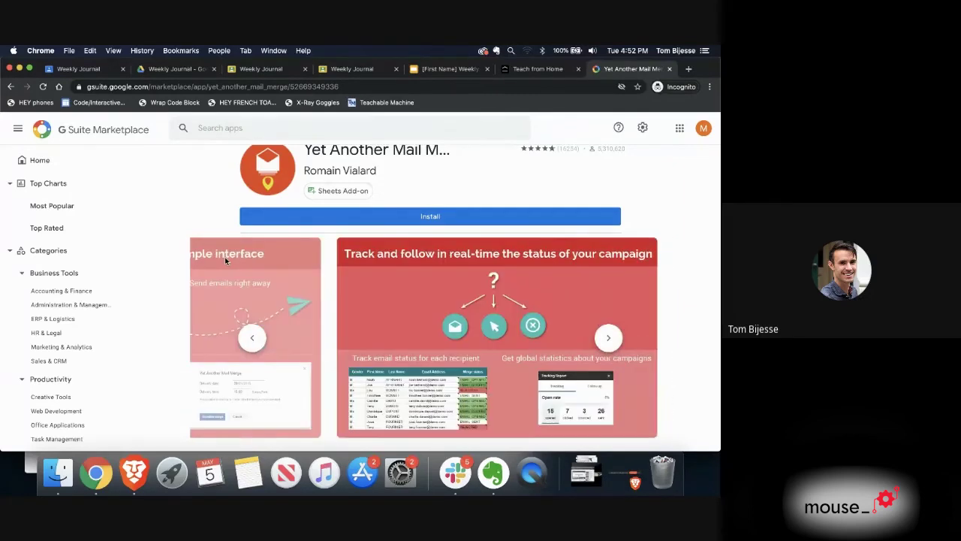
scroll(222, 254, "up", 1)
scroll(222, 255, "up", 1)
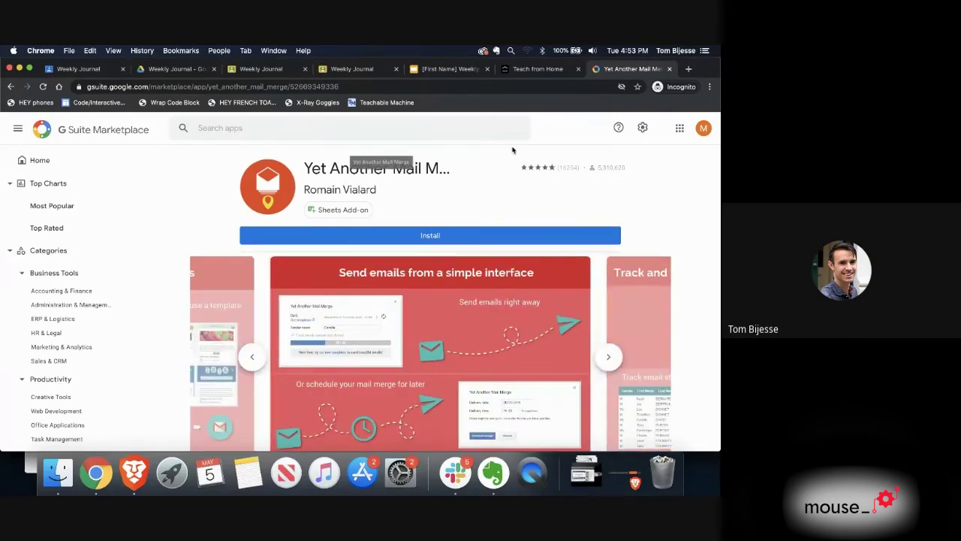
left_click(670, 69)
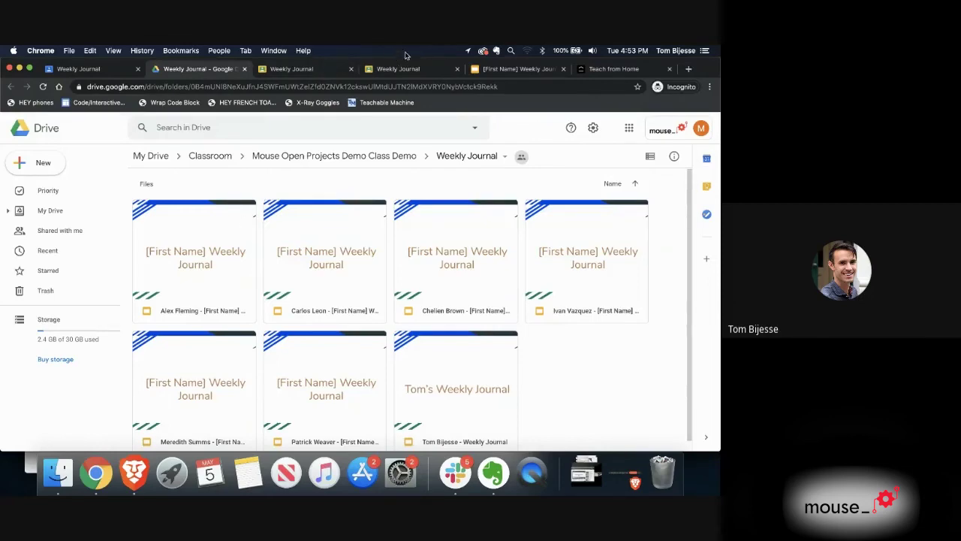
Step: Review the Teach from Home site down to its footer and accept its cookie notice
left_click(591, 70)
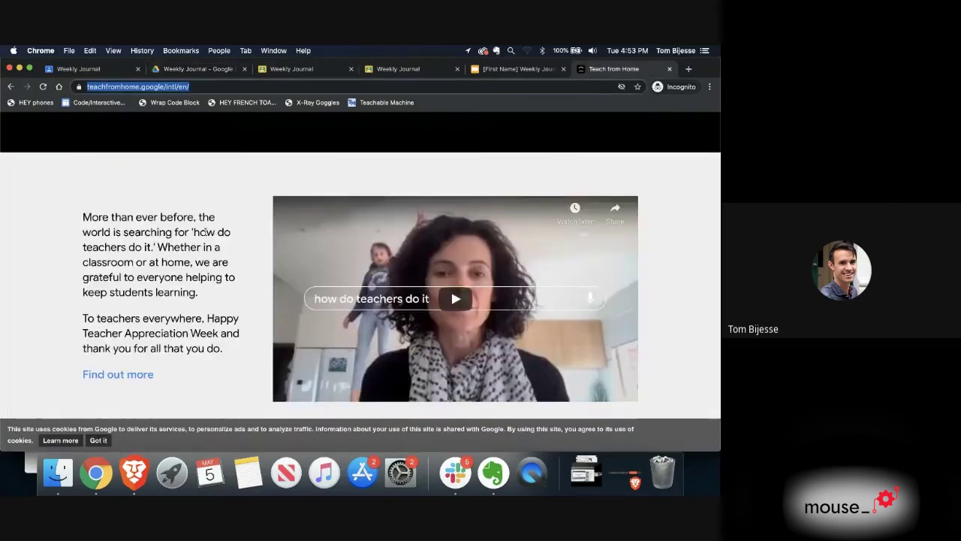
scroll(286, 241, "down", 2)
scroll(287, 239, "down", 10)
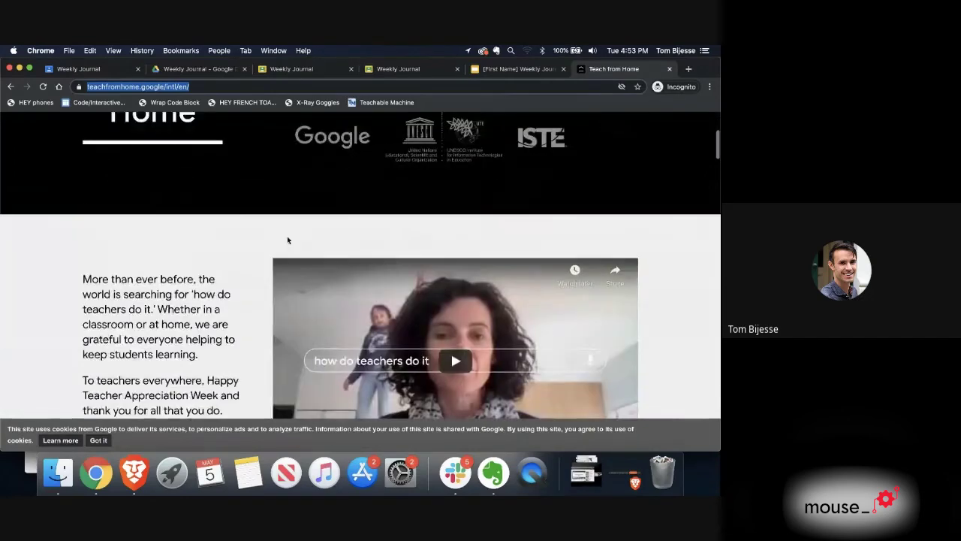
scroll(286, 239, "down", 15)
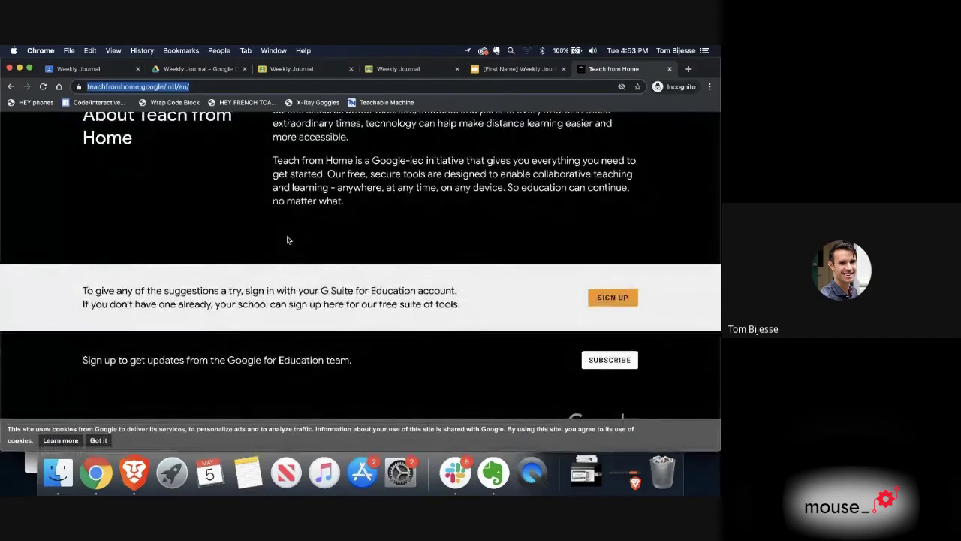
left_click(98, 440)
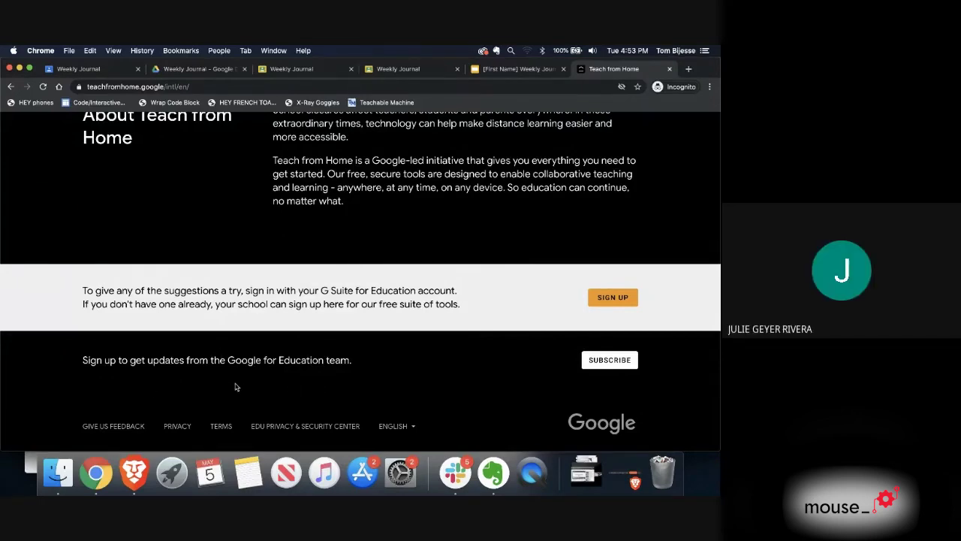
Step: Return to the Mouse Open Projects Demo Class stream and show the Classroom help options
key("XF86AudioRaiseVolume")
left_click(300, 68)
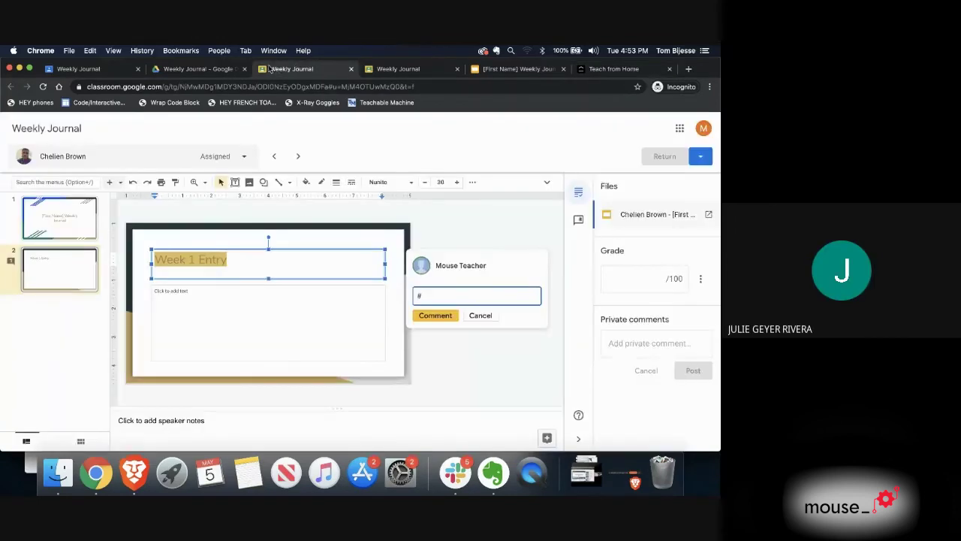
left_click(102, 72)
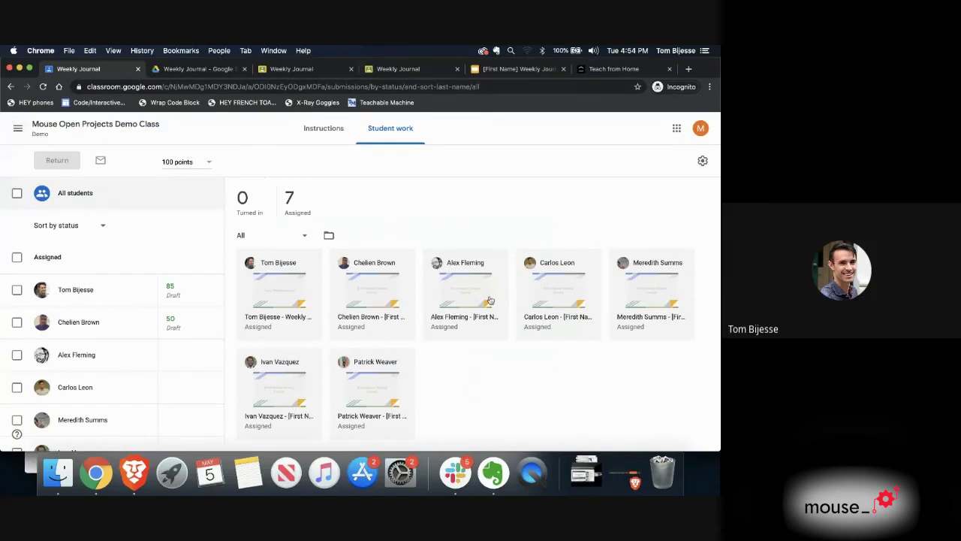
left_click(59, 126)
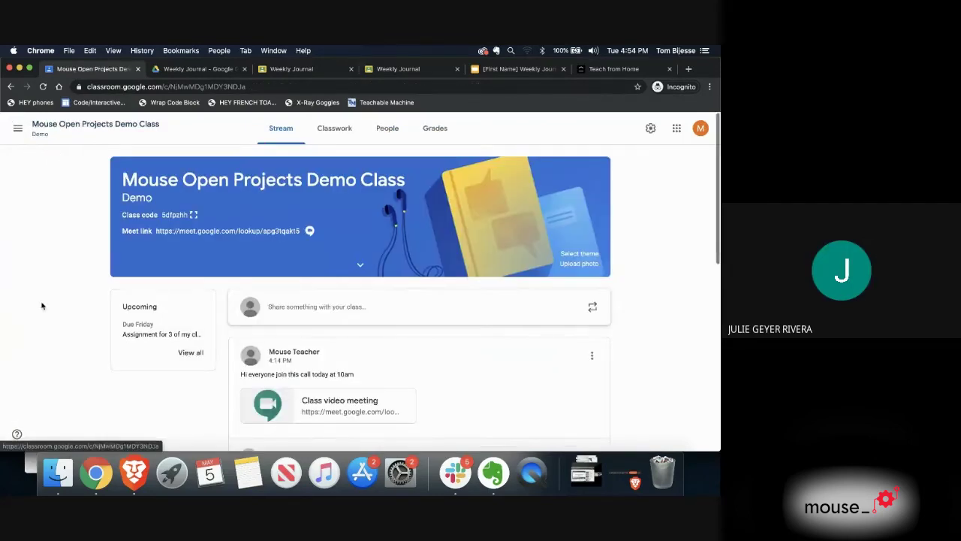
left_click(16, 434)
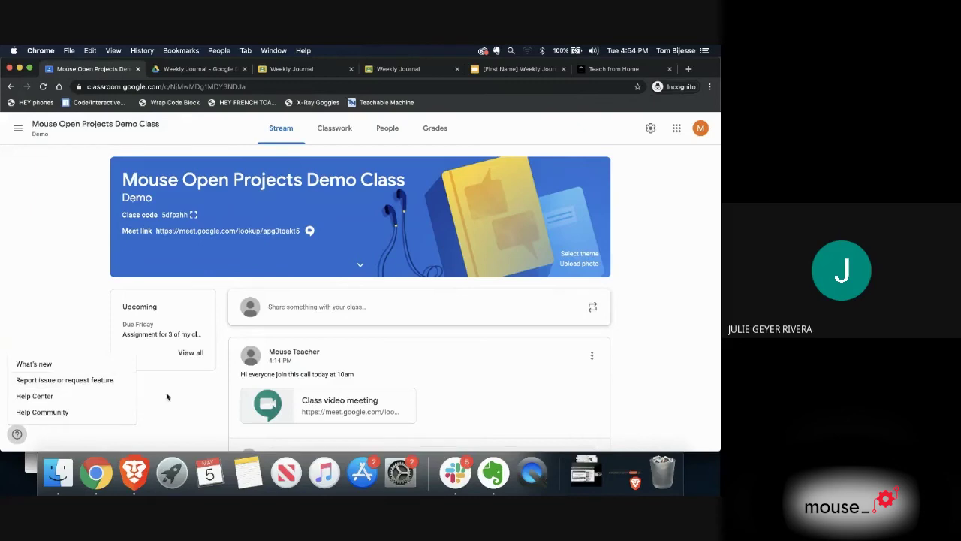
key("XF86AudioRaiseVolume")
Step: Open the demo class's classwork and look over the drafts, ungrouped work and Weekly Journal entry in ELA
left_click(338, 132)
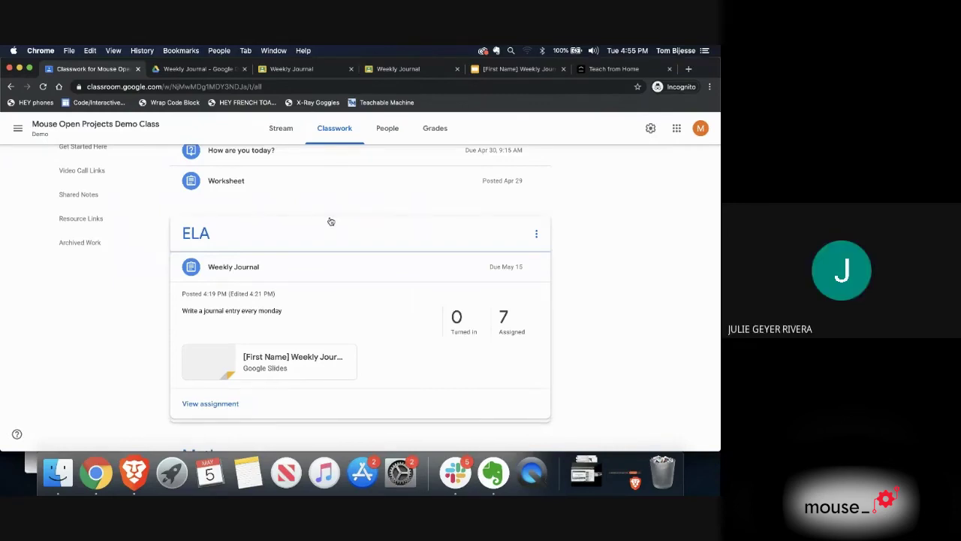
scroll(332, 216, "up", 5)
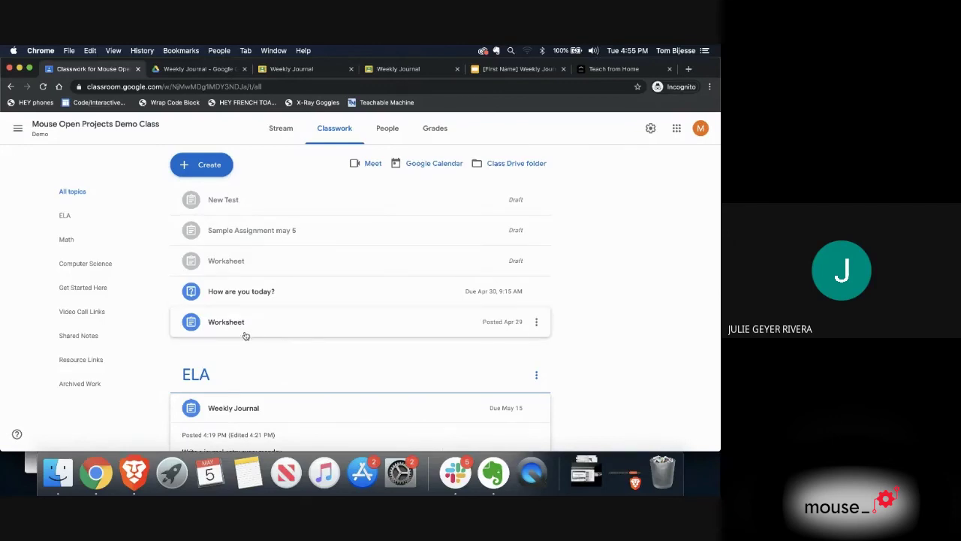
scroll(246, 334, "down", 2)
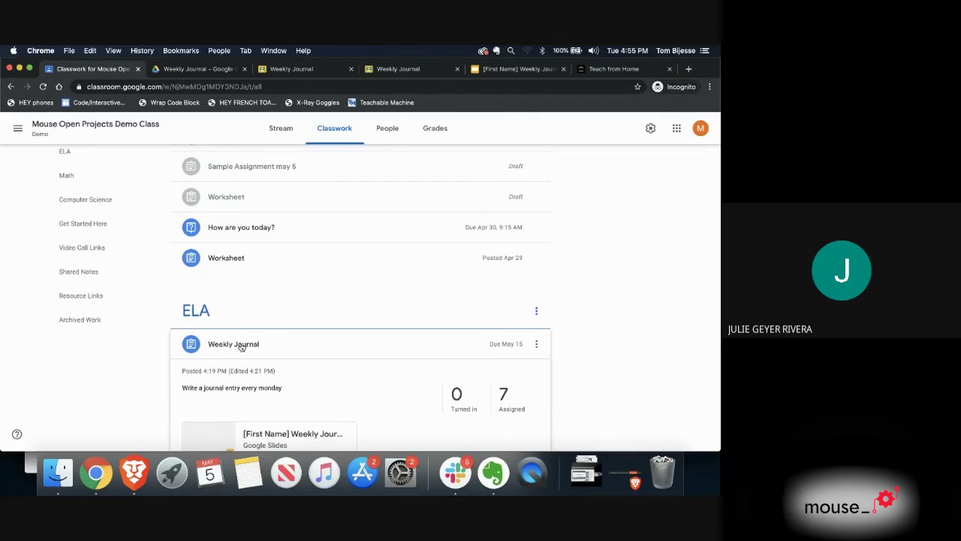
Step: Open the Weekly Journal assignment for editing, review which students it can be assigned to, and close it without changes
left_click(536, 343)
left_click(526, 360)
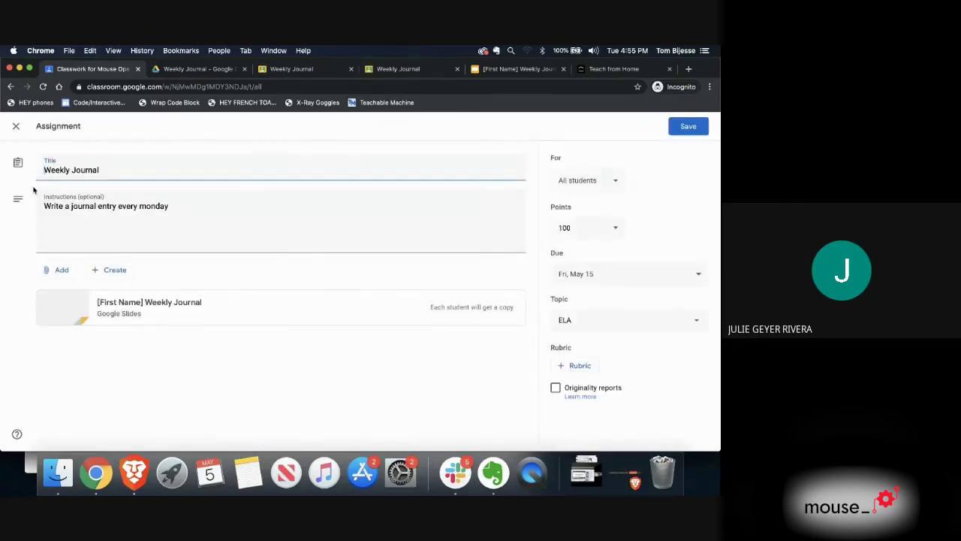
left_click(616, 183)
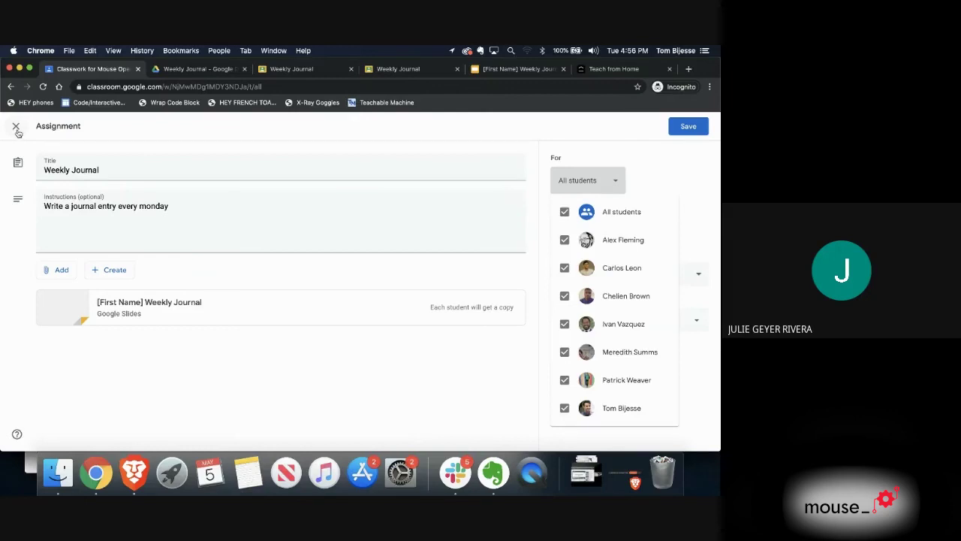
key("Escape")
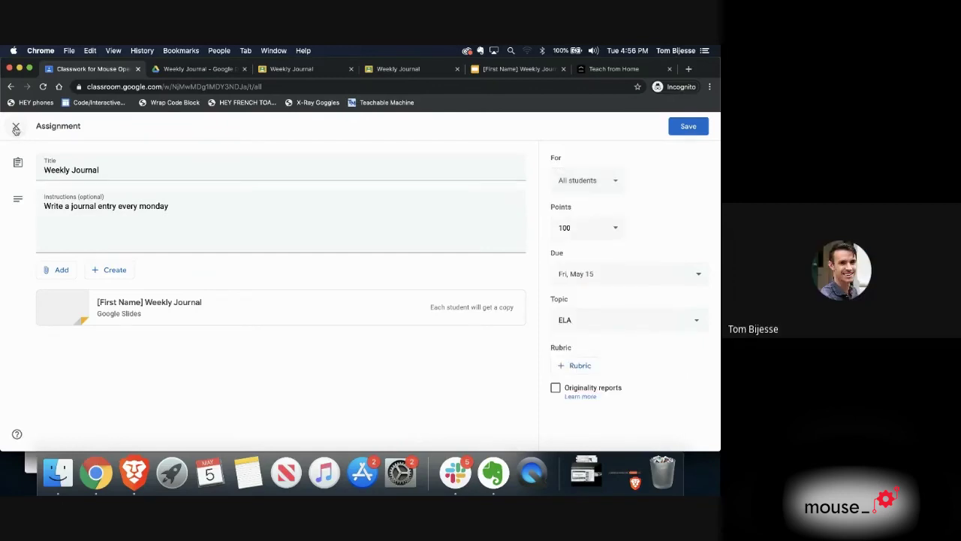
left_click(15, 128)
Step: Create a new assignment in the demo class titled "sample"
scroll(225, 270, "up", 2)
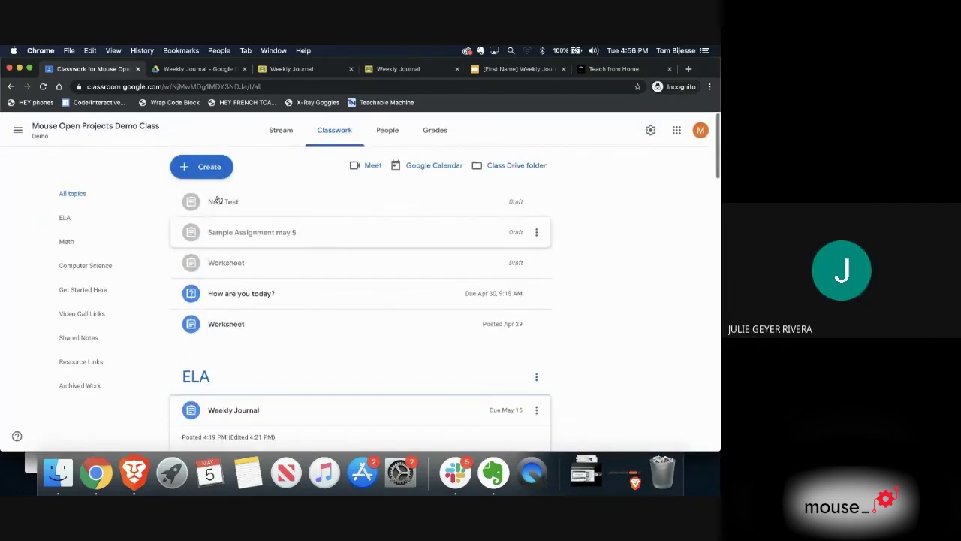
left_click(215, 167)
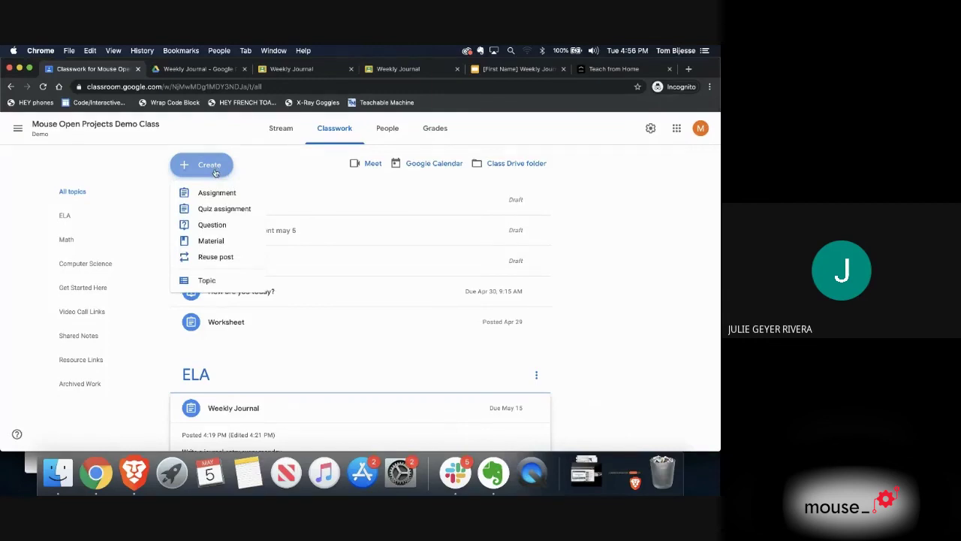
left_click(209, 192)
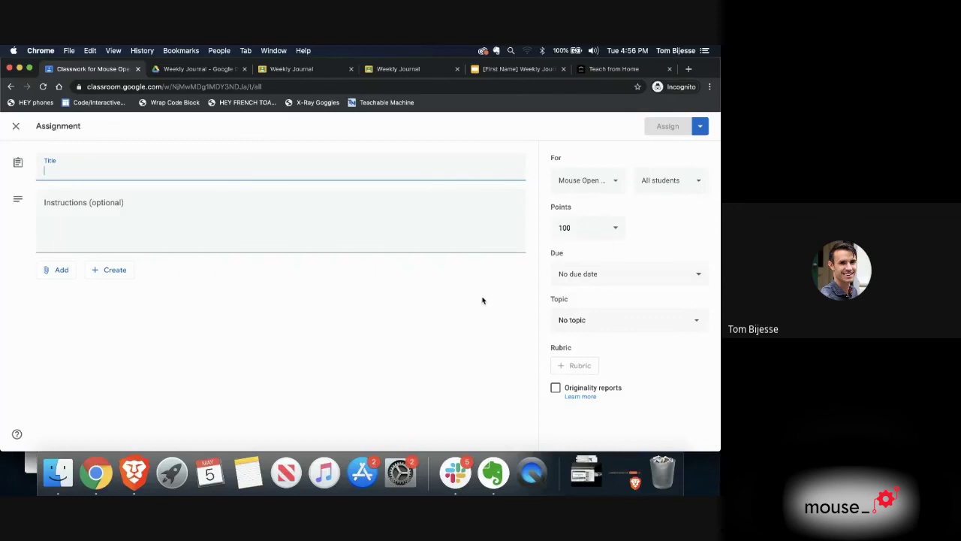
type("sample")
Step: Review the date and time options for scheduling the sample assignment, and cancel without scheduling it
left_click(703, 127)
left_click(665, 145)
left_click(338, 298)
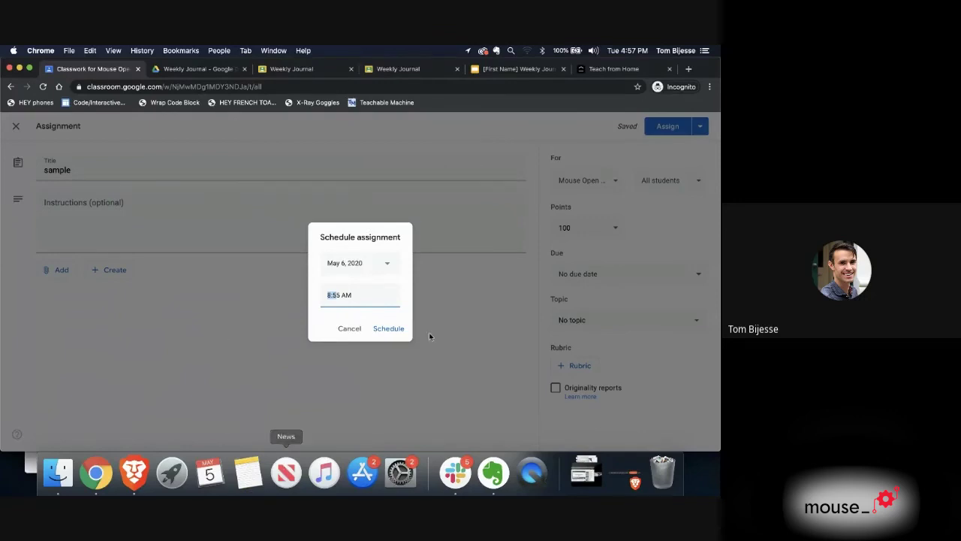
left_click(344, 331)
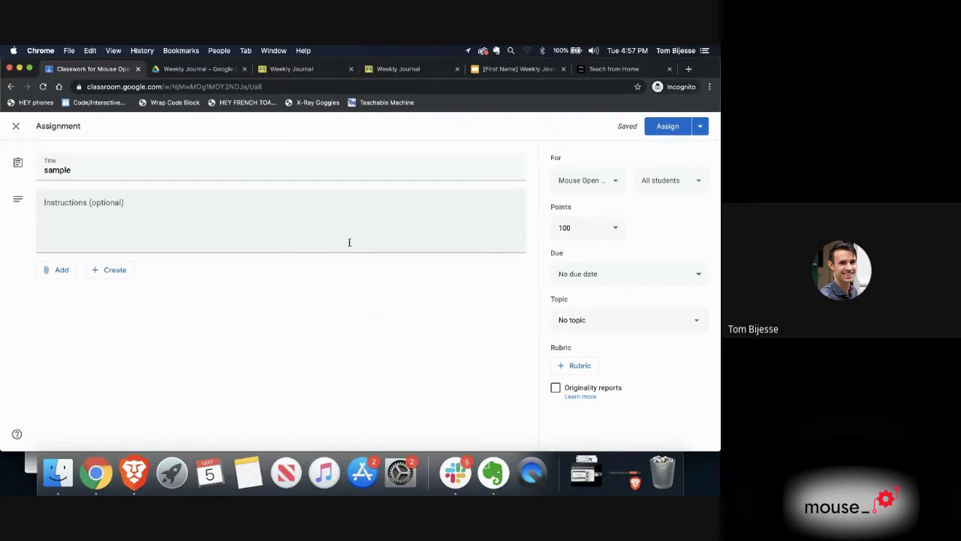
Step: Search the web for "gmail add on yamm" in a new tab
left_click(688, 69)
type("yamm")
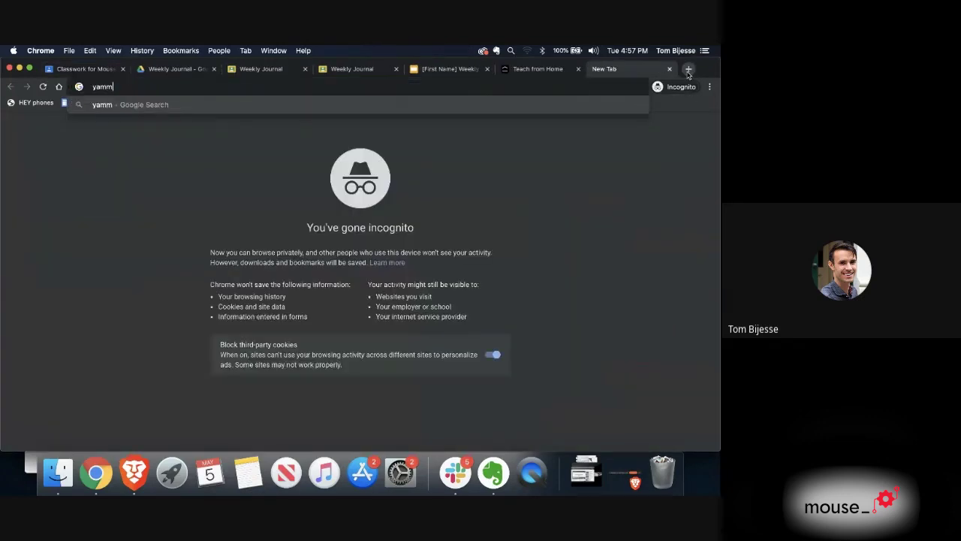
key("BackSpace")
key("BackSpace")
key("BackSpace")
key("BackSpace")
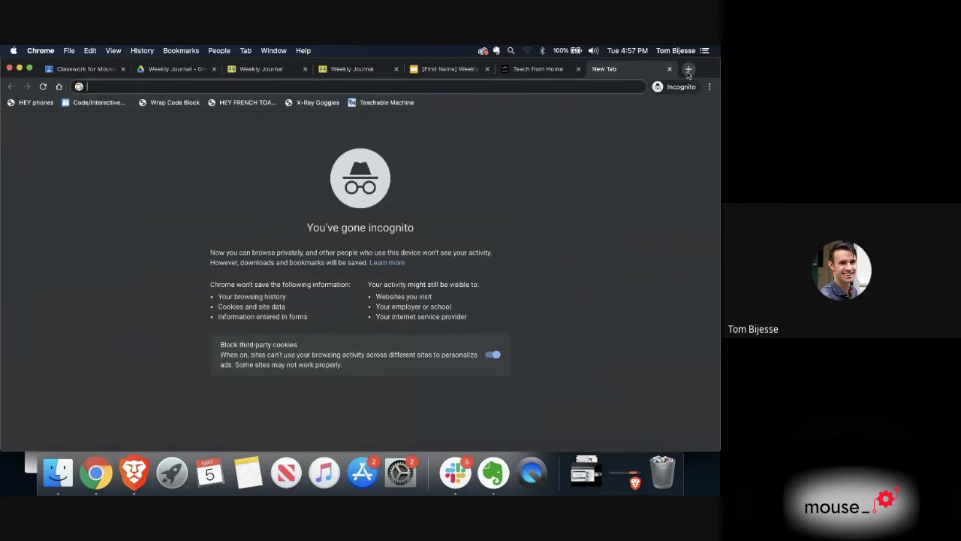
type("go")
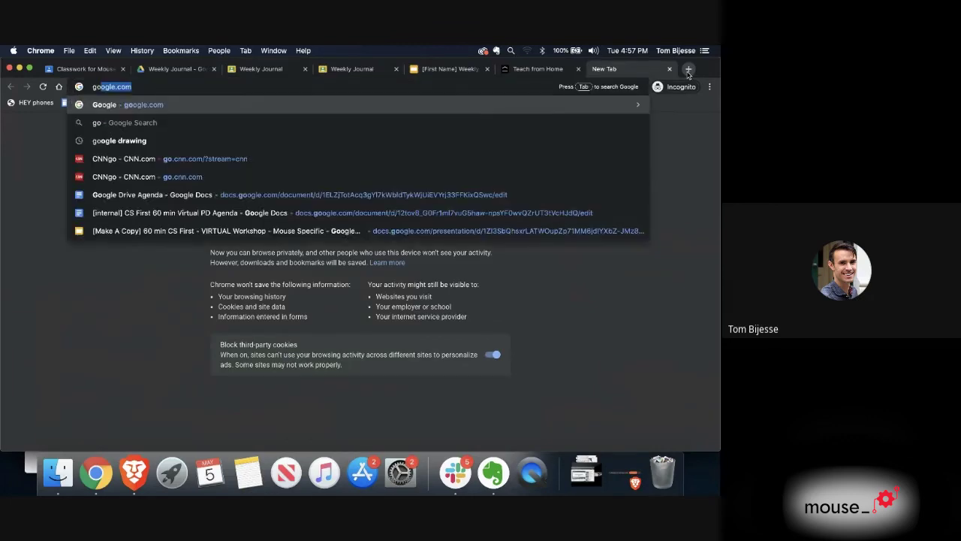
type("mail")
key("BackSpace")
key("BackSpace")
key("BackSpace")
key("BackSpace")
key("BackSpace")
type("mail")
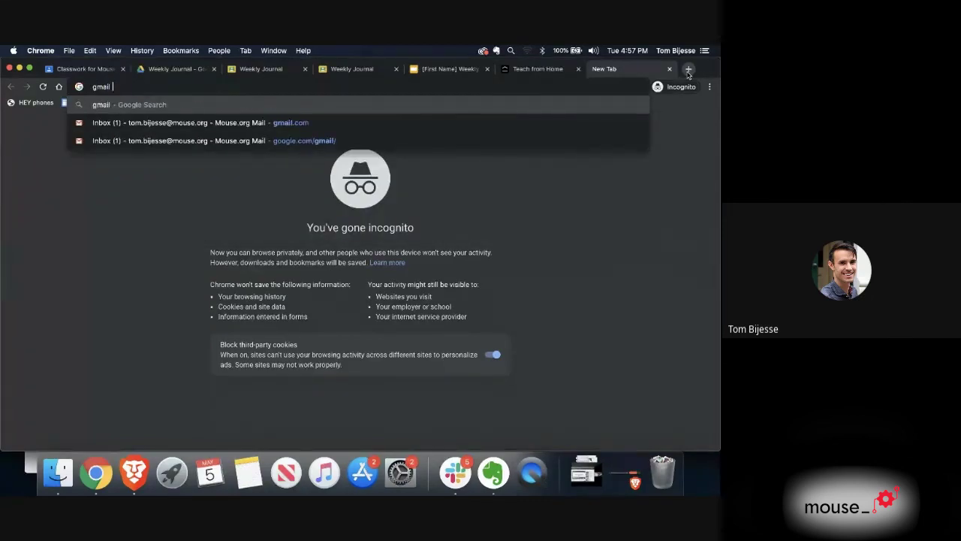
type(" au")
key("BackSpace")
key("BackSpace")
type("add on ")
type("yamm")
key("Return")
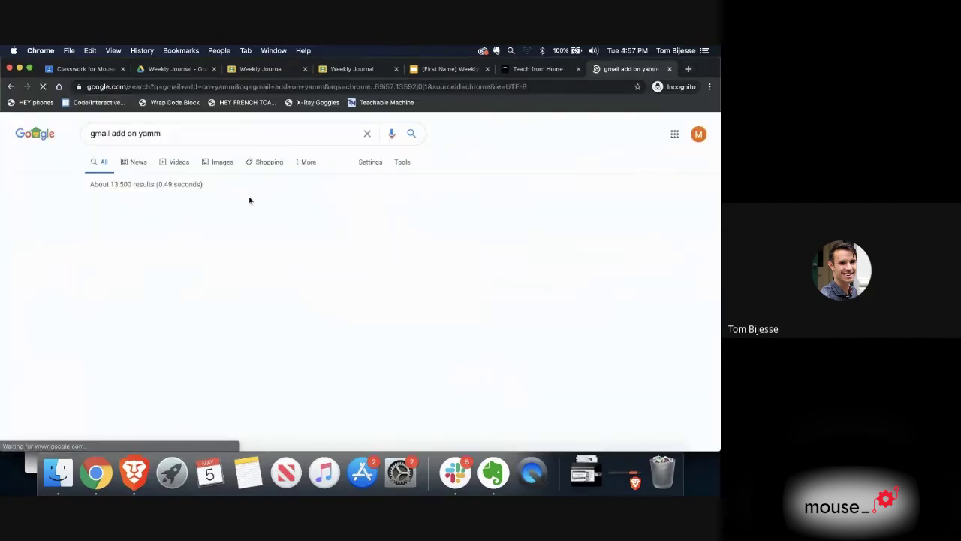
Step: Open the Yet Another Mail Merge result in the G Suite Marketplace, look over the add-on's page, and close it
scroll(138, 270, "down", 2)
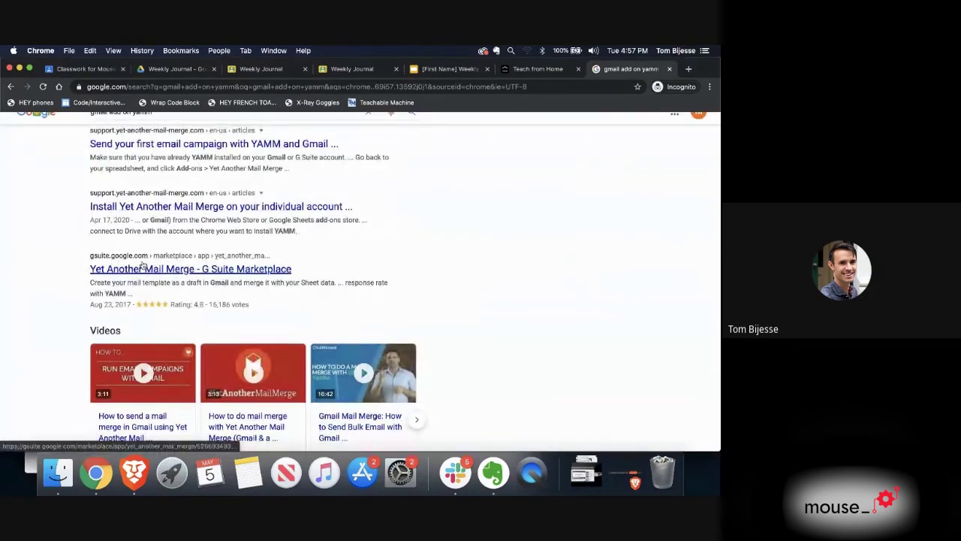
left_click(140, 268)
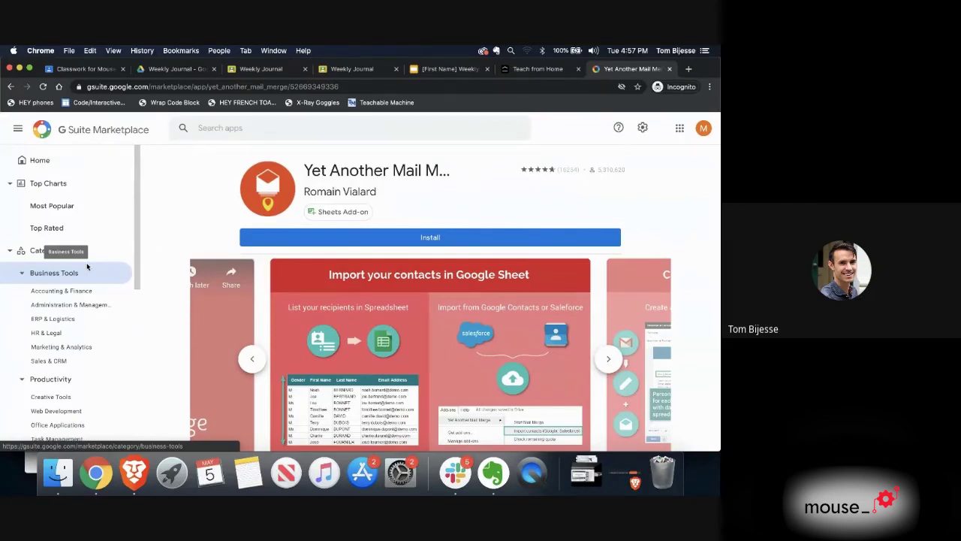
scroll(233, 226, "down", 1)
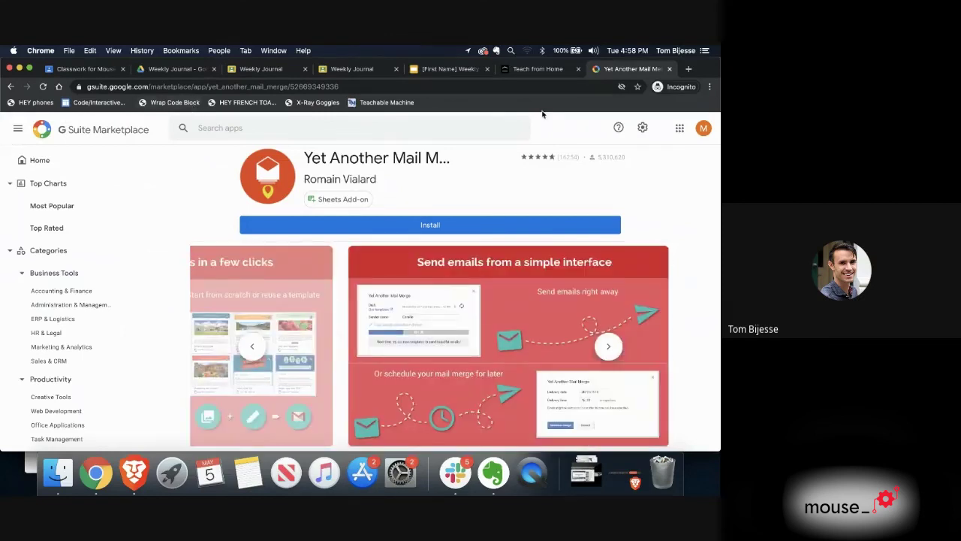
left_click(669, 68)
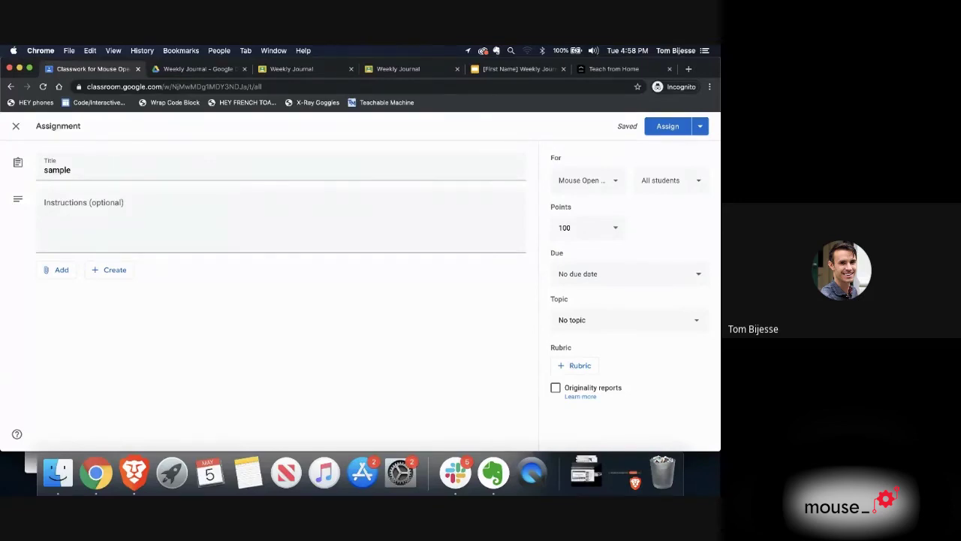
Step: Close the sample assignment, leaving it as a draft in the demo class's classwork
left_click(16, 126)
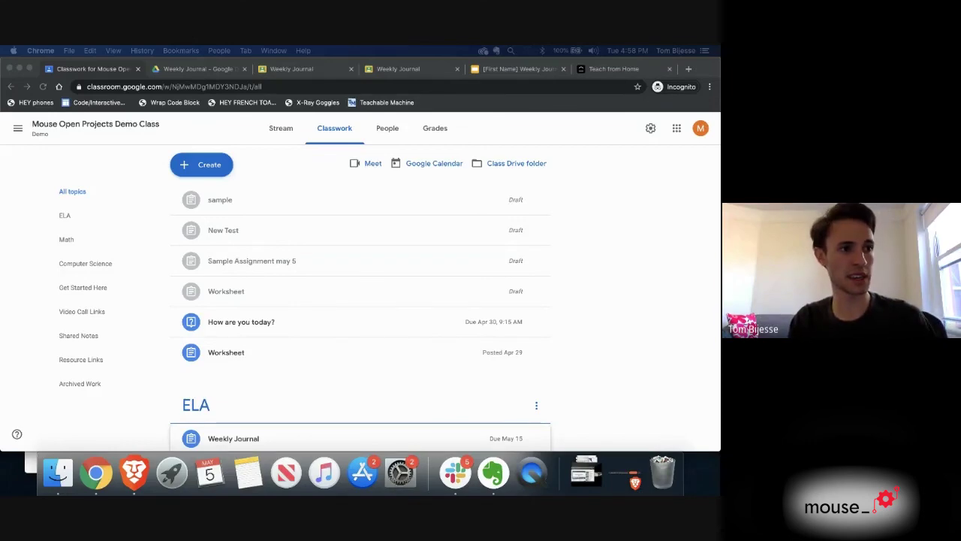
left_click(633, 104)
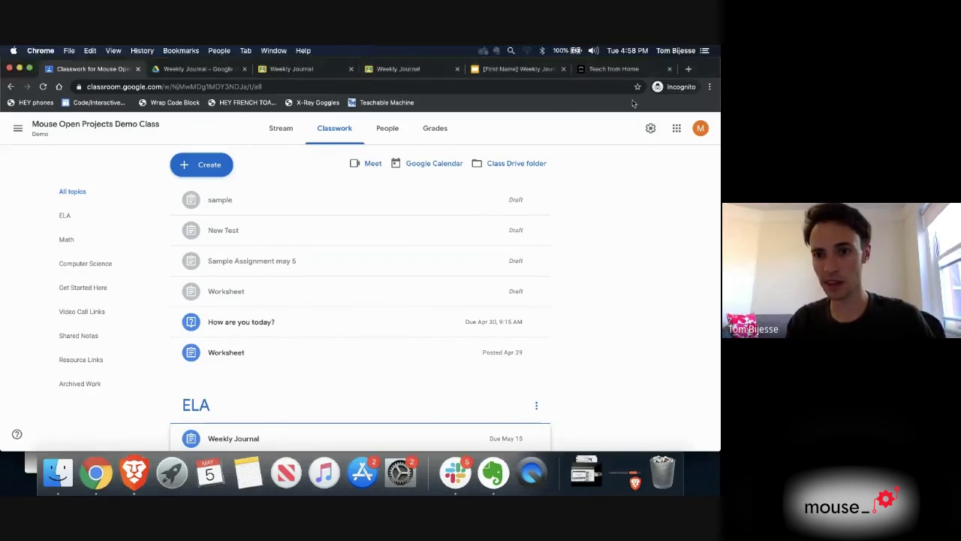
Step: Move the Classroom window aside and highlight the session's sign-in link in the Intermediate Google Classroom Agenda document
left_click(495, 77)
left_click_drag(495, 76, 355, 66)
left_click(440, 308)
left_click_drag(440, 308, 255, 316)
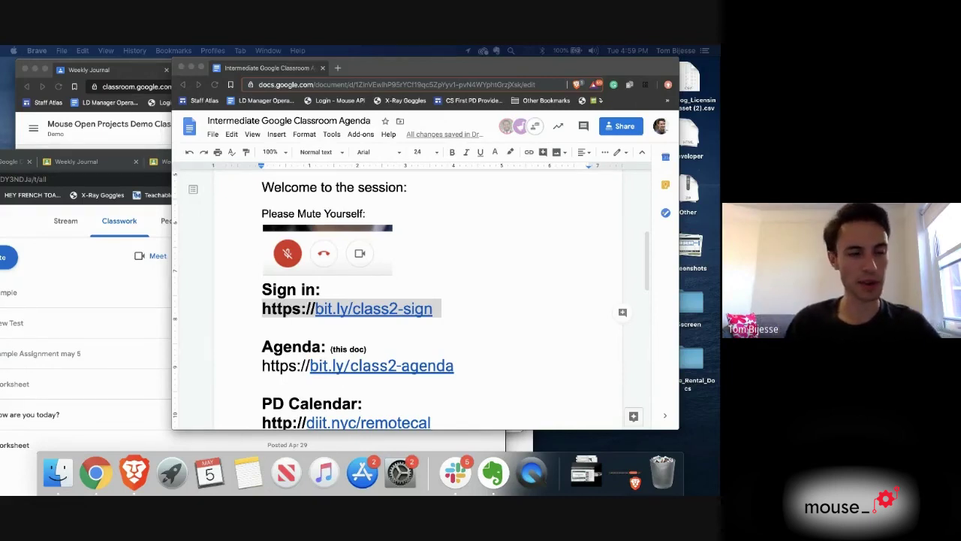
Step: Bring the demo class's Classwork page back to the front and show the Classroom help options
left_click(87, 272)
double_click(487, 169)
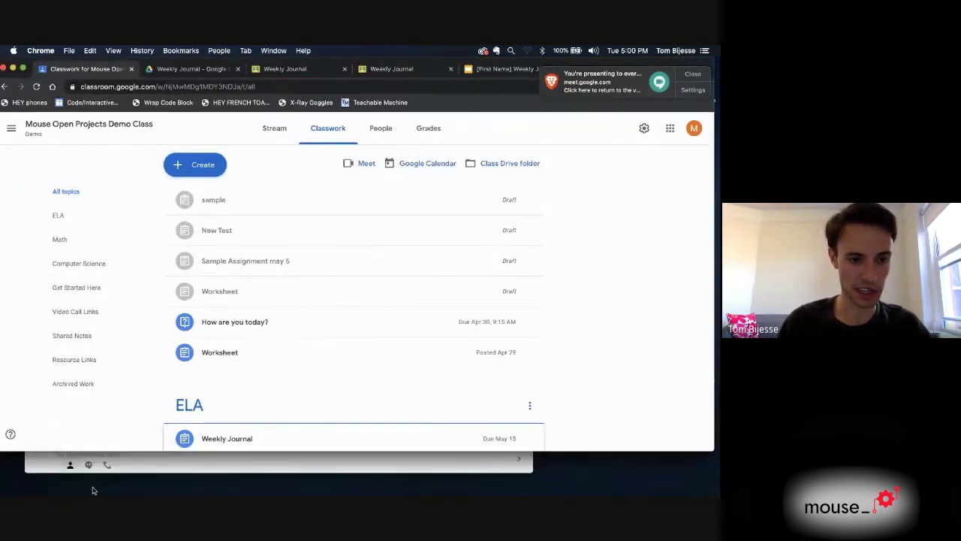
left_click(11, 434)
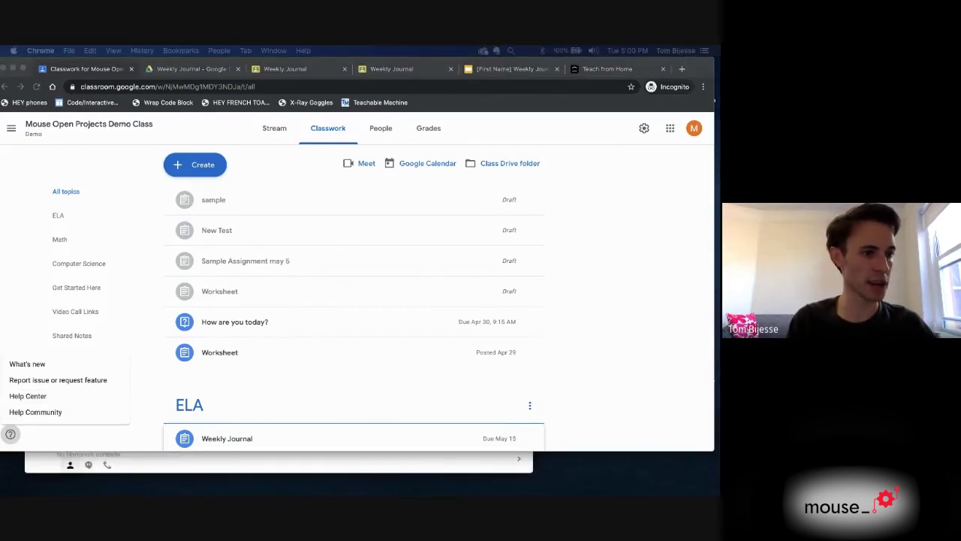
mouse_move(209, 488)
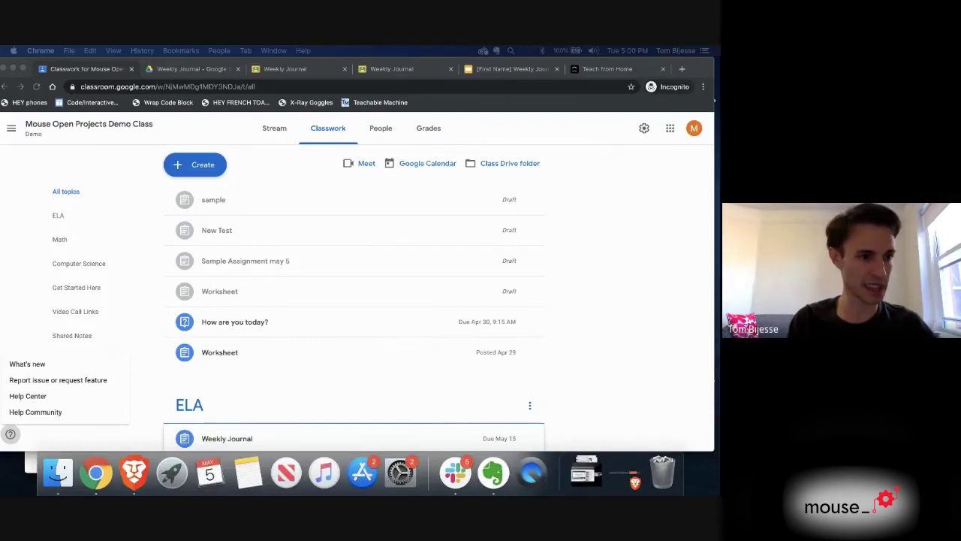